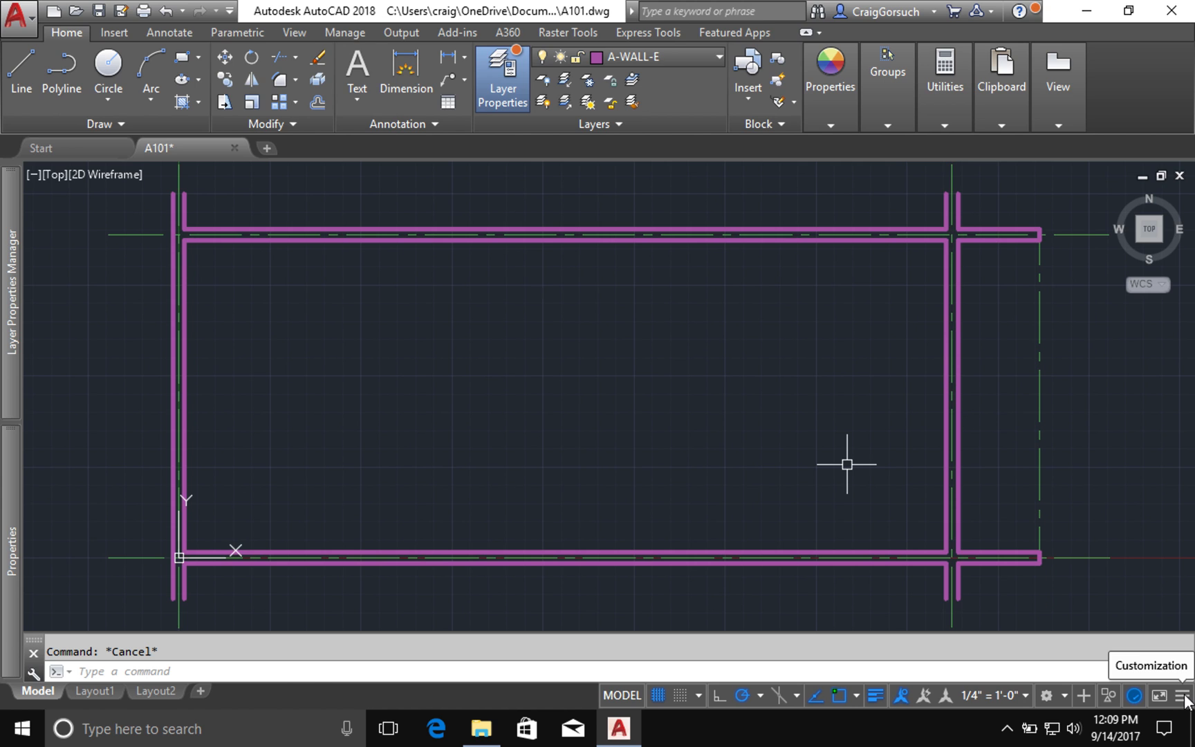
# Step: Add the Dynamic Input toggle to the status bar and leave dynamic input switched off
pyautogui.click(1183, 696)
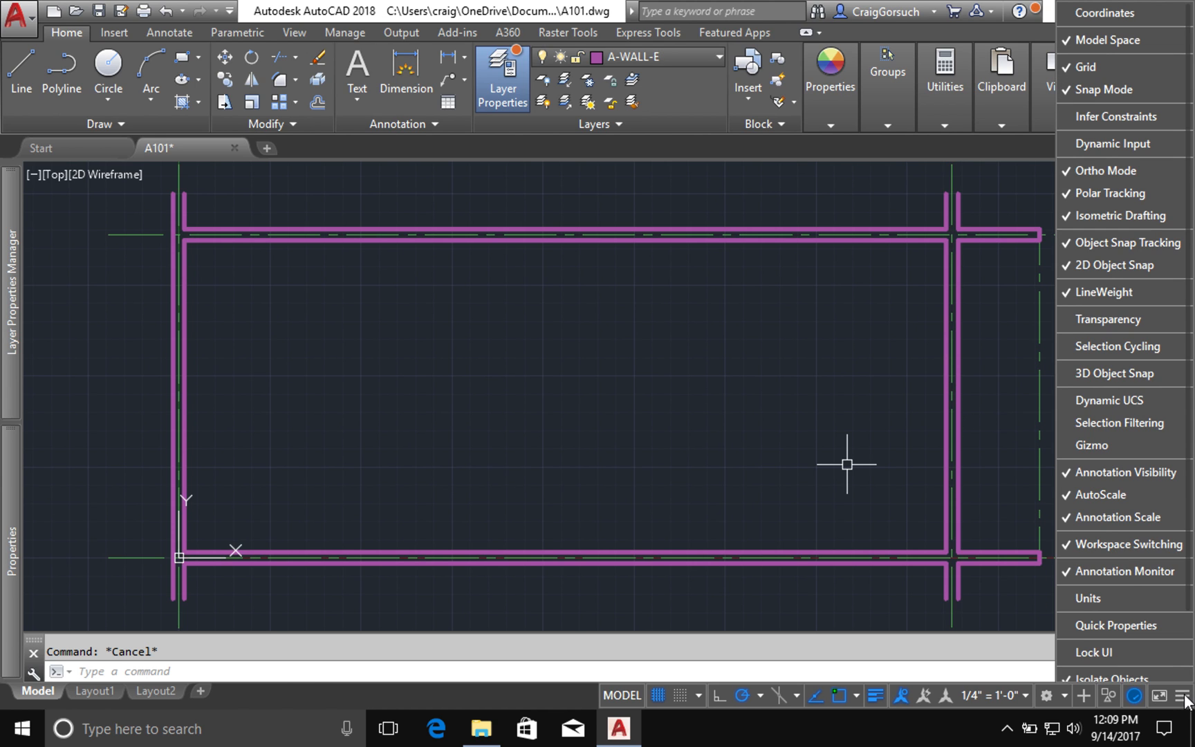
pyautogui.click(1107, 144)
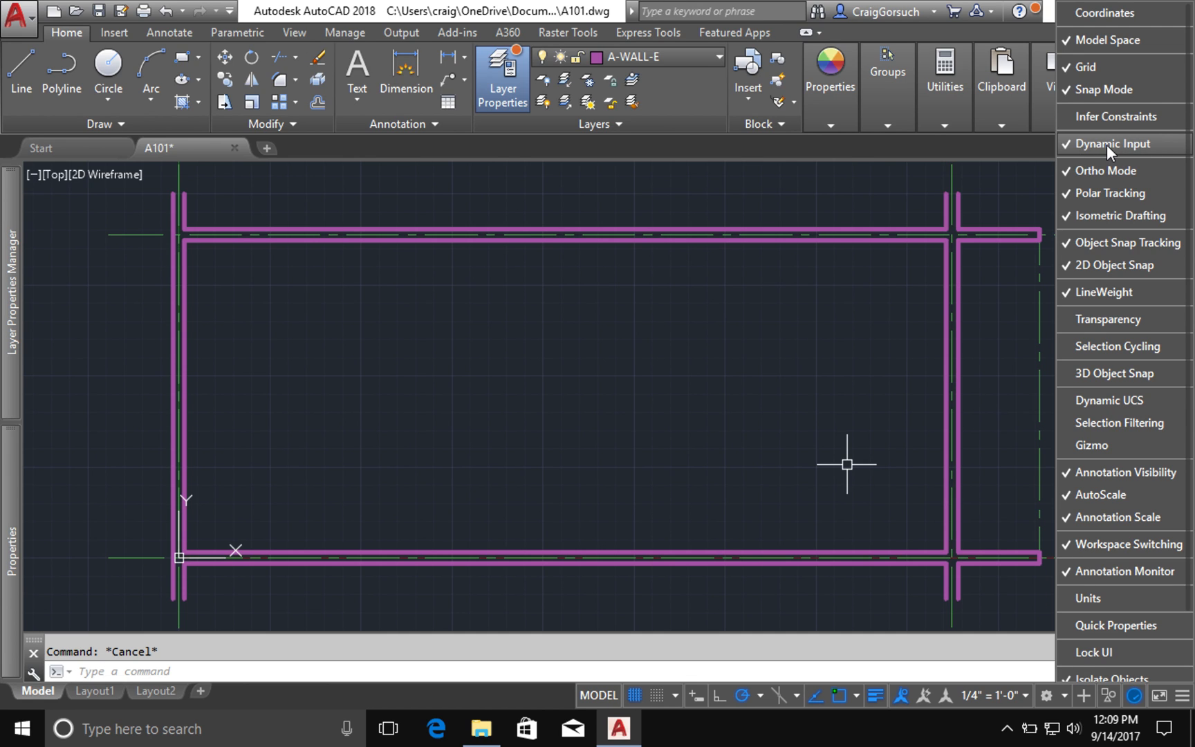
pyautogui.click(699, 710)
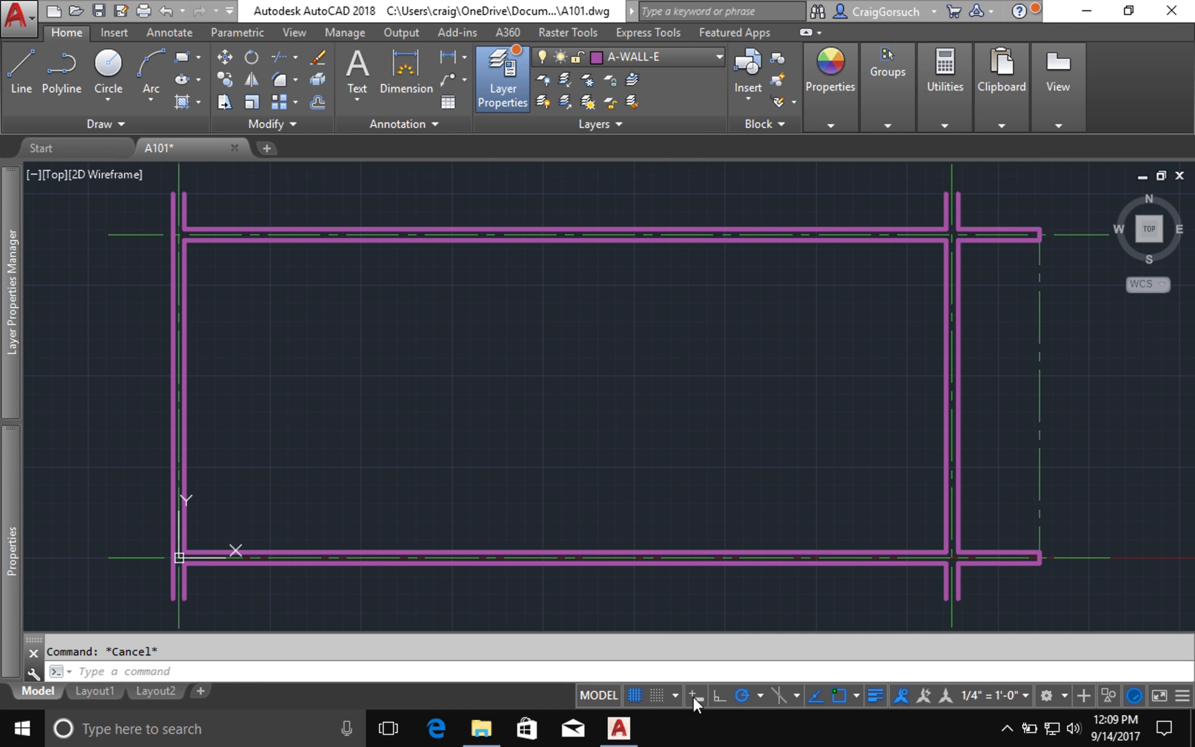
pyautogui.click(695, 697)
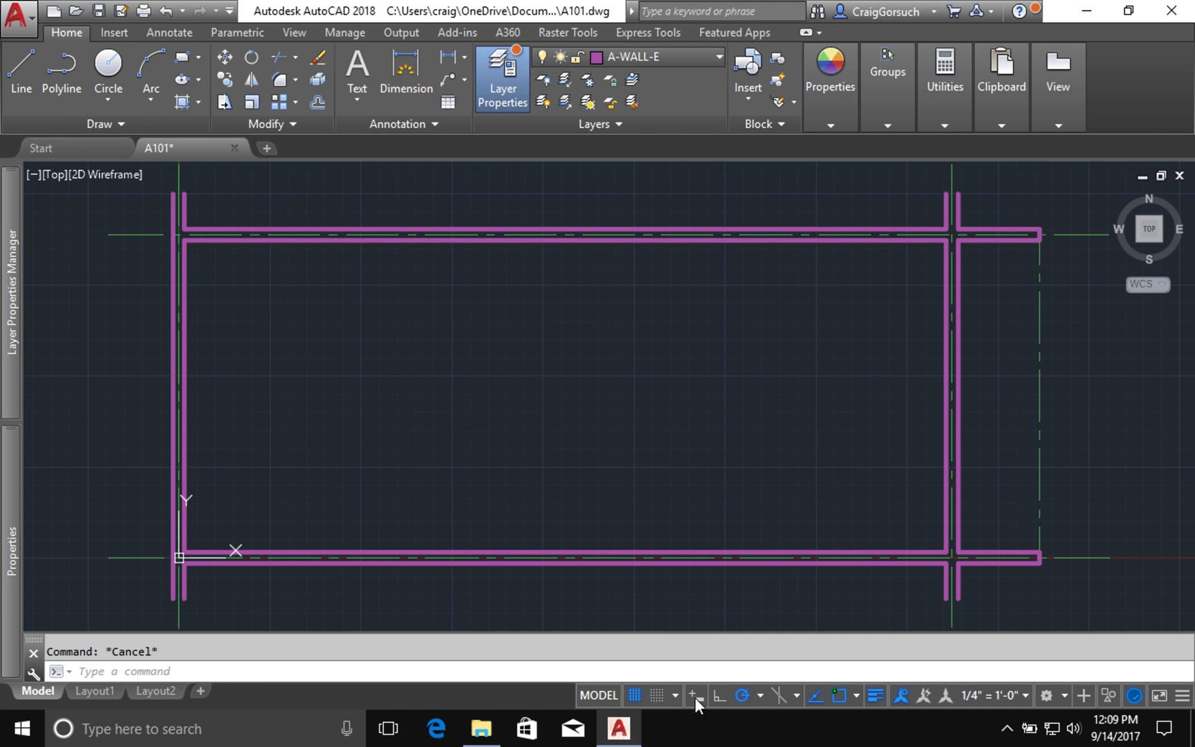
pyautogui.click(695, 695)
pyautogui.click(695, 696)
# Step: Stretch the upper end of the vertical line between the right wall stubs to the upper stub's inner corner
pyautogui.click(1040, 483)
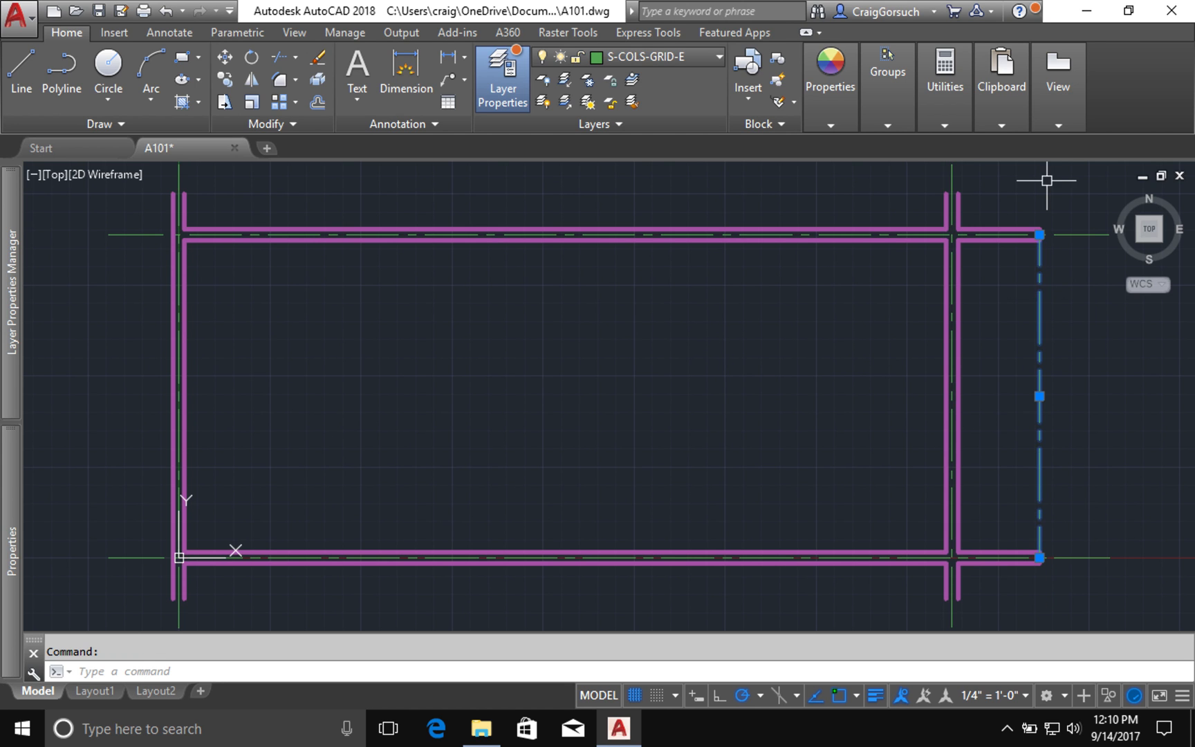
pyautogui.scroll(-4, 1062, 231)
pyautogui.scroll(5, 1062, 231)
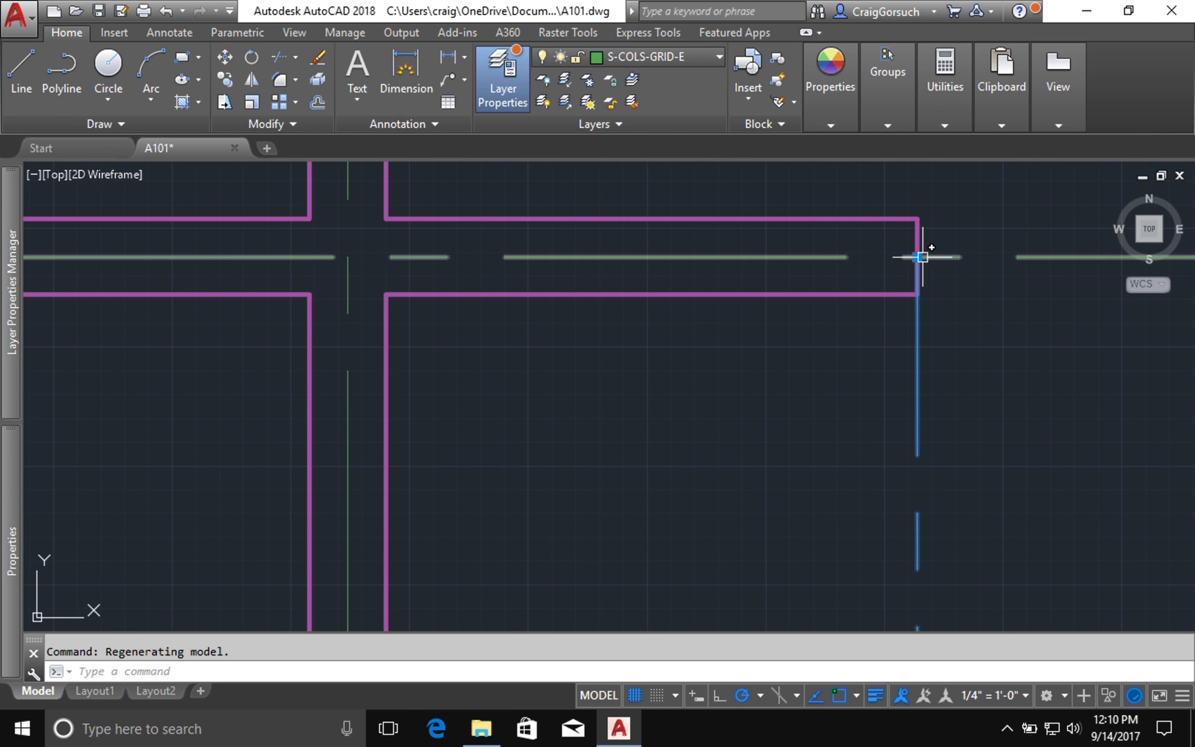
pyautogui.click(918, 257)
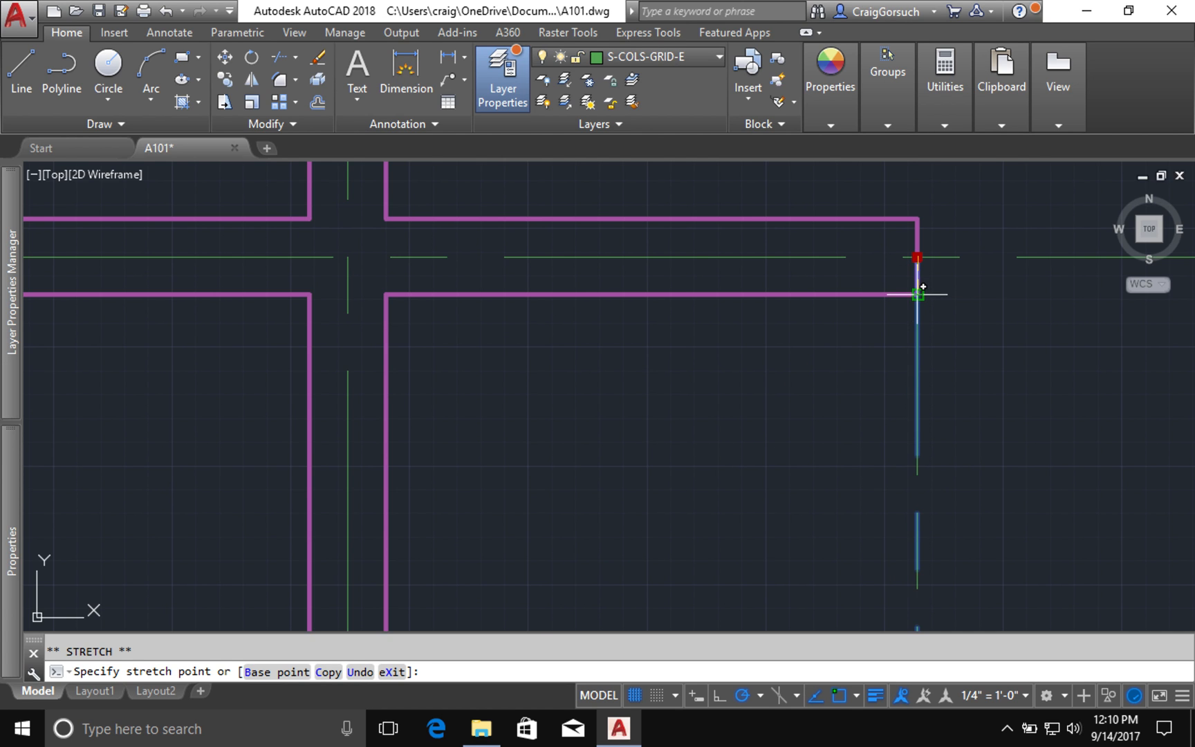
pyautogui.click(918, 295)
# Step: Use Lengthen to shorten the vertical line's lower end to the inner corner of the lower wall stub
pyautogui.scroll(-2, 845, 275)
pyautogui.scroll(-2, 845, 274)
pyautogui.moveTo(849, 556); pyautogui.dragTo(861, 300, button='middle')
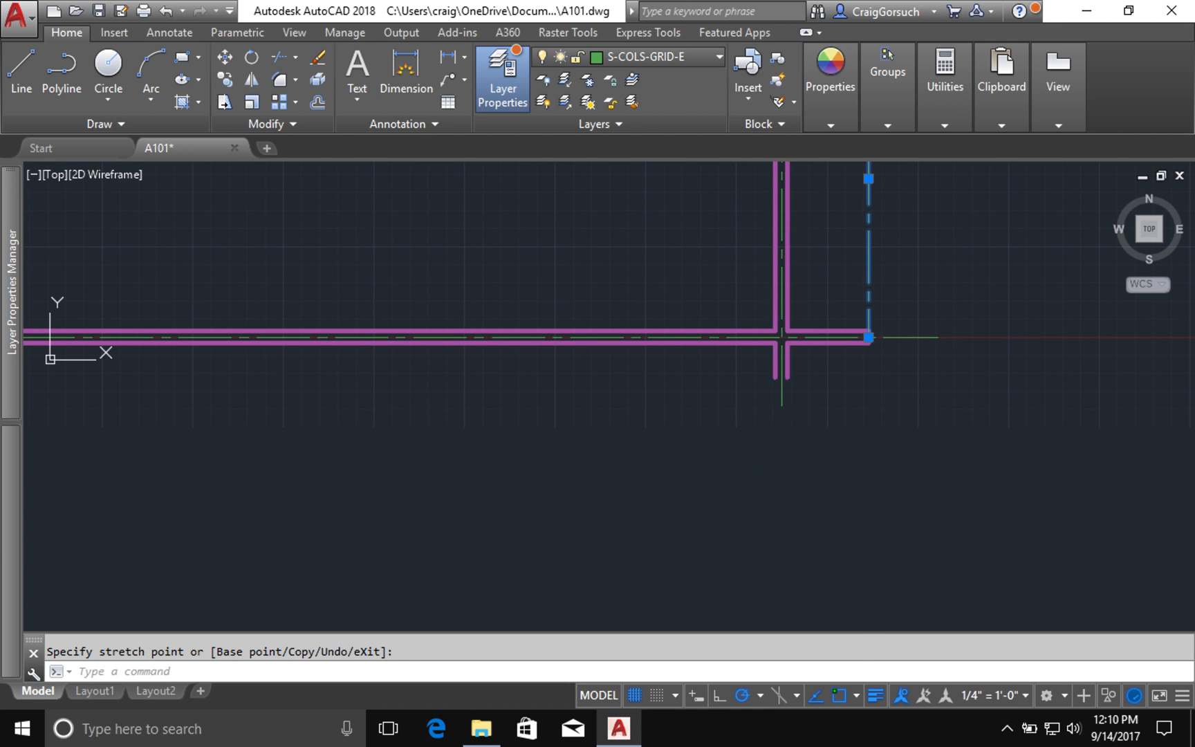
pyautogui.scroll(5, 891, 382)
pyautogui.moveTo(809, 200)
pyautogui.mouseDown(button='middle')
pyautogui.moveTo(827, 253)
pyautogui.moveTo(824, 393)
pyautogui.mouseUp(button='middle')
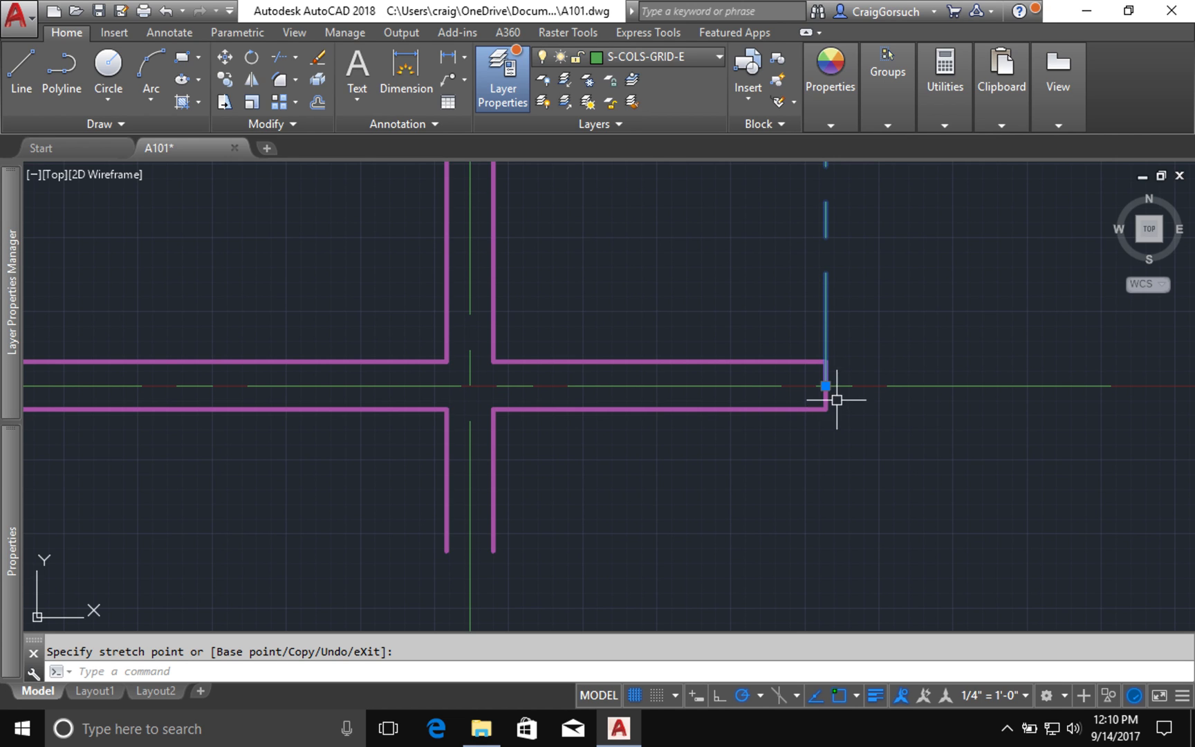
pyautogui.moveTo(826, 387)
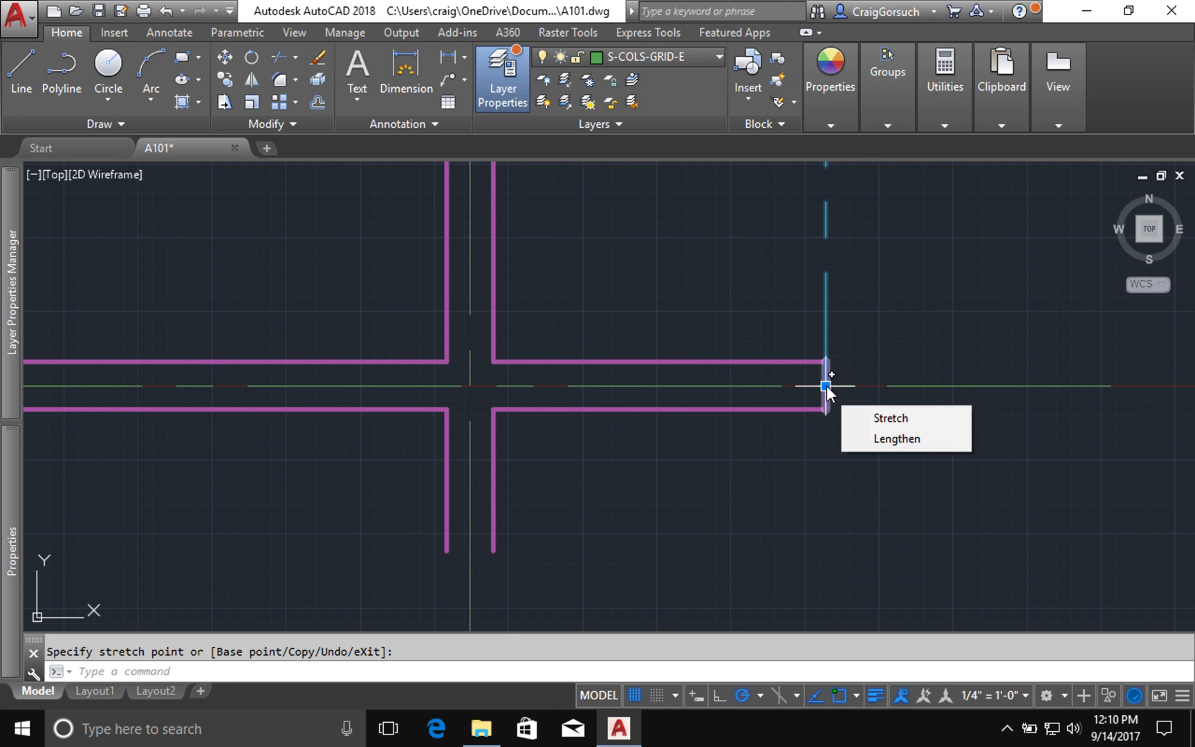
pyautogui.click(878, 436)
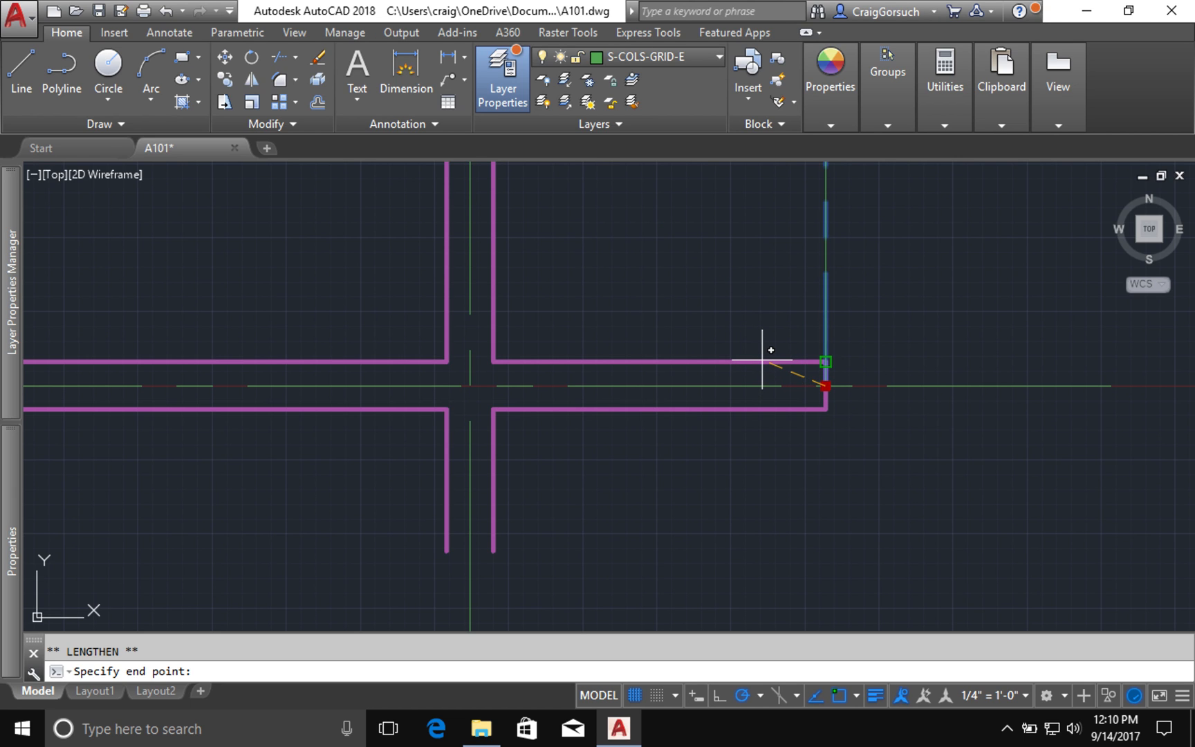
pyautogui.click(762, 359)
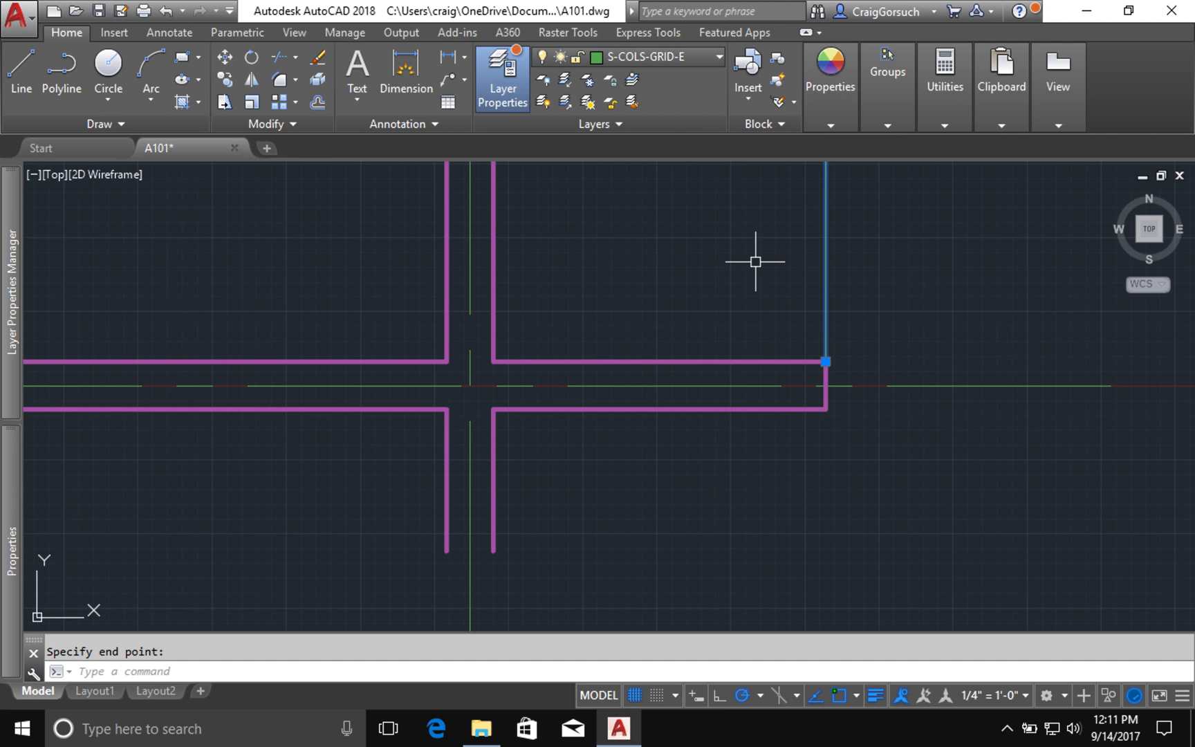
# Step: Move the selected vertical line to the A-FLOR-E layer and clear the selection
pyautogui.click(683, 55)
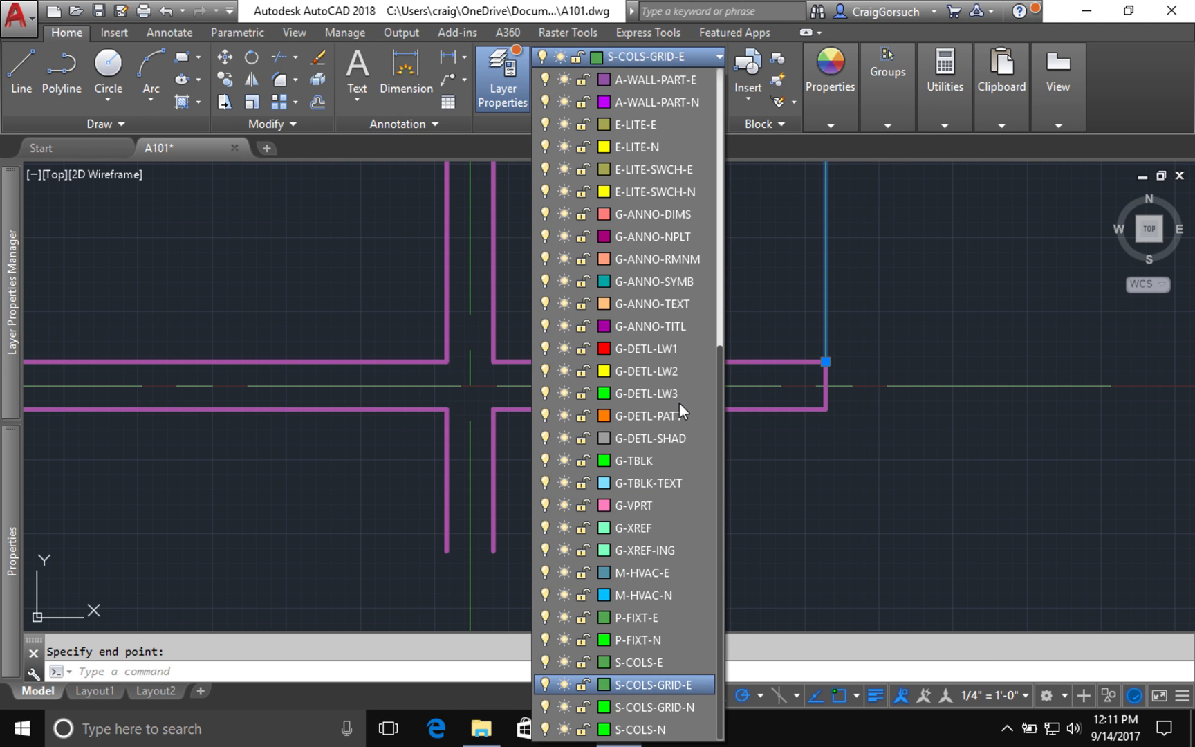
pyautogui.moveTo(720, 467); pyautogui.dragTo(712, 268)
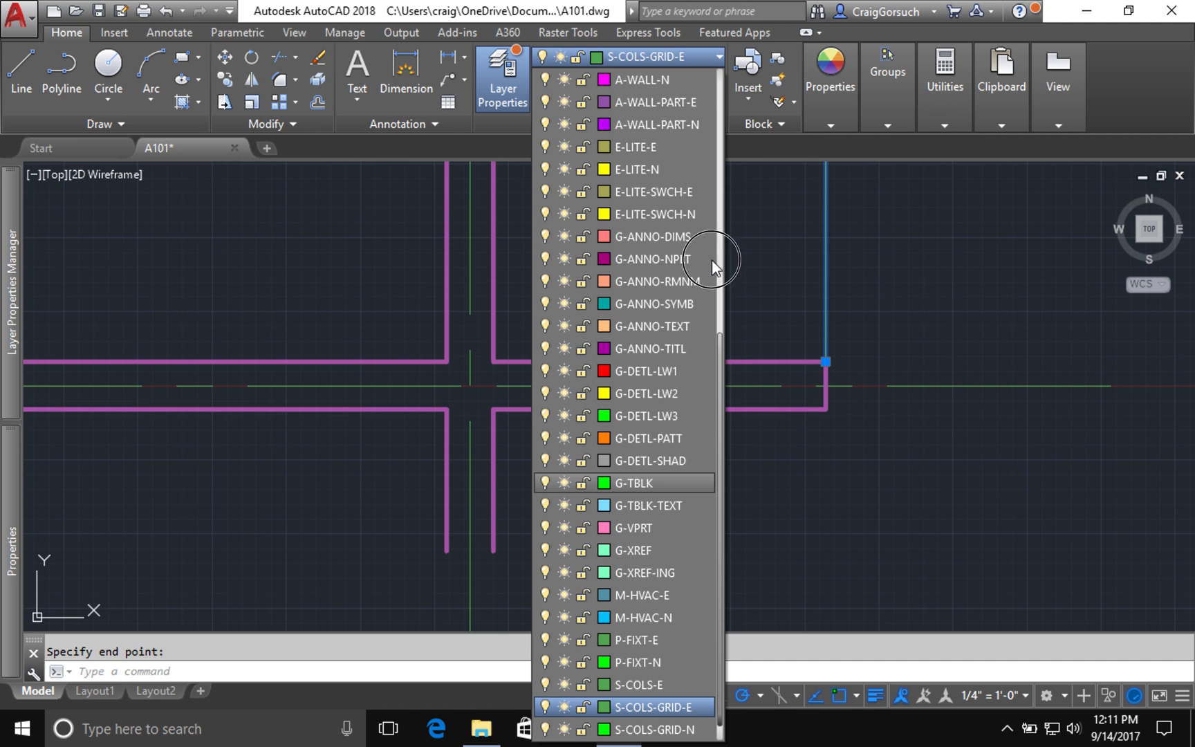
pyautogui.scroll(2, 702, 186)
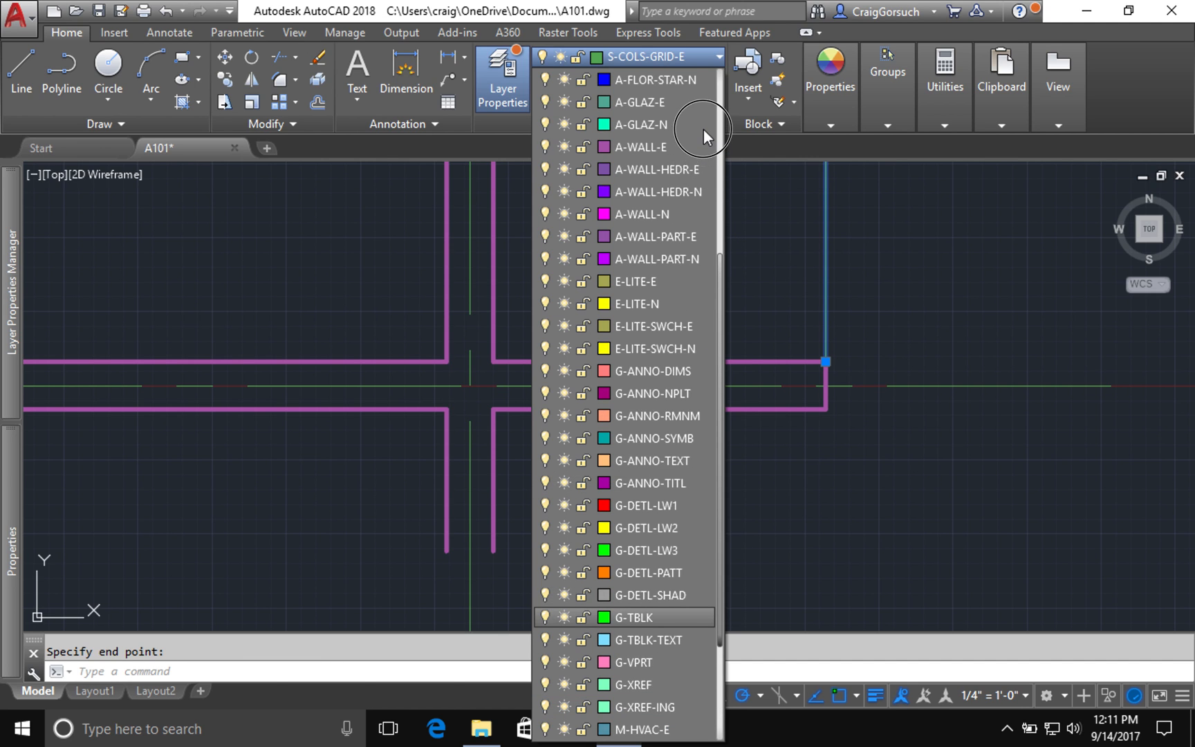
pyautogui.scroll(1, 703, 131)
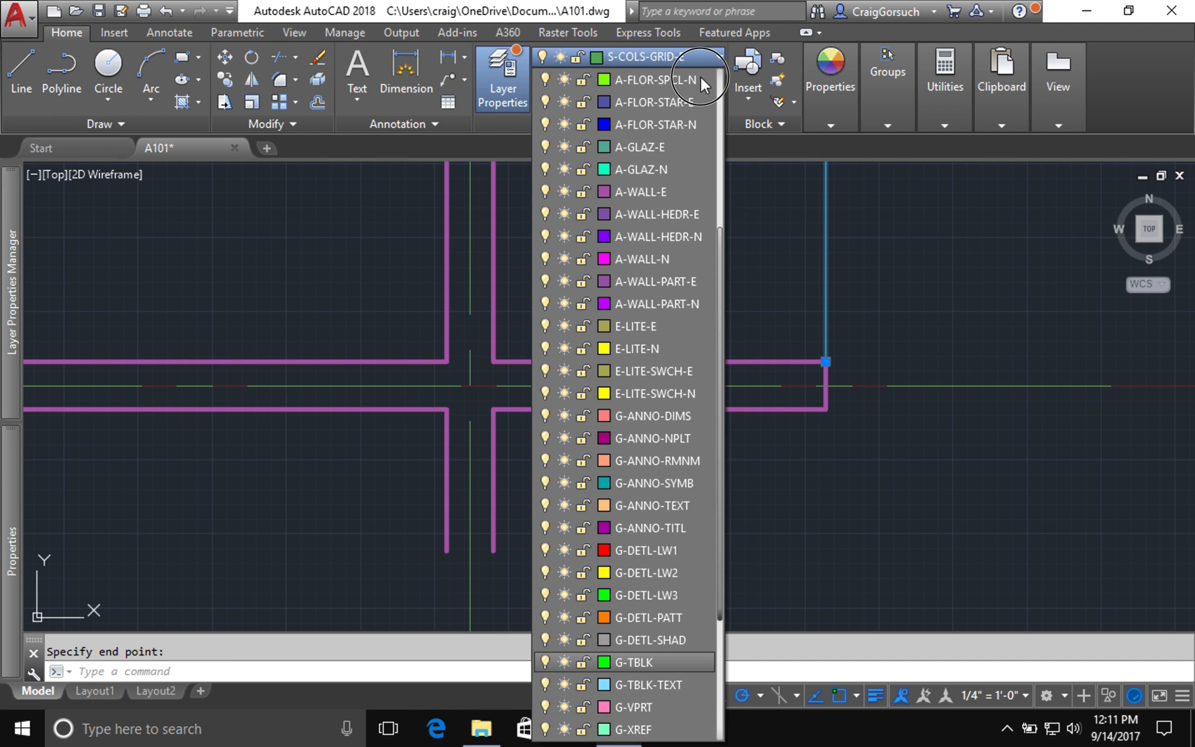
pyautogui.scroll(4, 700, 80)
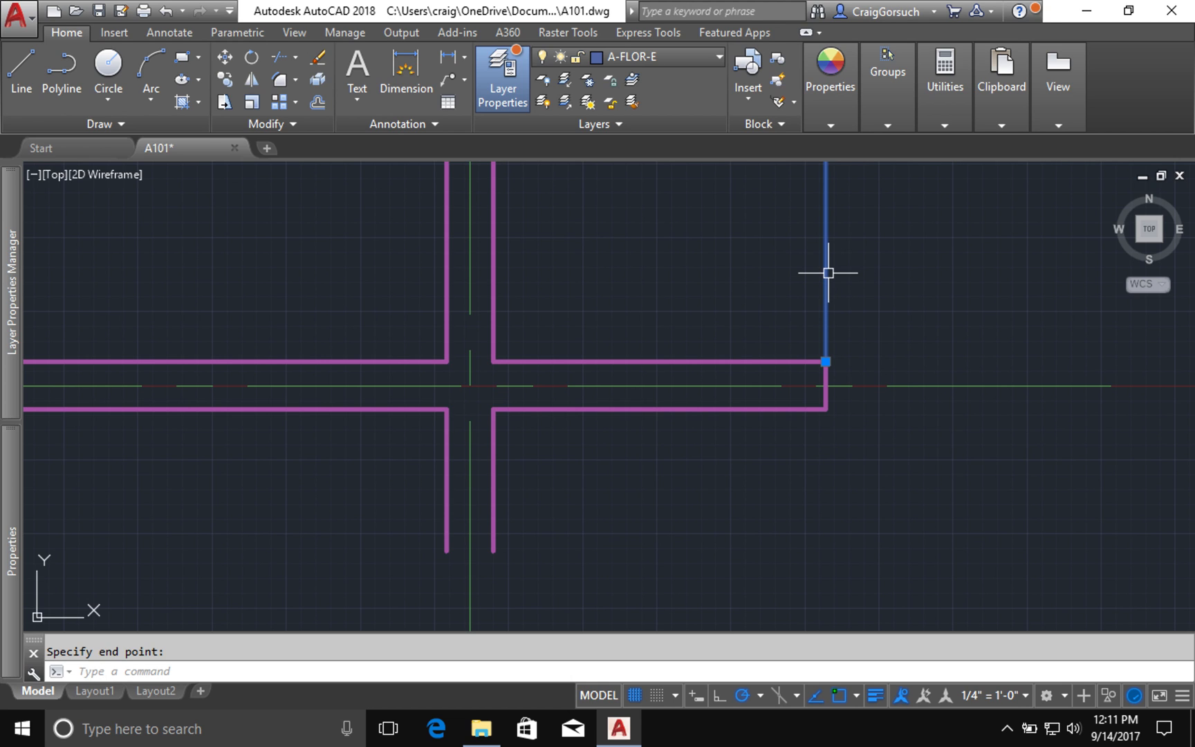
pyautogui.press('Escape')
# Step: Turn off the grid display in the drawing area
pyautogui.scroll(1, 914, 283)
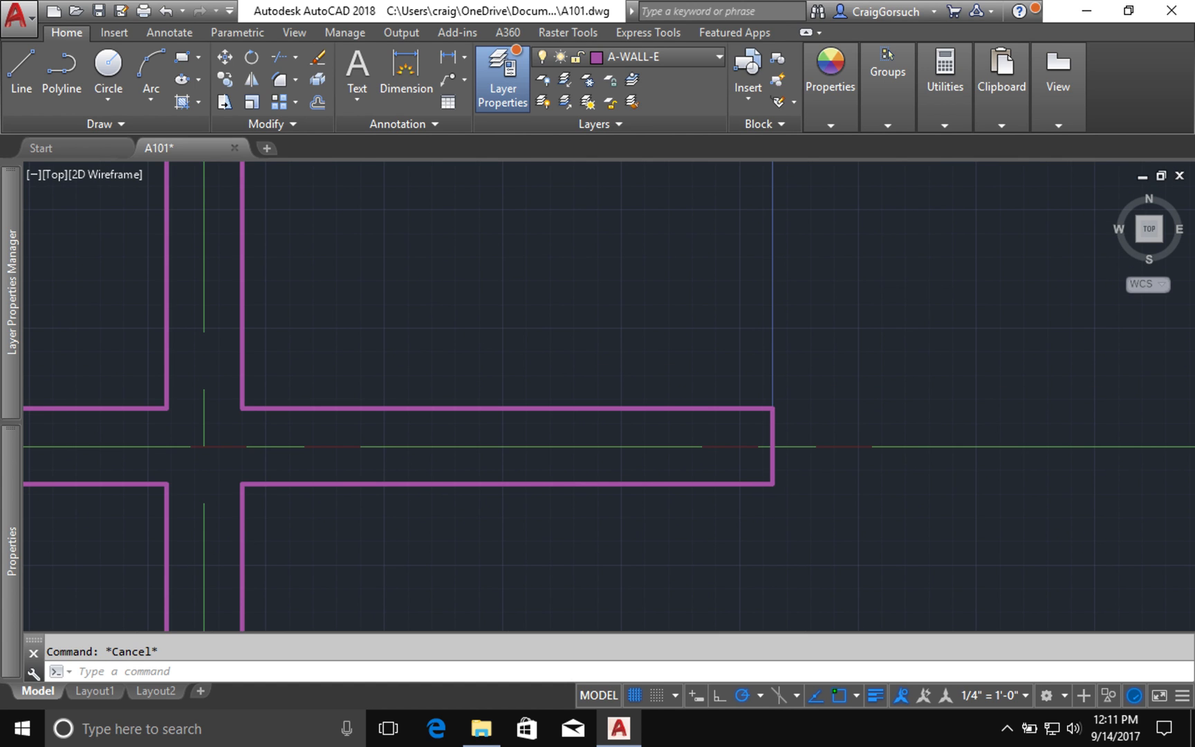
pyautogui.scroll(-2, 915, 285)
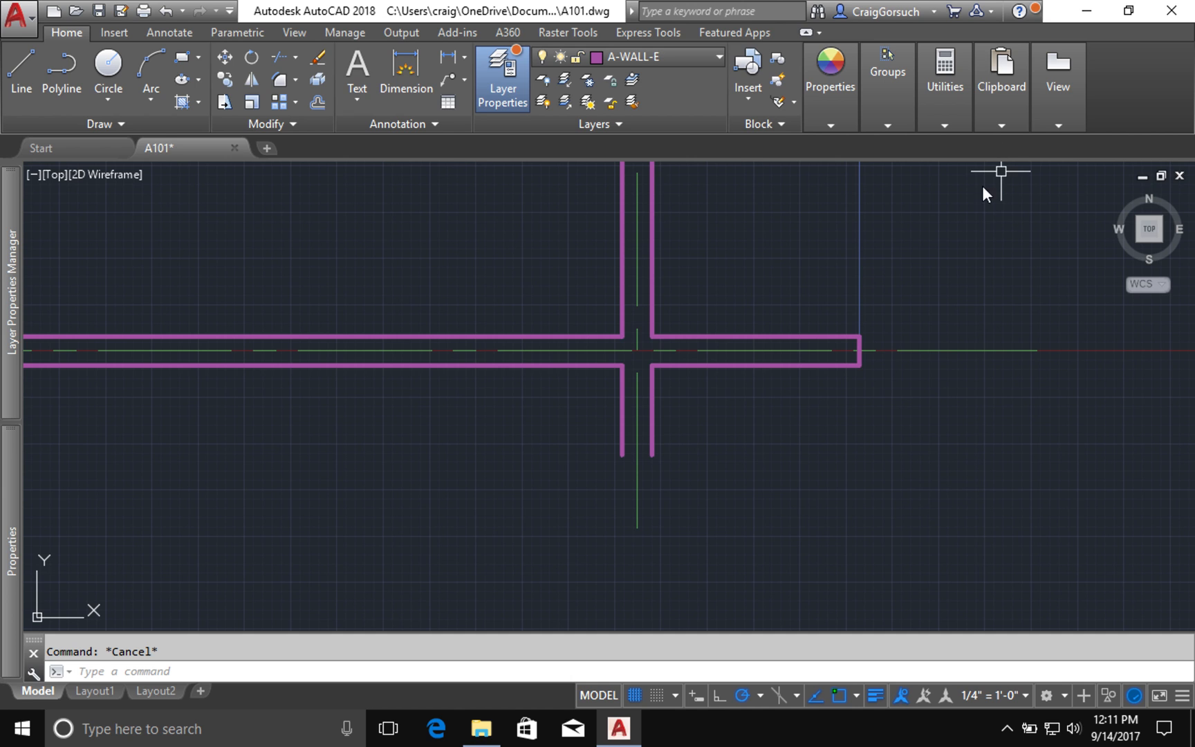
pyautogui.moveTo(866, 269); pyautogui.dragTo(963, 218, button='middle')
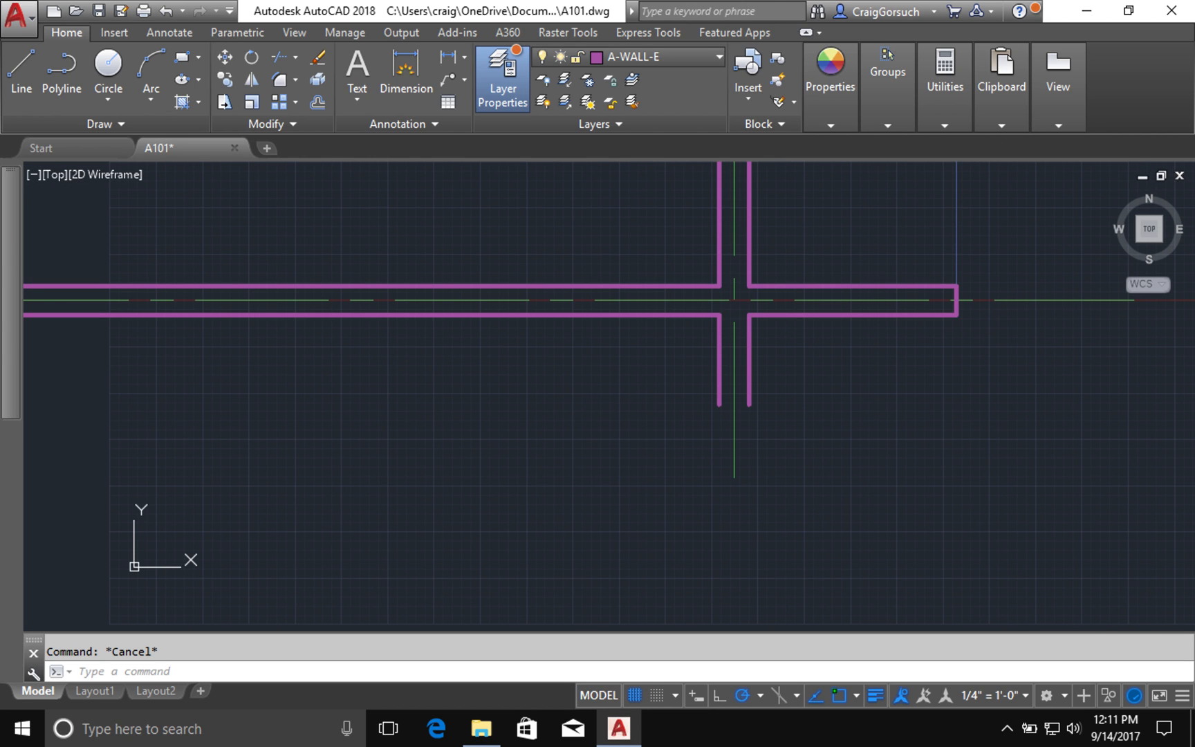
pyautogui.moveTo(1109, 238); pyautogui.dragTo(715, 349, button='middle')
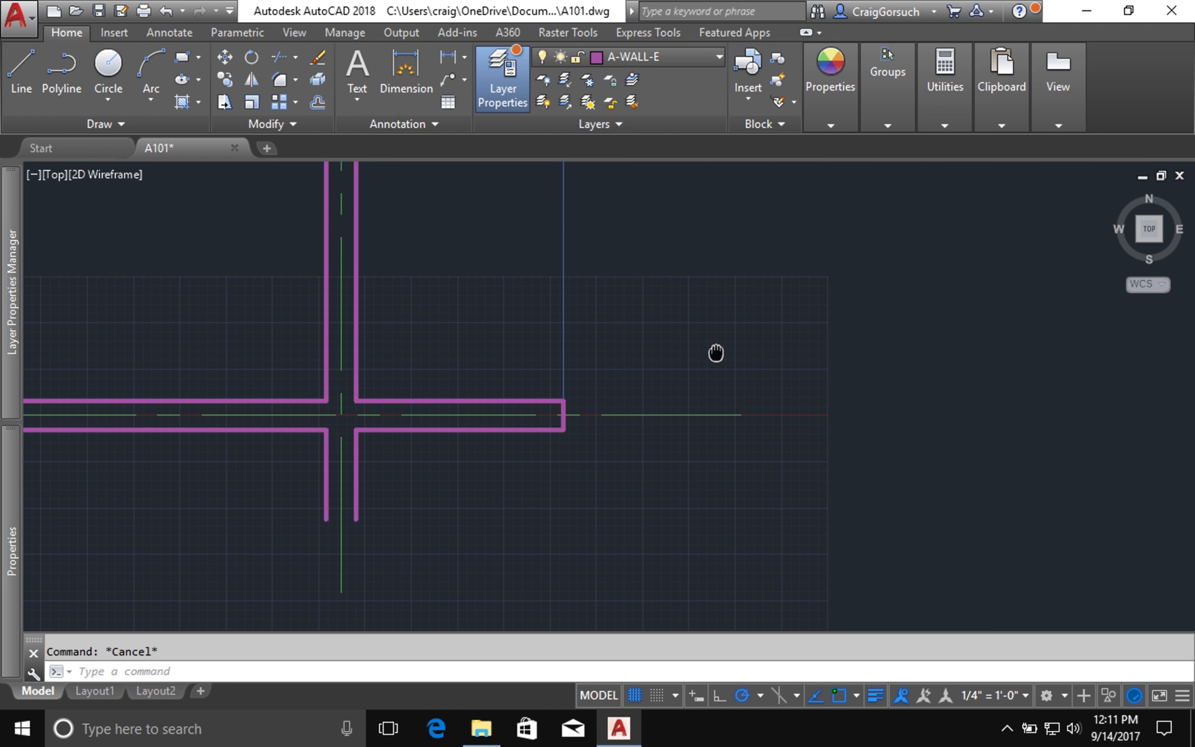
pyautogui.click(635, 696)
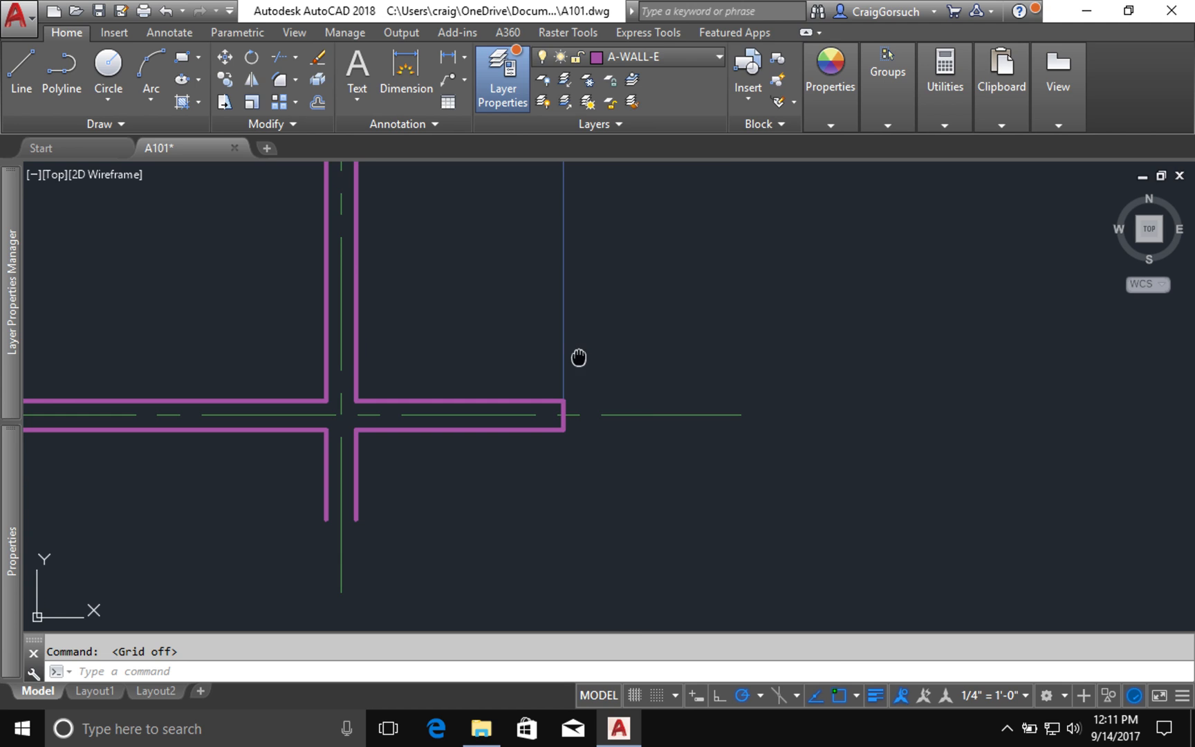
pyautogui.moveTo(579, 357); pyautogui.dragTo(959, 457, button='middle')
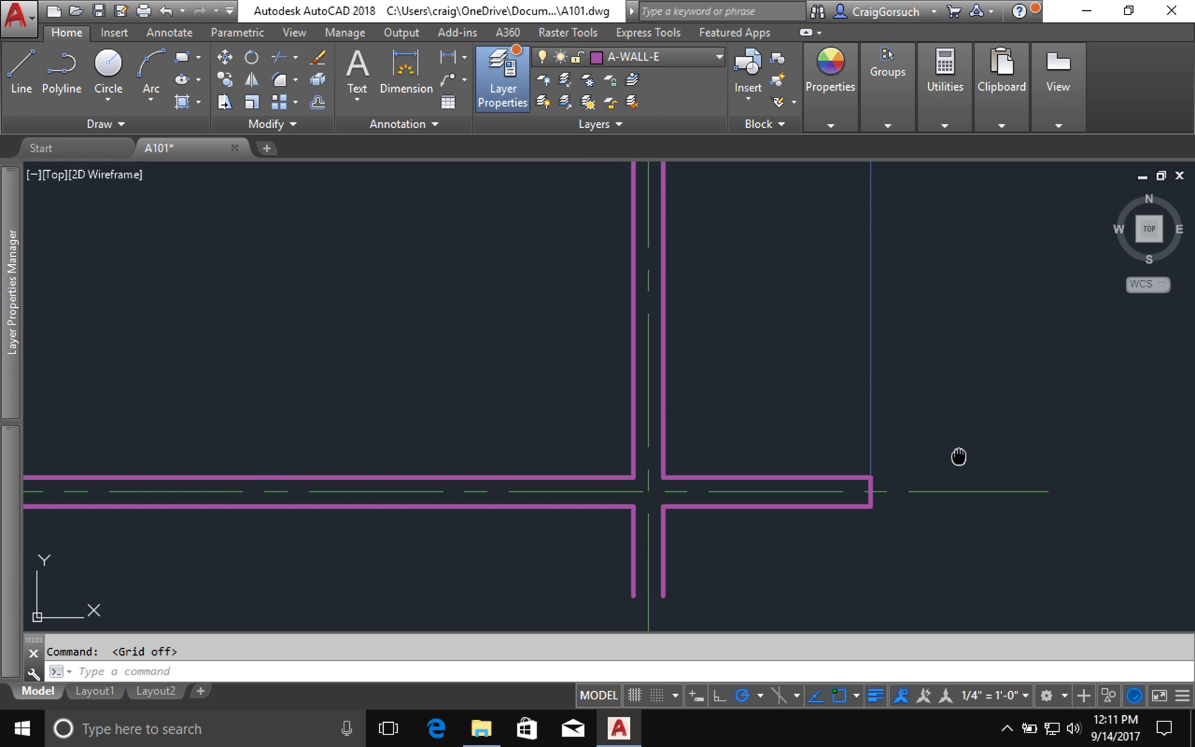
pyautogui.scroll(-2, 654, 532)
pyautogui.press('Escape')
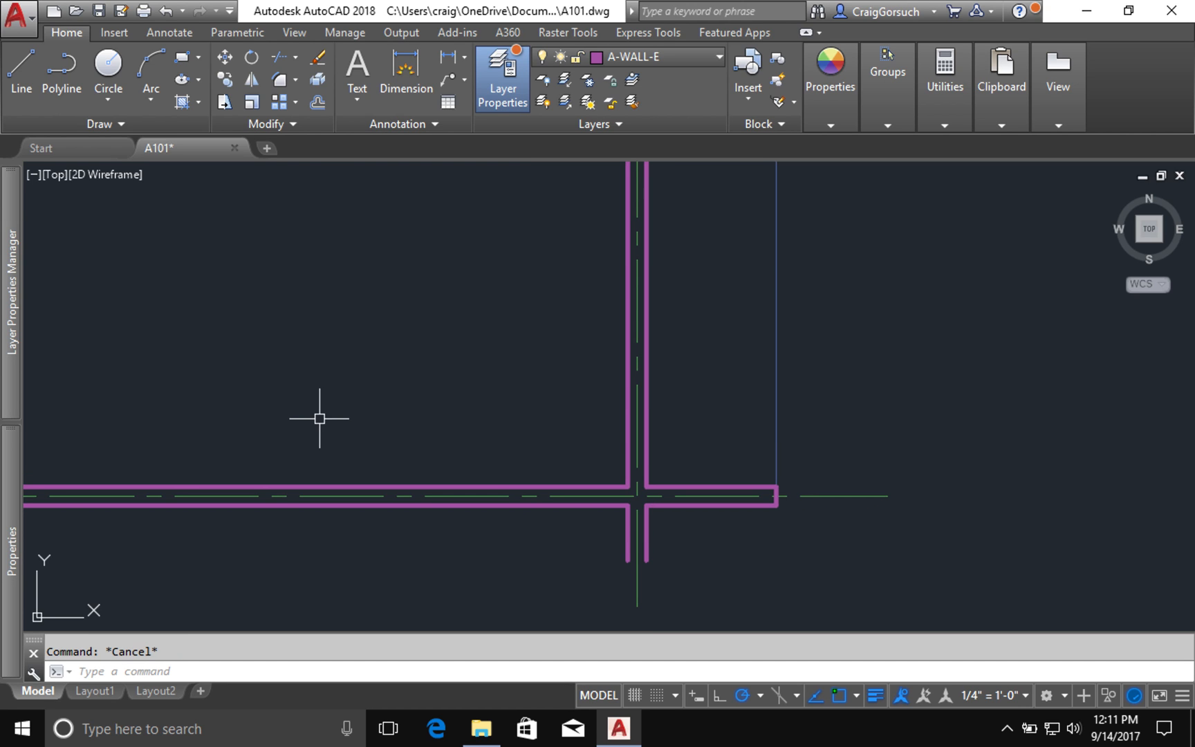
# Step: Offset the upper horizontal column gridline 3'3" downward into the room
pyautogui.write('z')
pyautogui.press('Return')
pyautogui.write('e')
pyautogui.press('Return')
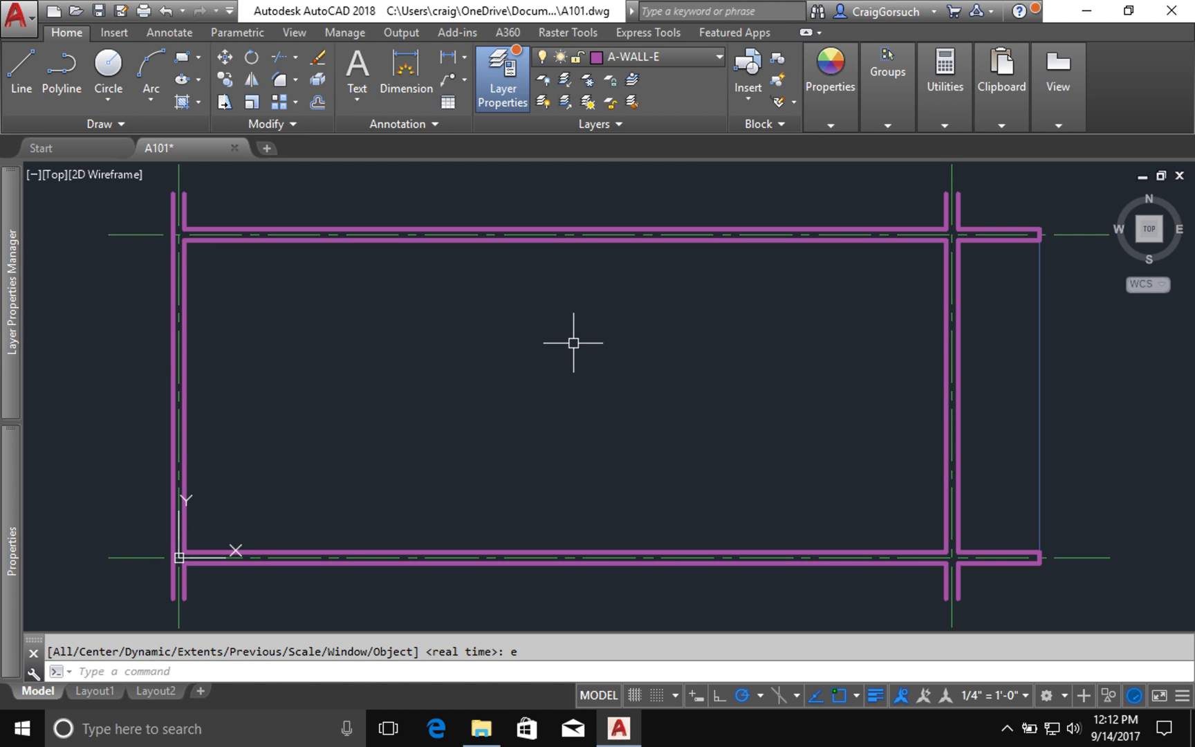
pyautogui.write('of')
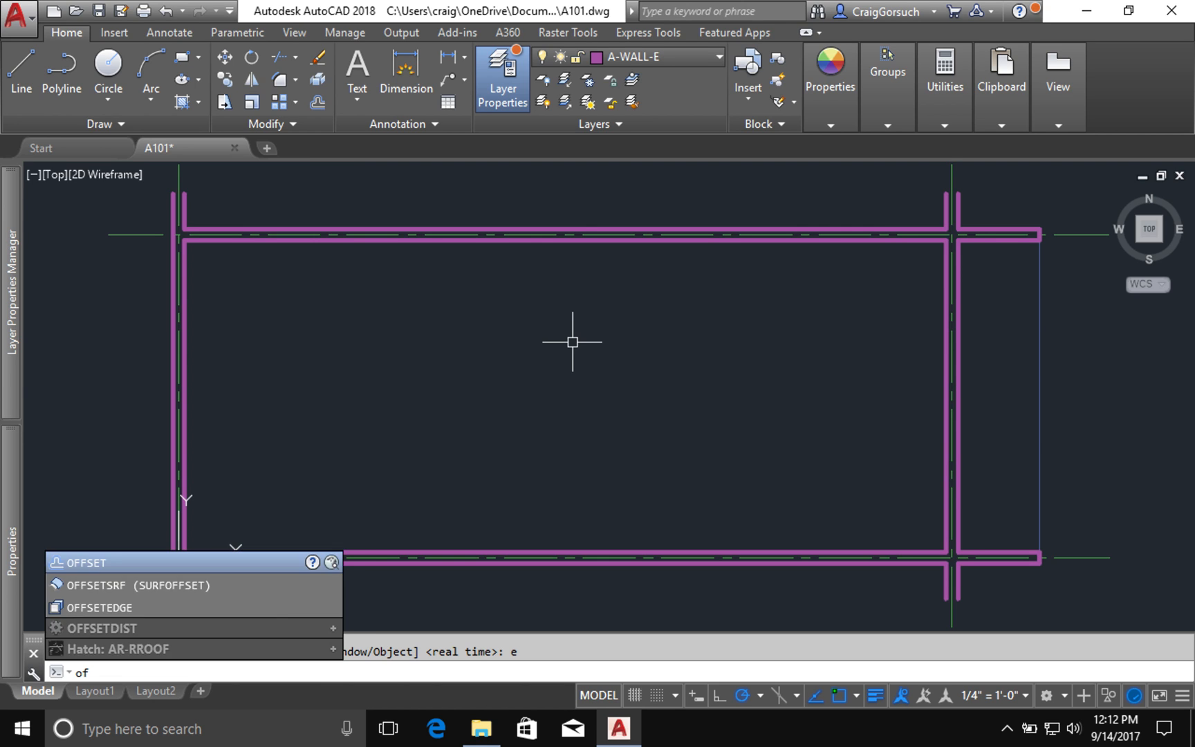
pyautogui.press('Return')
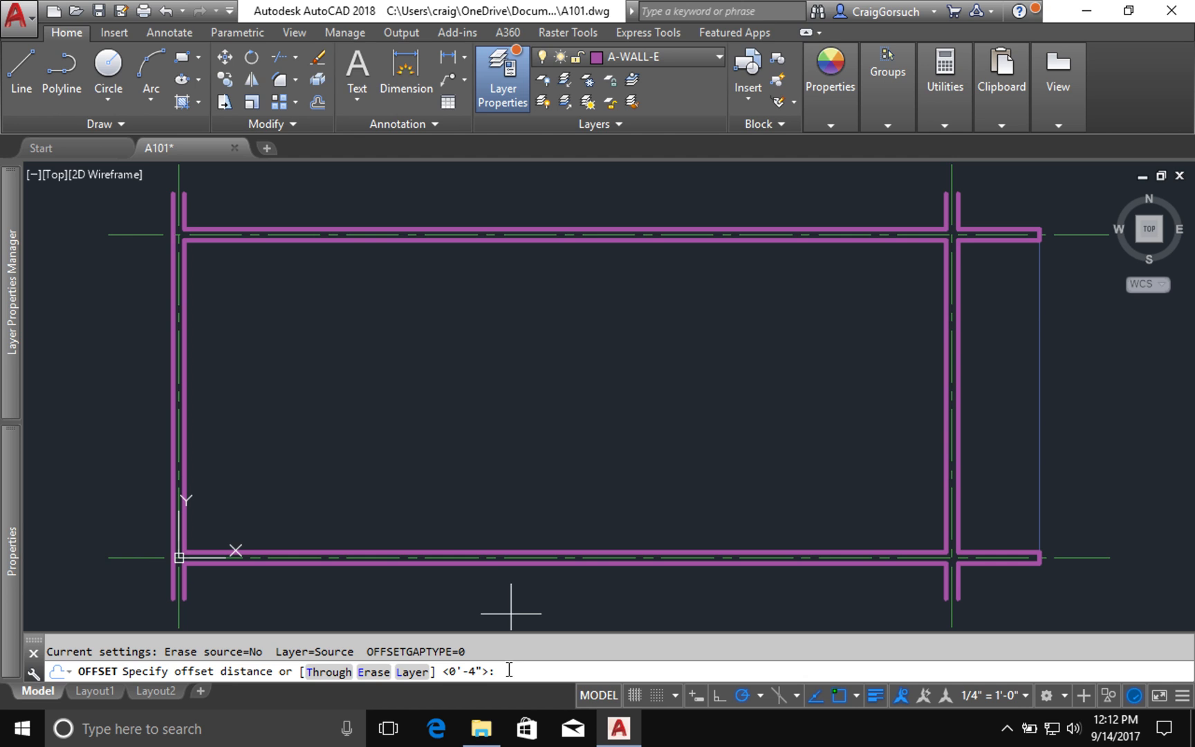
pyautogui.click(518, 669)
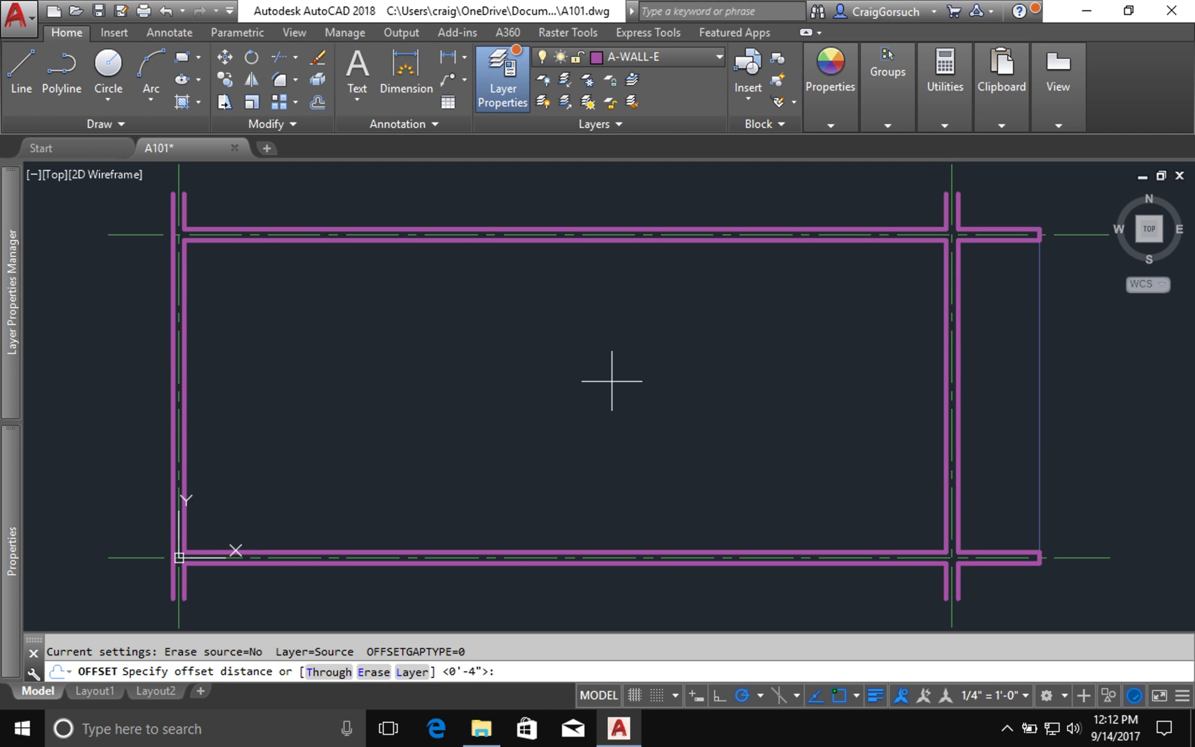
pyautogui.write("3'3")
pyautogui.press('Return')
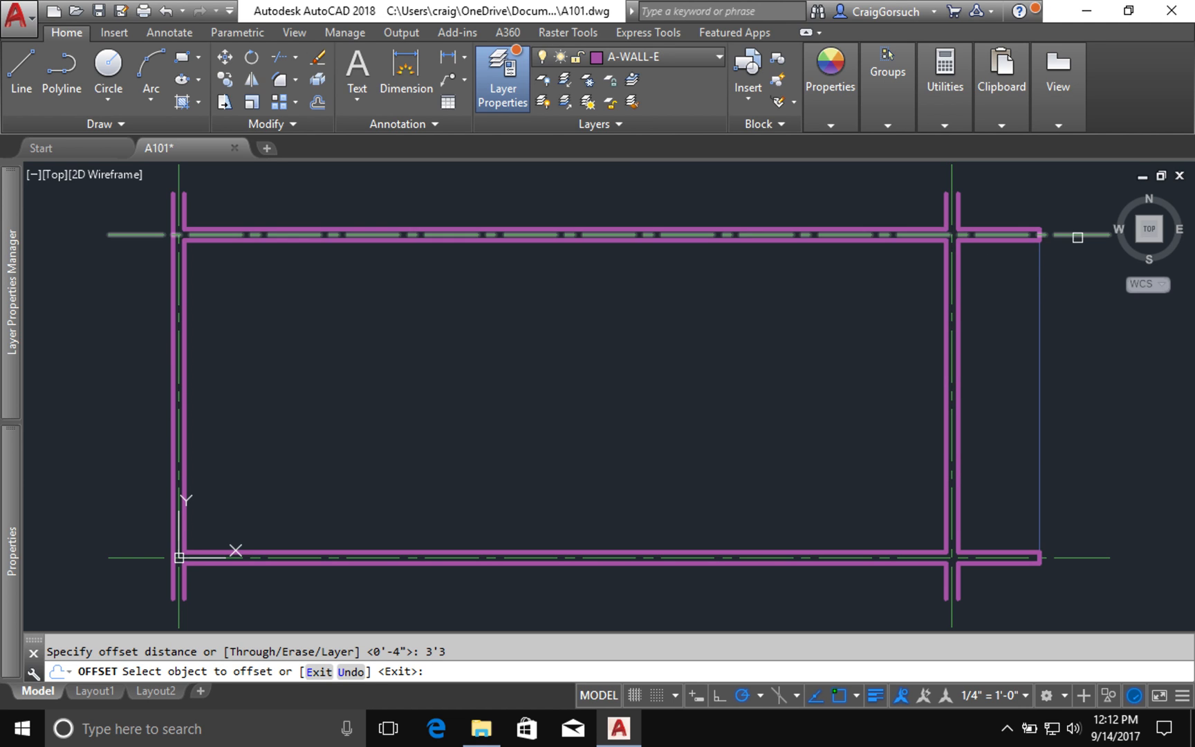
pyautogui.click(1076, 235)
pyautogui.click(1059, 422)
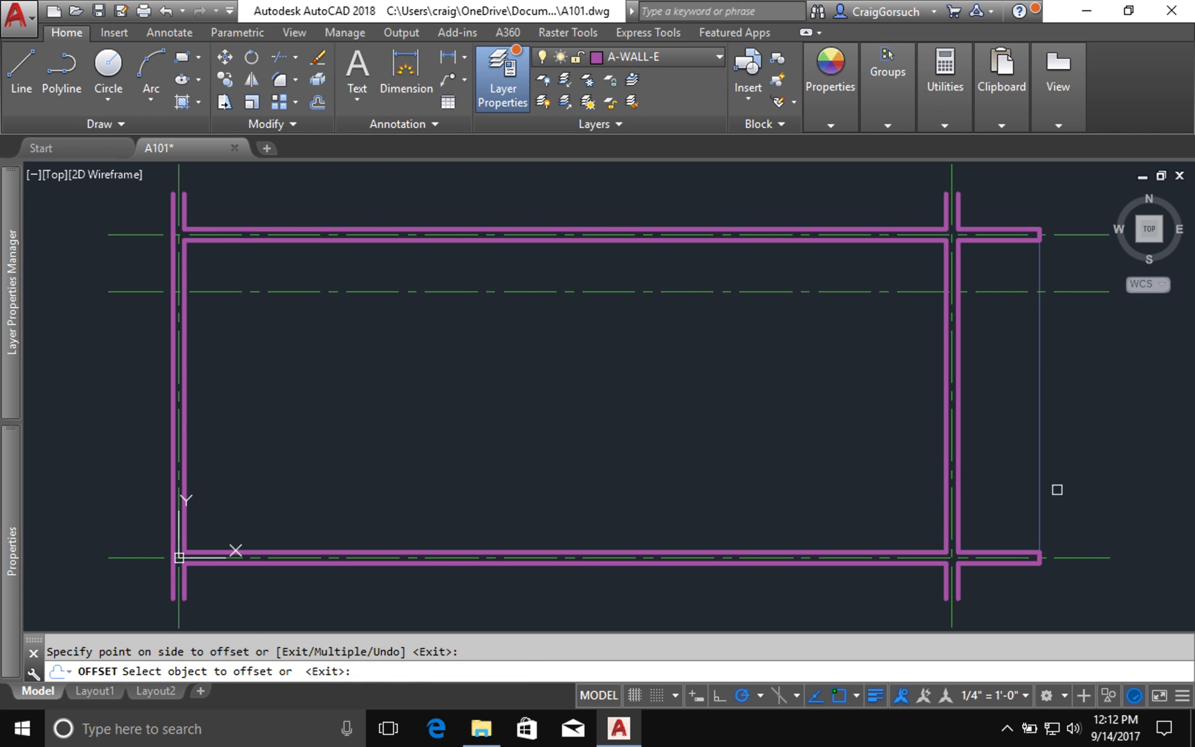
# Step: Offset the lower horizontal column gridline upward into the room by the same distance and finish the Offset
pyautogui.click(1080, 558)
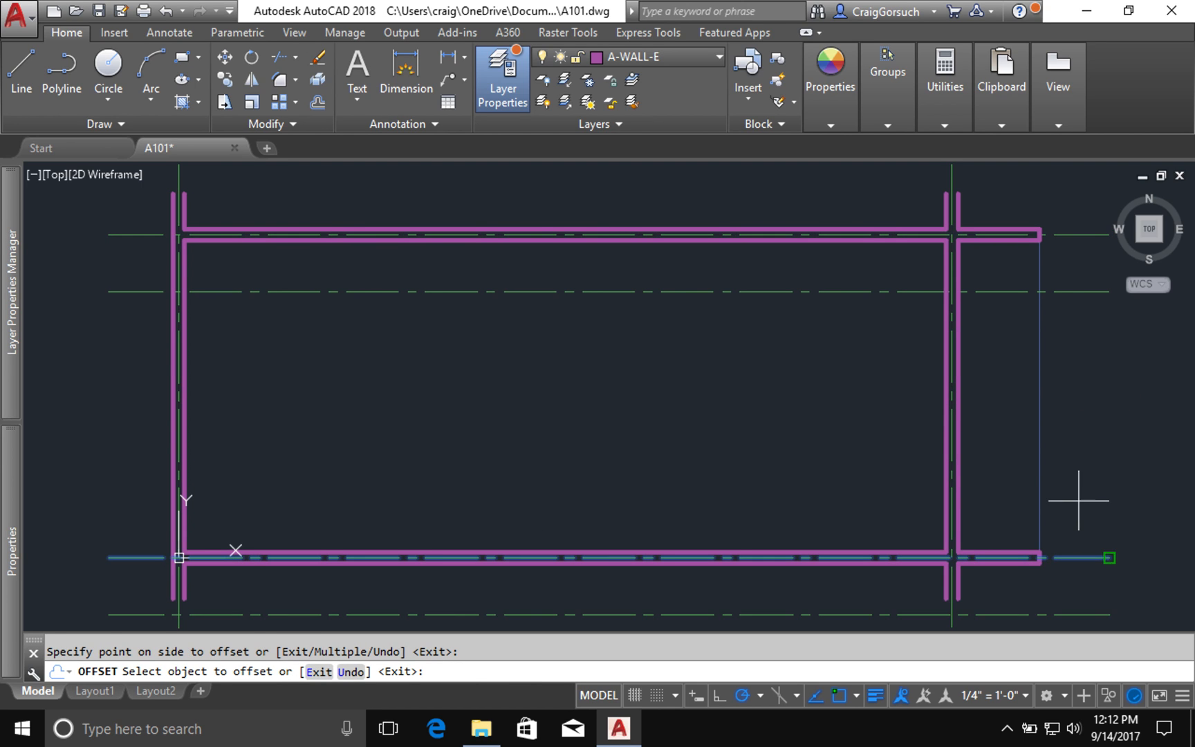
pyautogui.click(1084, 441)
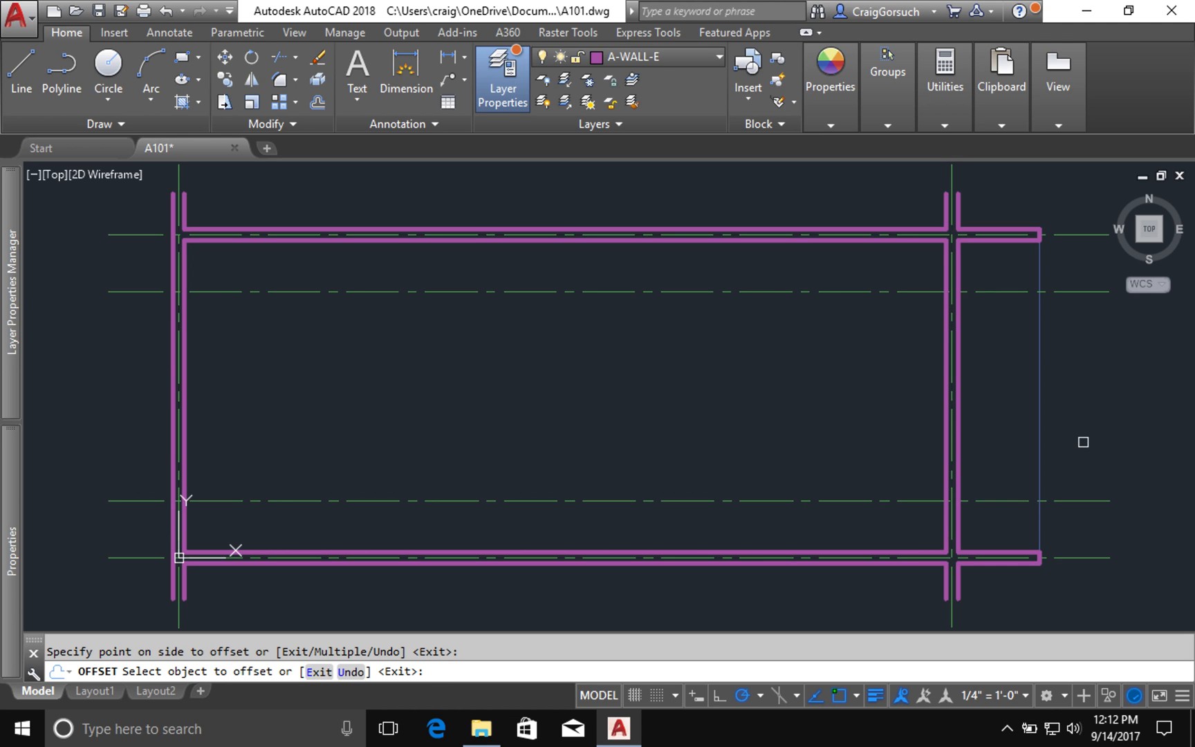
pyautogui.press('Return')
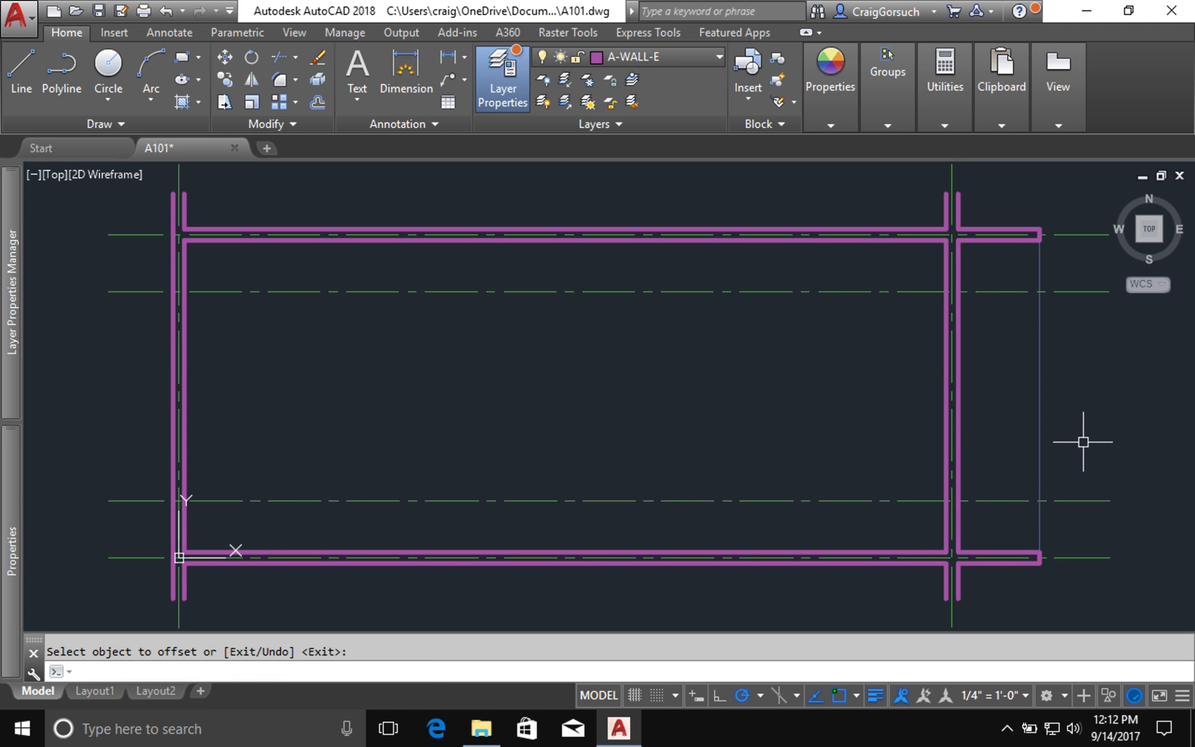
pyautogui.write('t')
pyautogui.press('Return')
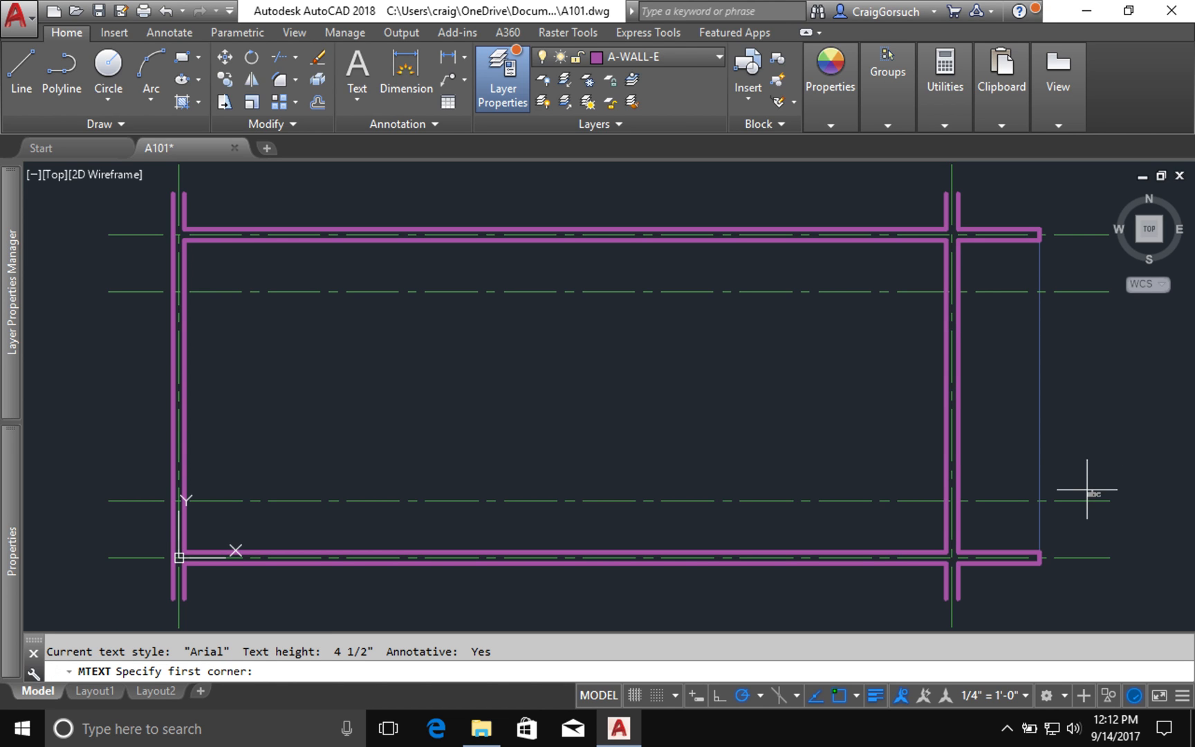
pyautogui.press('Escape')
# Step: Trim both lines of the right-hand wall between the two offset horizontal gridlines to form an opening
pyautogui.write('tr')
pyautogui.press('Return')
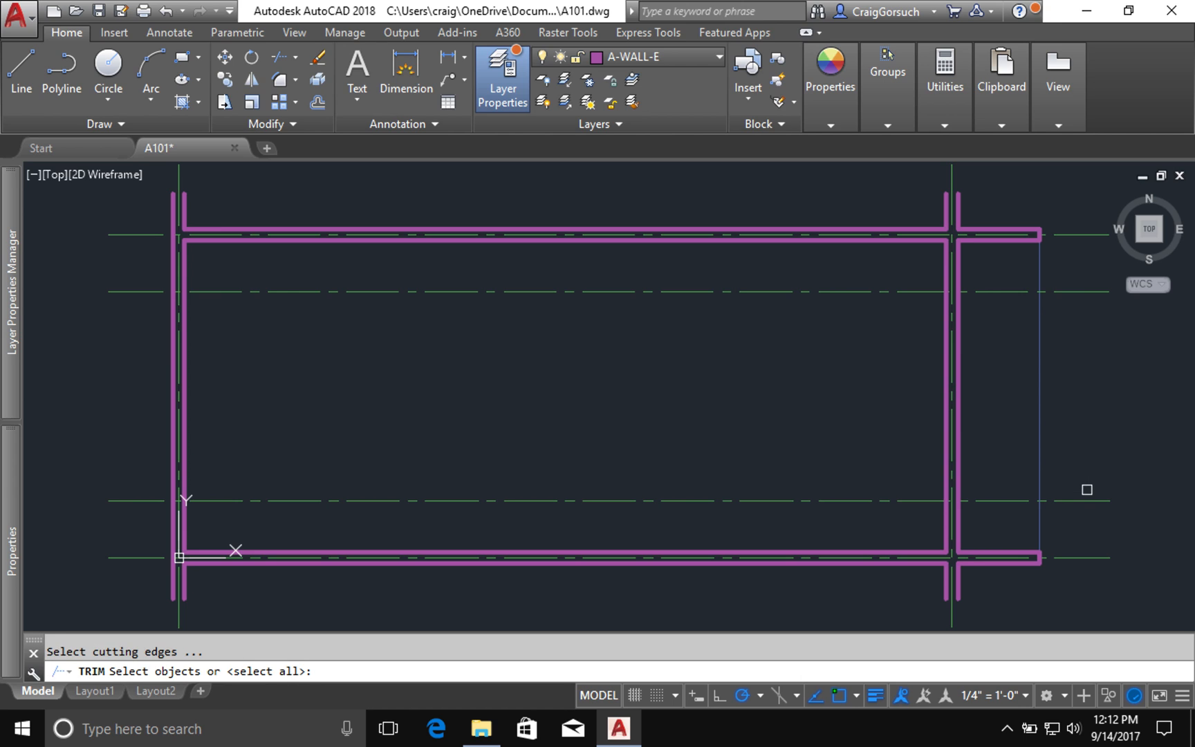
pyautogui.click(1086, 500)
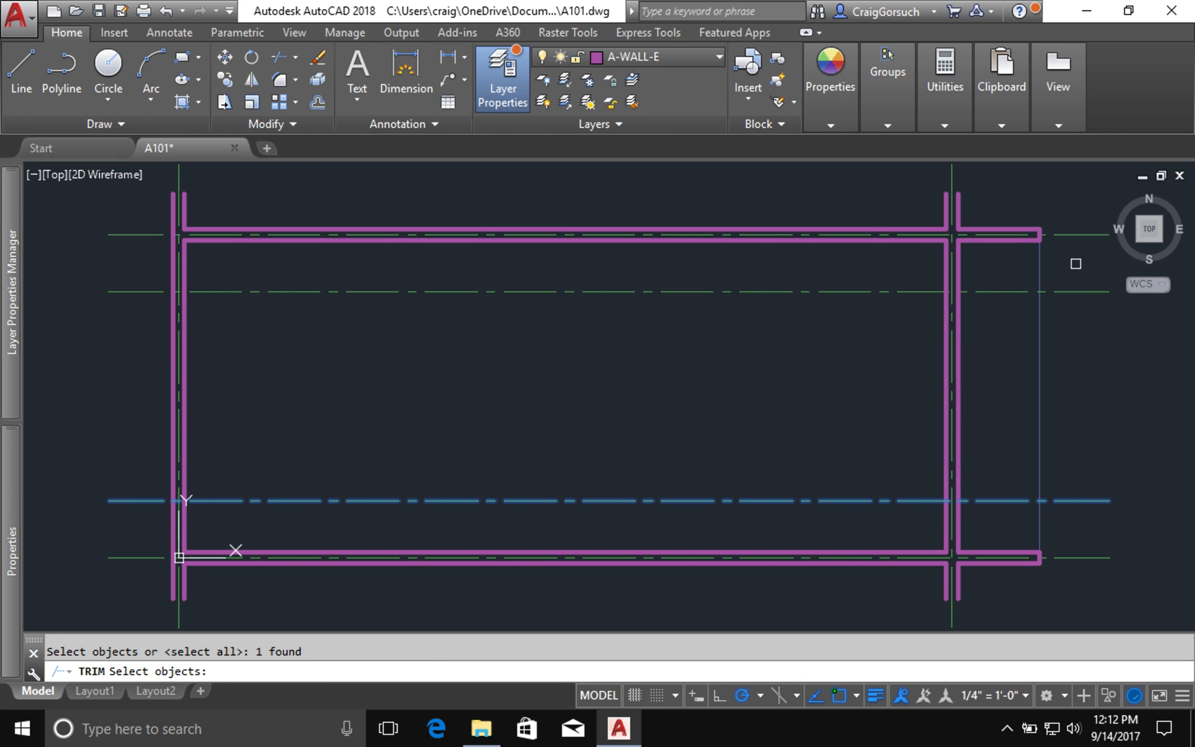
pyautogui.click(1076, 294)
pyautogui.click(1075, 281)
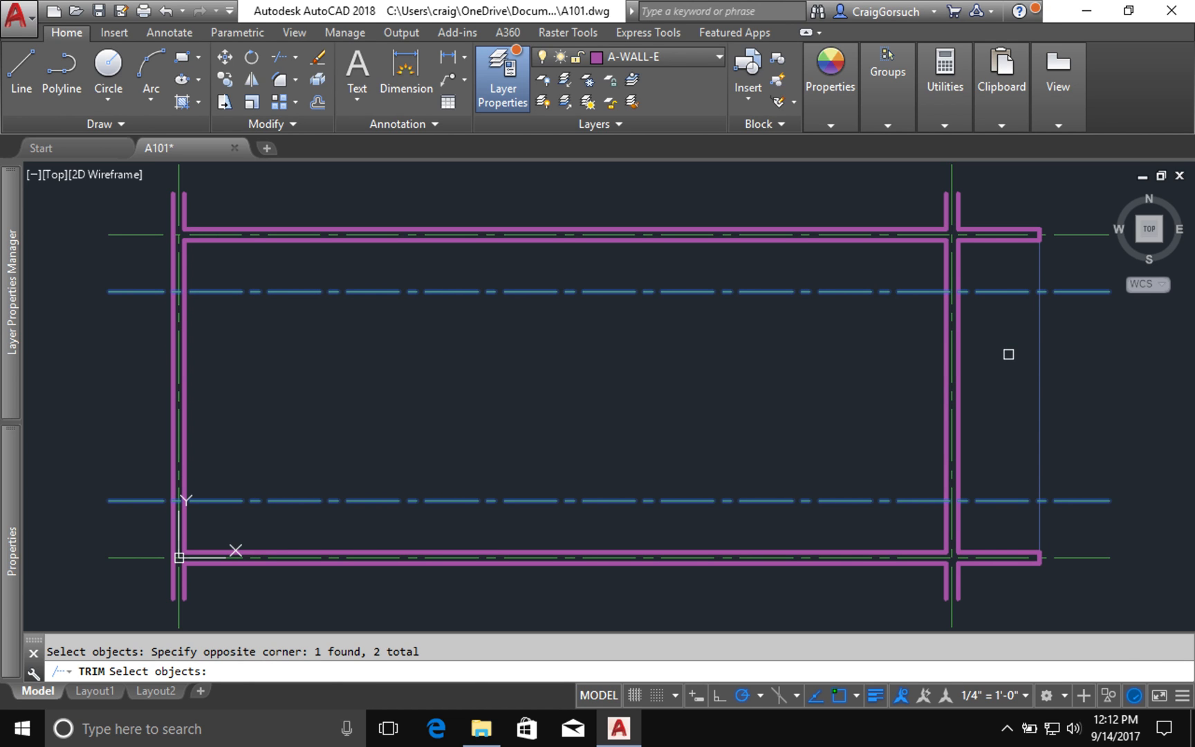
pyautogui.press('Return')
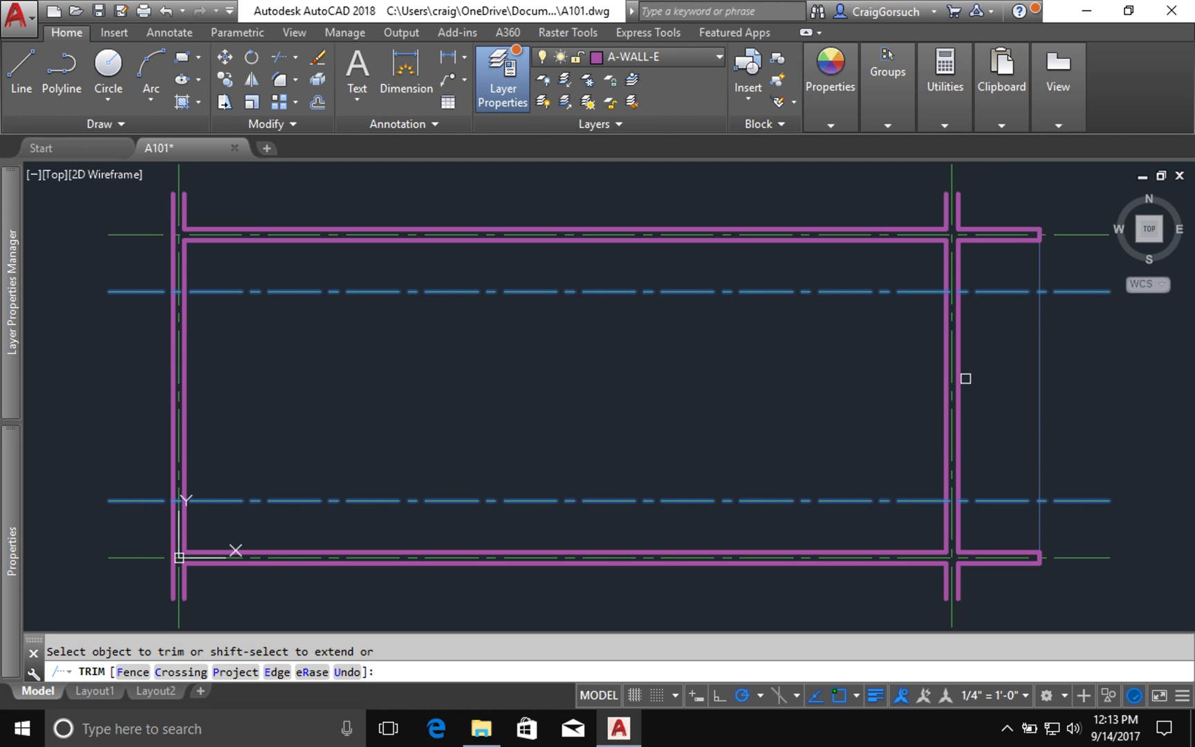
pyautogui.click(961, 374)
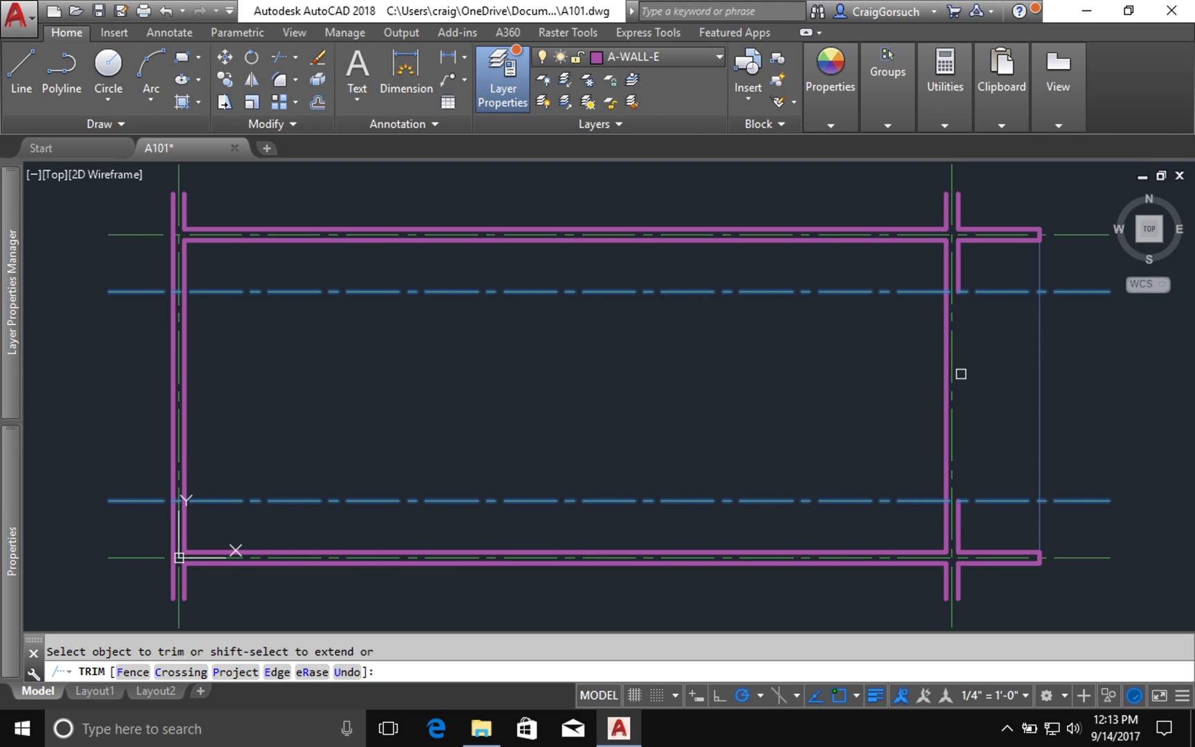
pyautogui.click(946, 372)
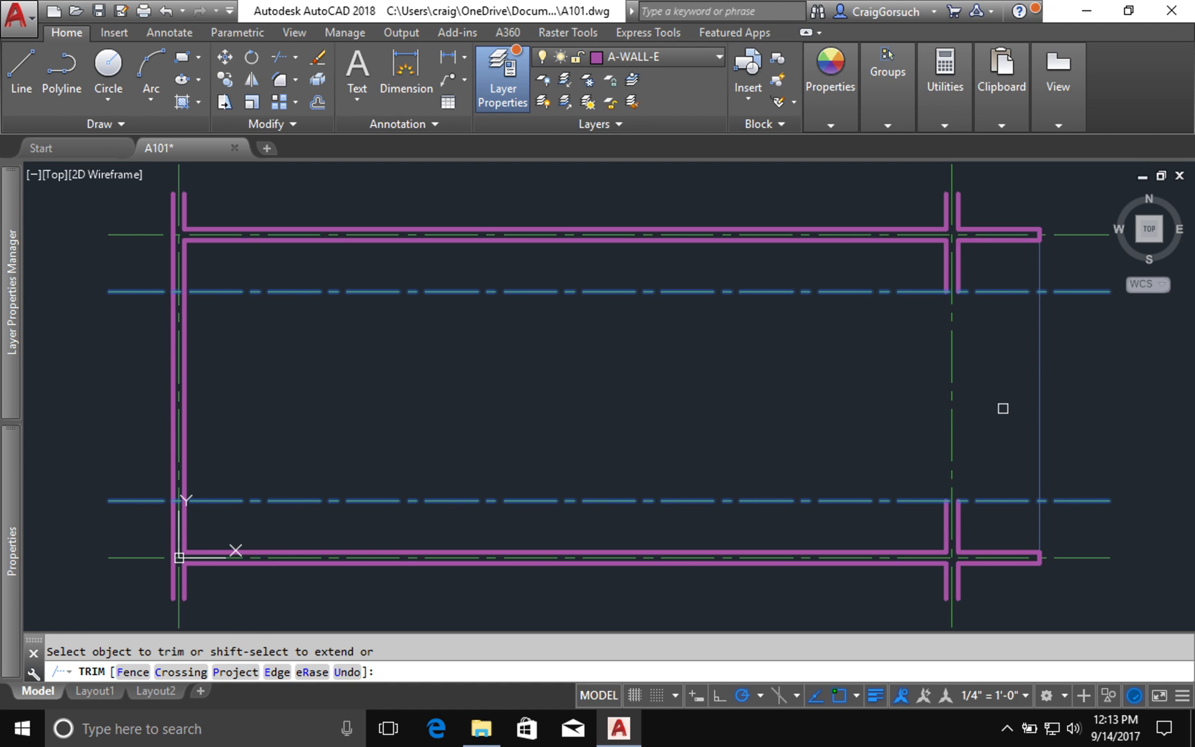
pyautogui.press('Return')
# Step: Erase the two offset gridlines that served as cutting edges by reusing the previous selection
pyautogui.write('e')
pyautogui.press('Return')
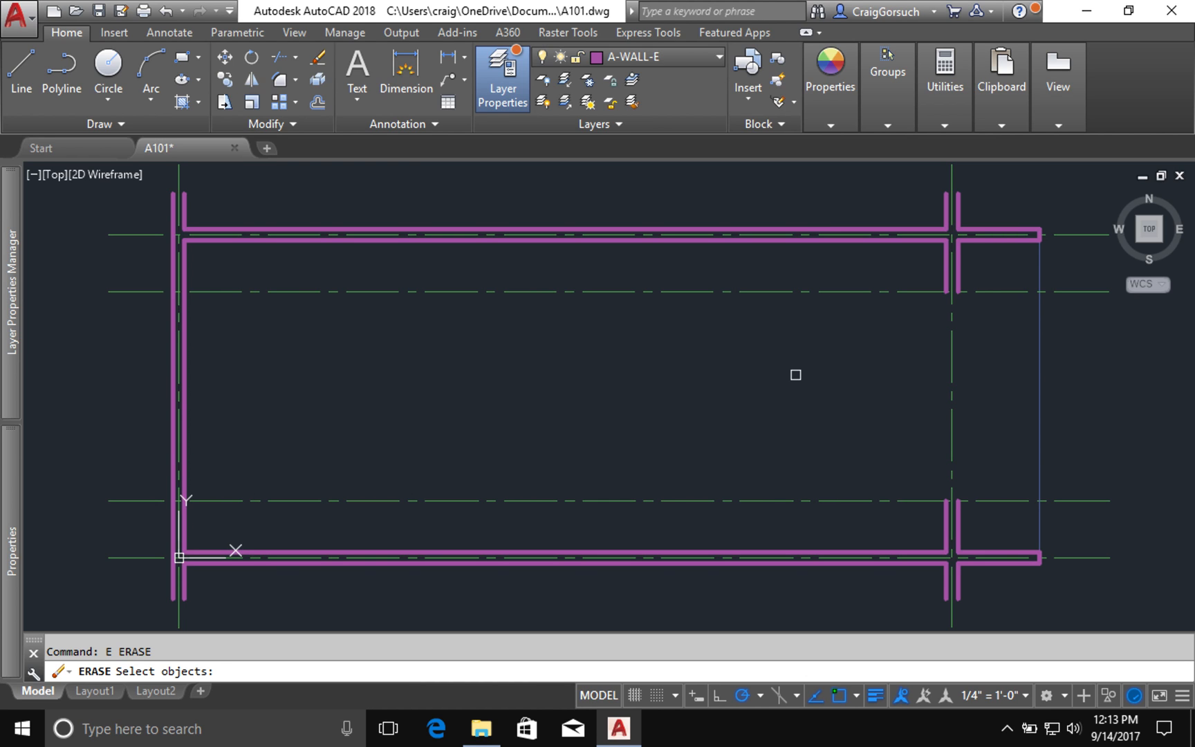
pyautogui.write('p')
pyautogui.press('Return')
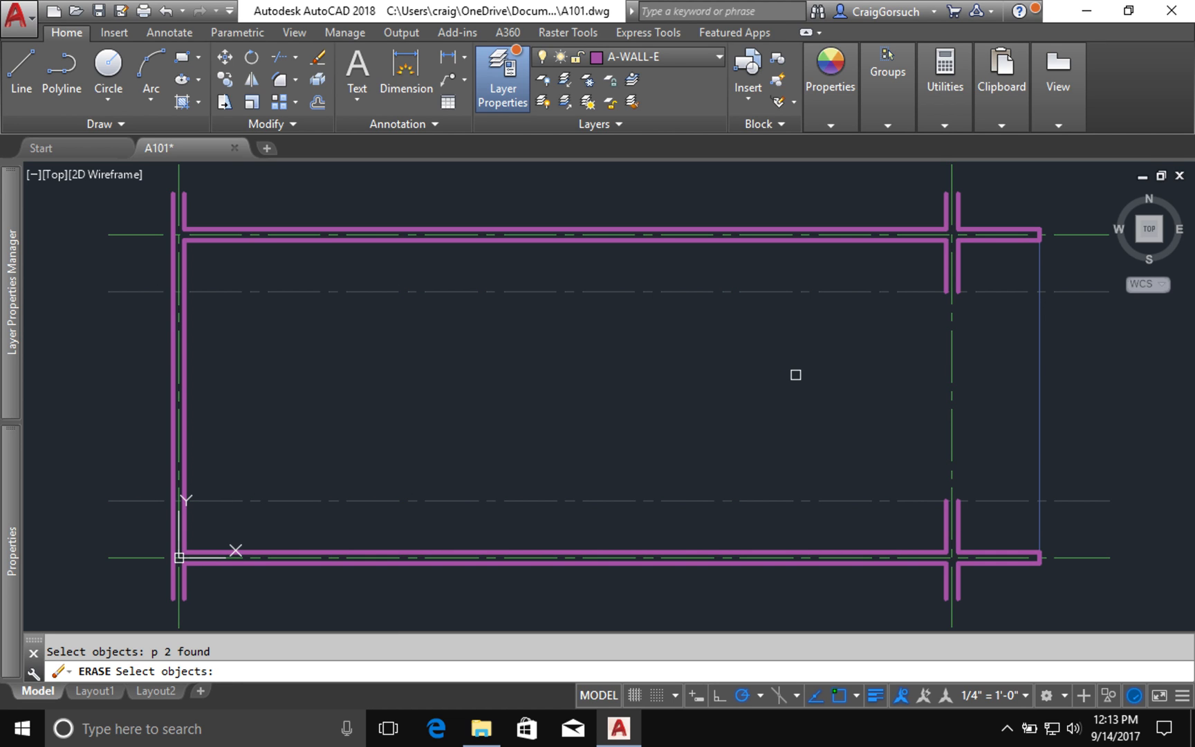
pyautogui.press('Return')
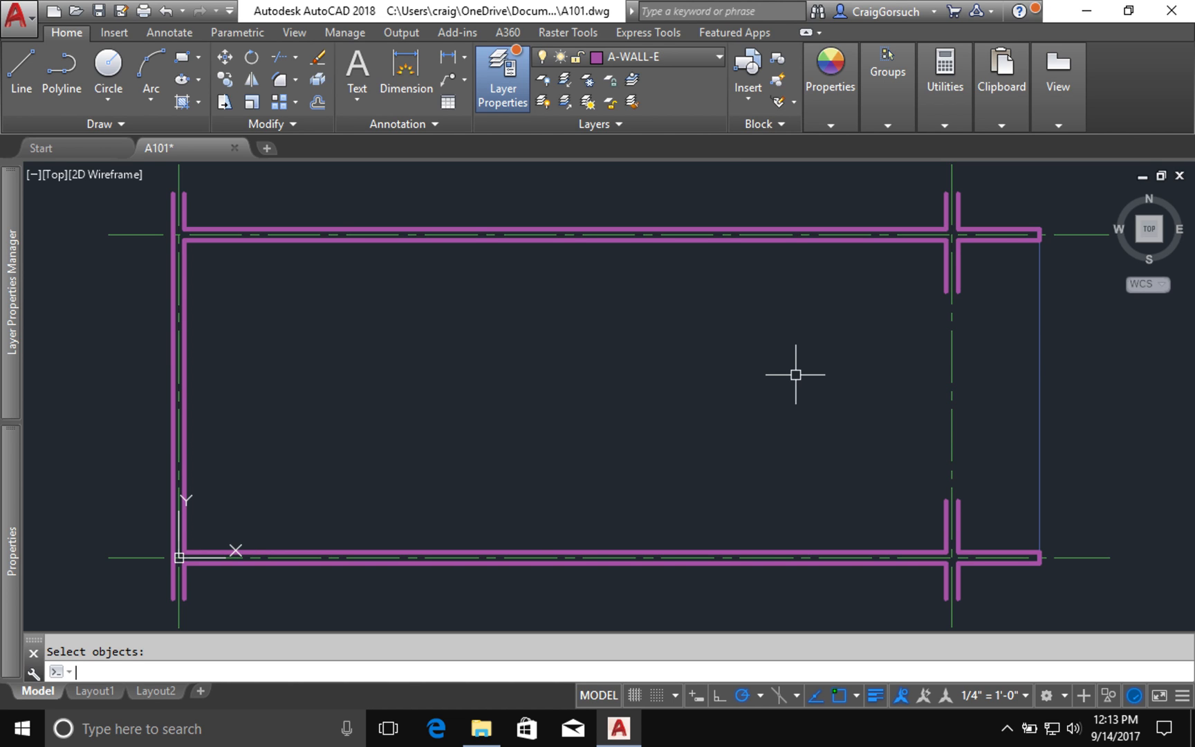
# Step: Make A-GLAZ-E the current layer
pyautogui.click(704, 56)
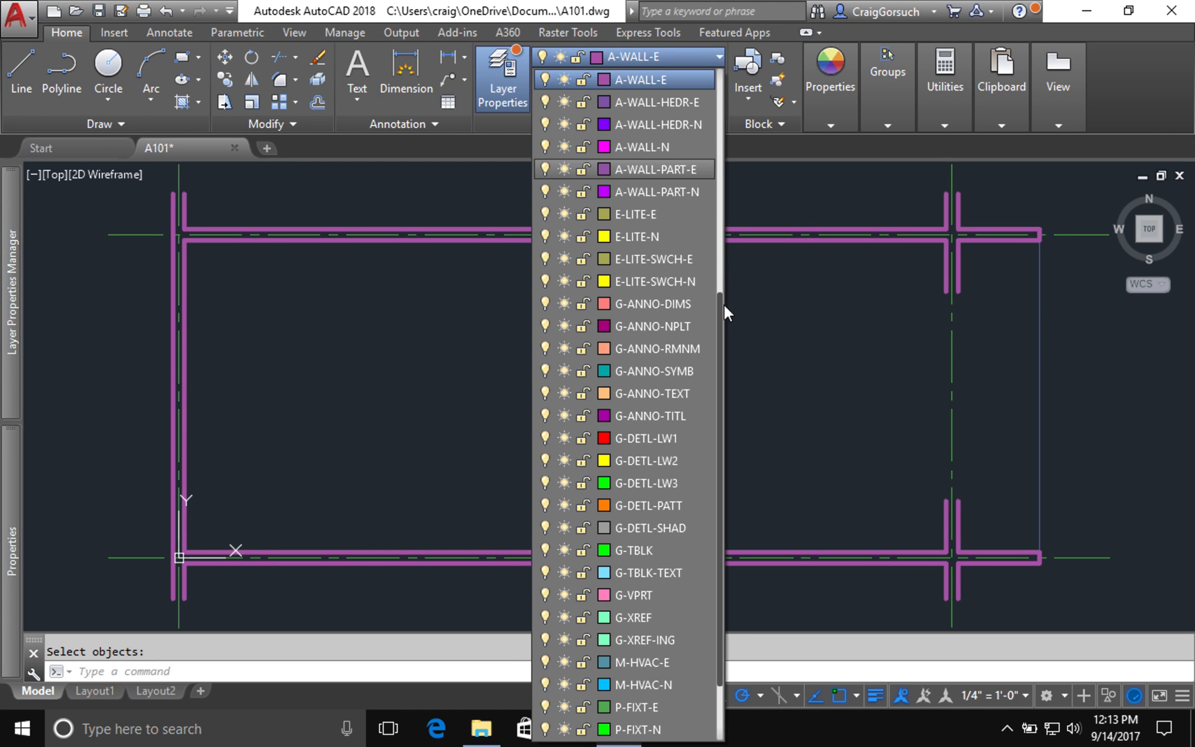
pyautogui.click(714, 213)
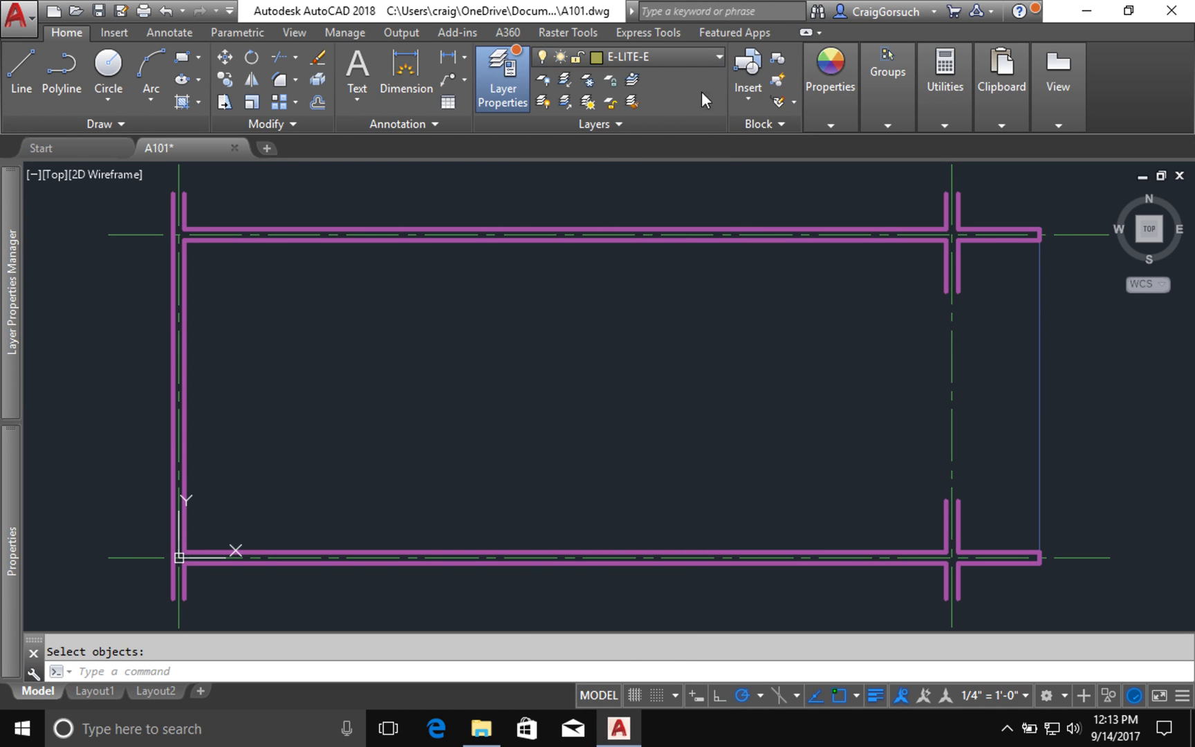
pyautogui.click(701, 56)
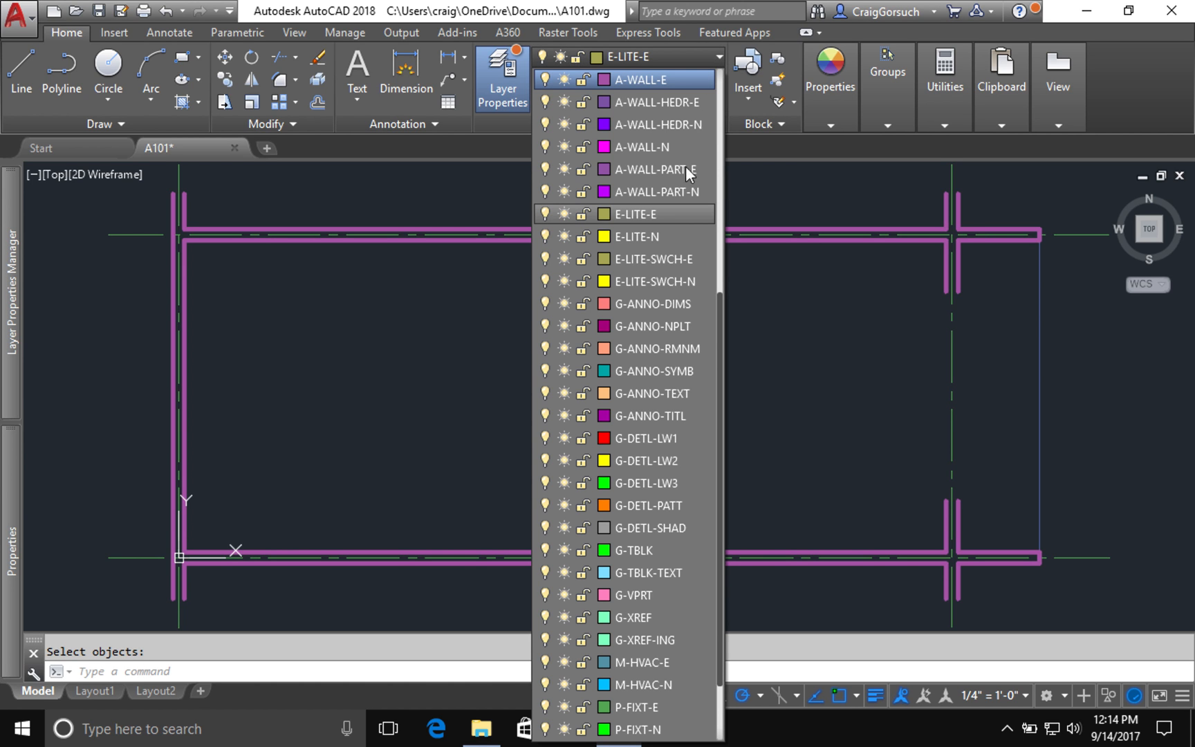
pyautogui.scroll(-1, 686, 166)
pyautogui.scroll(2, 656, 188)
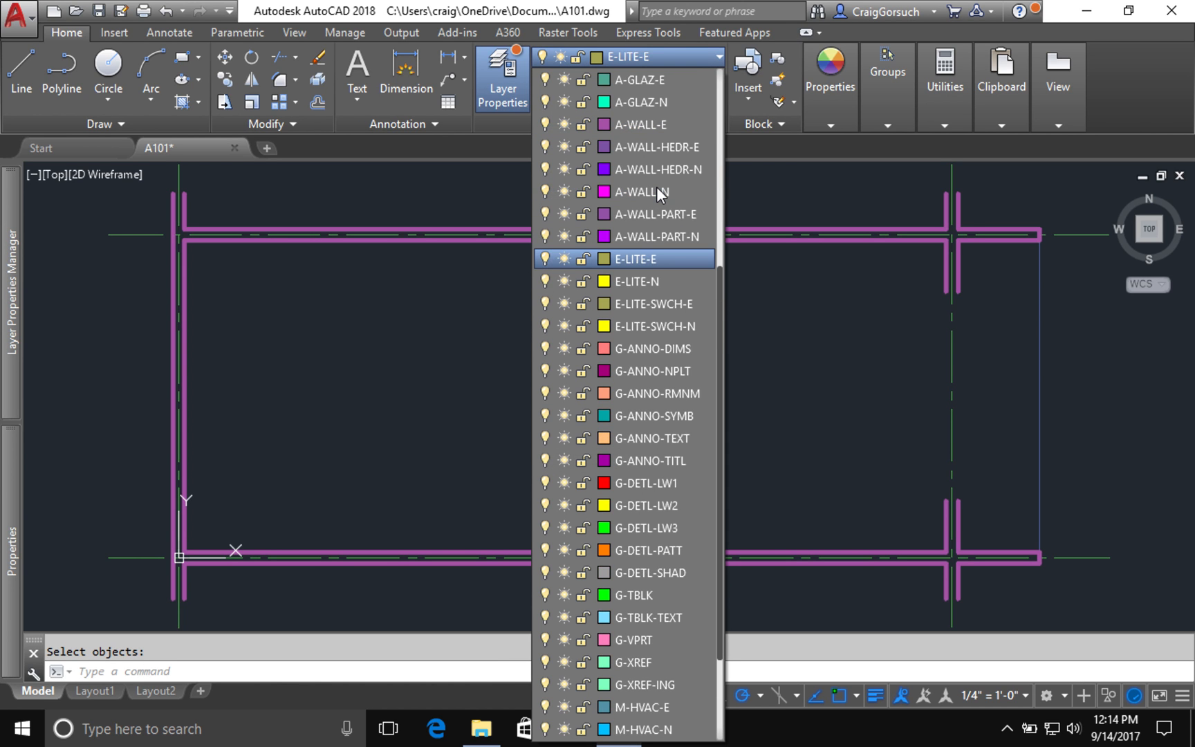
pyautogui.scroll(1, 644, 173)
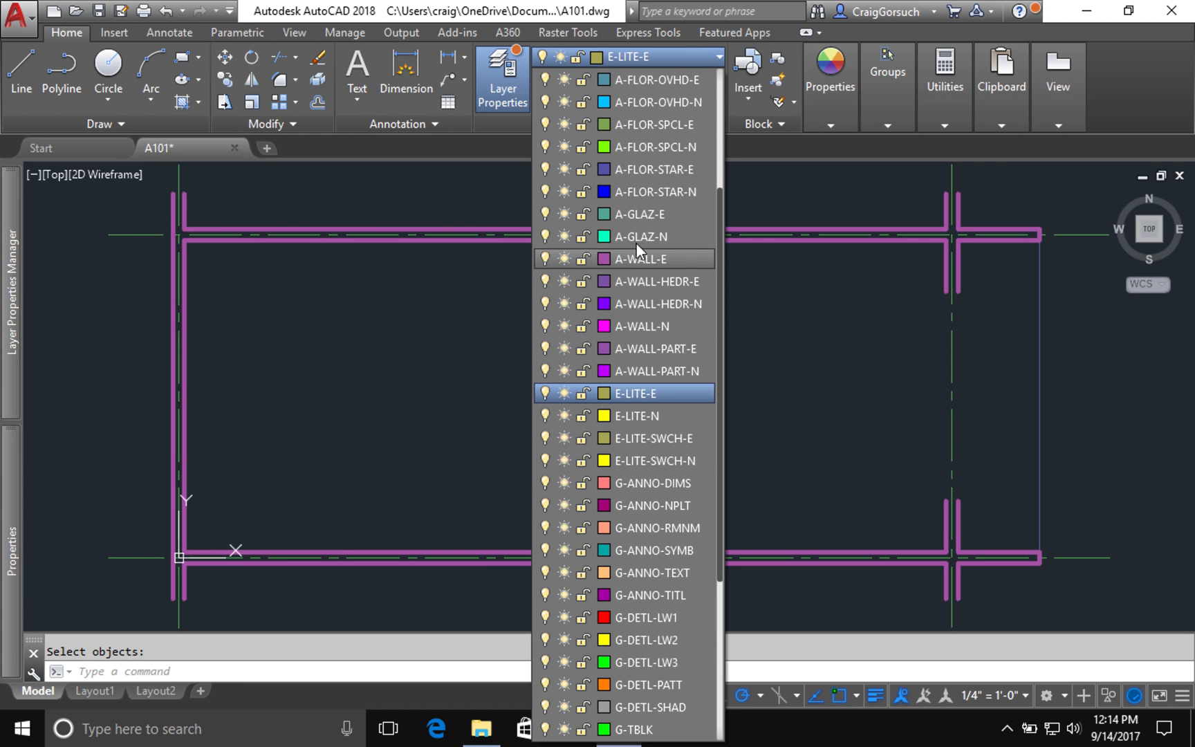
pyautogui.scroll(1, 635, 248)
pyautogui.scroll(1, 638, 330)
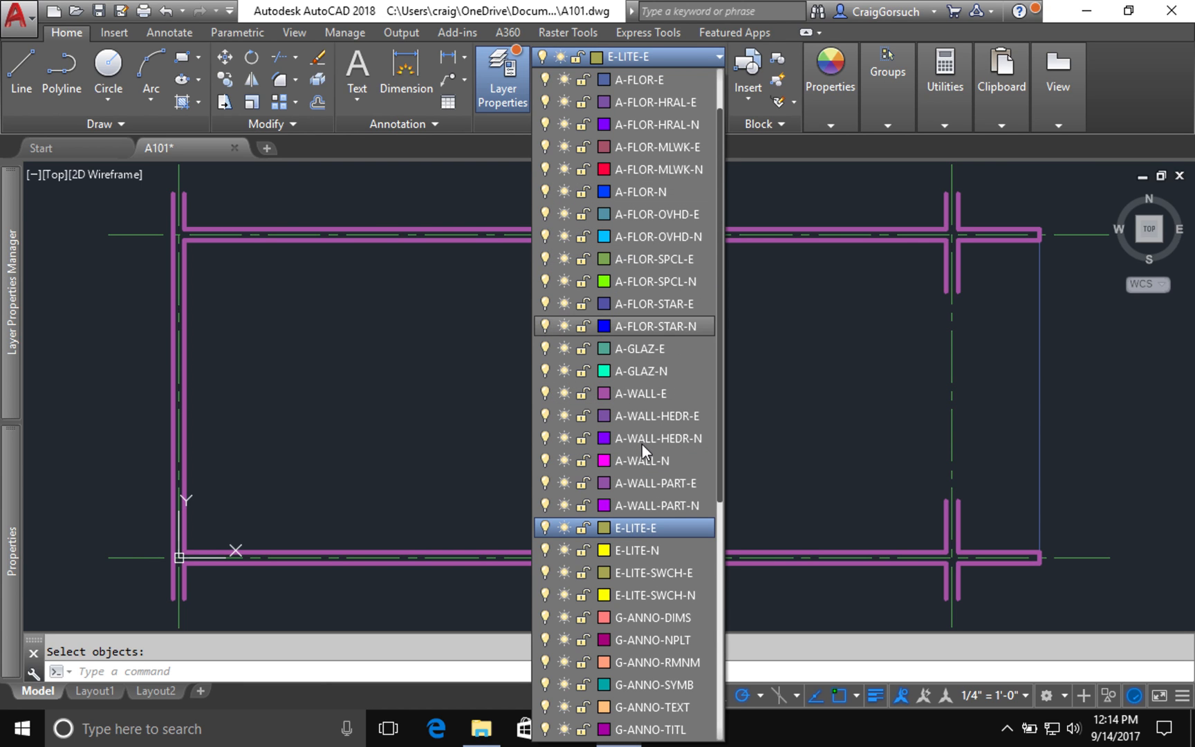
pyautogui.click(669, 350)
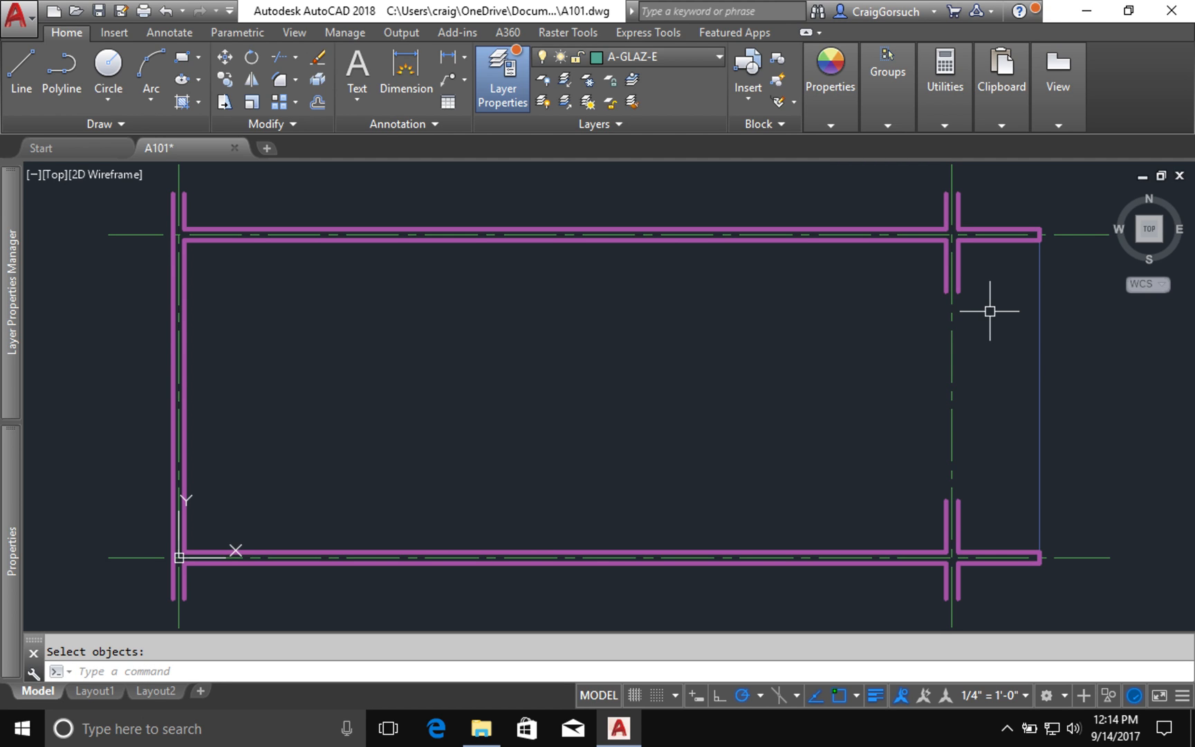
# Step: Draw a 2" deep rectangle spanning the wall thickness at the upper end of the right-hand wall opening
pyautogui.scroll(2, 990, 312)
pyautogui.moveTo(990, 312)
pyautogui.mouseDown(button='middle')
pyautogui.moveTo(881, 285)
pyautogui.moveTo(619, 261)
pyautogui.moveTo(638, 256)
pyautogui.mouseUp(button='middle')
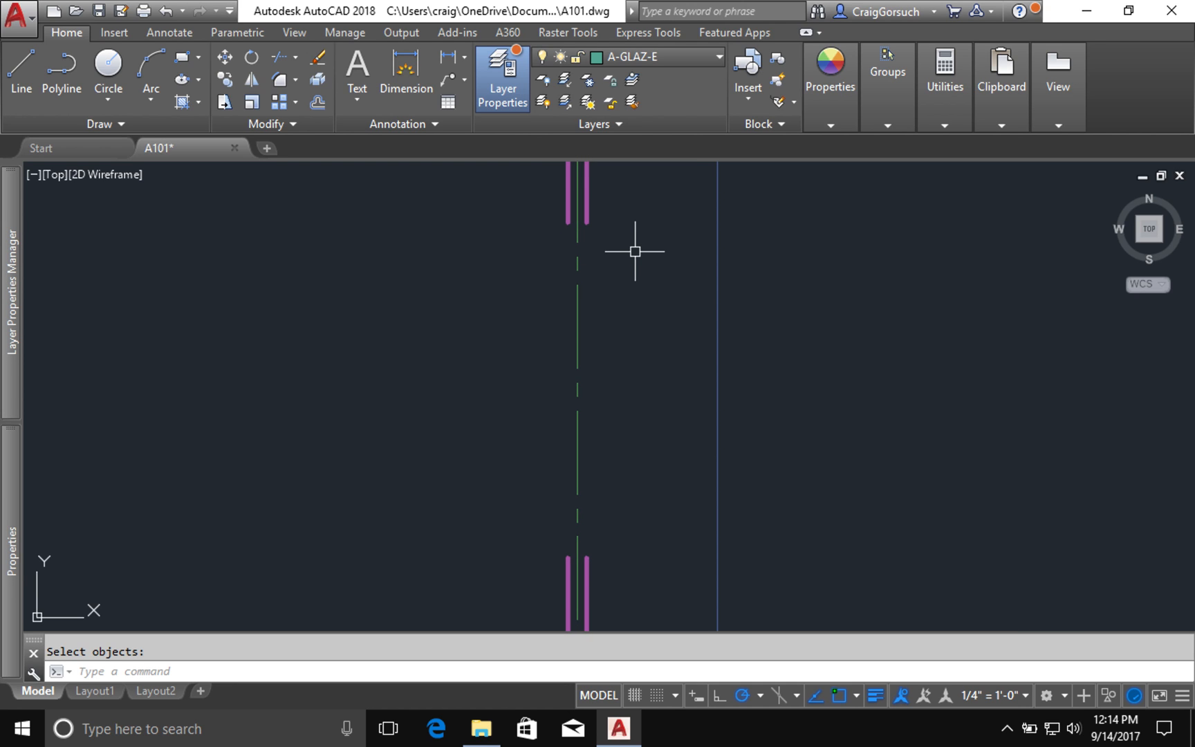
pyautogui.write('rec')
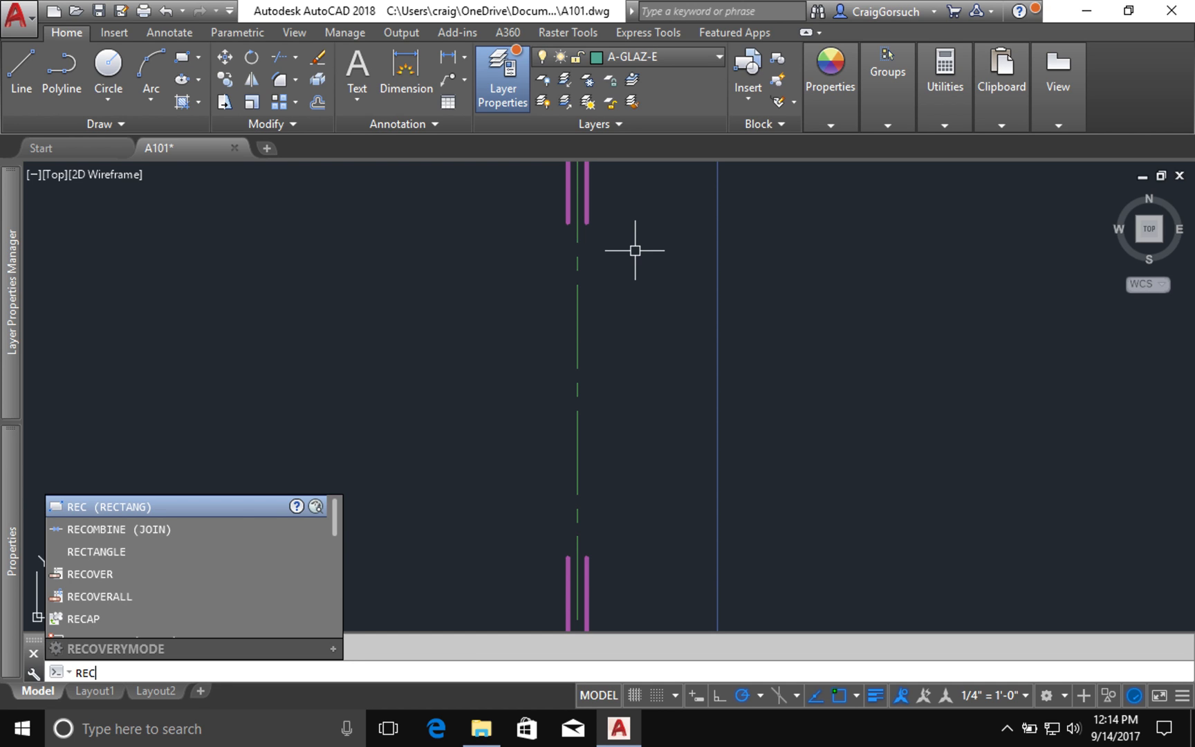
pyautogui.press('Return')
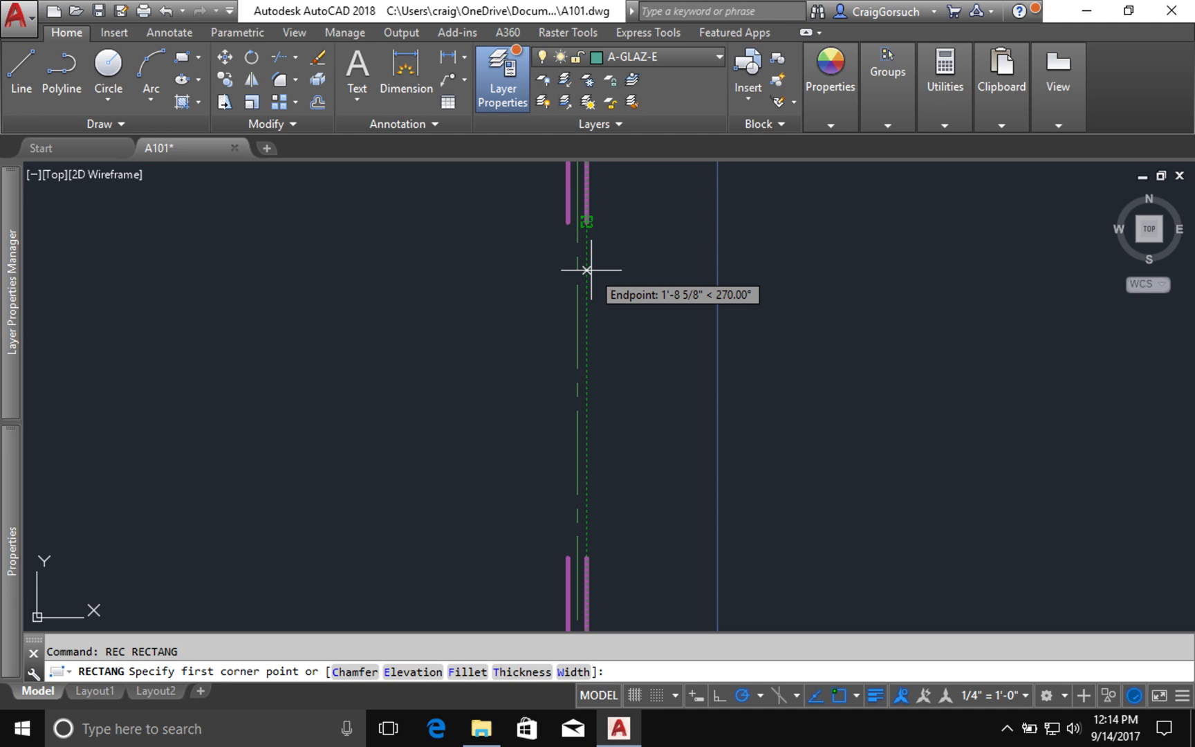
pyautogui.write('2')
pyautogui.press('Return')
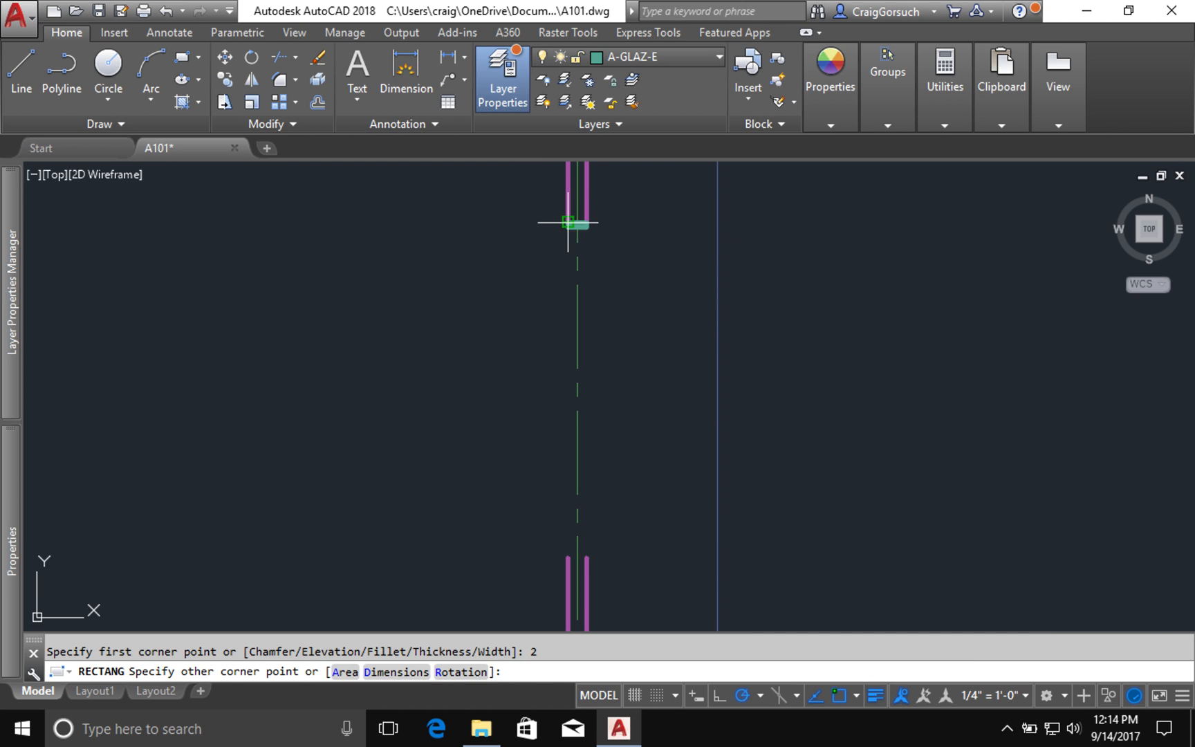
pyautogui.click(567, 224)
pyautogui.scroll(2, 566, 224)
pyautogui.scroll(3, 565, 222)
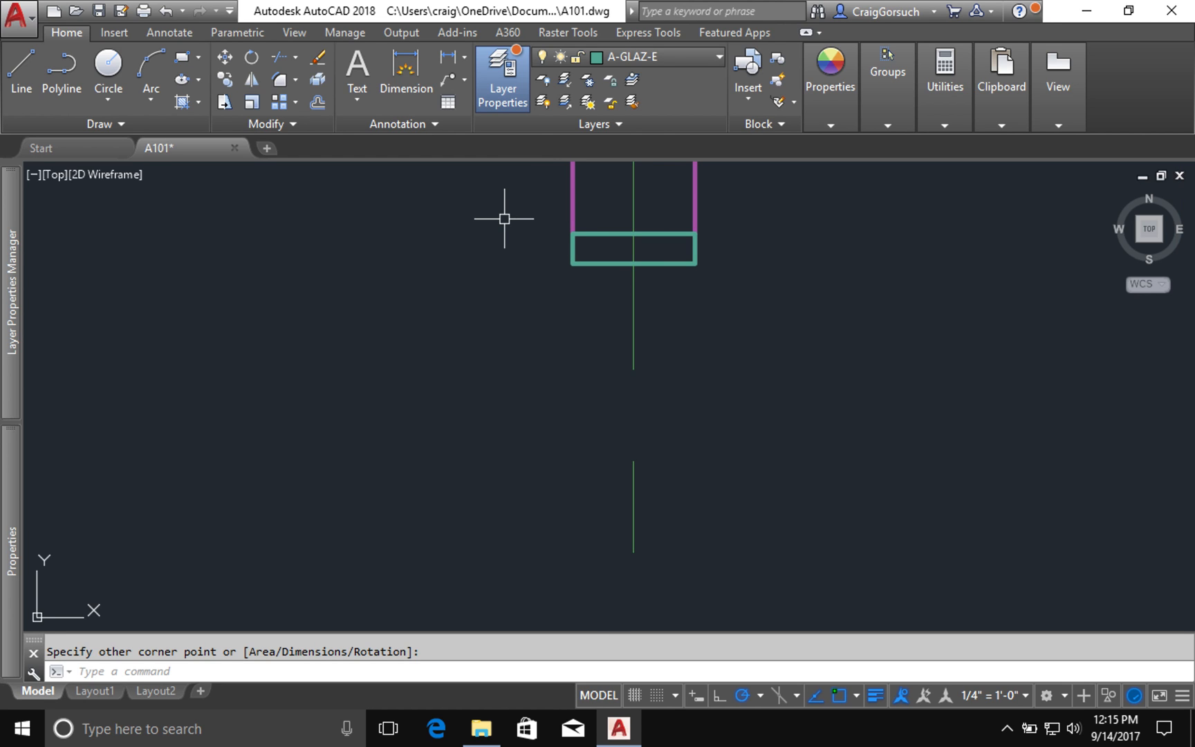
# Step: Redraw and regenerate the display around the wall stub at the lower end of the opening
pyautogui.scroll(-6, 505, 218)
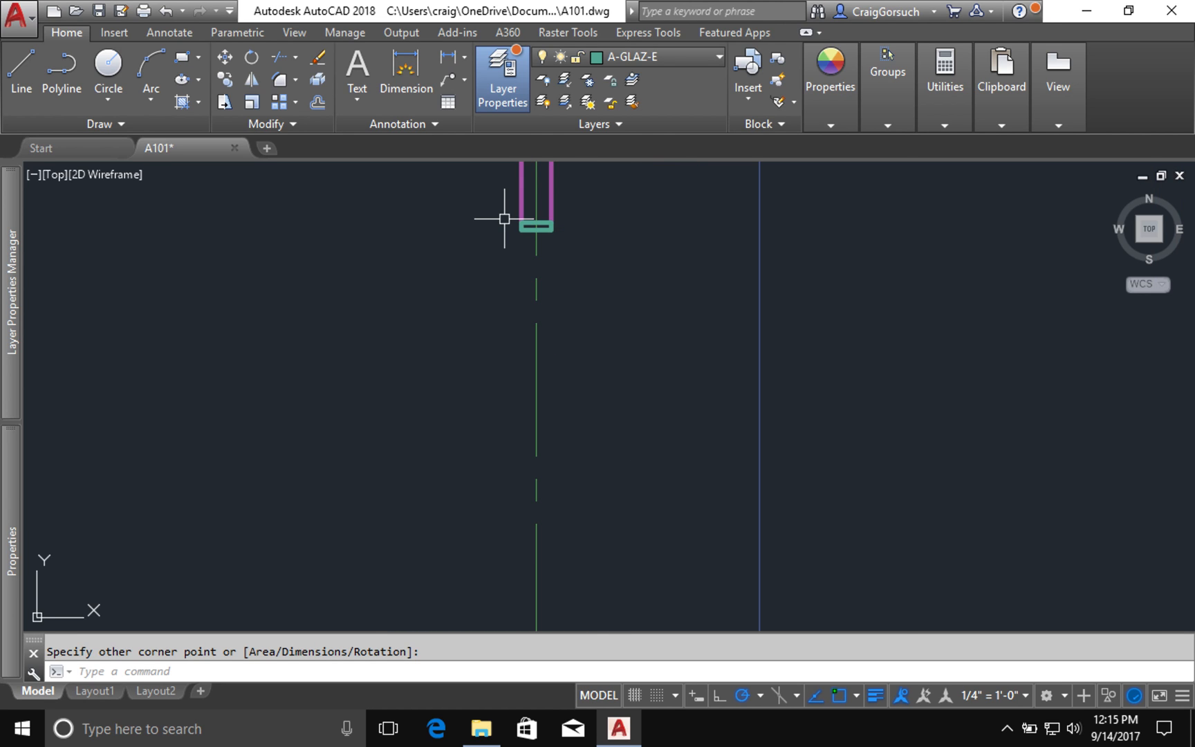
pyautogui.moveTo(491, 534); pyautogui.dragTo(505, 59, button='middle')
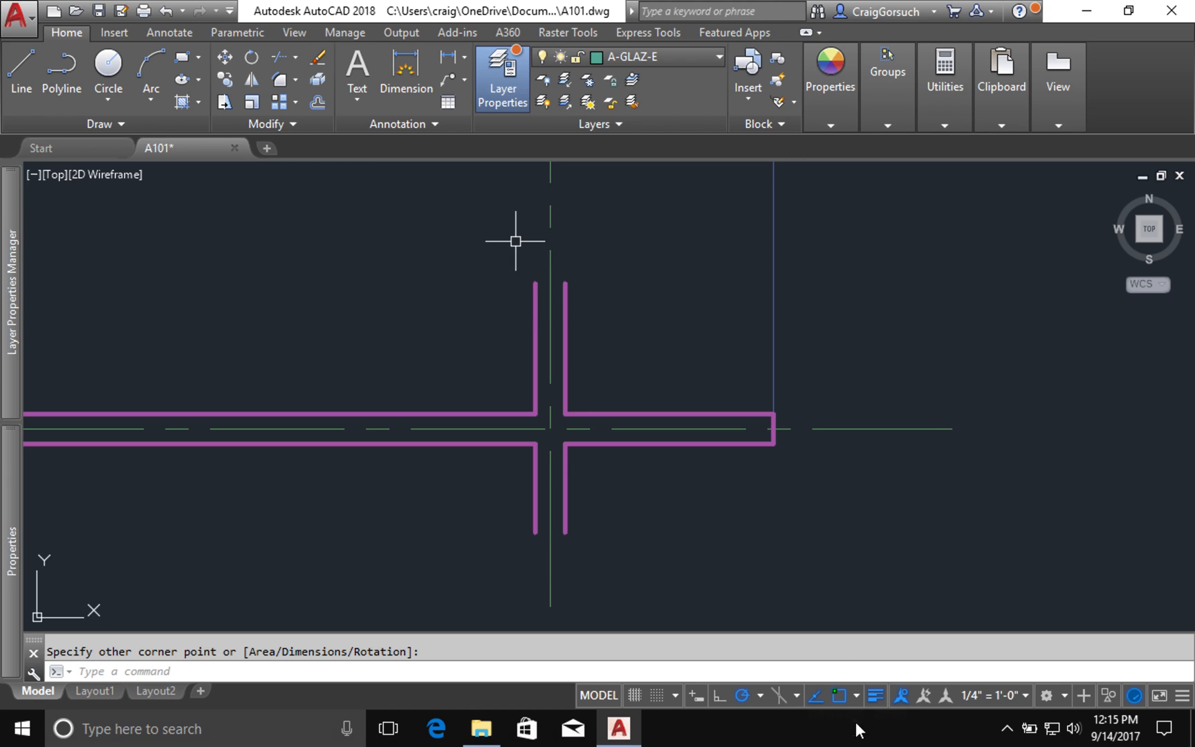
pyautogui.moveTo(760, 546); pyautogui.dragTo(771, 462, button='middle')
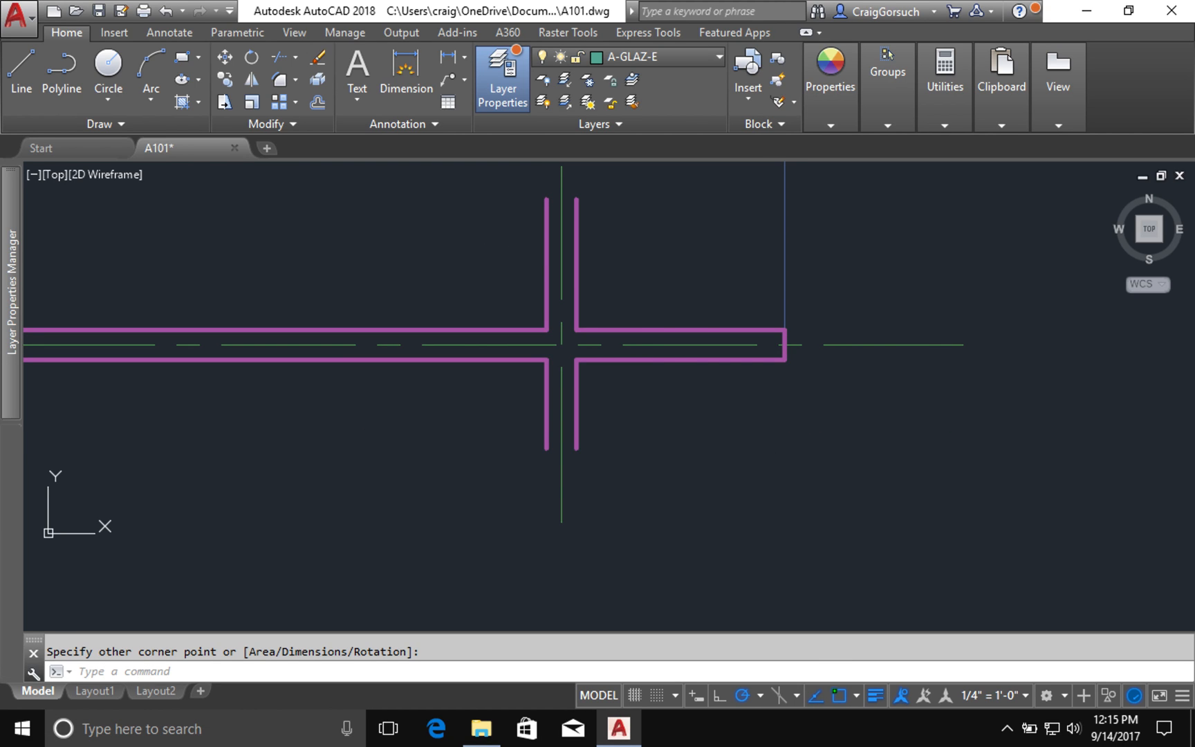
pyautogui.moveTo(752, 516); pyautogui.dragTo(746, 590, button='middle')
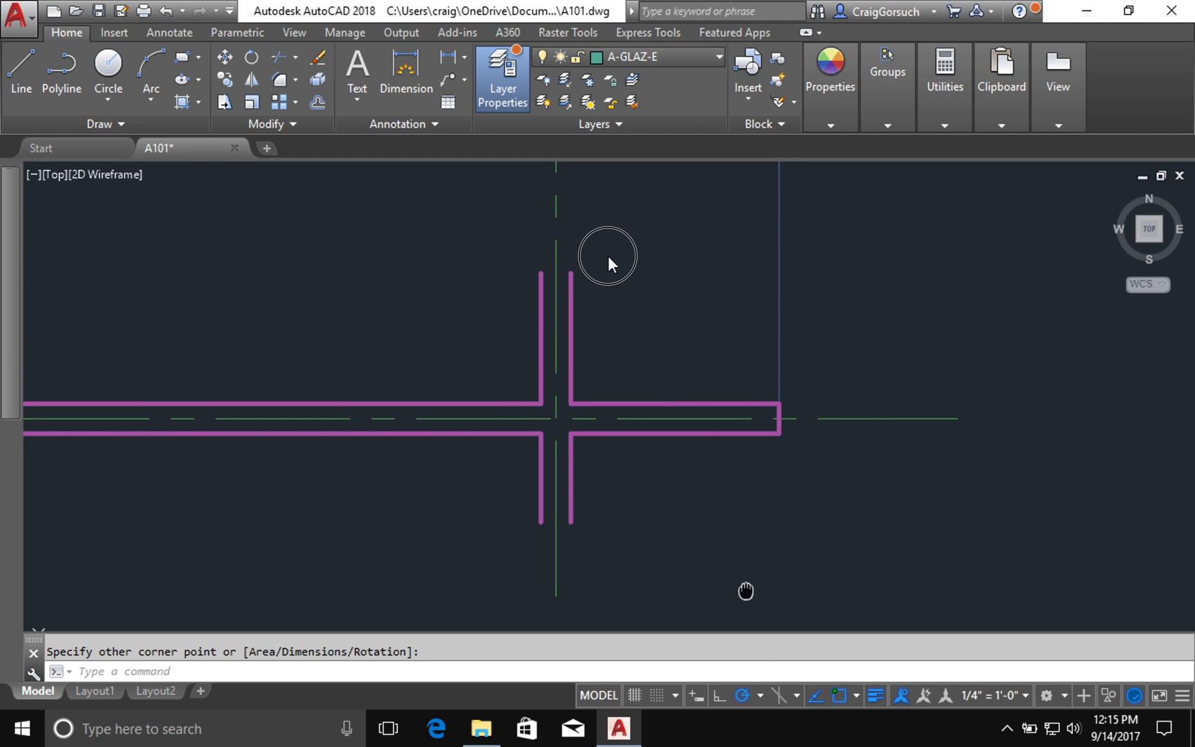
pyautogui.scroll(2, 599, 242)
pyautogui.press('Escape')
pyautogui.write('r')
pyautogui.press('Return')
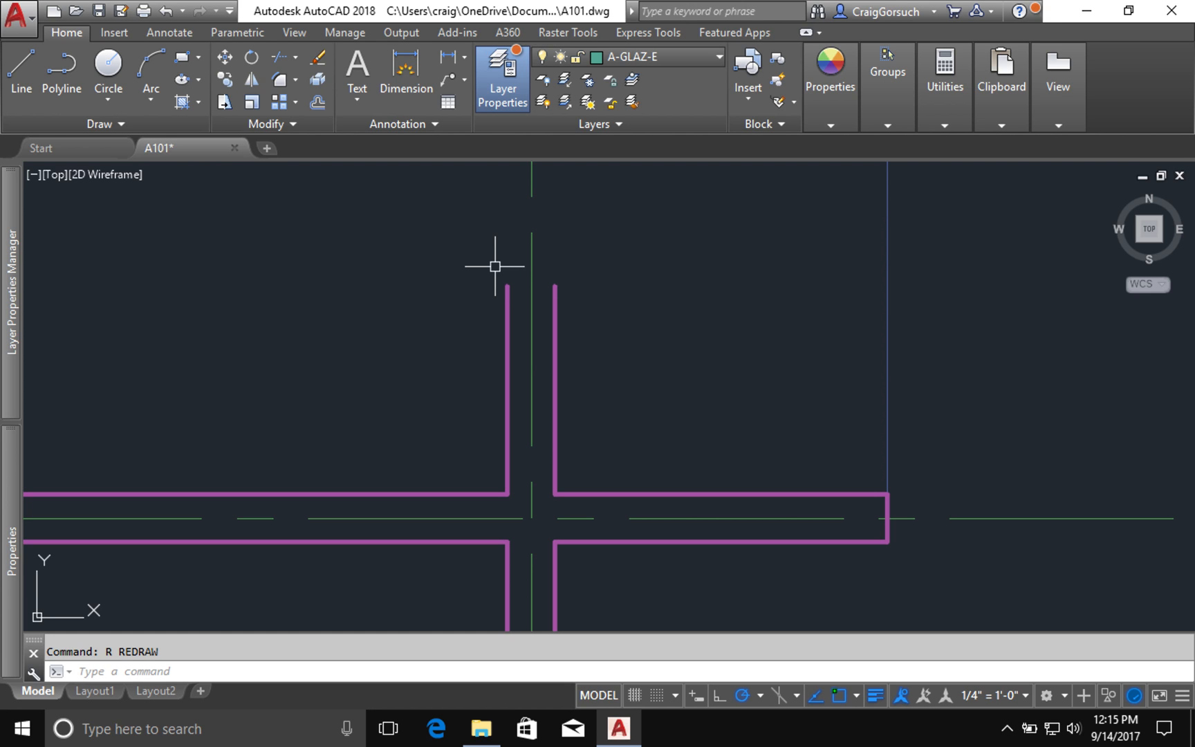
pyautogui.press('Escape')
pyautogui.write('re')
pyautogui.press('Return')
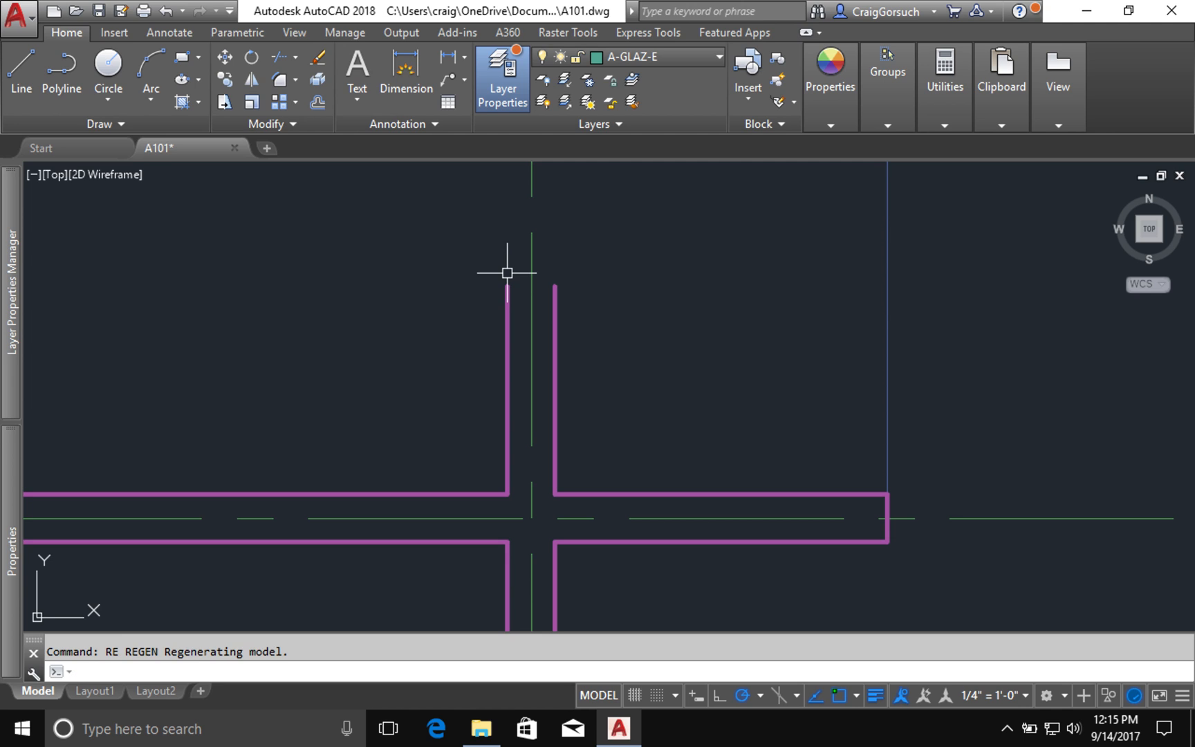
pyautogui.press('Escape')
pyautogui.write('re')
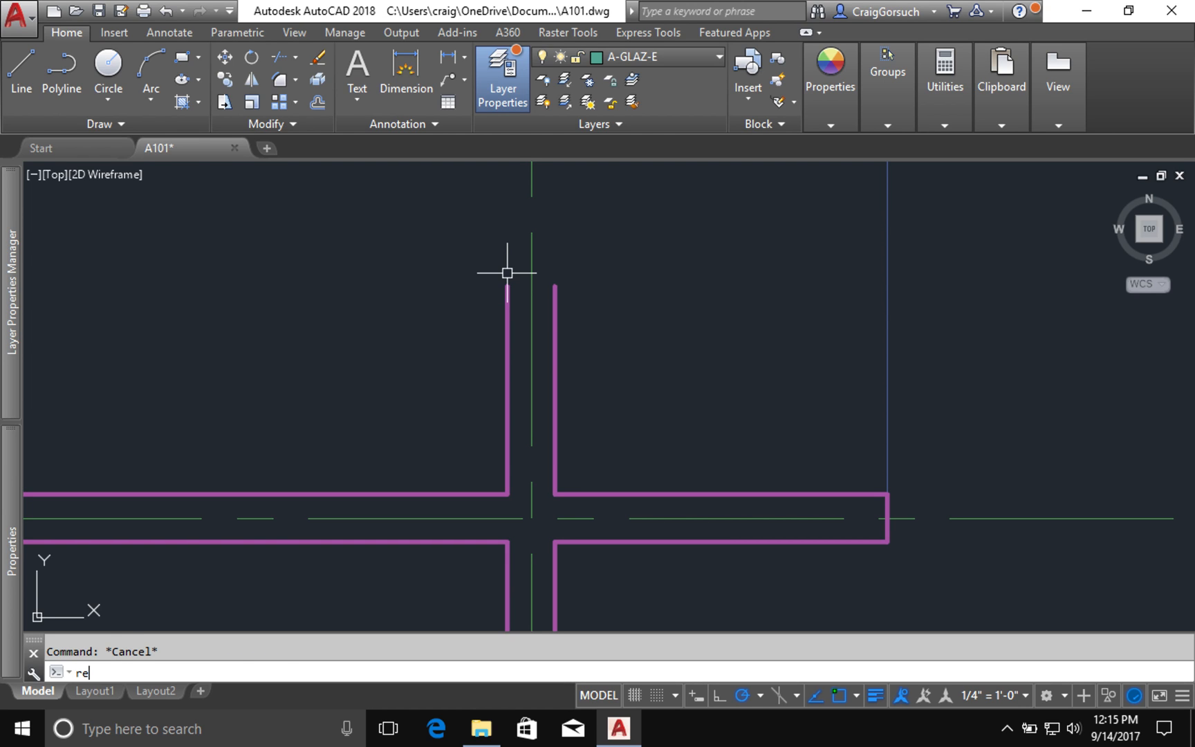
pyautogui.press('Return')
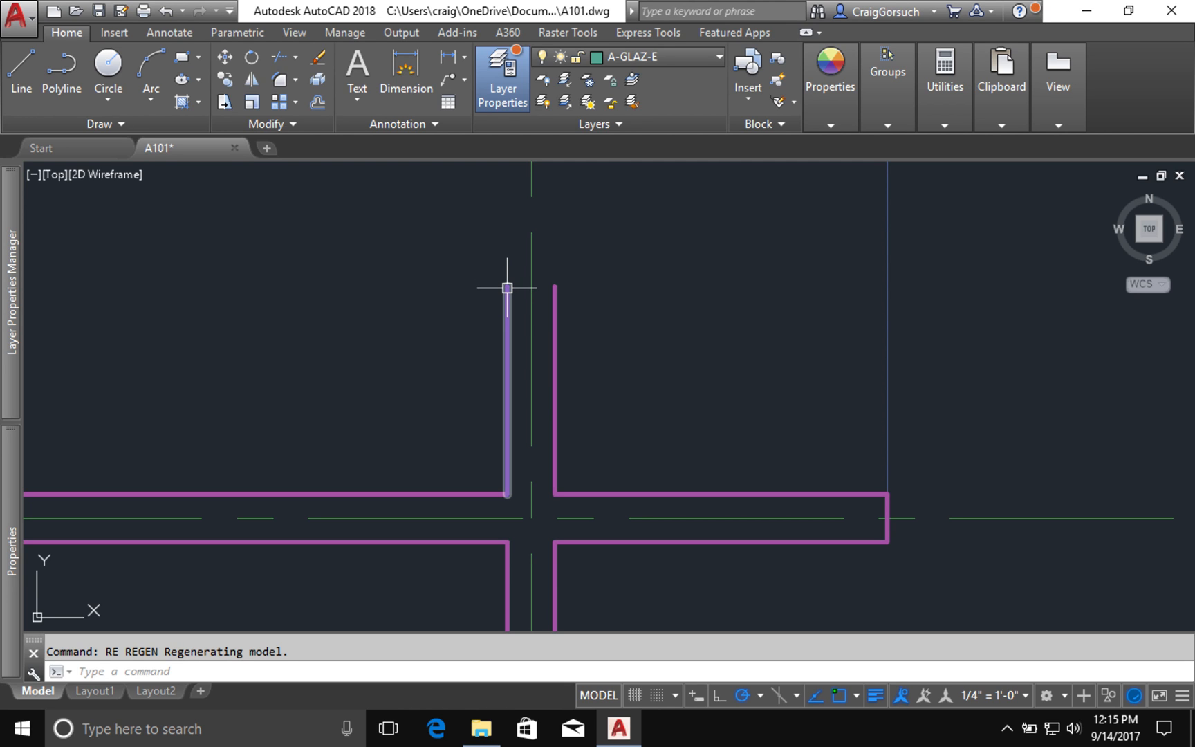
pyautogui.press('Escape')
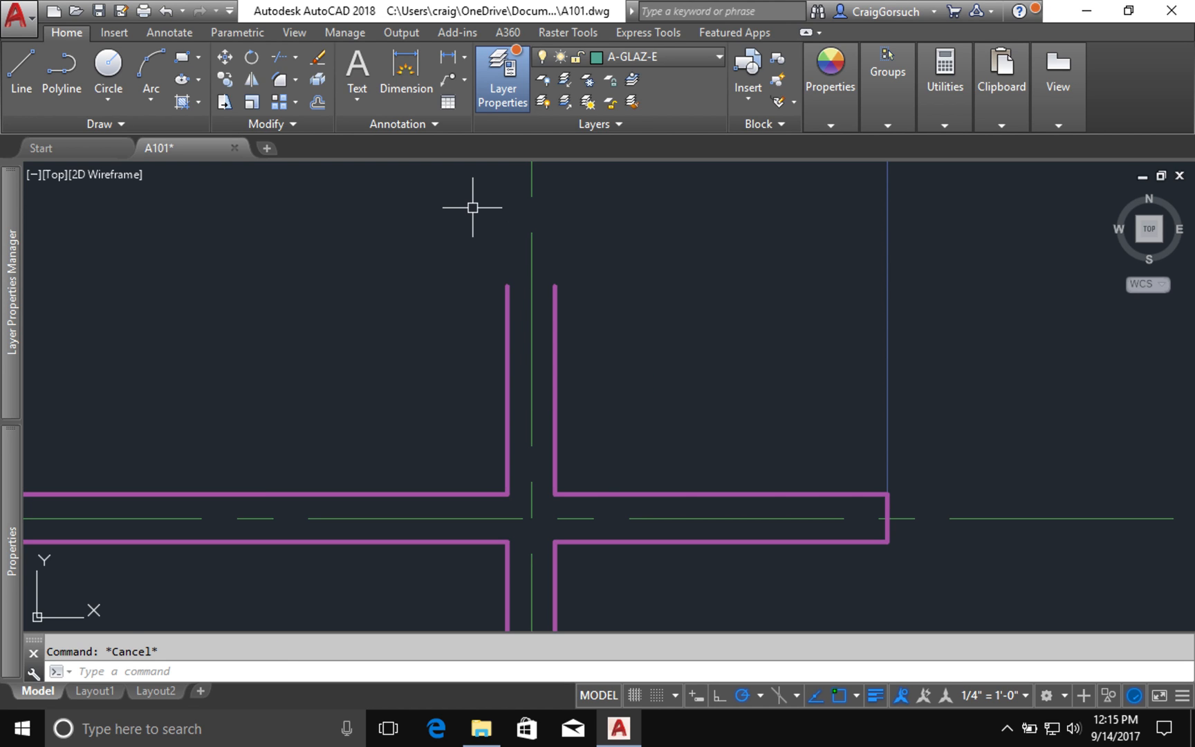
pyautogui.write('rec')
pyautogui.press('Return')
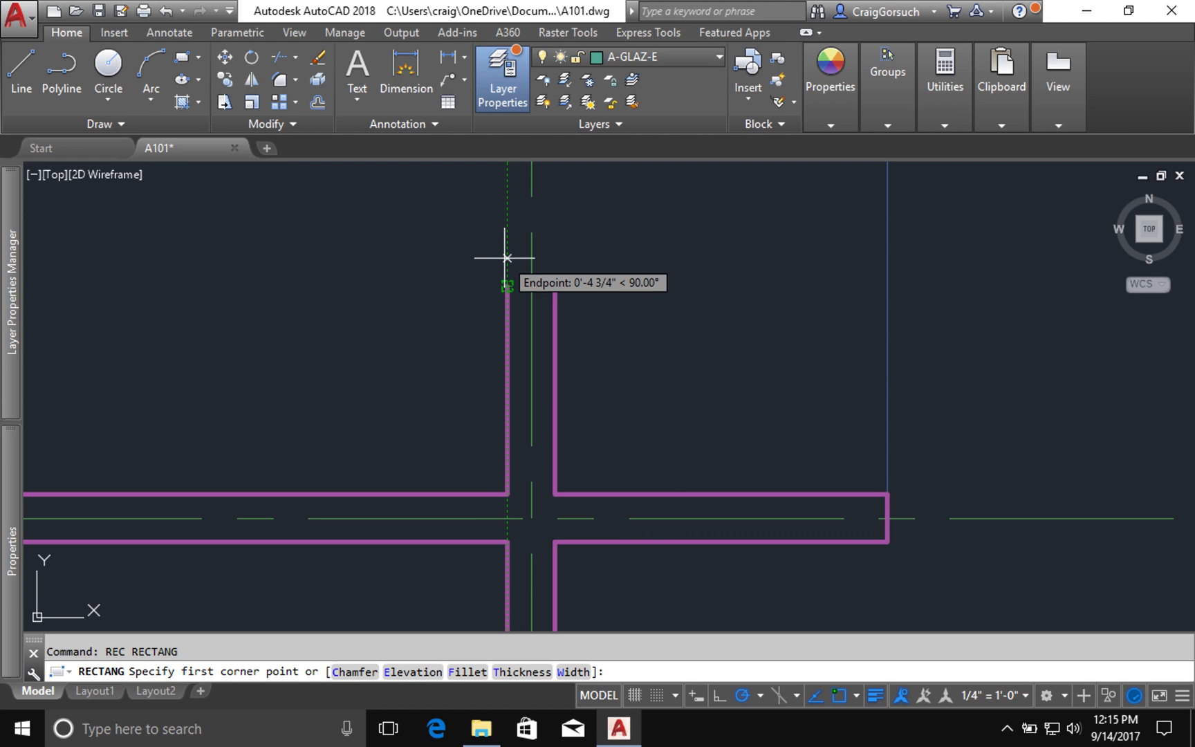
pyautogui.write('2')
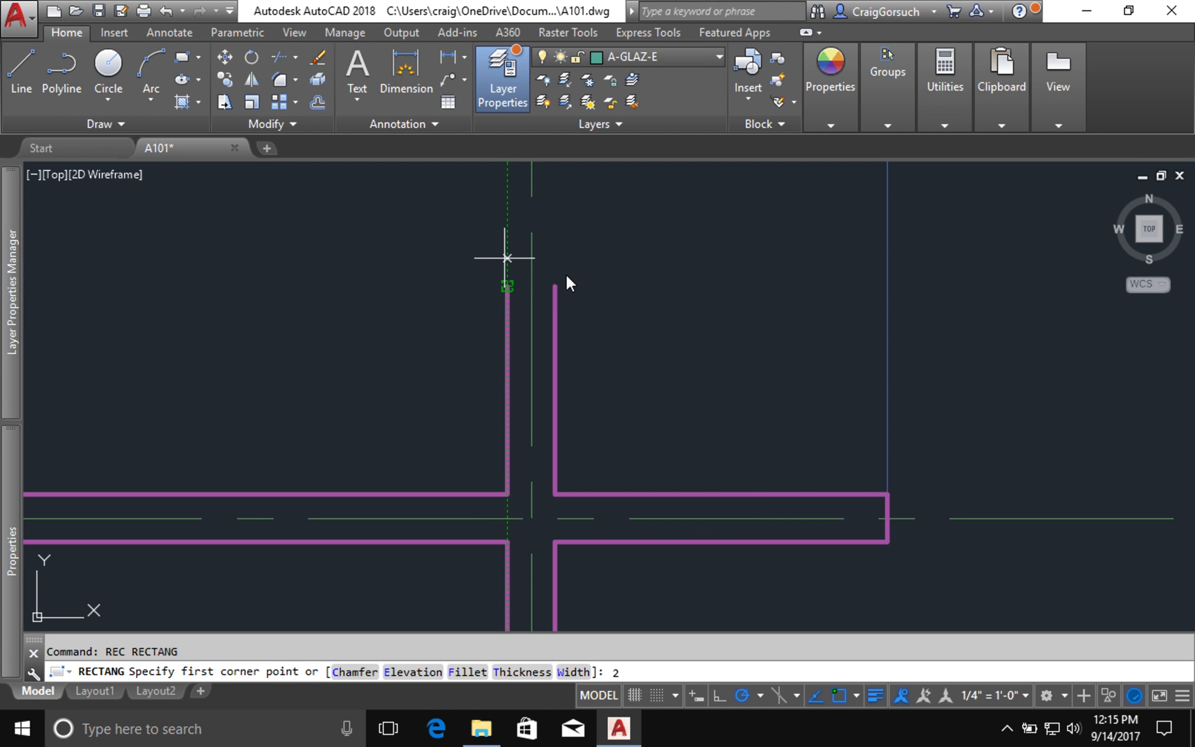
pyautogui.press('Return')
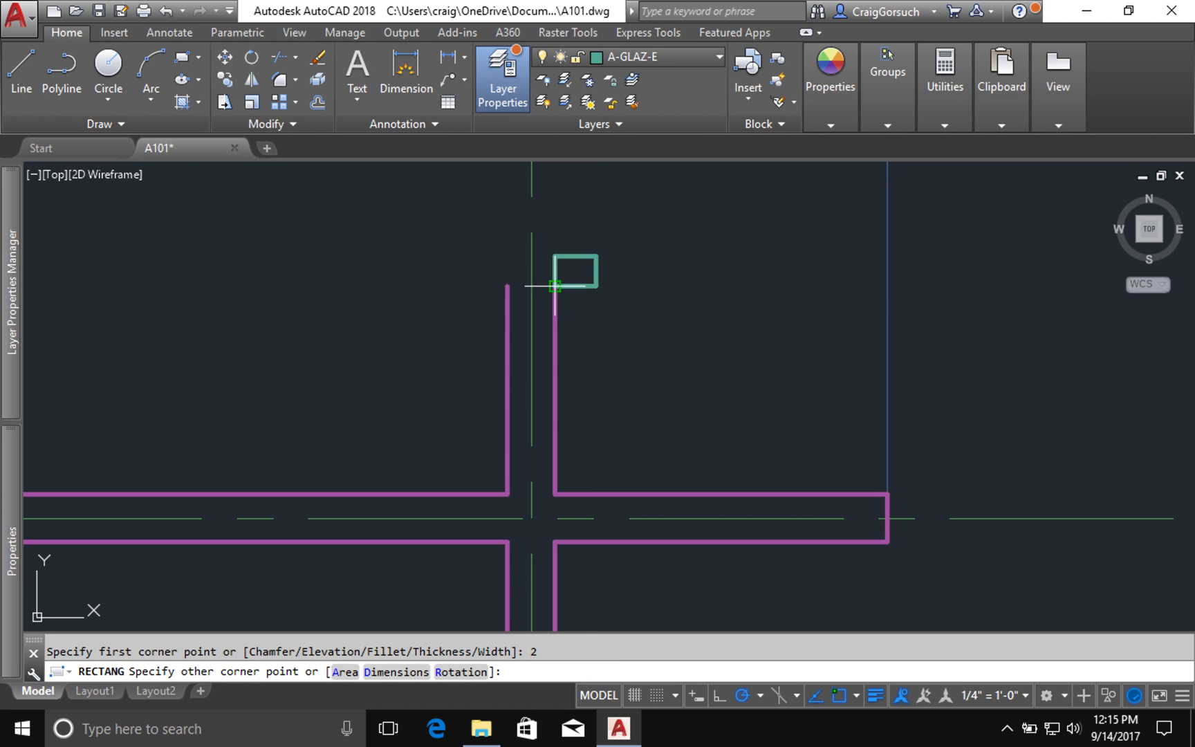
pyautogui.press('Escape')
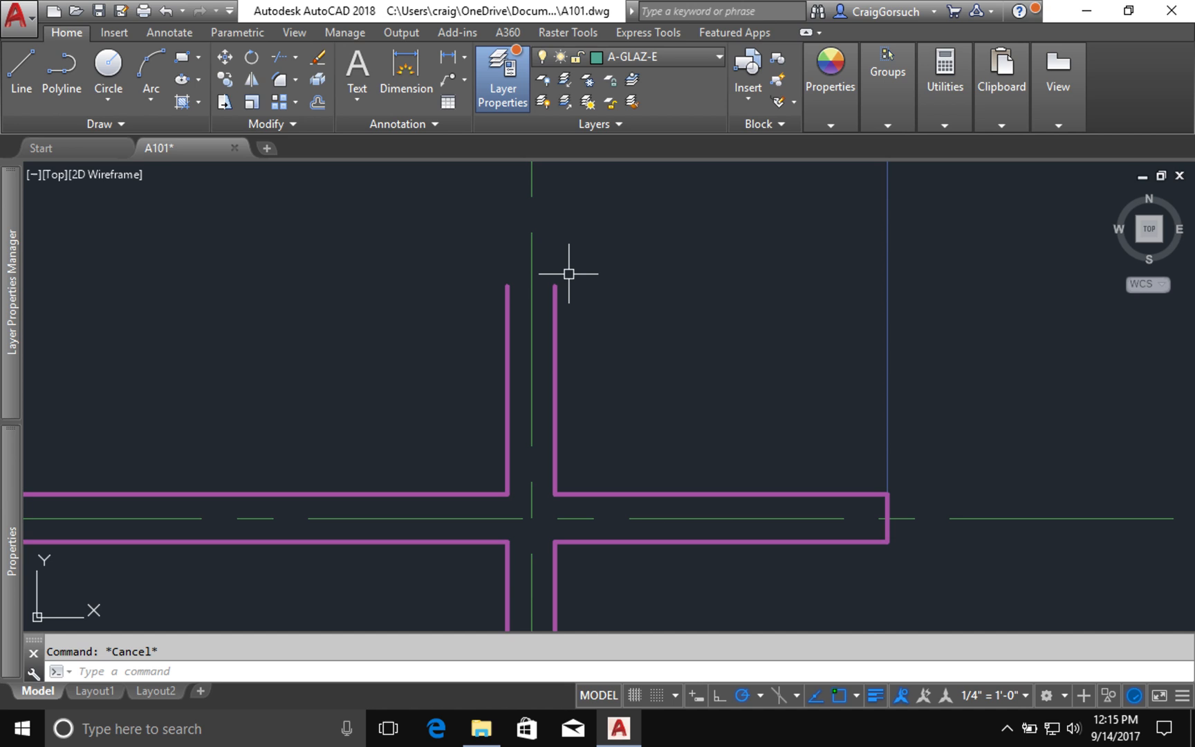
# Step: Draw a 2" deep rectangle spanning the wall thickness at the lower end of the wall opening
pyautogui.write('rec')
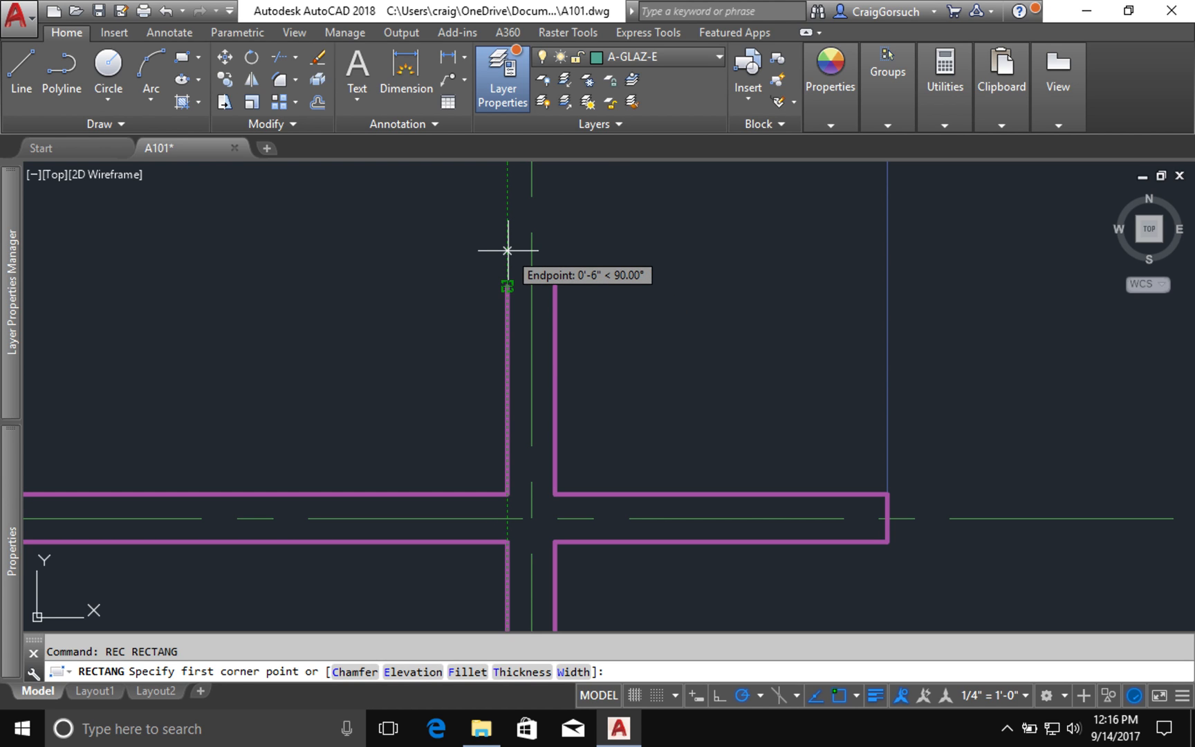
pyautogui.write('2')
pyautogui.press('Return')
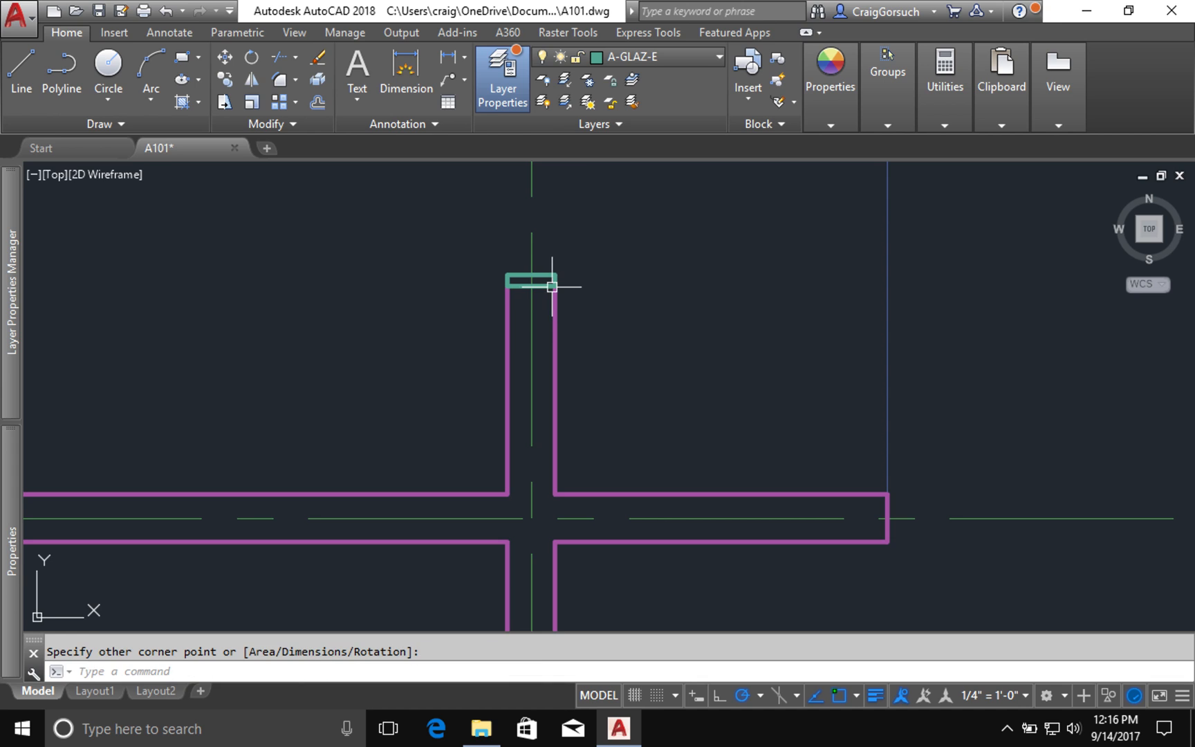
# Step: Draw a diagonal line from the lower frame rectangle's upper-left corner to the upper frame rectangle's lower-right corner
pyautogui.moveTo(555, 285)
pyautogui.mouseDown(button='middle')
pyautogui.moveTo(570, 286)
pyautogui.moveTo(595, 581)
pyautogui.mouseUp(button='middle')
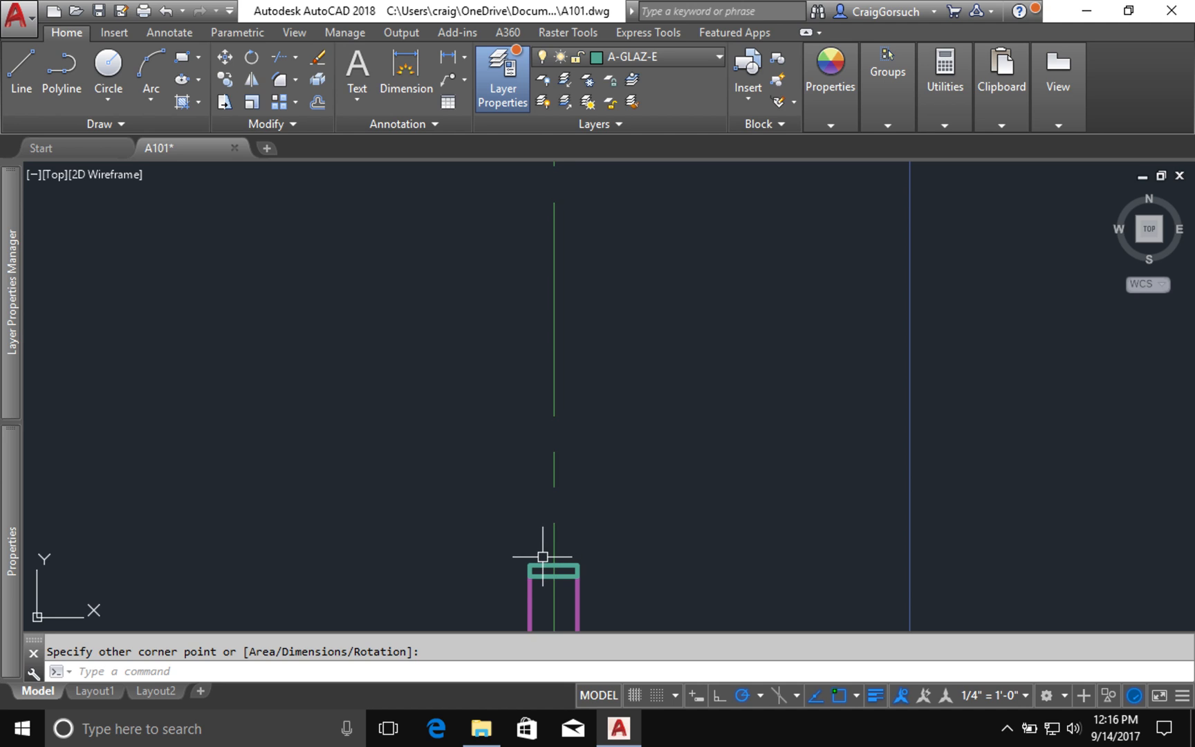
pyautogui.write('l')
pyautogui.press('Return')
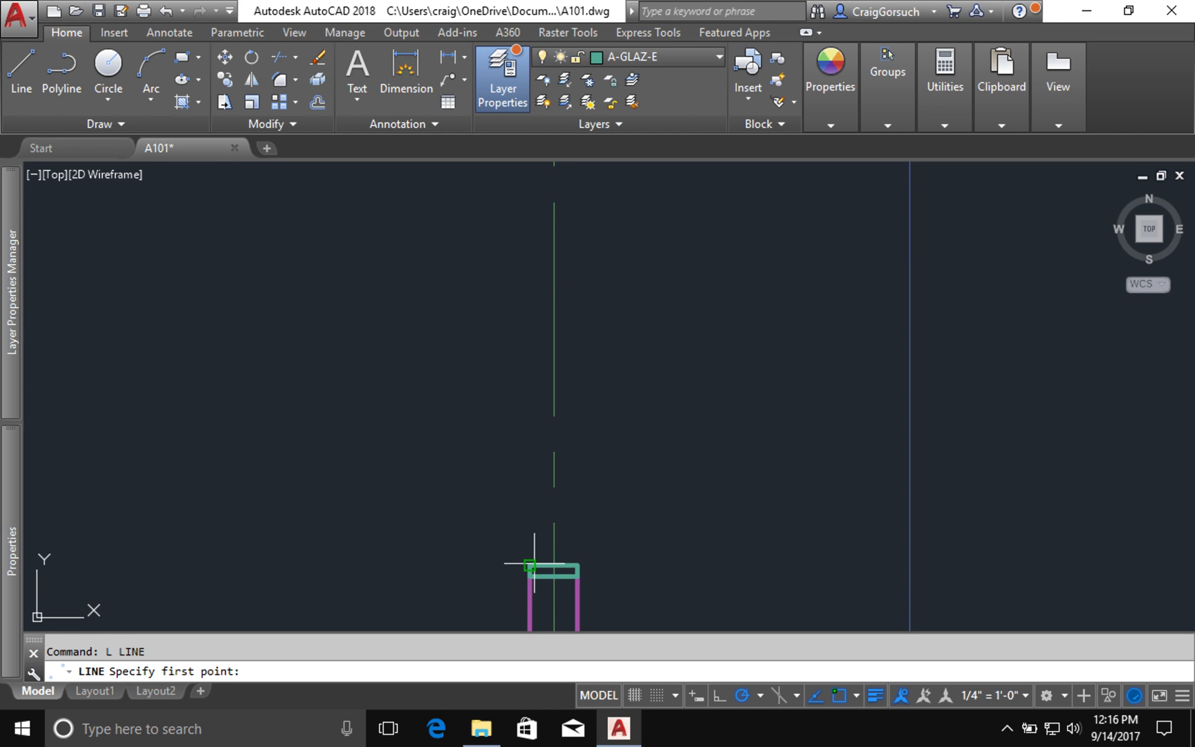
pyautogui.click(530, 566)
pyautogui.scroll(2, 590, 488)
pyautogui.scroll(-4, 590, 489)
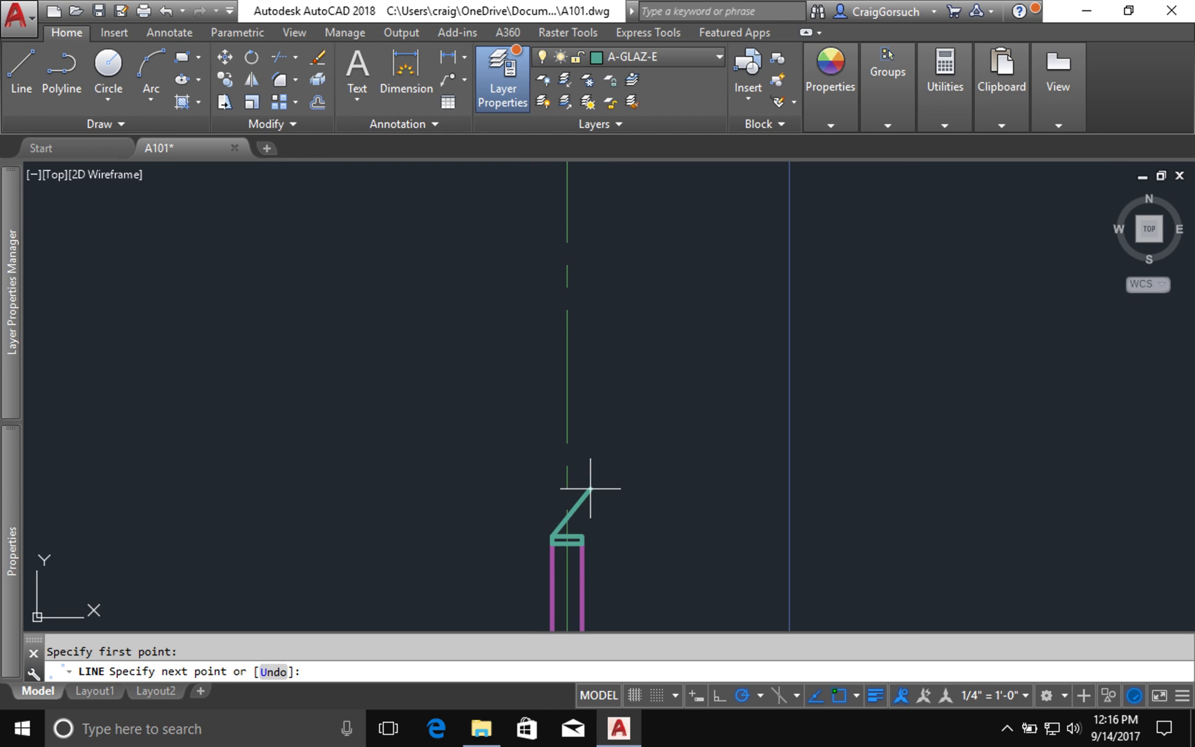
pyautogui.moveTo(570, 187); pyautogui.dragTo(575, 266, button='middle')
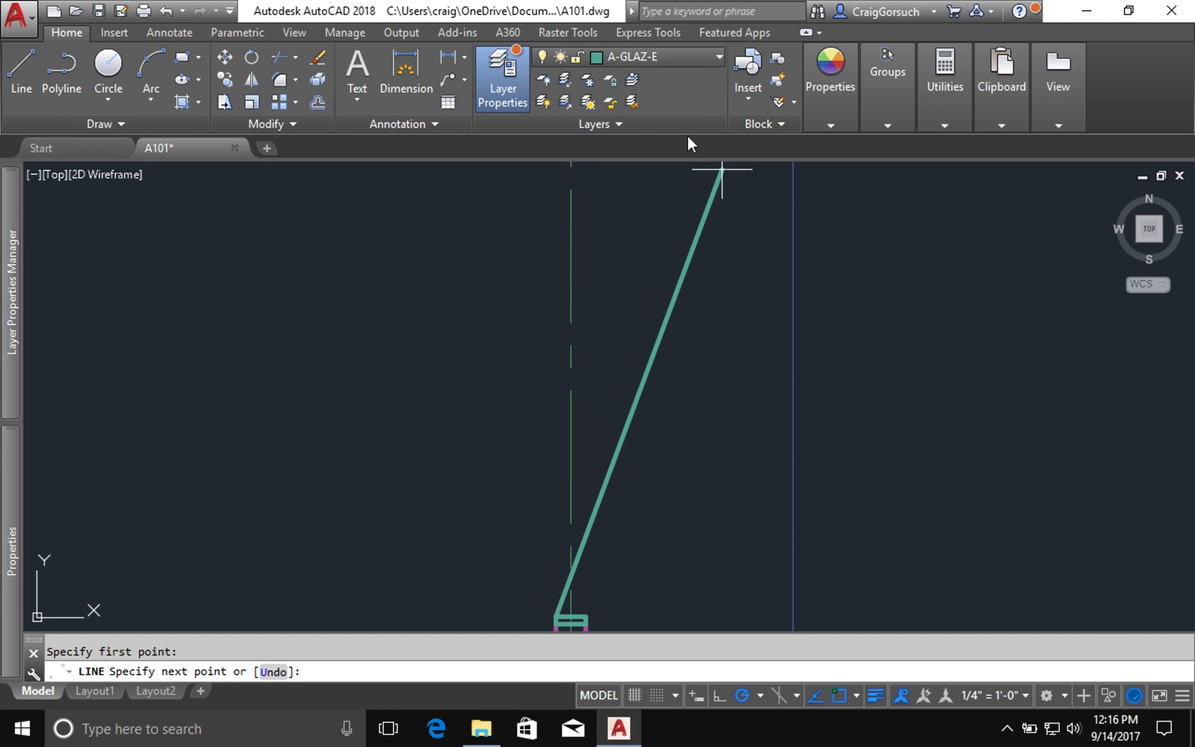
pyautogui.moveTo(641, 427)
pyautogui.mouseDown(button='middle')
pyautogui.moveTo(641, 631)
pyautogui.moveTo(646, 561)
pyautogui.mouseUp(button='middle')
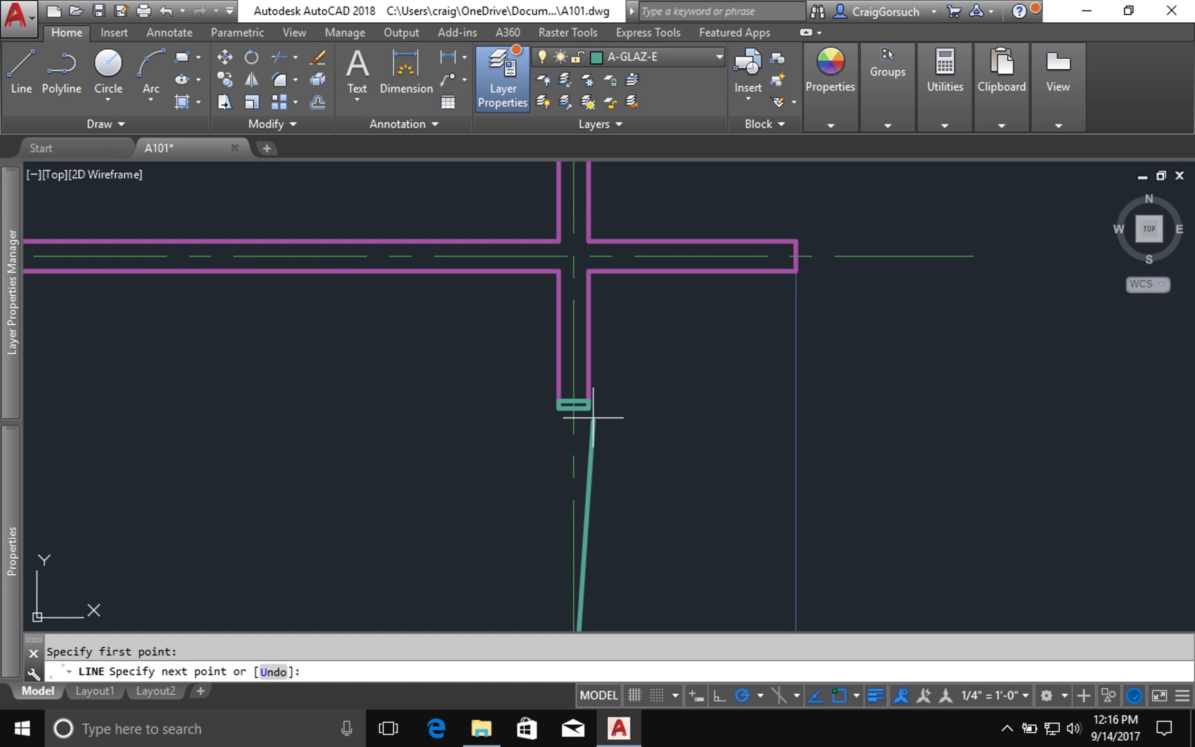
pyautogui.click(588, 408)
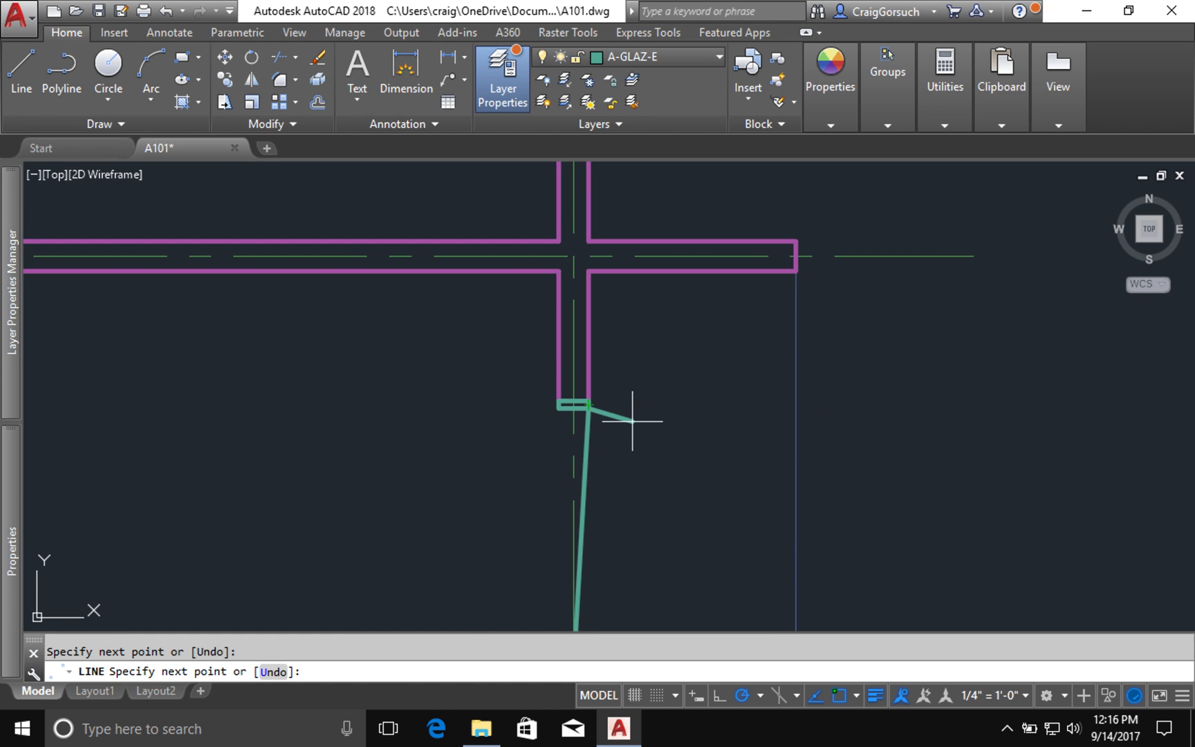
pyautogui.press('Return')
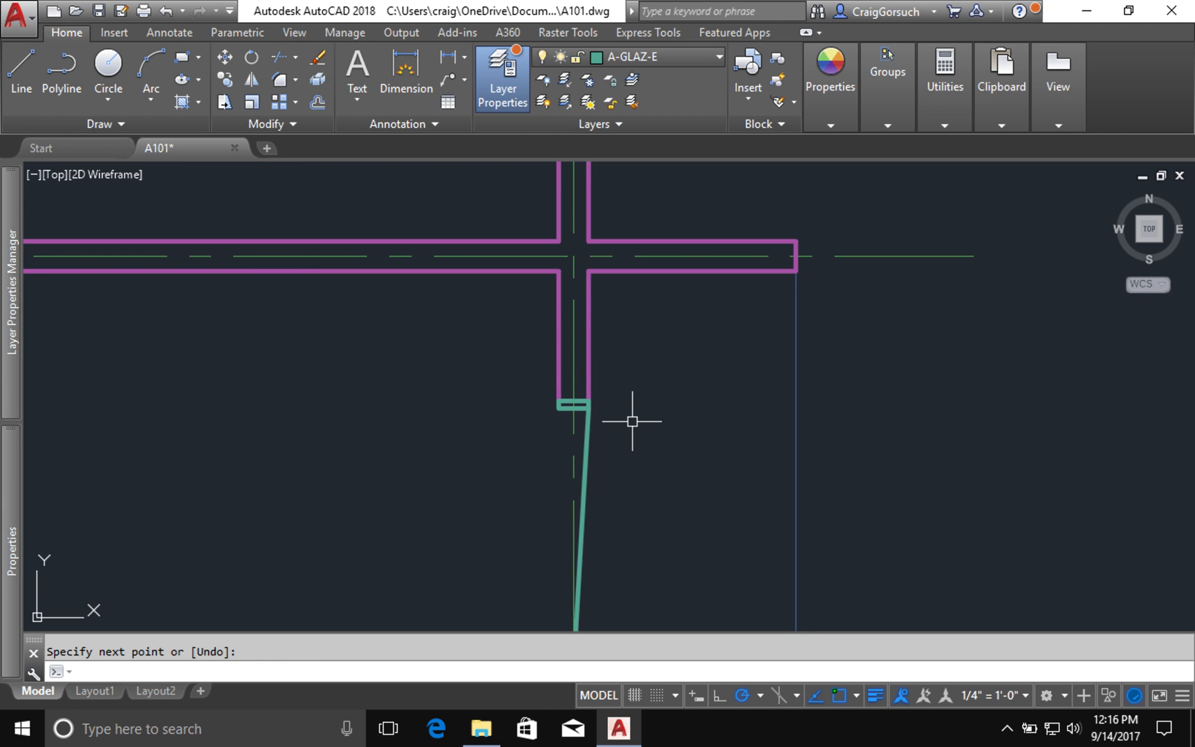
# Step: Draw a rectangle from the diagonal line's midpoint to the upper frame rectangle's lower-right corner
pyautogui.moveTo(635, 483); pyautogui.dragTo(654, 384, button='middle')
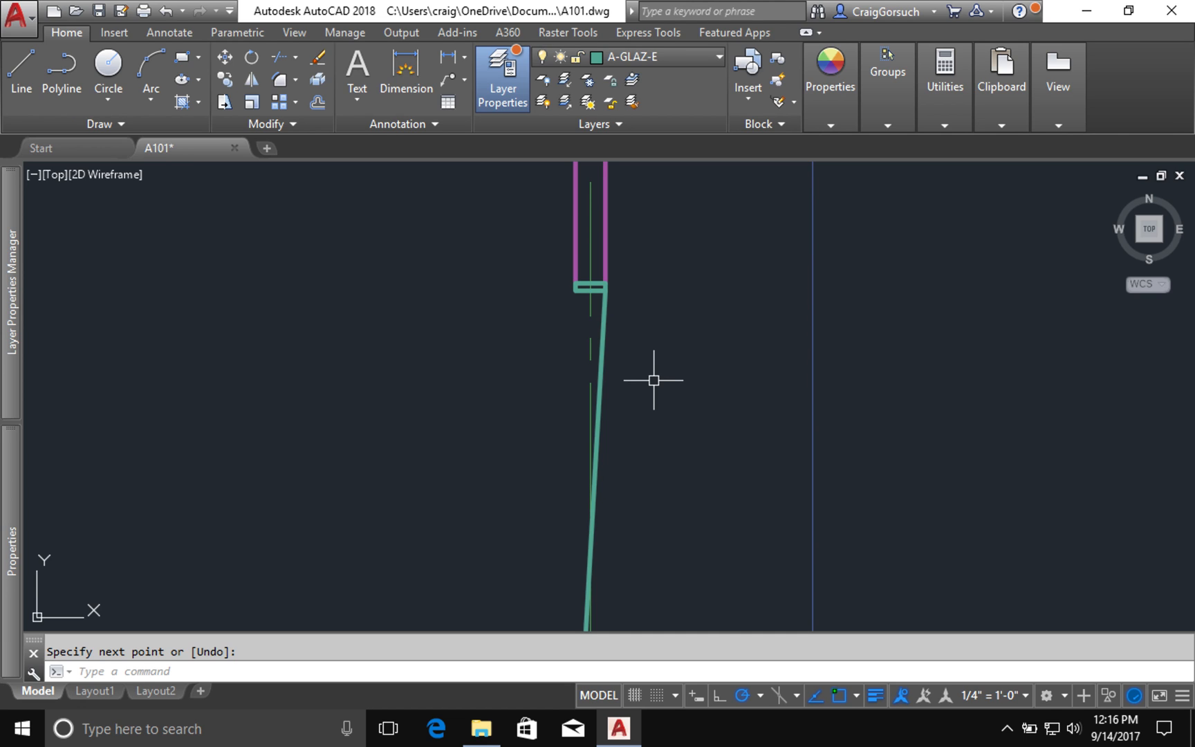
pyautogui.write('rec')
pyautogui.press('Return')
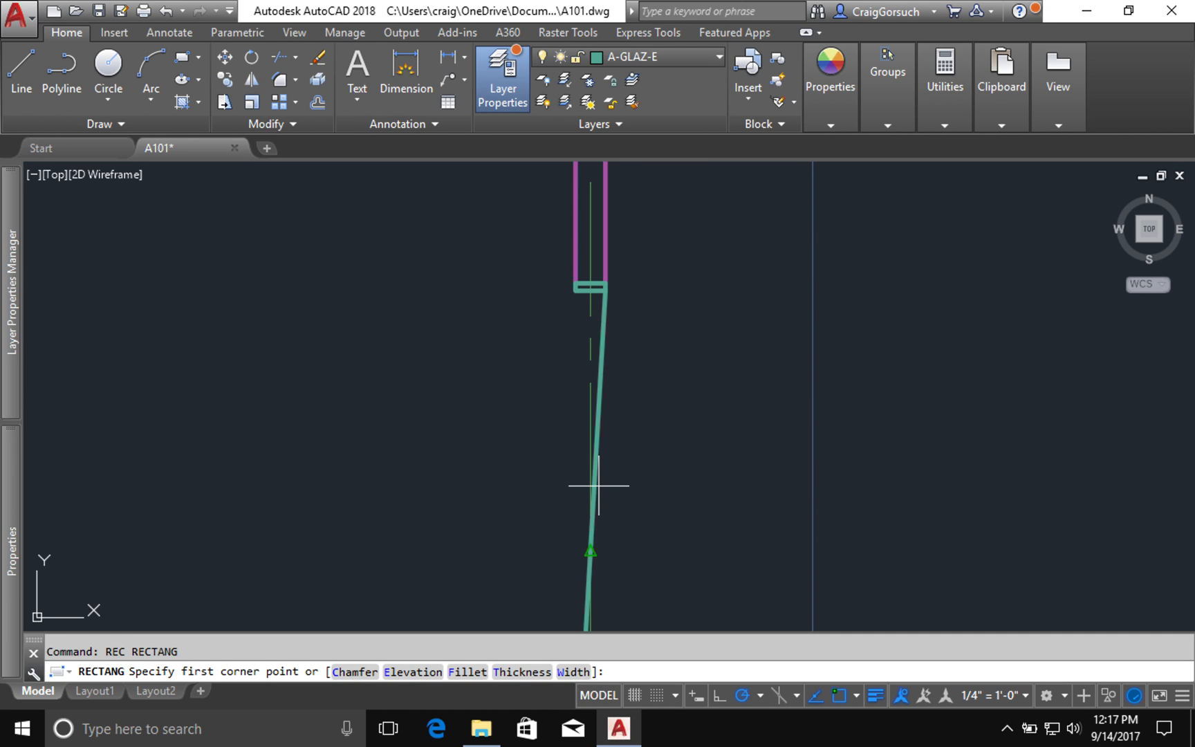
pyautogui.click(599, 487)
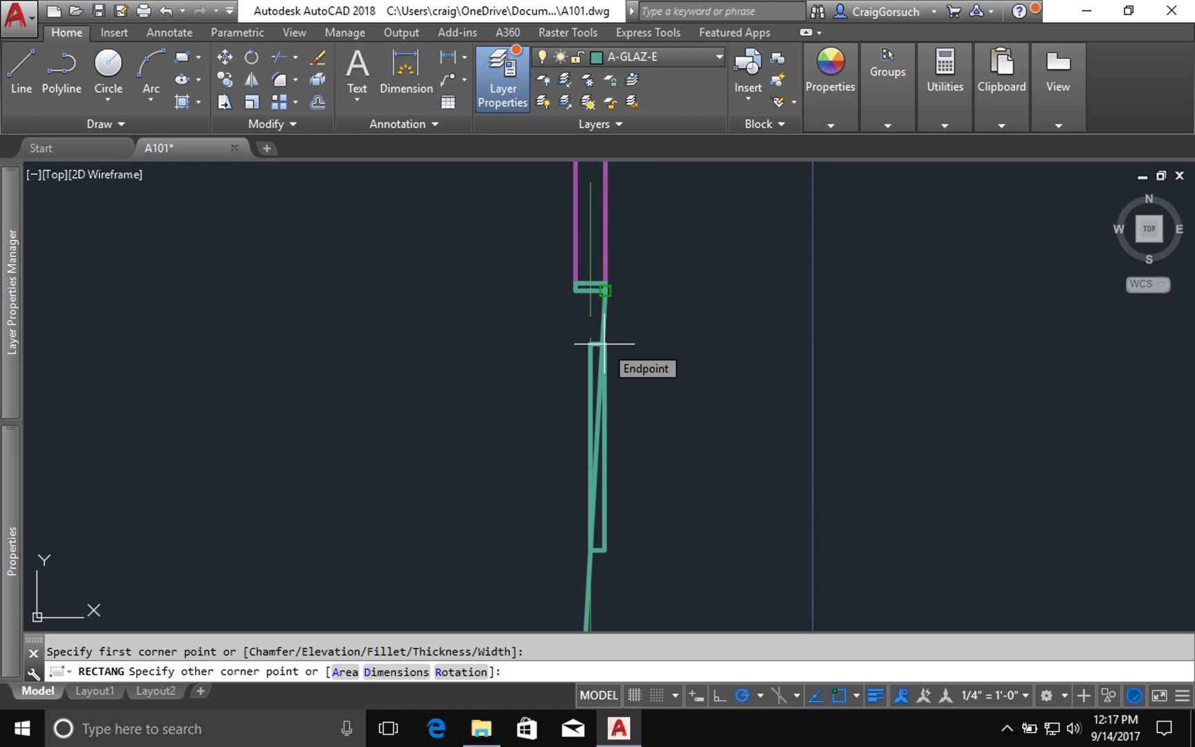
pyautogui.click(604, 343)
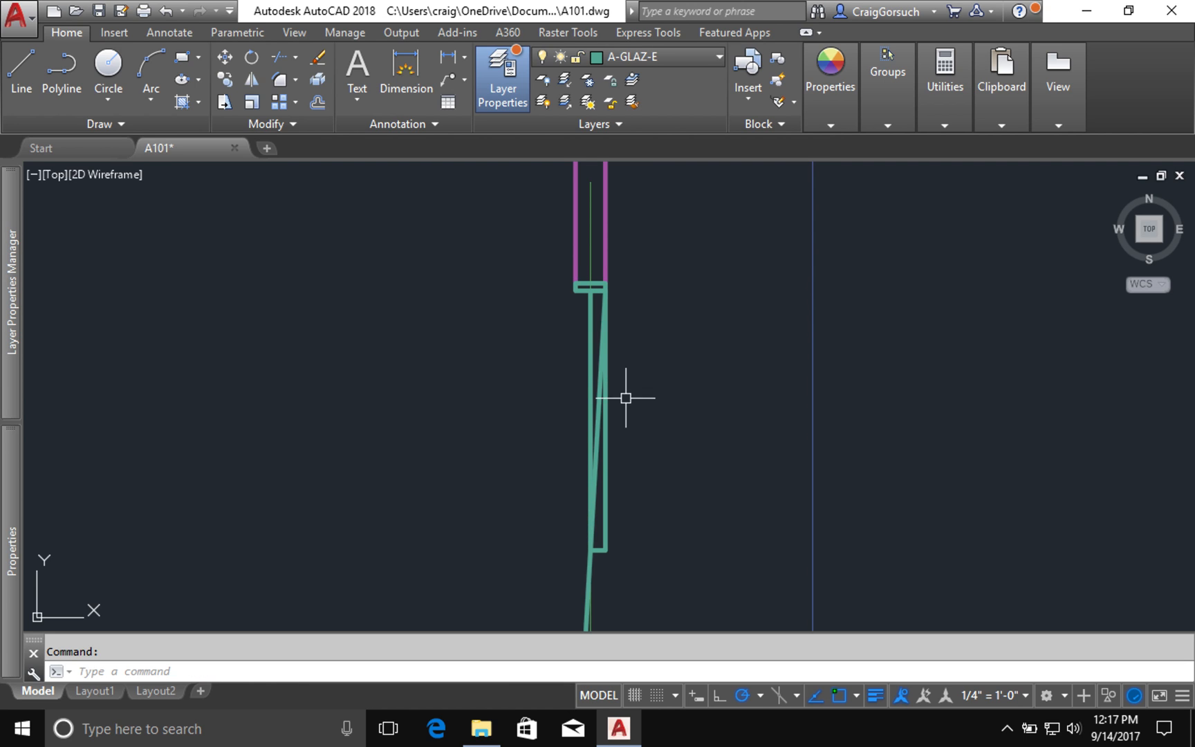
# Step: Draw a second rectangle from the diagonal line's midpoint to the lower frame rectangle's upper-left corner
pyautogui.moveTo(622, 427)
pyautogui.mouseDown(button='middle')
pyautogui.moveTo(632, 32)
pyautogui.moveTo(608, 203)
pyautogui.mouseUp(button='middle')
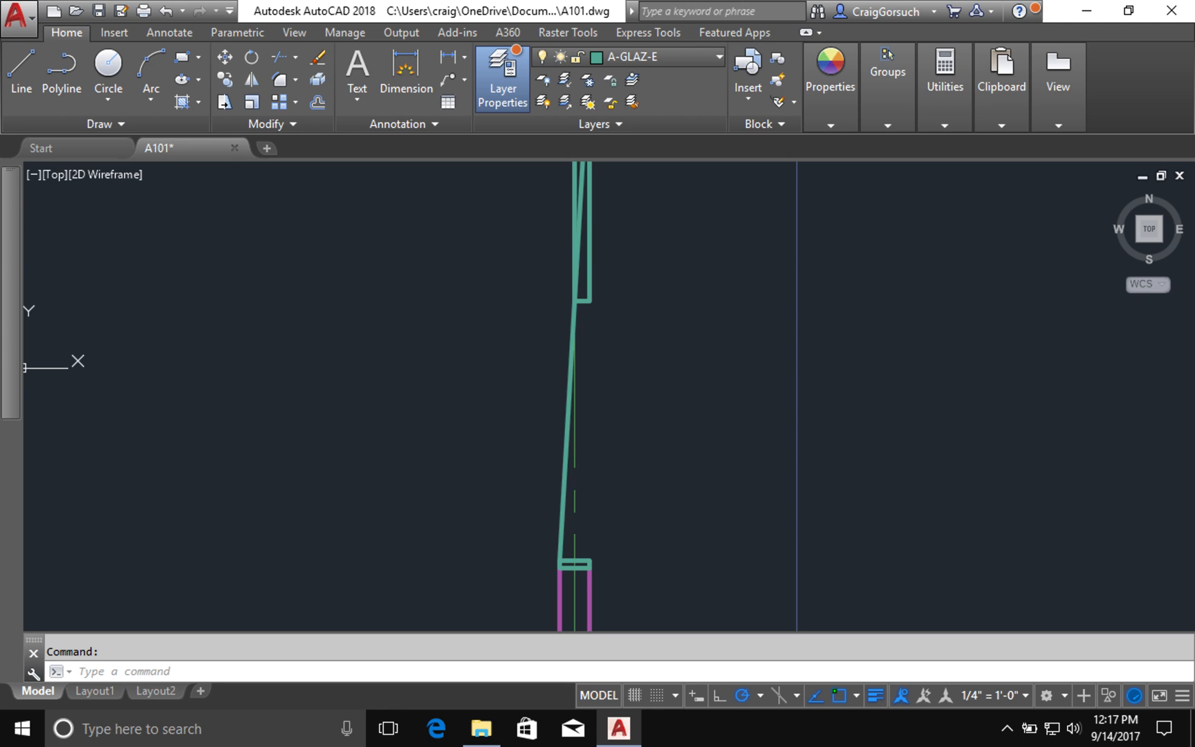
pyautogui.write('rec')
pyautogui.press('Return')
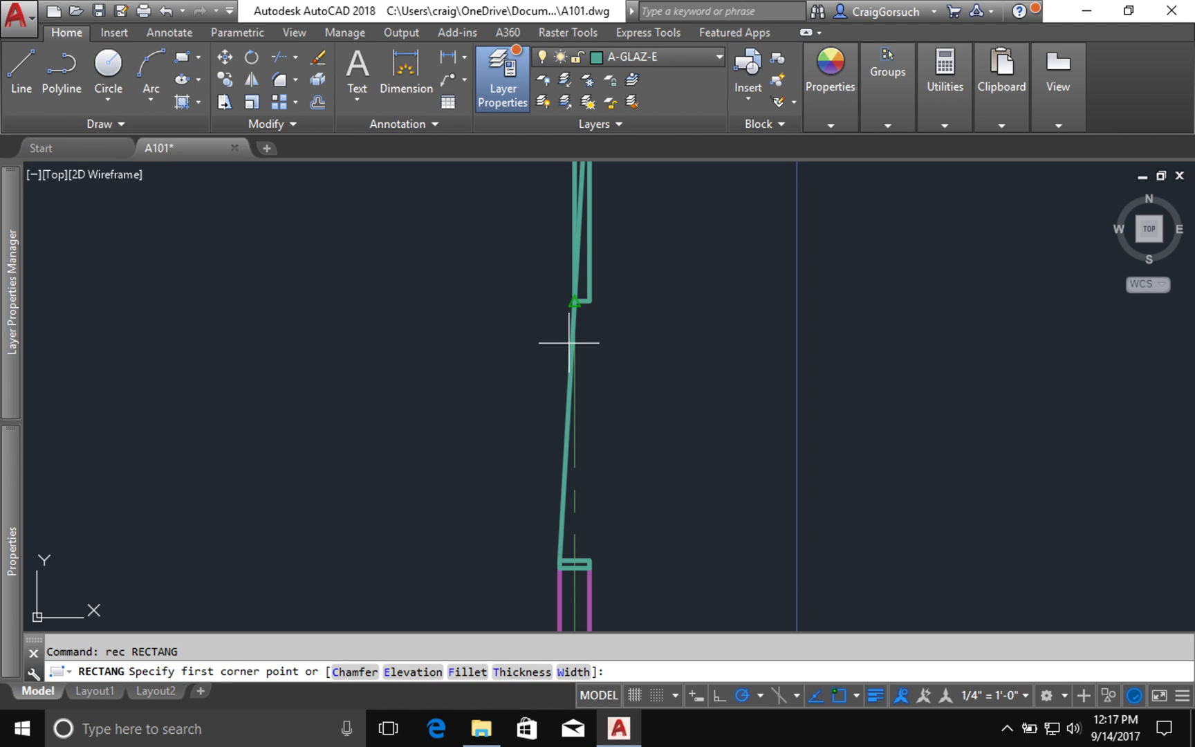
pyautogui.click(566, 342)
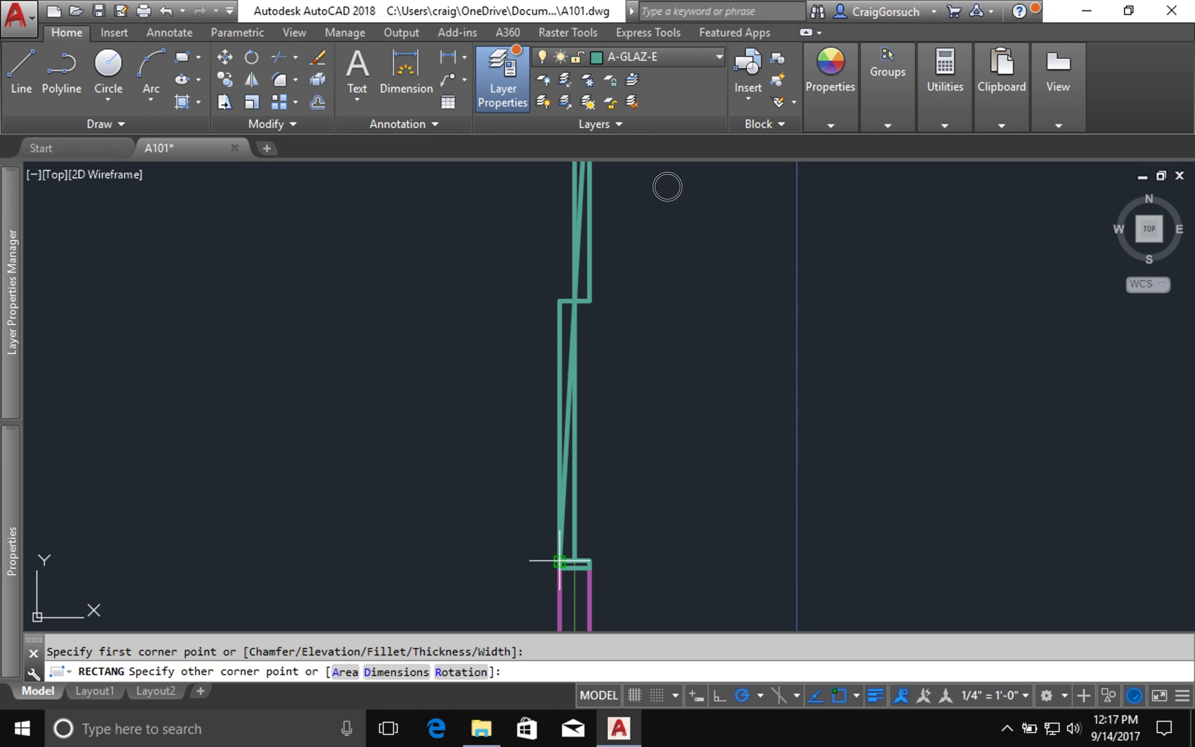
pyautogui.click(560, 561)
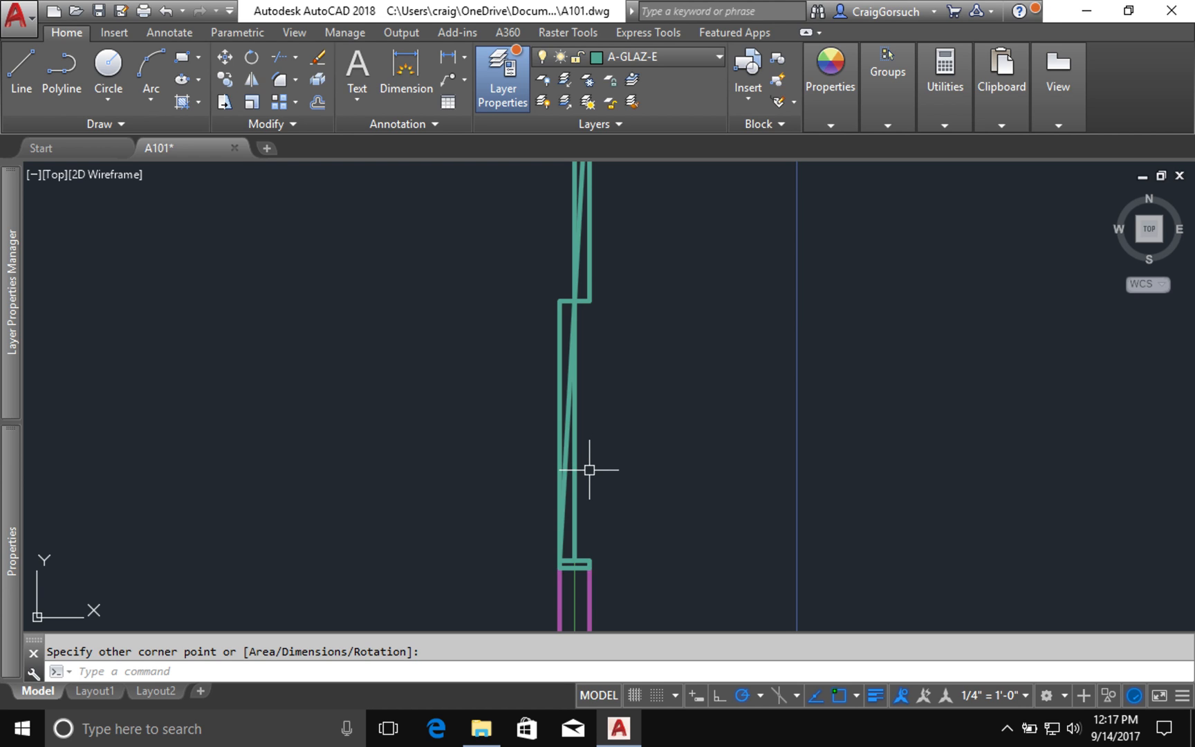
pyautogui.write('s')
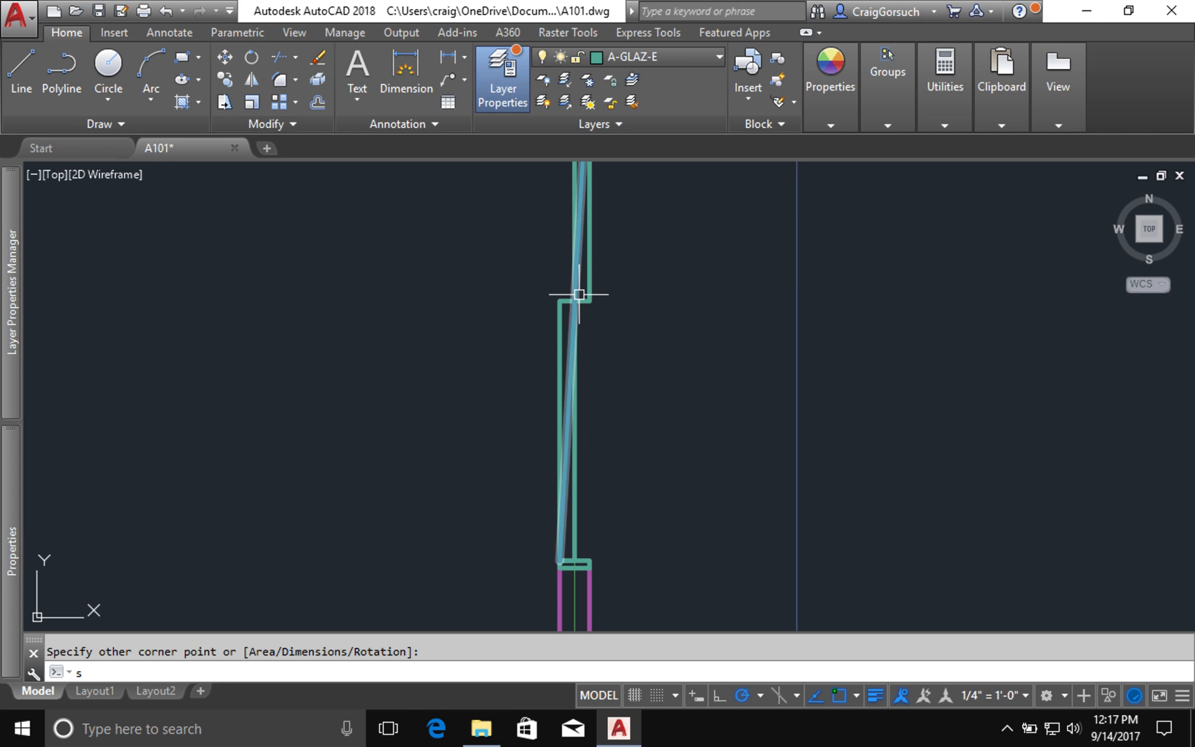
pyautogui.press('Return')
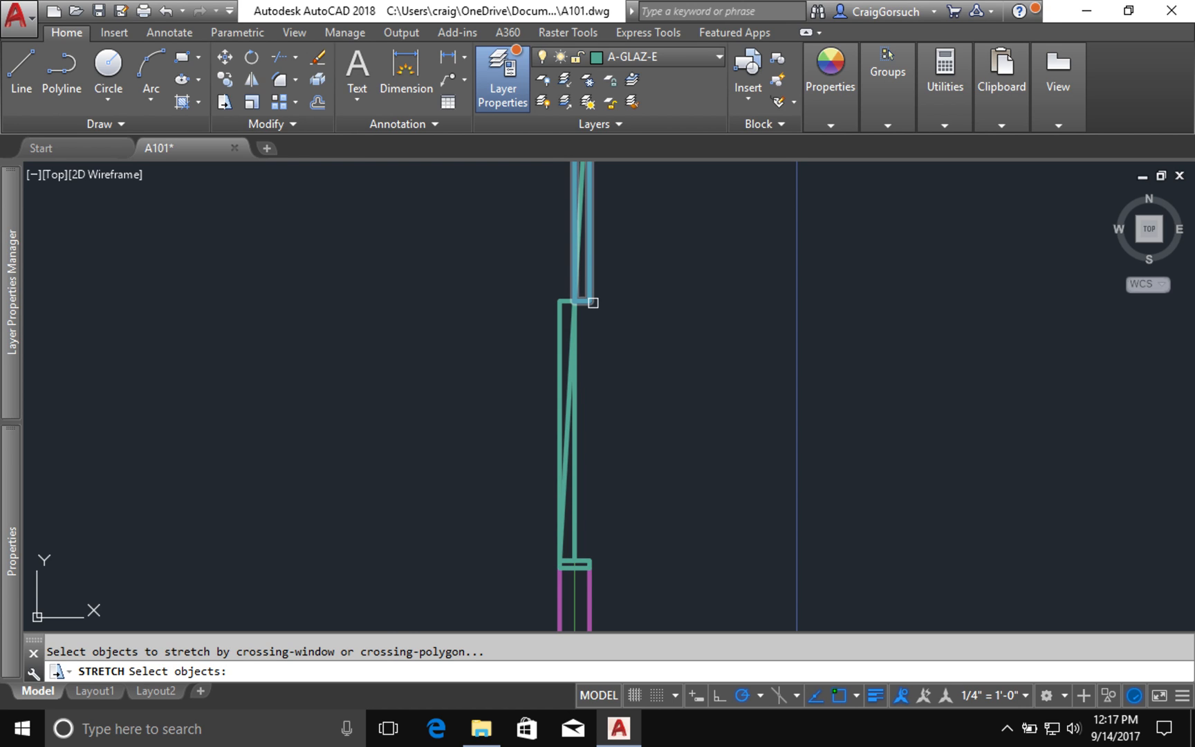
pyautogui.press('Escape')
pyautogui.press('Escape')
pyautogui.write('s')
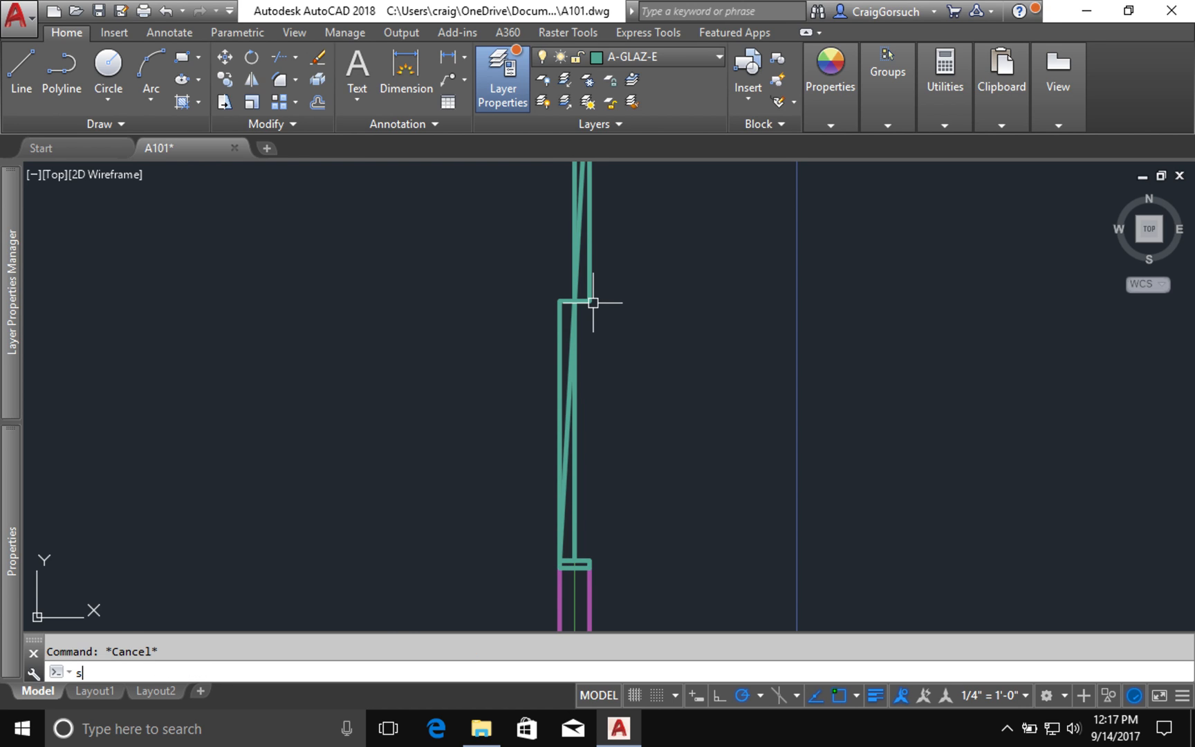
pyautogui.press('Return')
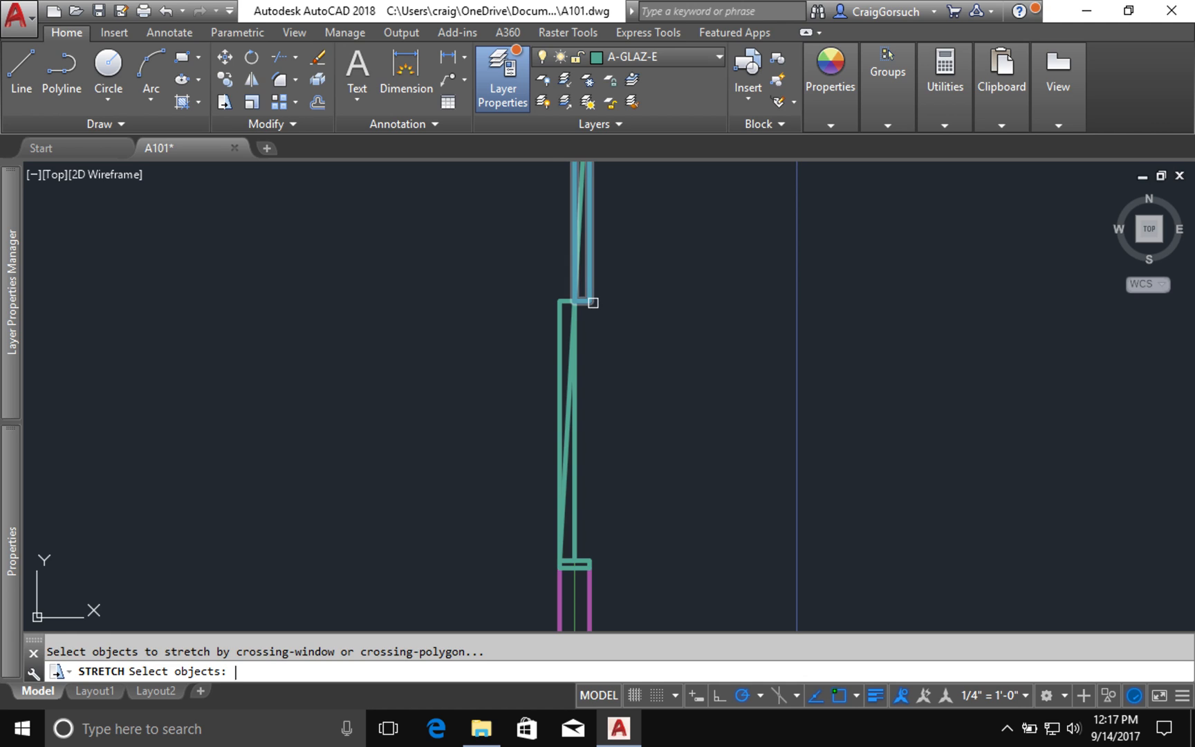
pyautogui.press('Escape')
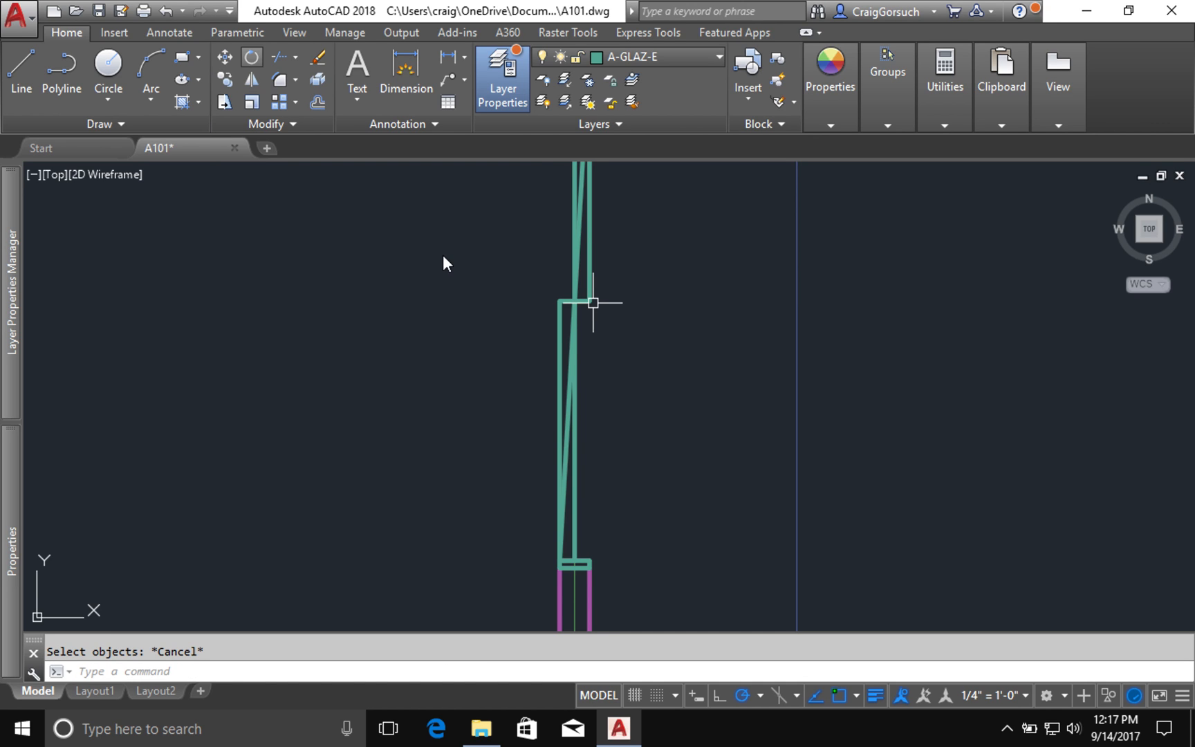
pyautogui.press('Escape')
# Step: Scale both long panel rectangles by .5 about the upper panel's upper-left corner at the upper frame
pyautogui.write('sc')
pyautogui.press('Return')
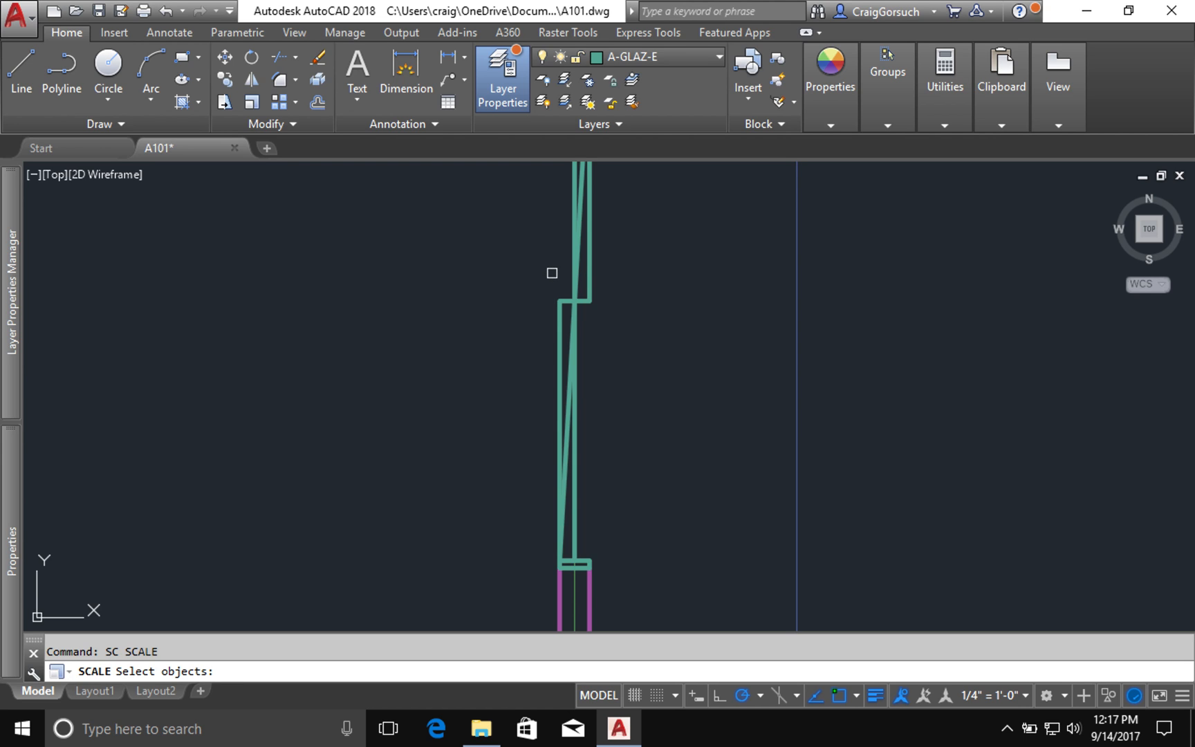
pyautogui.click(527, 272)
pyautogui.click(578, 301)
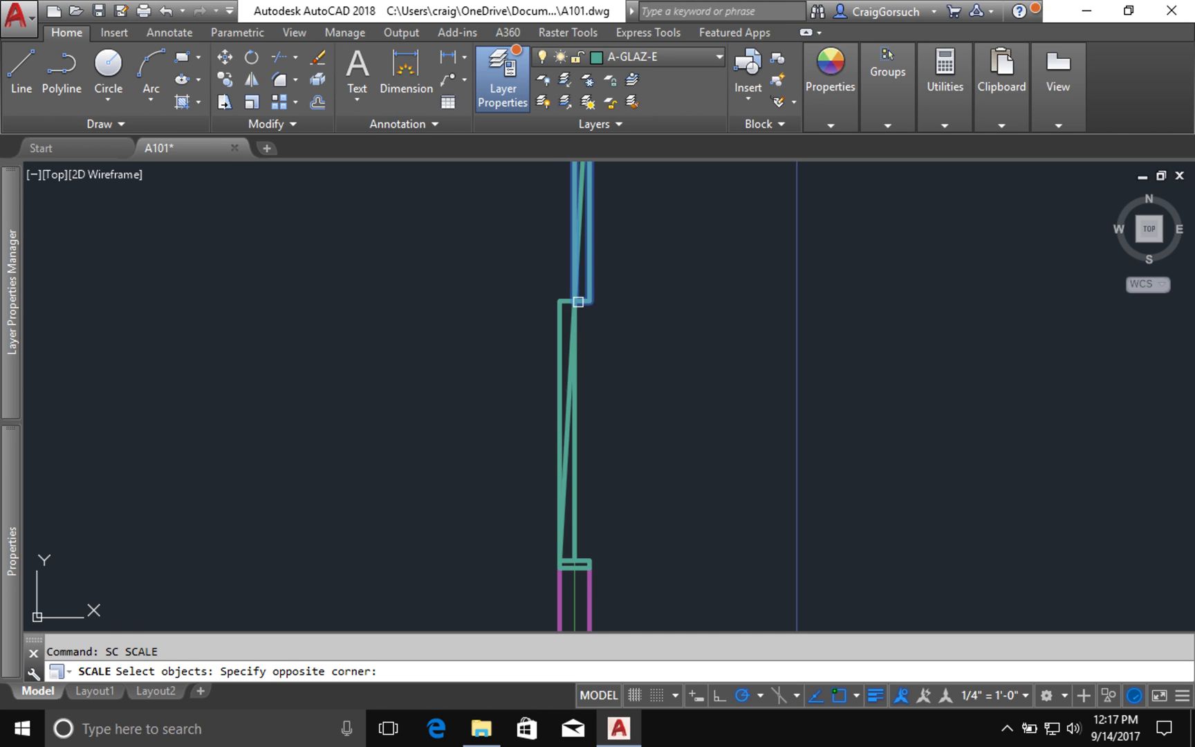
pyautogui.click(560, 305)
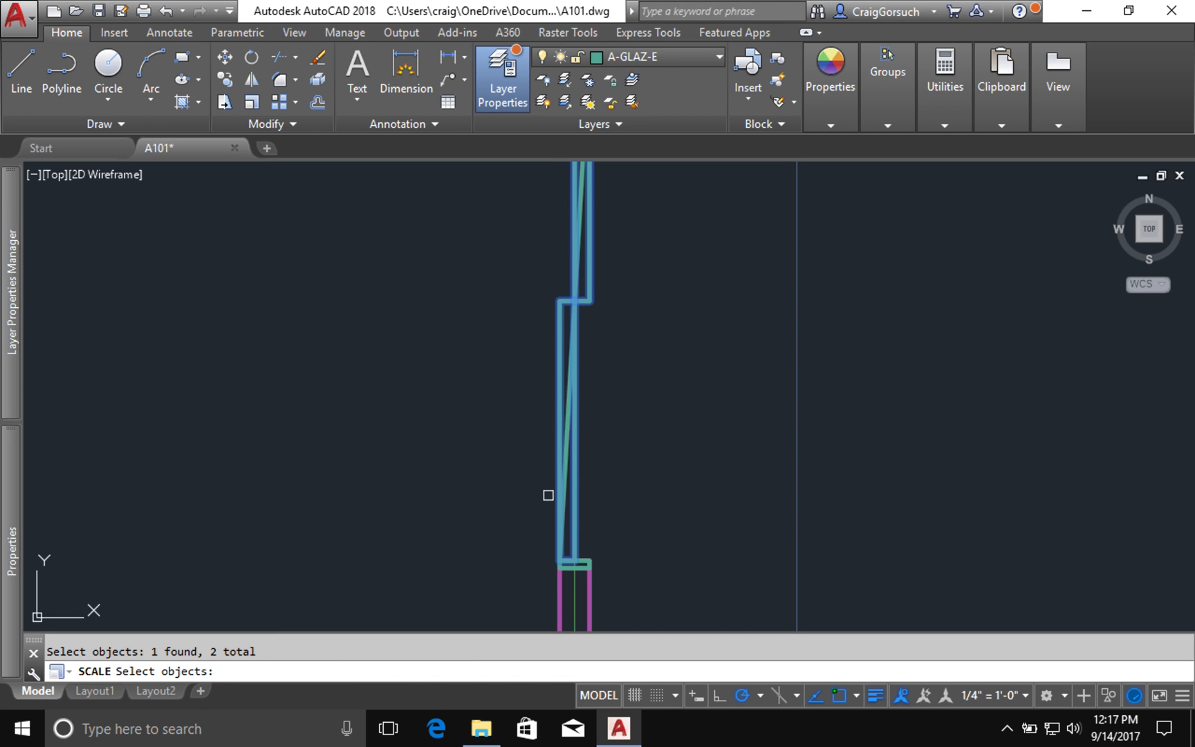
pyautogui.press('Return')
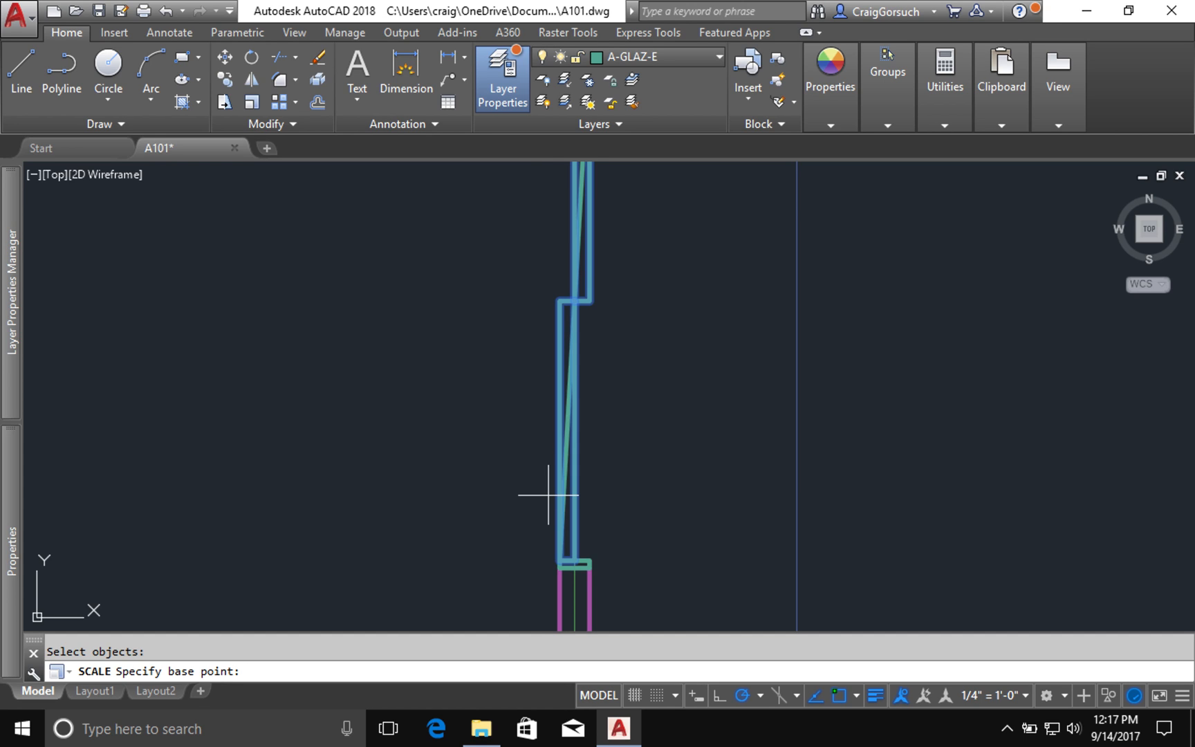
pyautogui.moveTo(649, 356); pyautogui.dragTo(627, 600, button='middle')
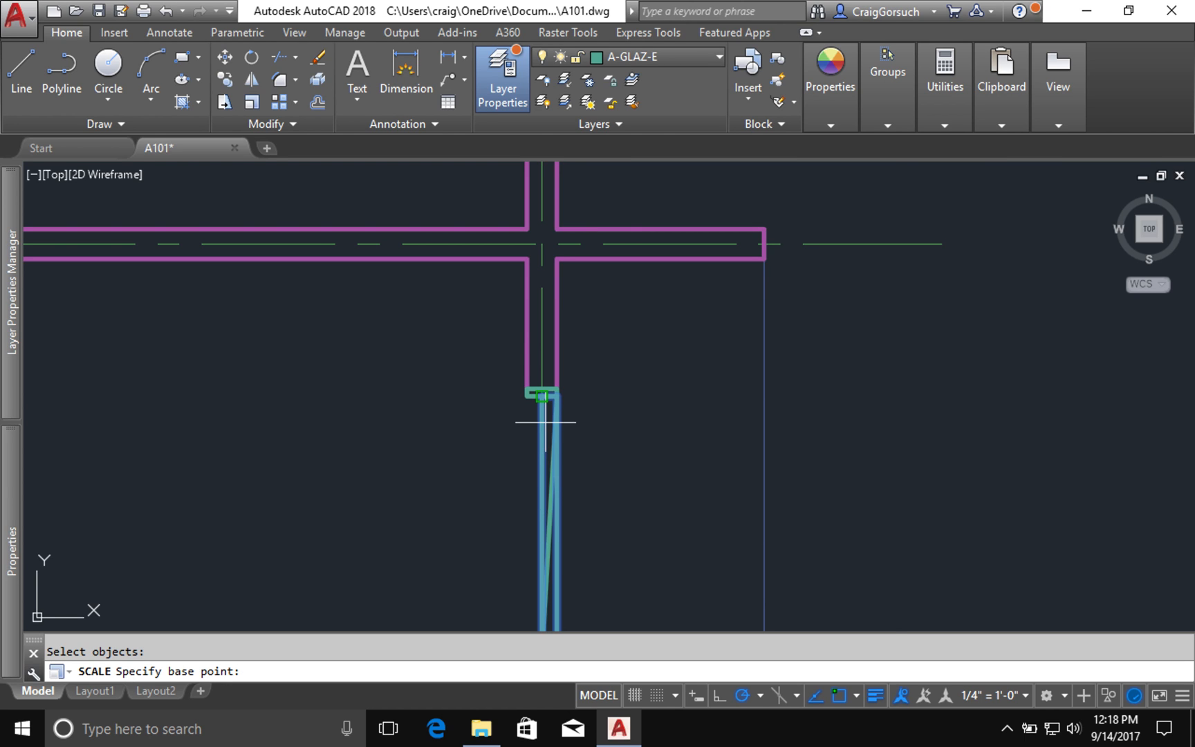
pyautogui.scroll(4, 545, 422)
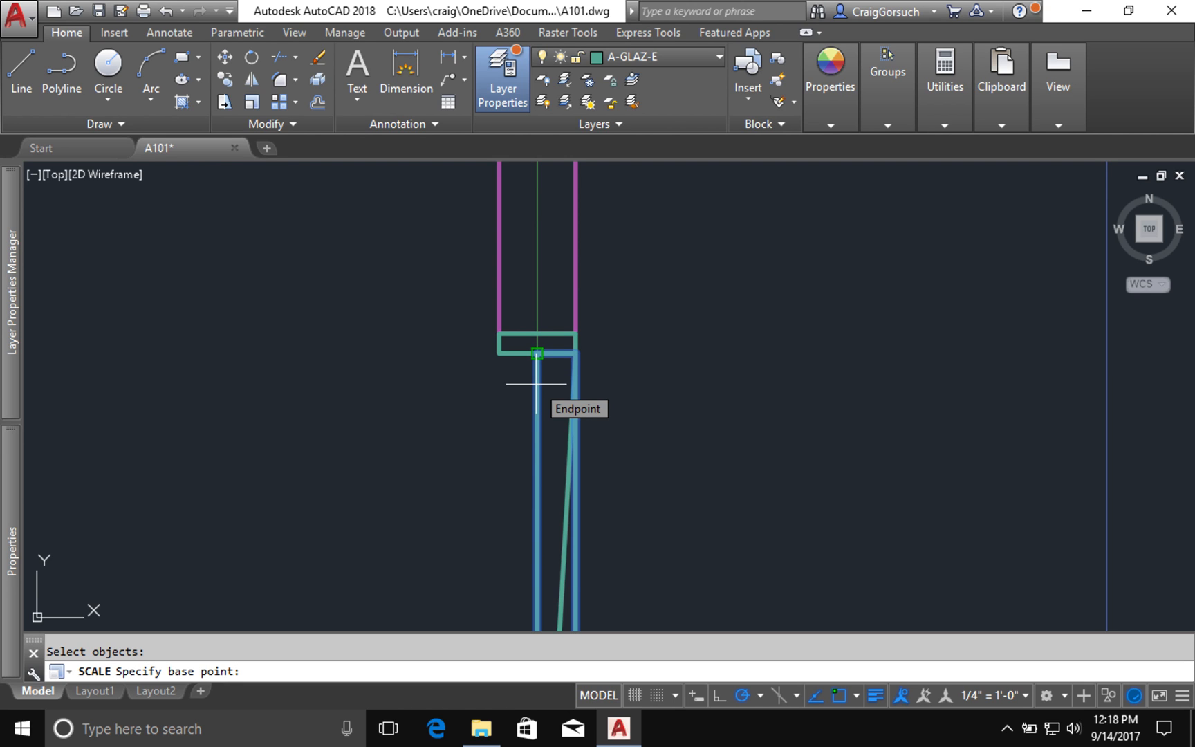
pyautogui.click(537, 383)
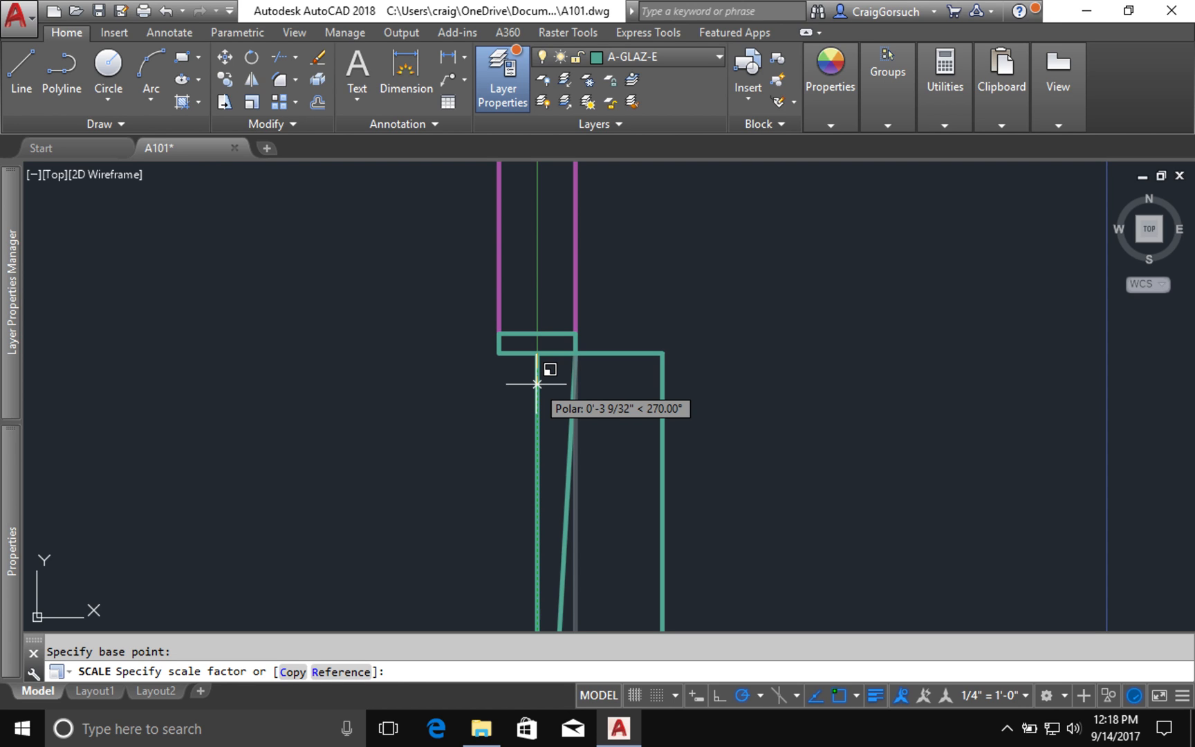
pyautogui.write('.5')
pyautogui.press('Return')
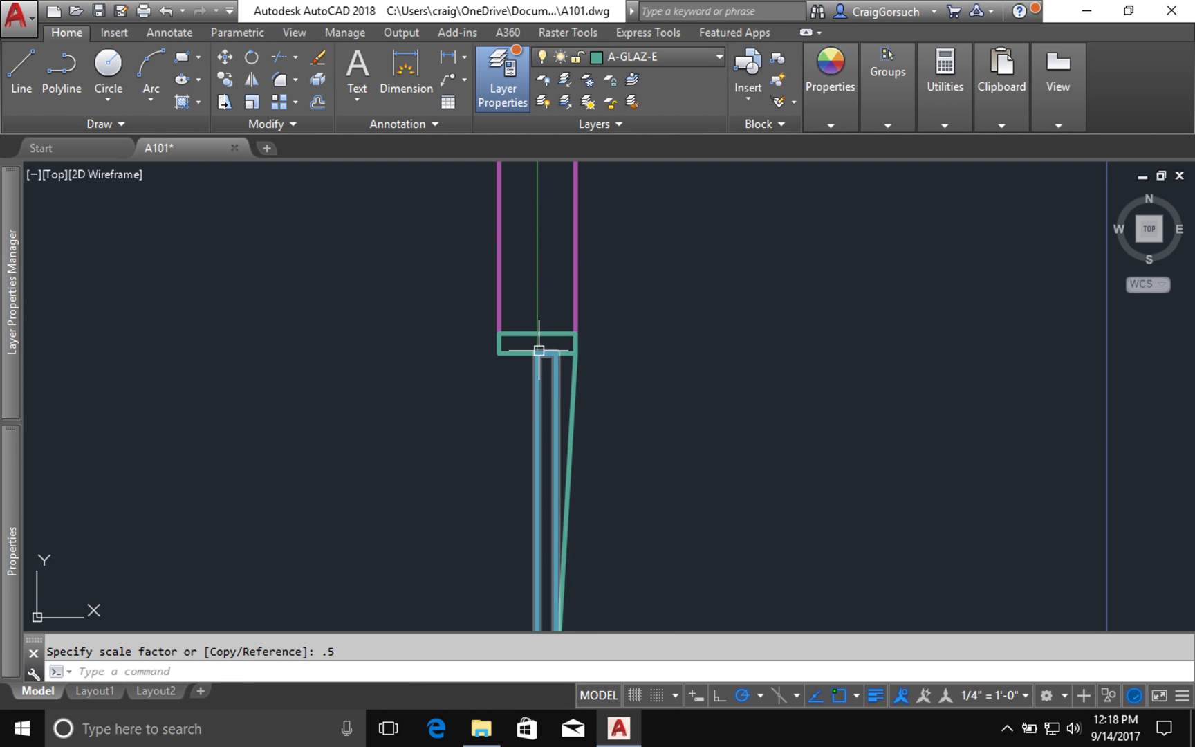
# Step: Mirror both panel rectangles across a horizontal line through the lower panel's lower-right corner, keeping the source objects
pyautogui.scroll(2, 703, 302)
pyautogui.scroll(-4, 704, 302)
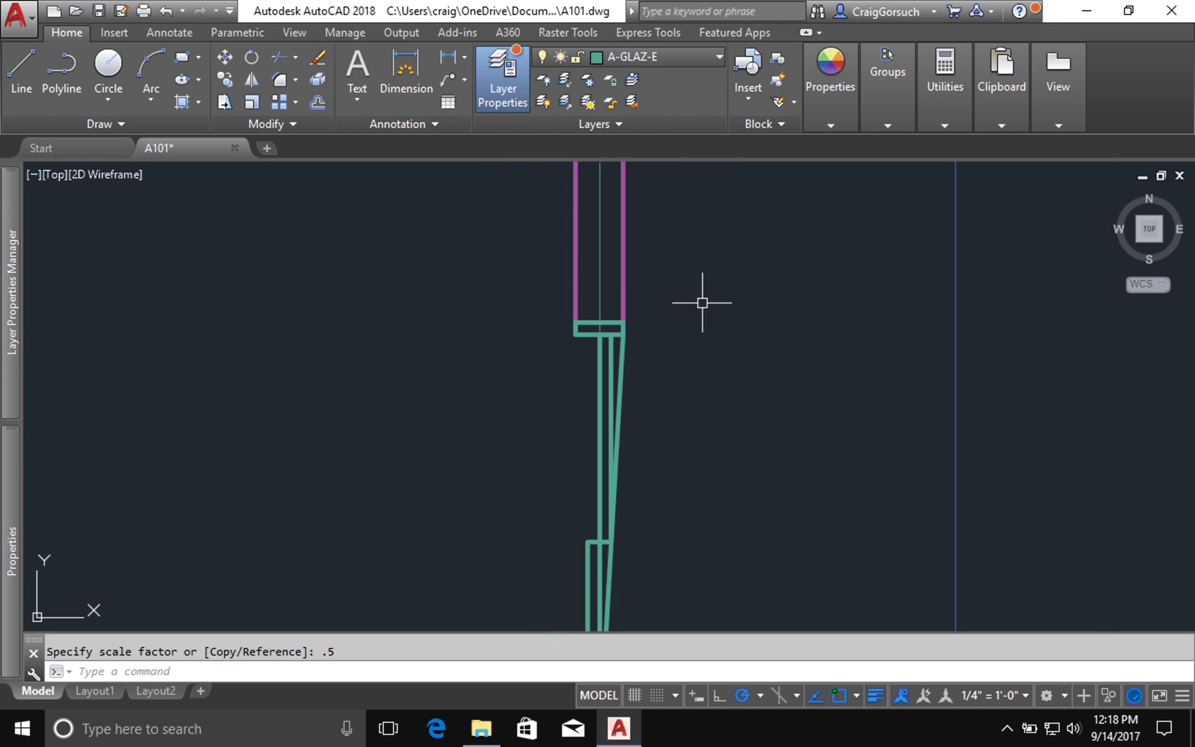
pyautogui.moveTo(688, 435); pyautogui.dragTo(687, 209, button='middle')
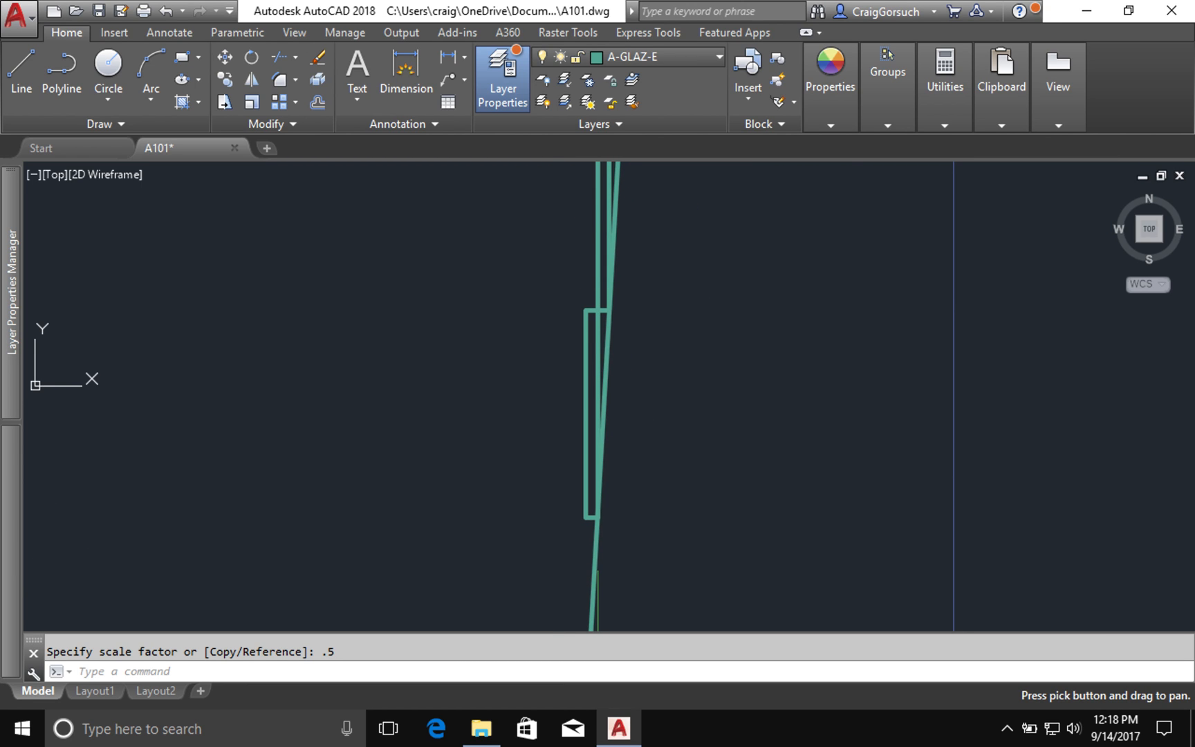
pyautogui.scroll(-1, 670, 357)
pyautogui.write('mi')
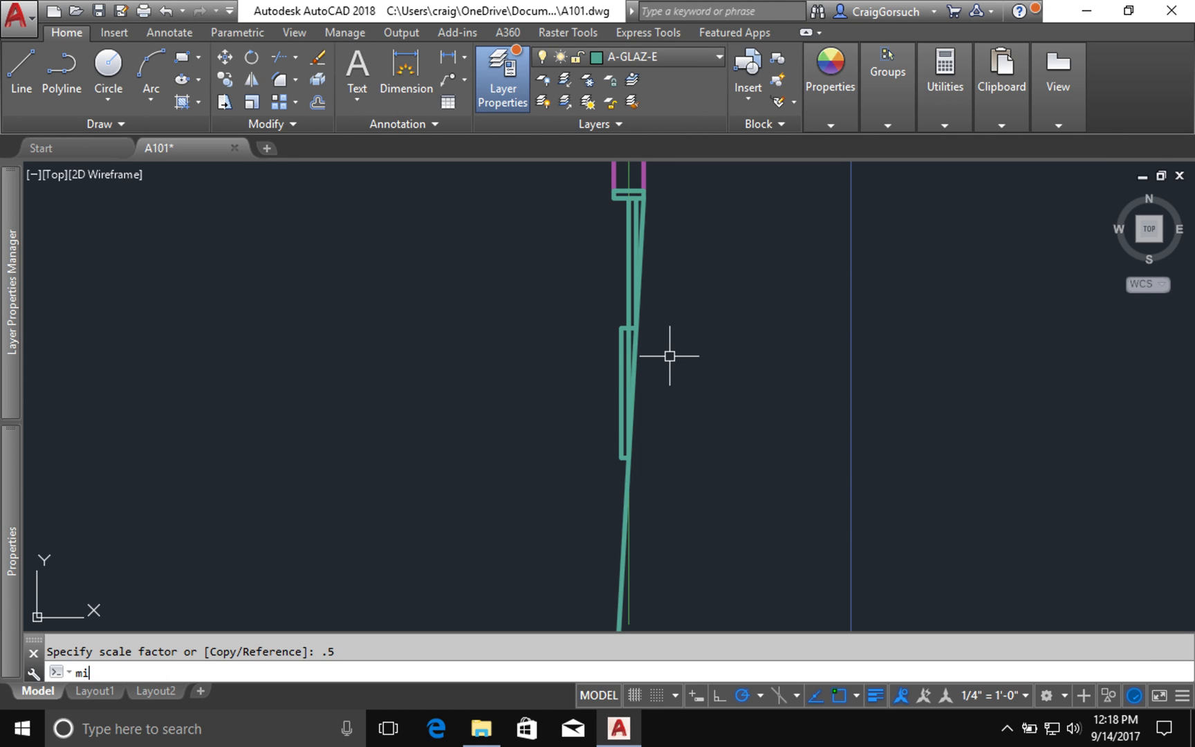
pyautogui.press('Return')
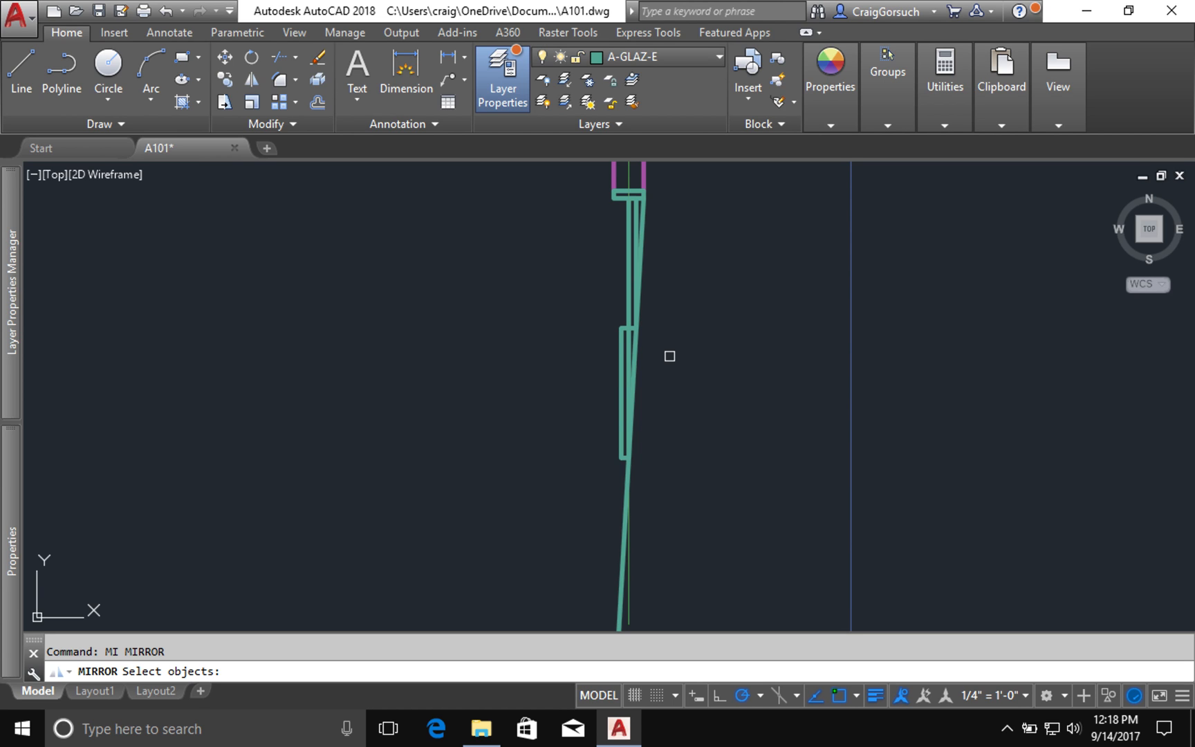
pyautogui.write('p')
pyautogui.press('Return')
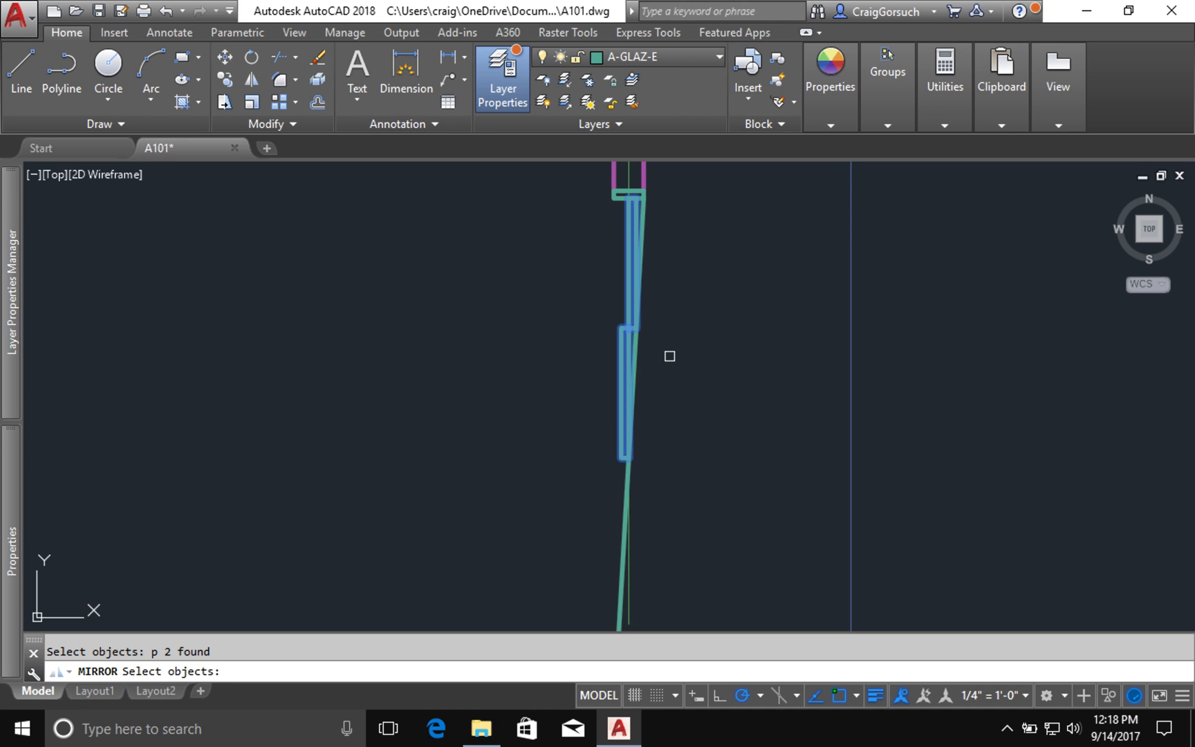
pyautogui.press('space')
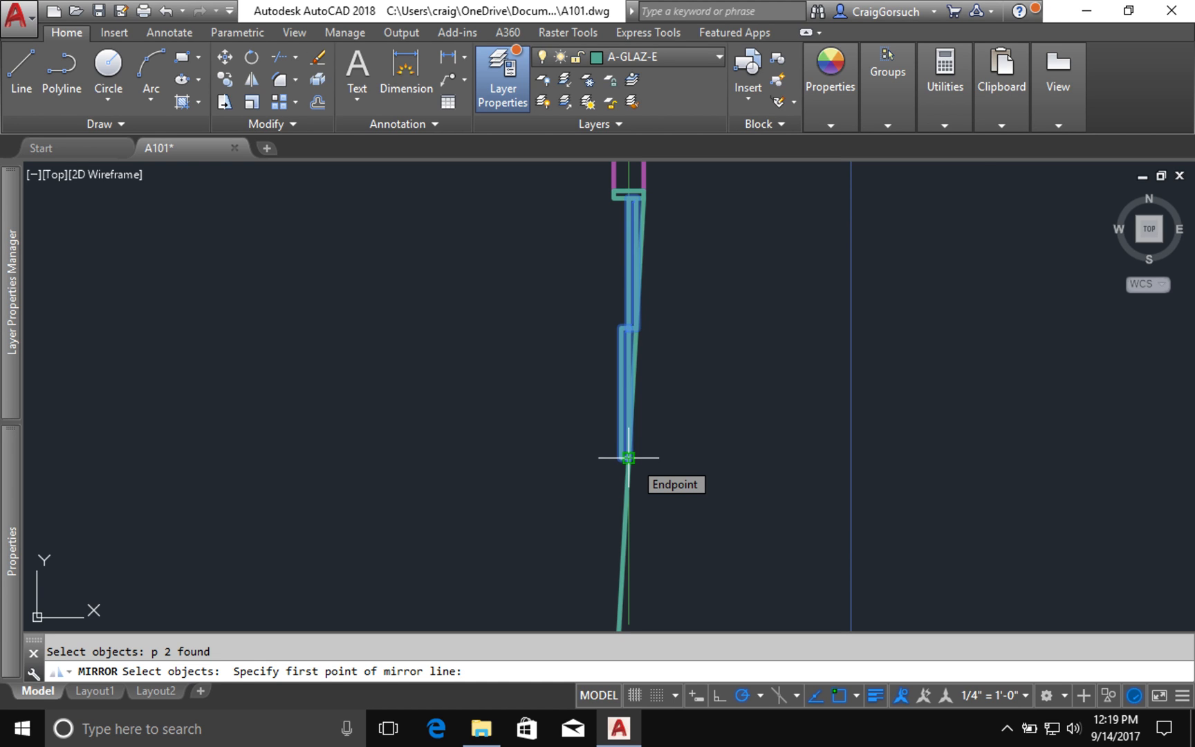
pyautogui.scroll(4, 628, 458)
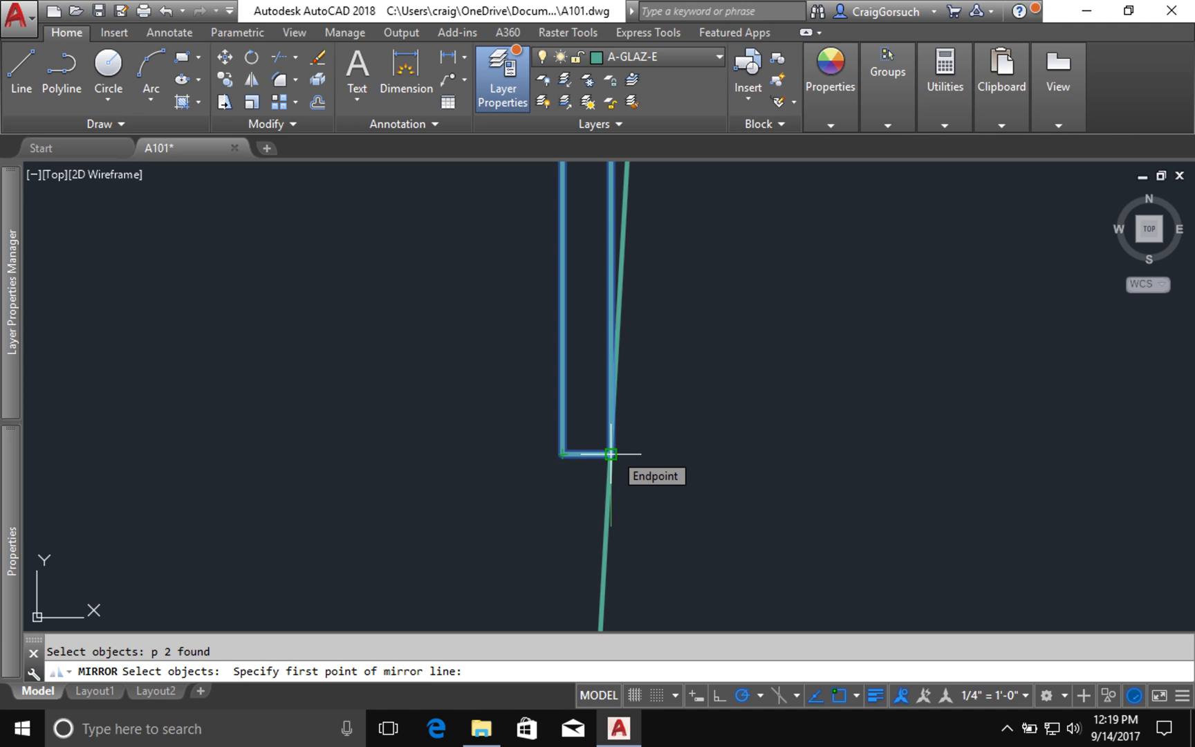
pyautogui.click(611, 453)
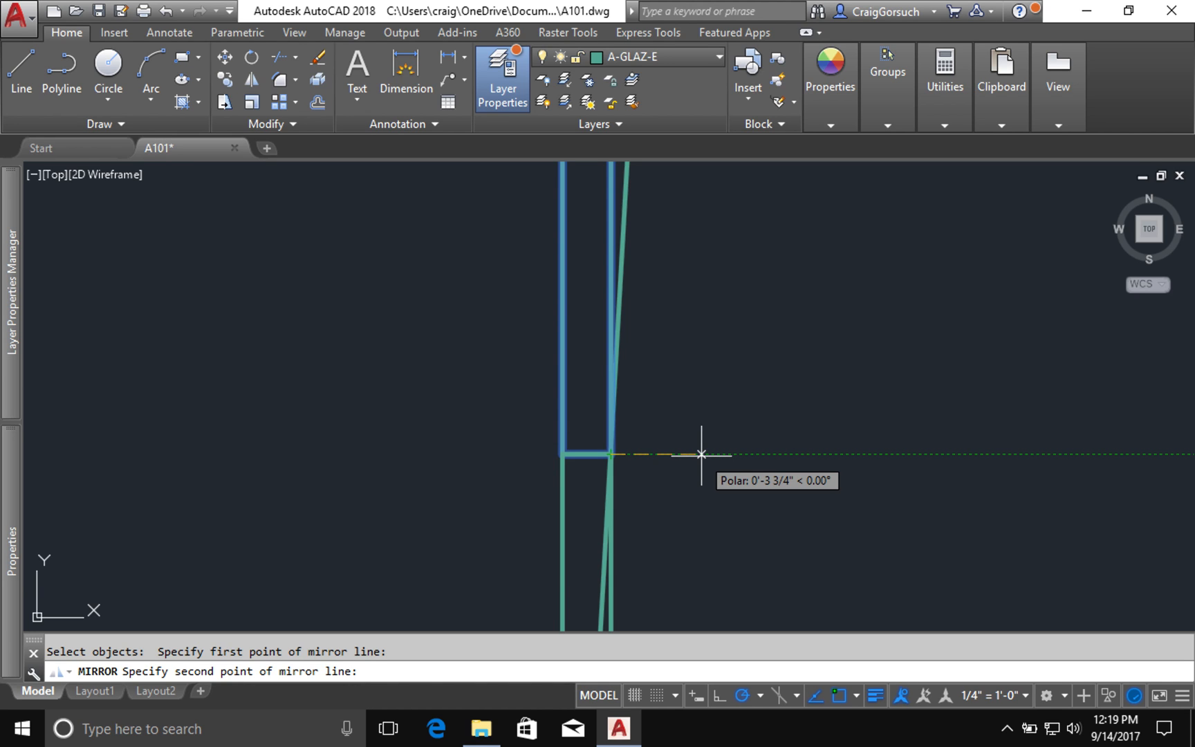
pyautogui.click(701, 455)
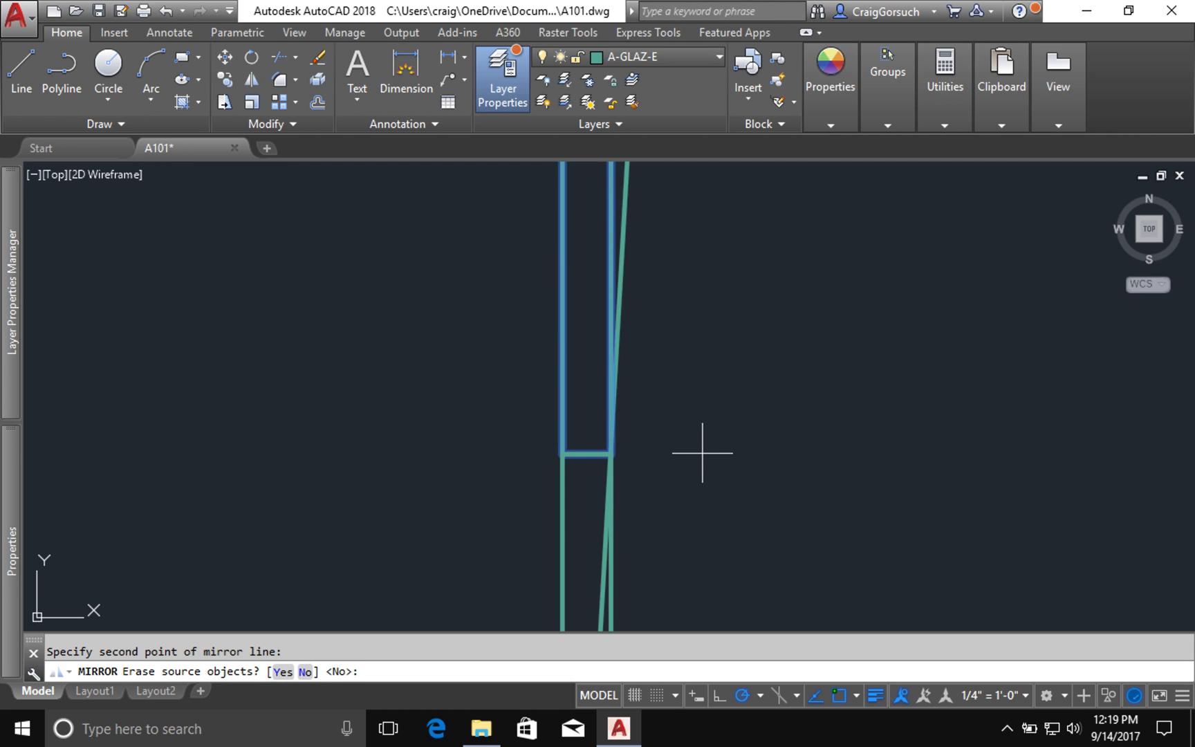
pyautogui.write('n')
pyautogui.press('Return')
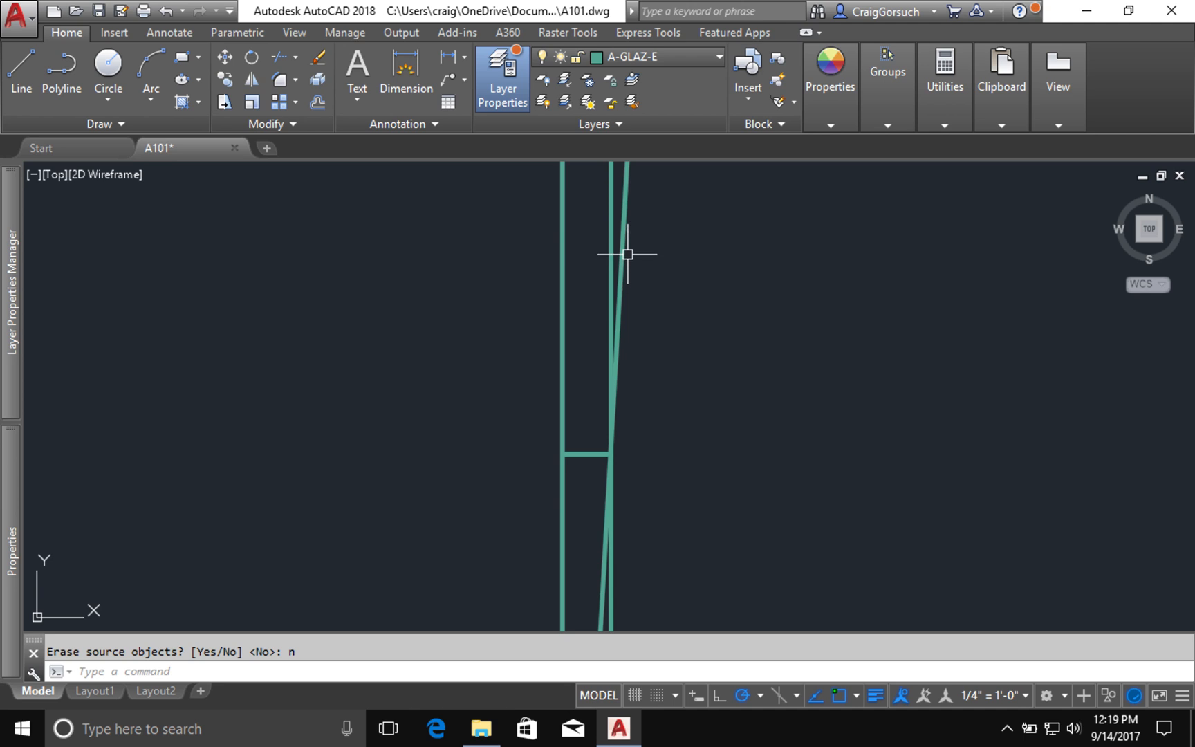
# Step: Erase the diagonal construction line running through the sliding door panels
pyautogui.write('e')
pyautogui.press('Return')
pyautogui.click(624, 248)
pyautogui.press('Return')
# Step: Examine the sliding door's panels and end frames within the wall opening using real-time zoom
pyautogui.scroll(-6, 665, 299)
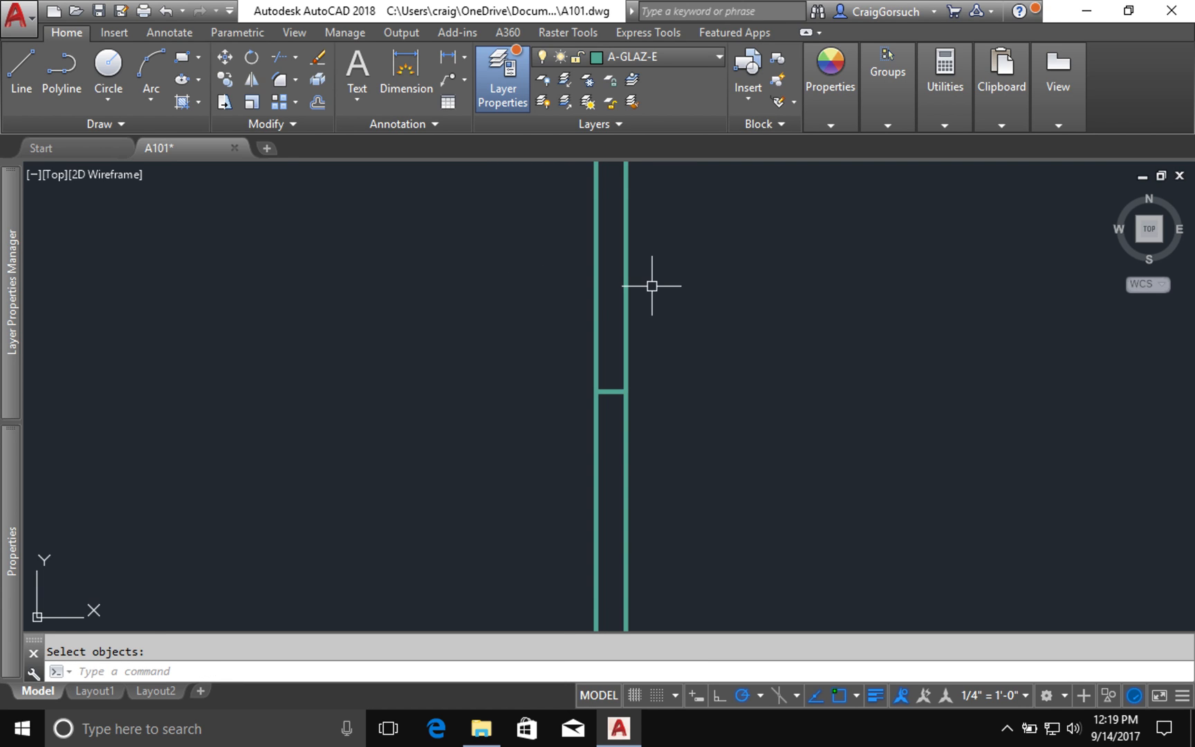
pyautogui.scroll(-1, 652, 286)
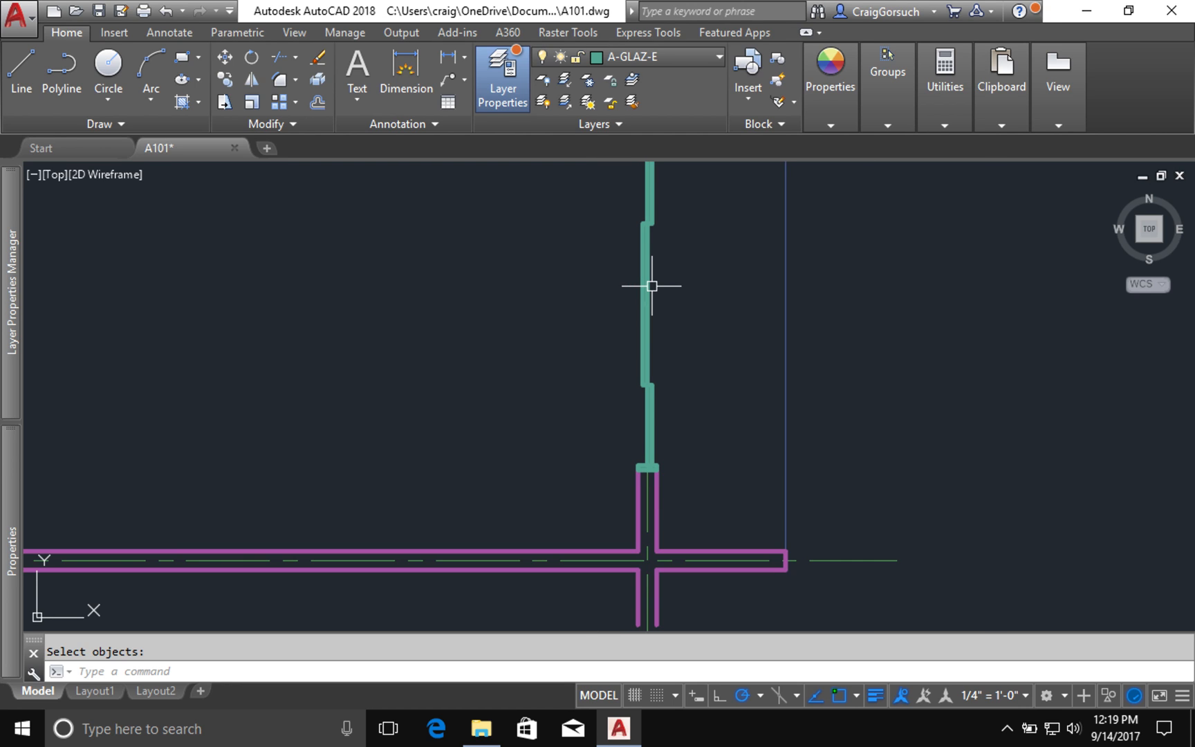
pyautogui.moveTo(701, 300); pyautogui.dragTo(696, 377, button='middle')
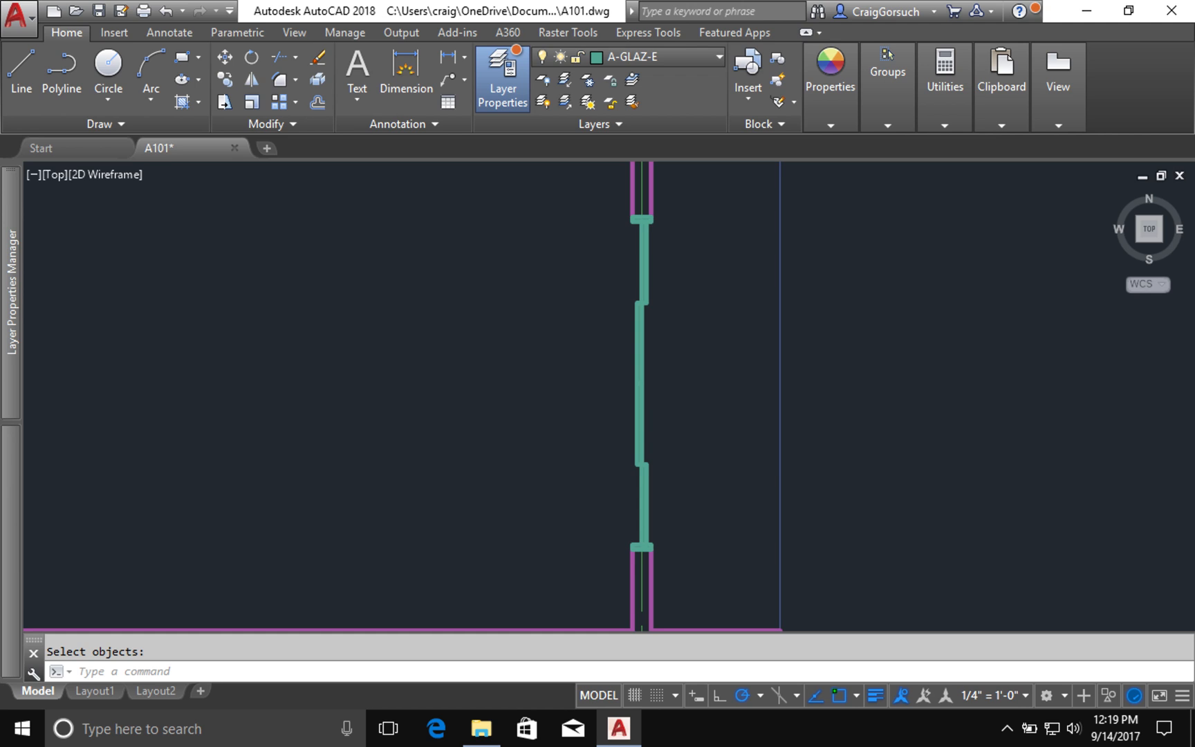
pyautogui.scroll(2, 690, 360)
pyautogui.press('Escape')
pyautogui.write('z')
pyautogui.press('Return')
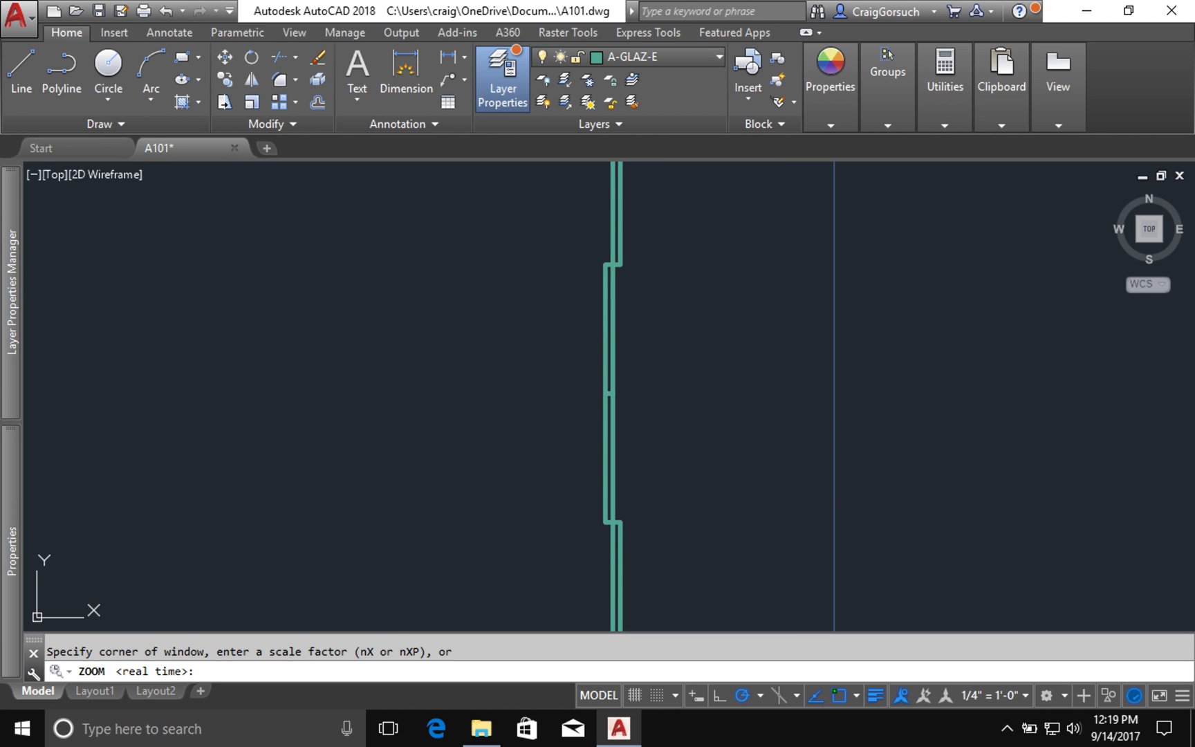
pyautogui.press('Return')
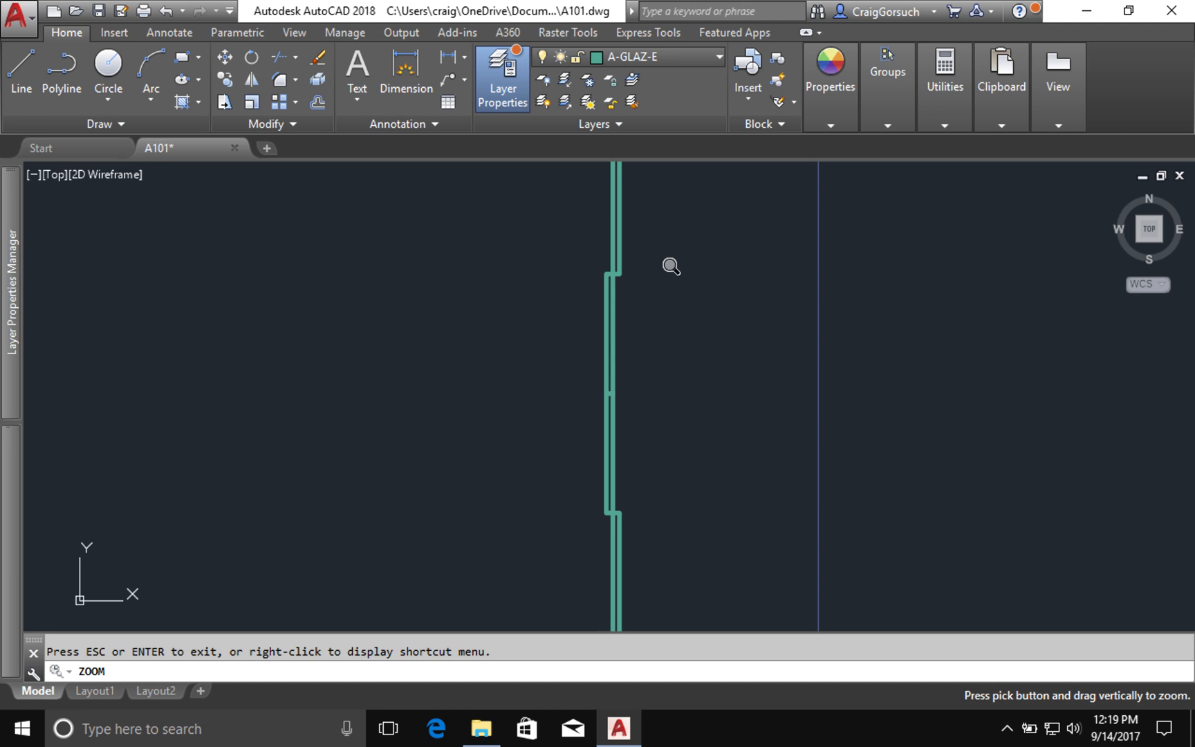
pyautogui.press('Escape')
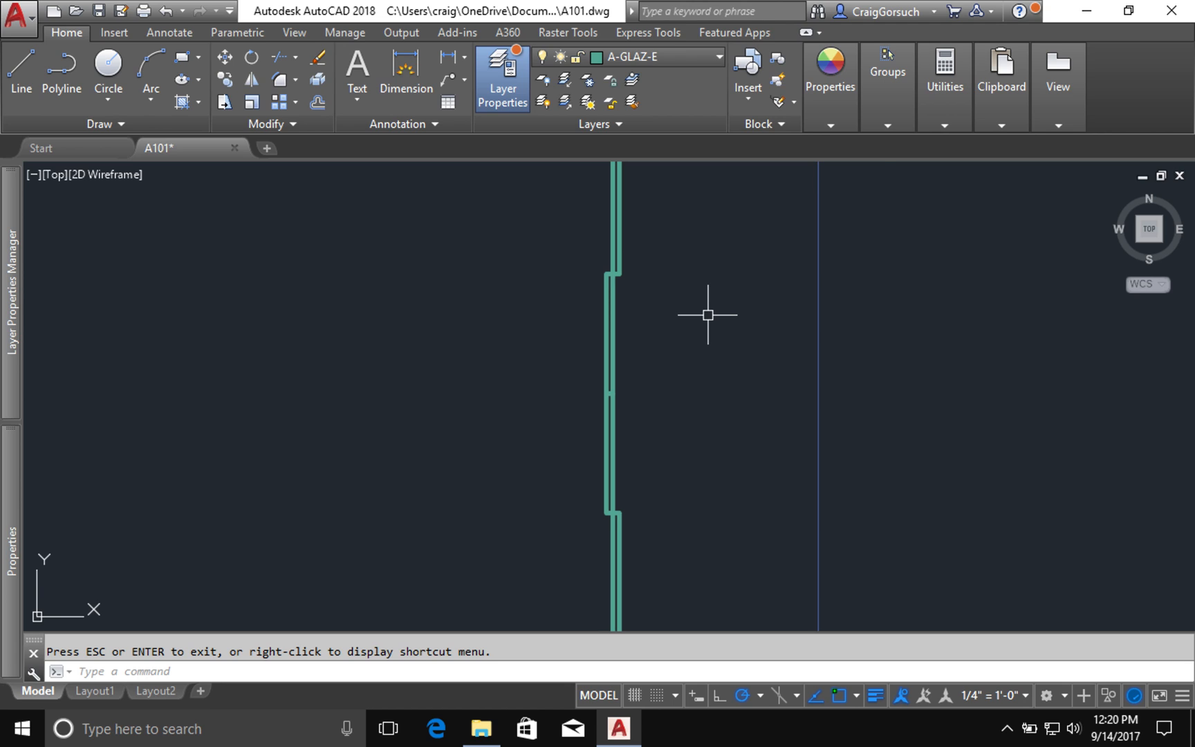
pyautogui.scroll(1, 709, 315)
pyautogui.scroll(-2, 709, 315)
pyautogui.scroll(1, 708, 314)
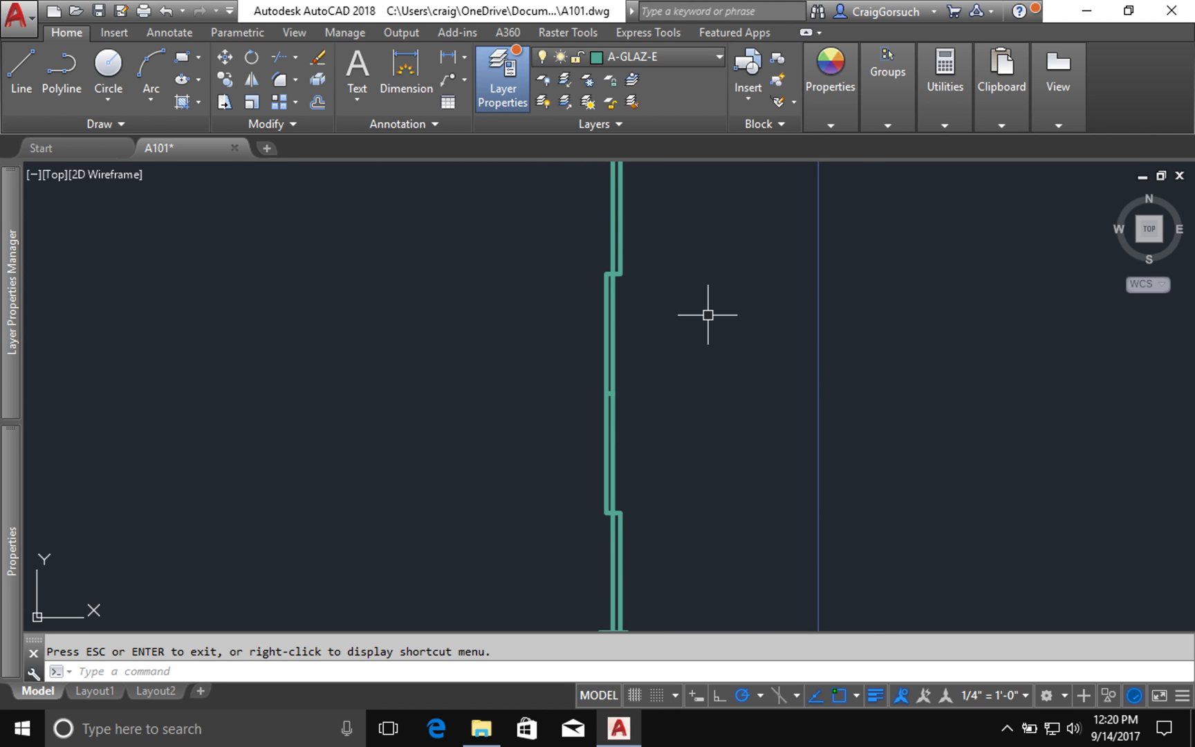
pyautogui.write('z')
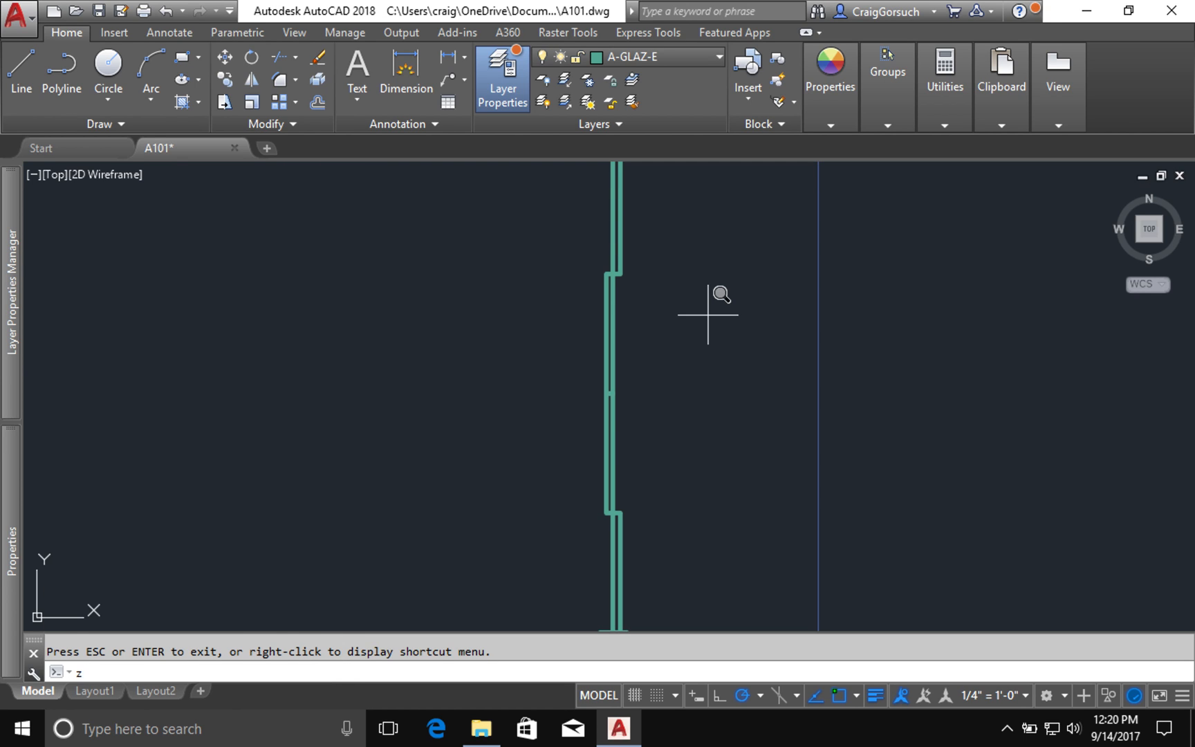
pyautogui.press('Return')
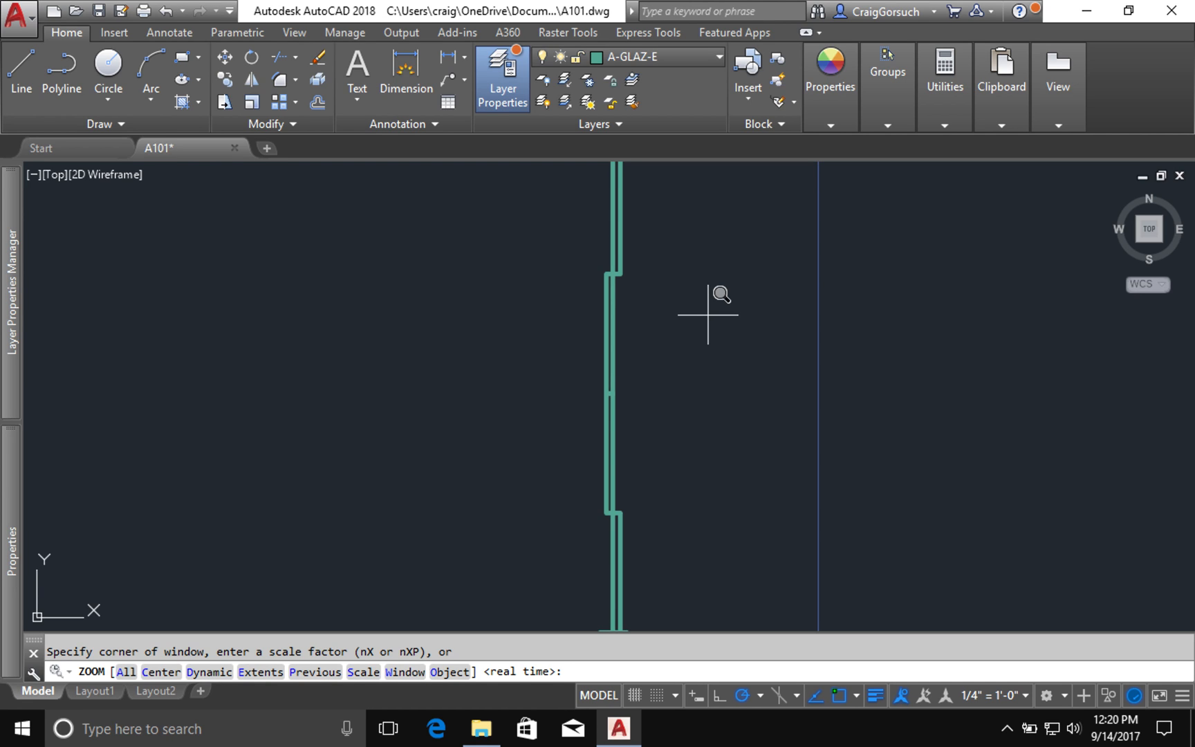
pyautogui.press('Return')
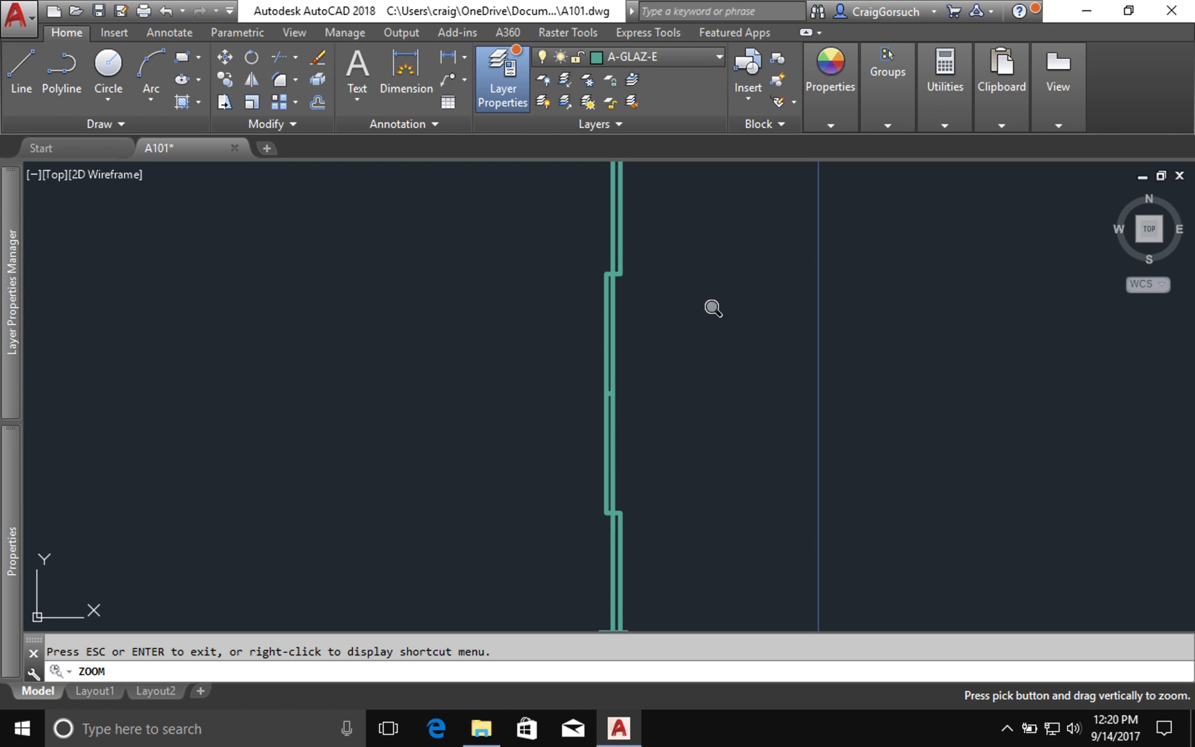
pyautogui.moveTo(713, 309)
pyautogui.mouseDown()
pyautogui.moveTo(709, 358)
pyautogui.moveTo(707, 309)
pyautogui.moveTo(707, 328)
pyautogui.mouseUp()
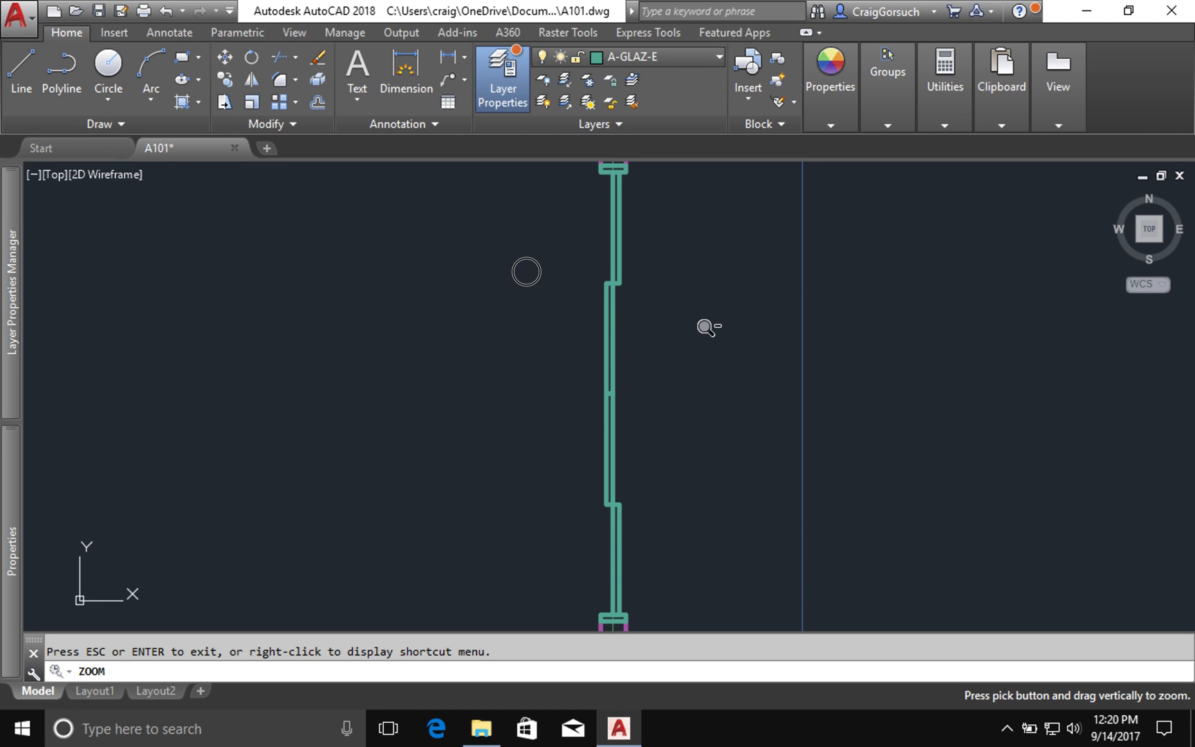
pyautogui.moveTo(707, 327)
pyautogui.mouseDown()
pyautogui.moveTo(706, 261)
pyautogui.moveTo(711, 345)
pyautogui.mouseUp()
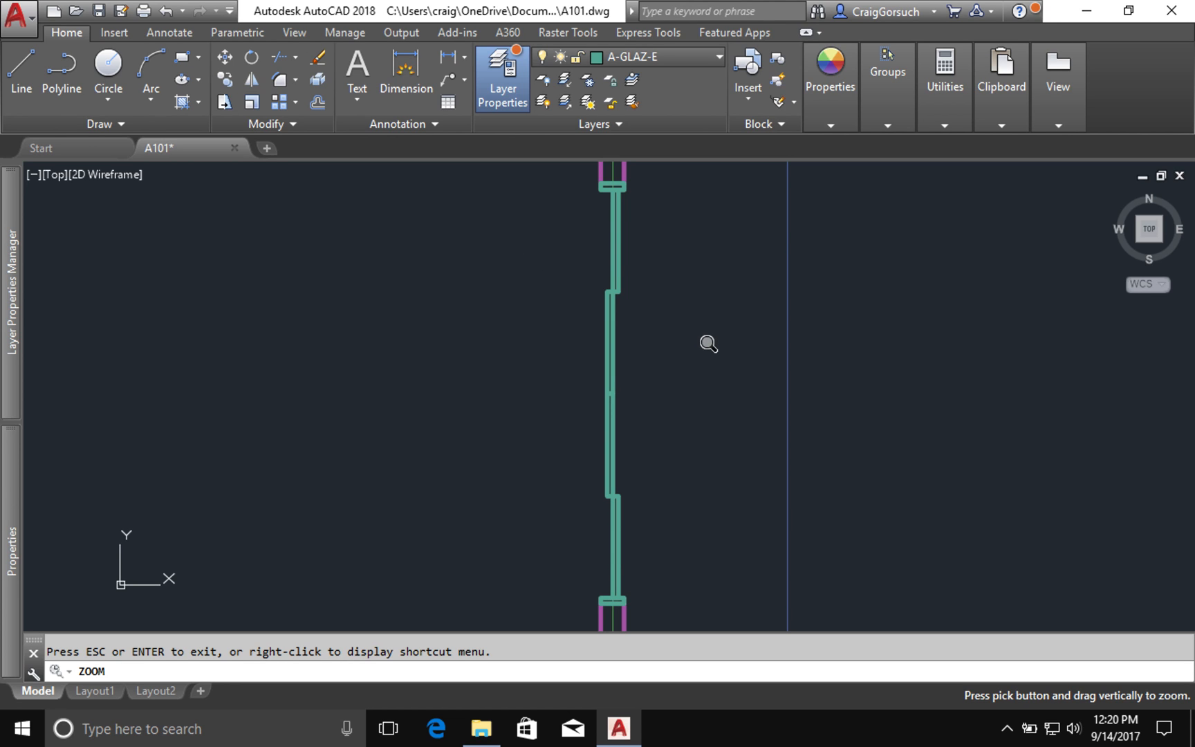
pyautogui.press('Escape')
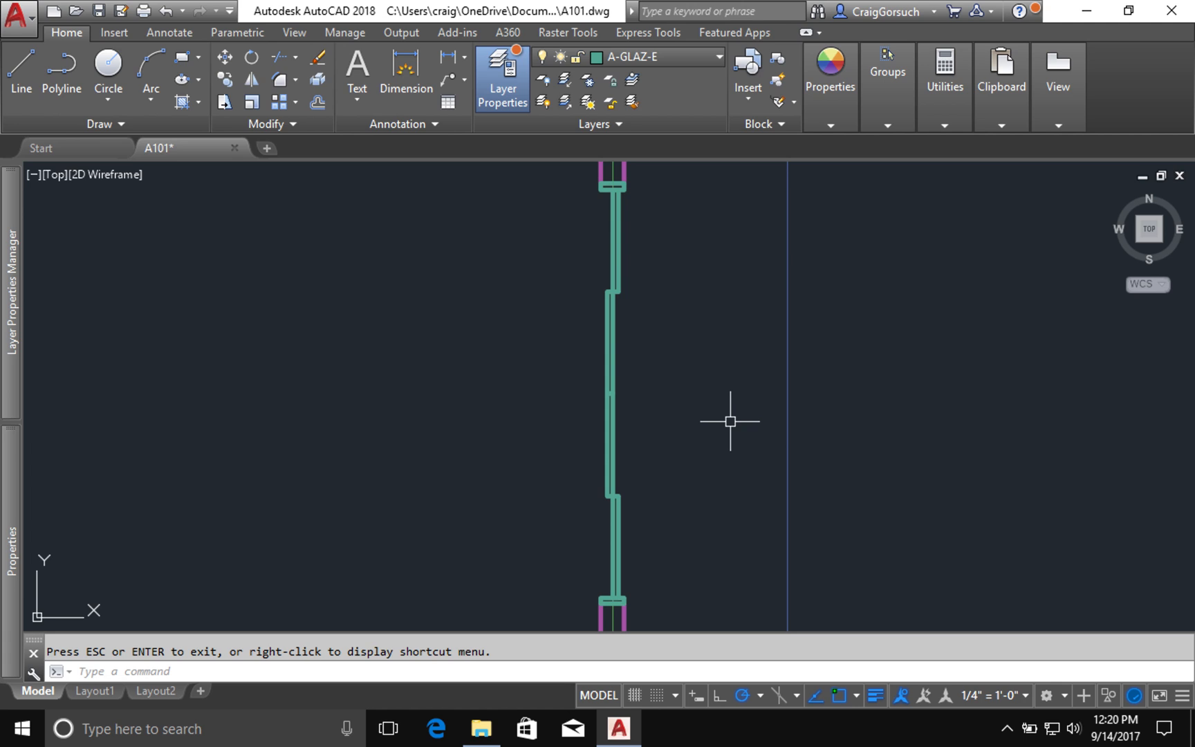
# Step: Copy the sliding door's upper frame rectangle to a free spot just inside the left exterior wall, below the upper-left room corner
pyautogui.moveTo(155, 373); pyautogui.dragTo(378, 457)
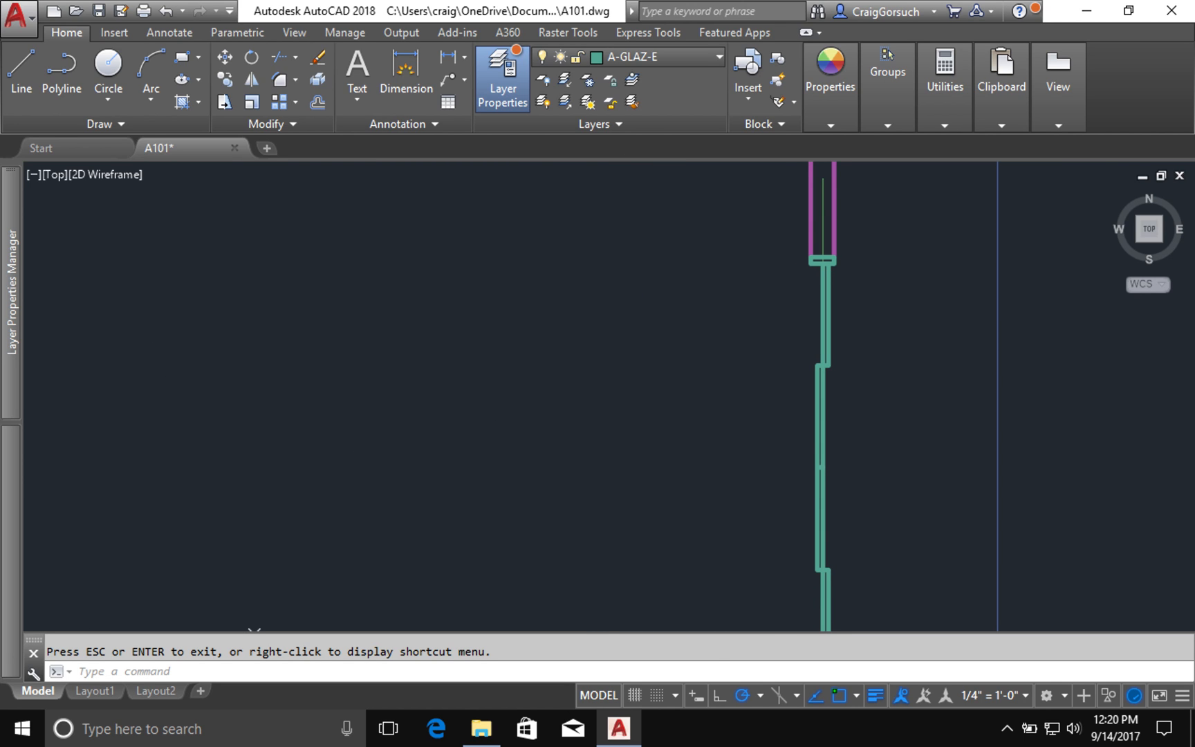
pyautogui.press('Escape')
pyautogui.write('co')
pyautogui.press('Return')
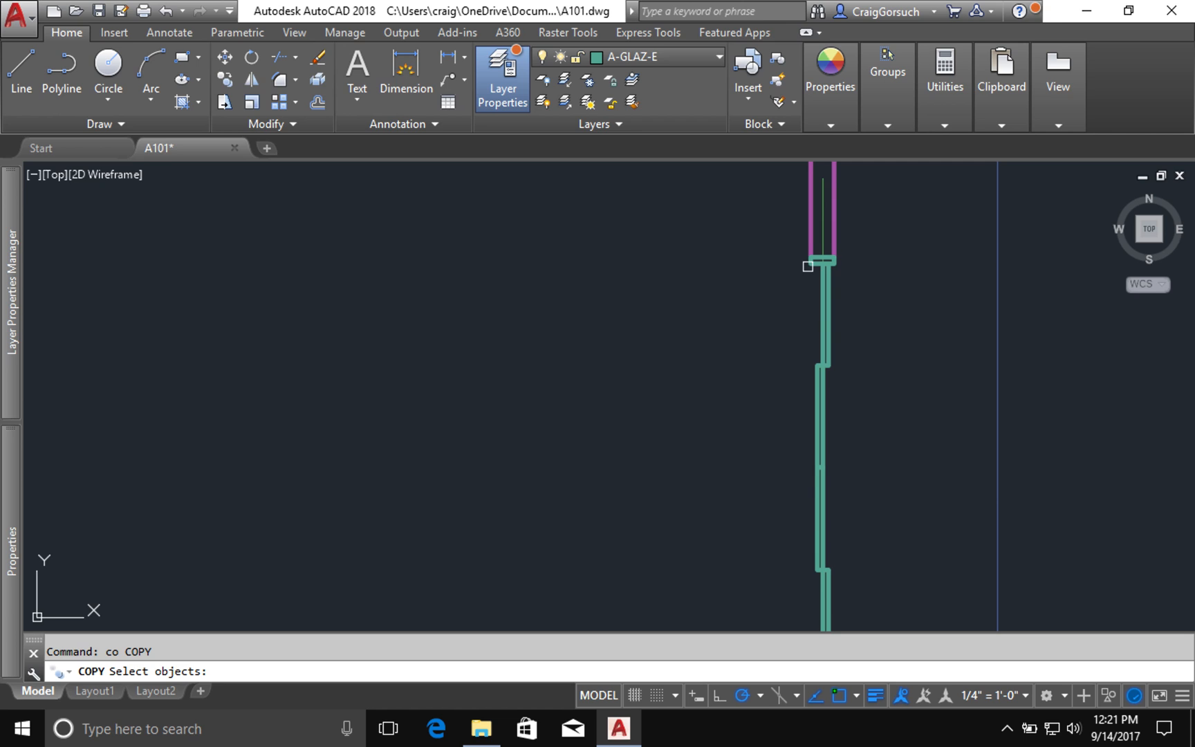
pyautogui.click(808, 264)
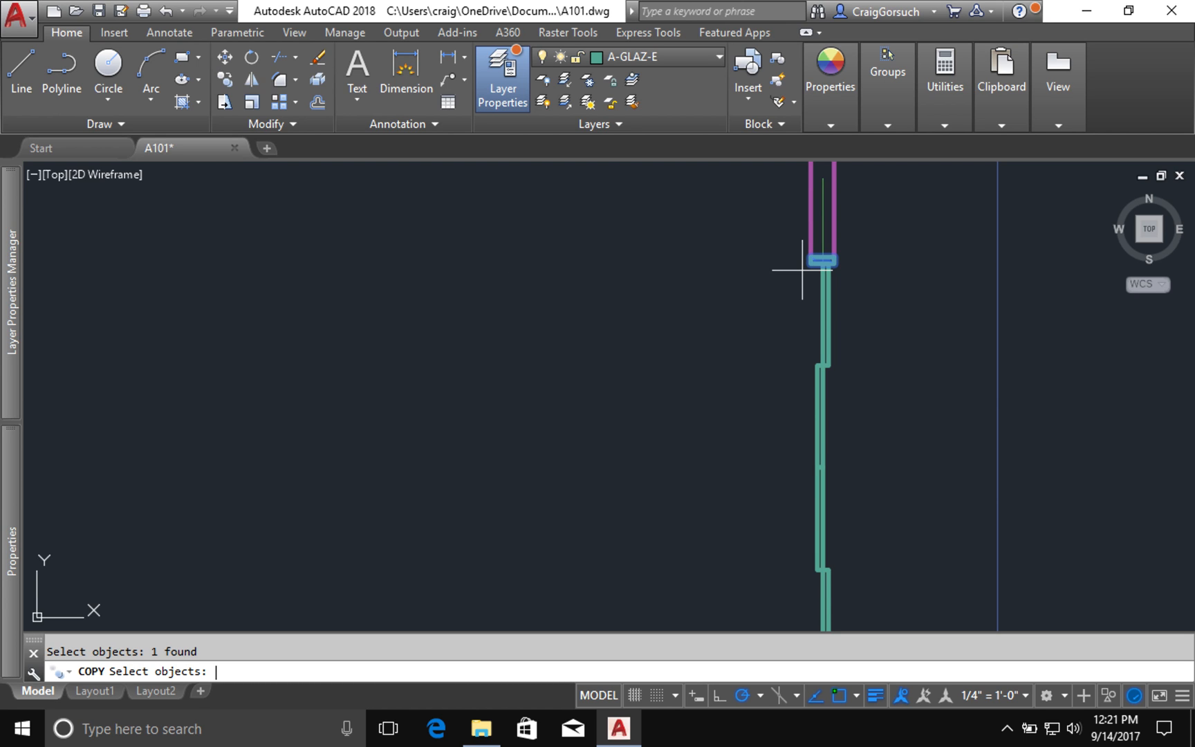
pyautogui.press('Return')
pyautogui.click(553, 280)
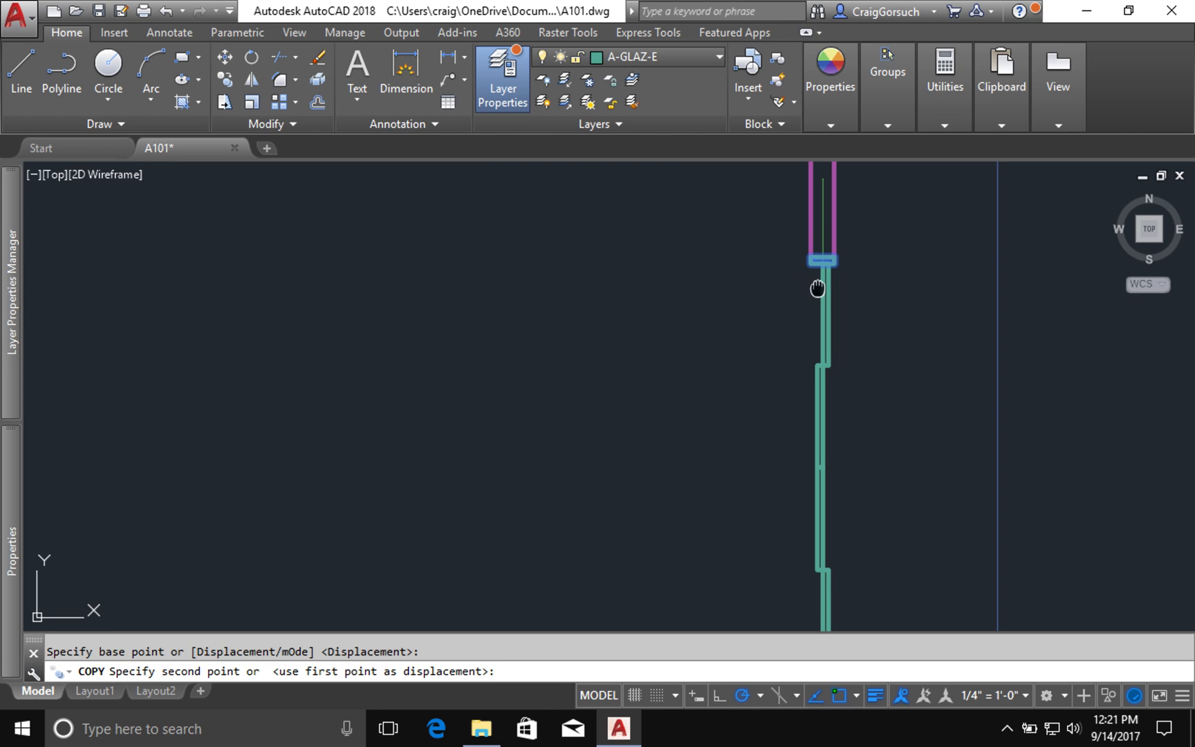
pyautogui.moveTo(413, 281); pyautogui.dragTo(945, 289, button='middle')
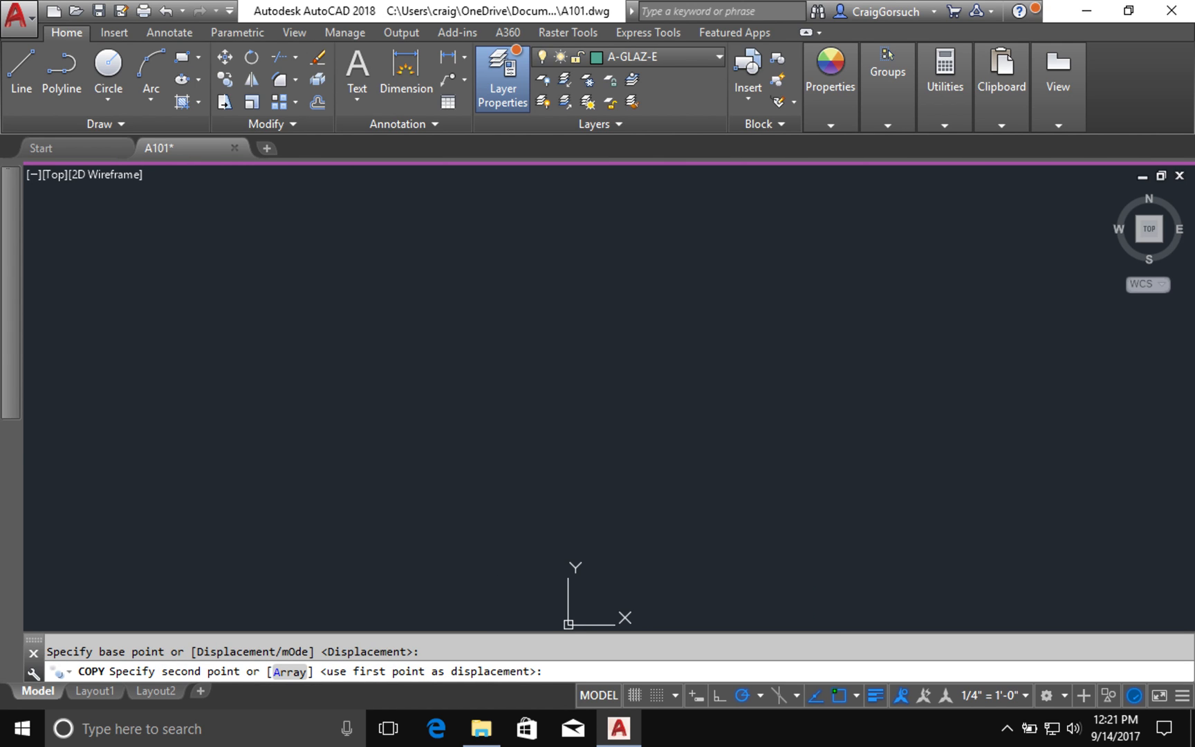
pyautogui.moveTo(530, 341); pyautogui.dragTo(573, 353, button='middle')
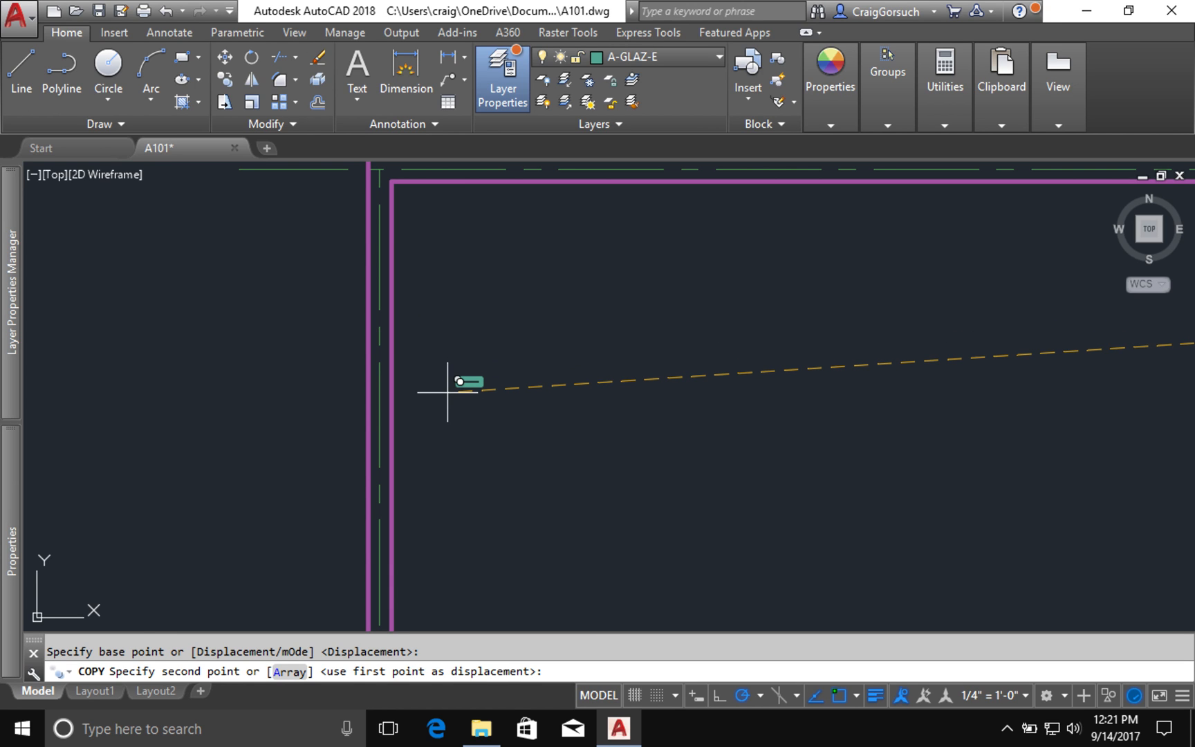
pyautogui.click(447, 392)
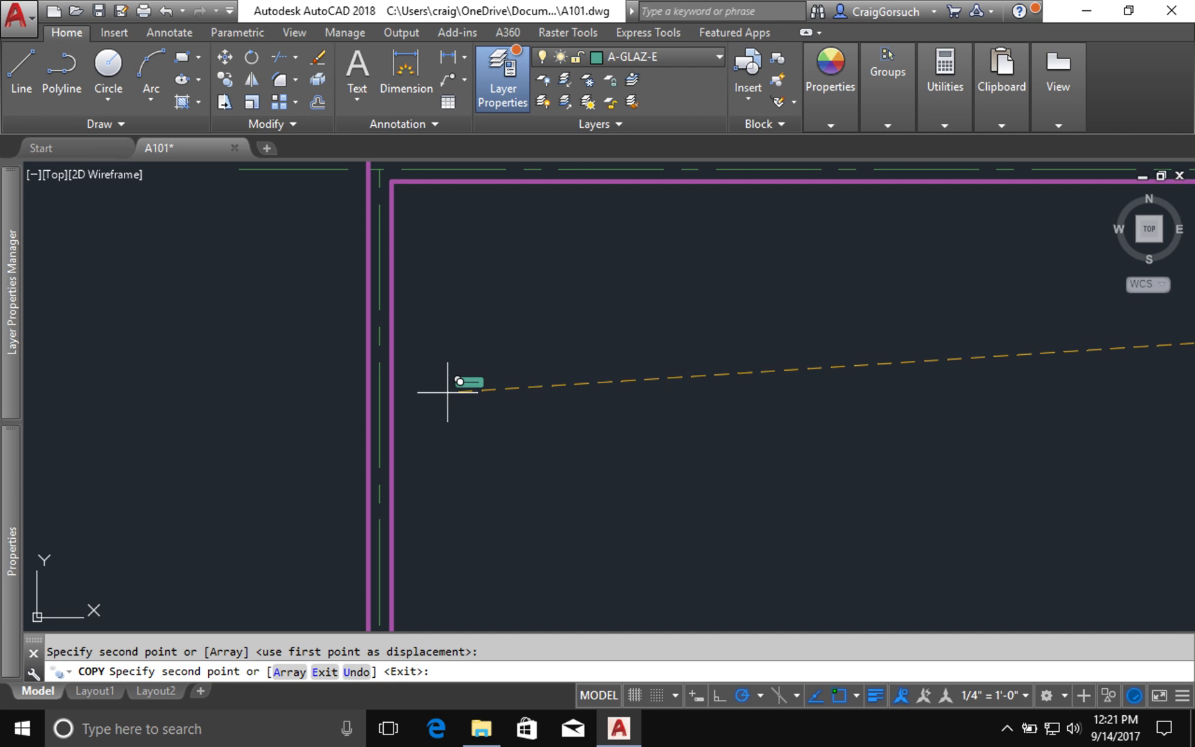
pyautogui.press('Return')
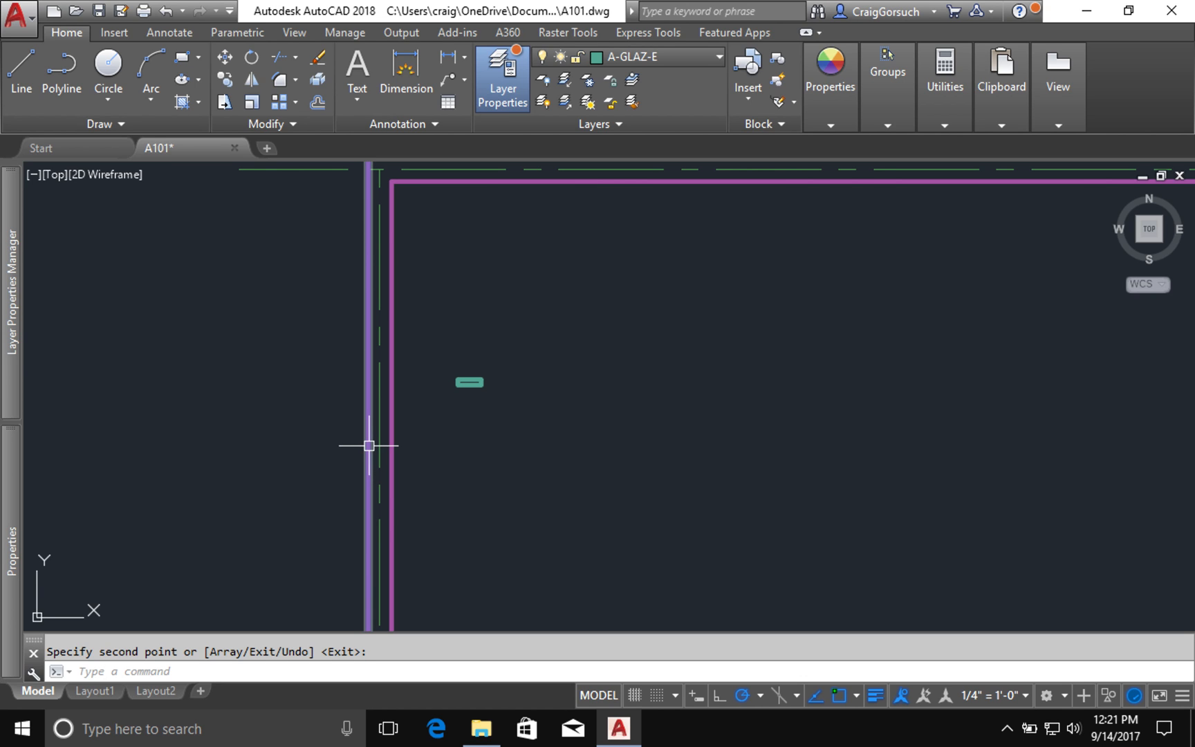
# Step: Offset the upper wall's horizontal centerline 4'3" downward across the left wall
pyautogui.write('o')
pyautogui.press('Return')
pyautogui.write("4'")
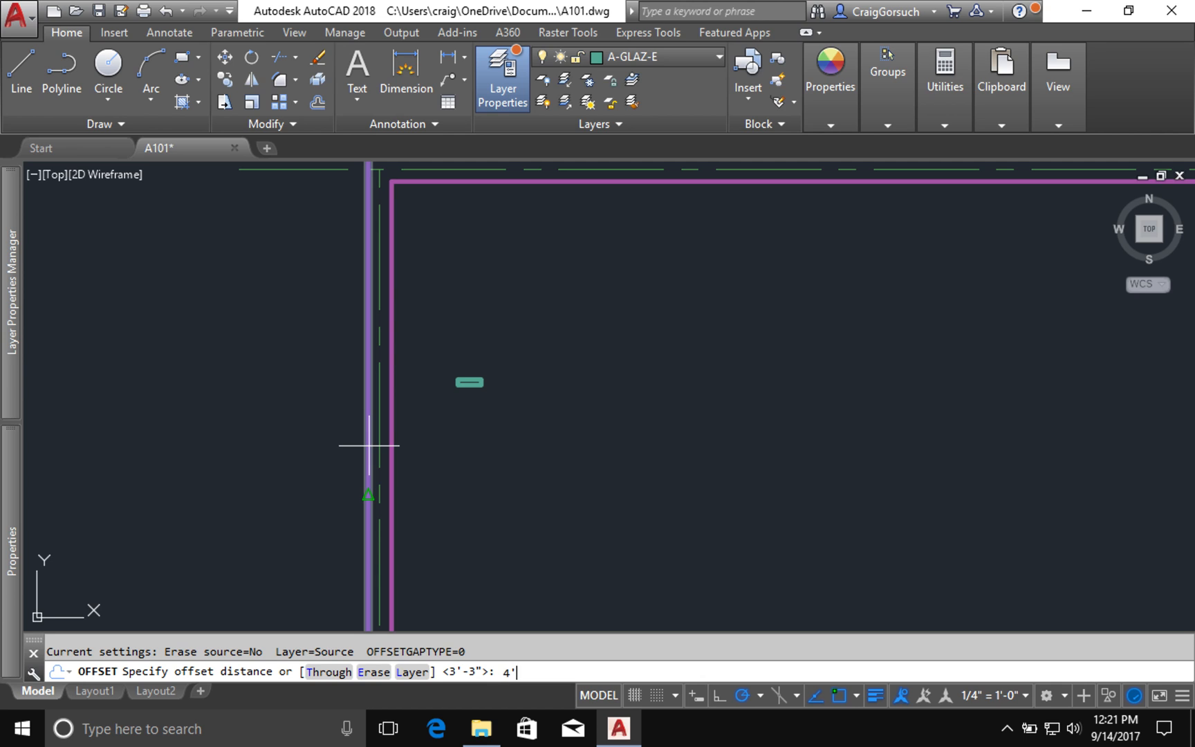
pyautogui.write('3')
pyautogui.press('Return')
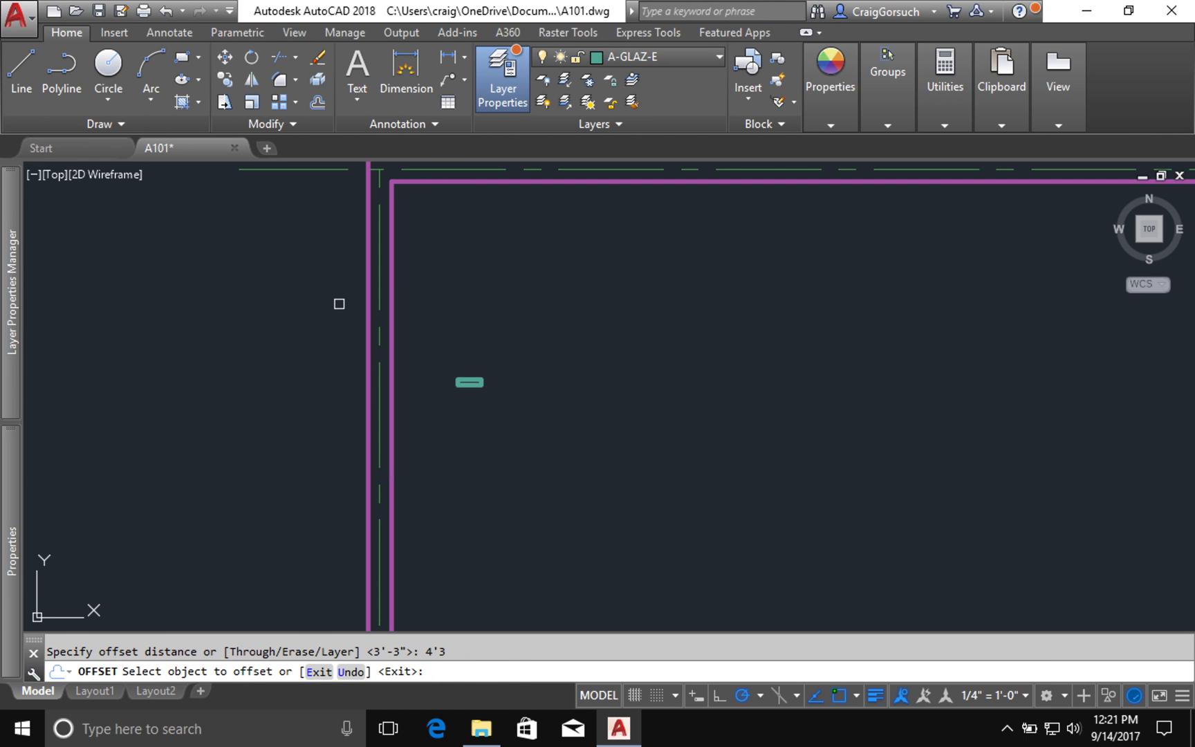
pyautogui.click(312, 166)
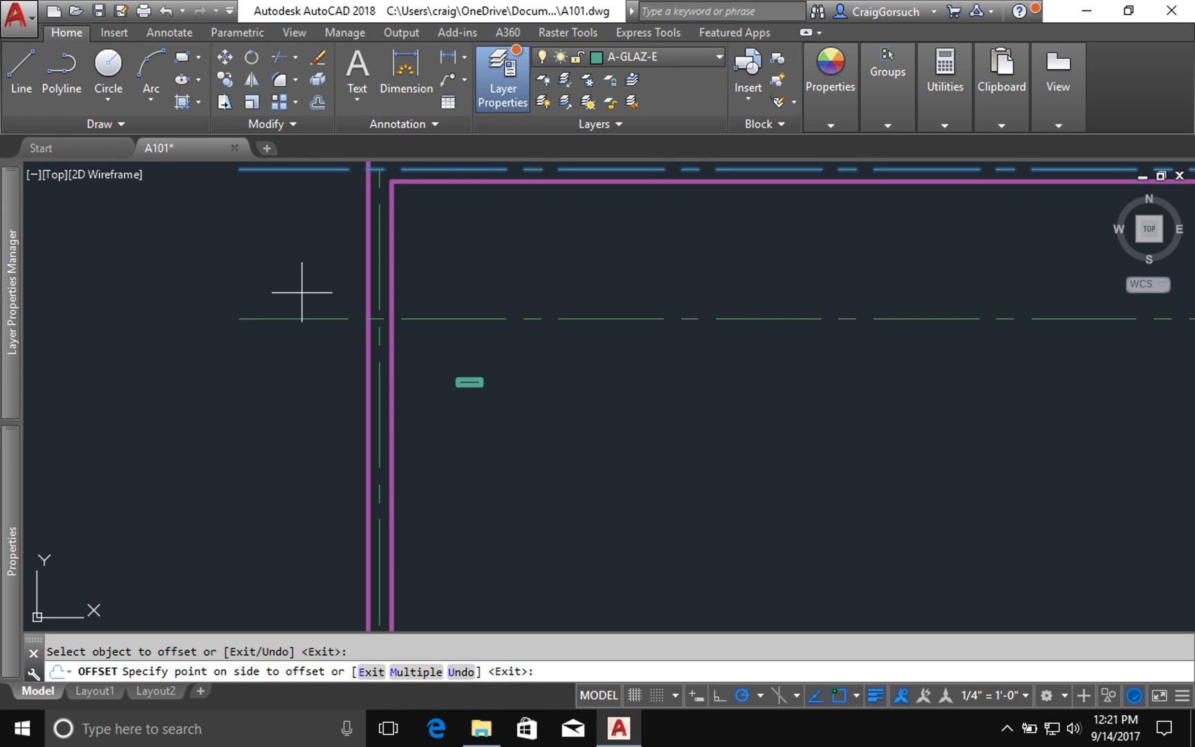
pyautogui.click(302, 292)
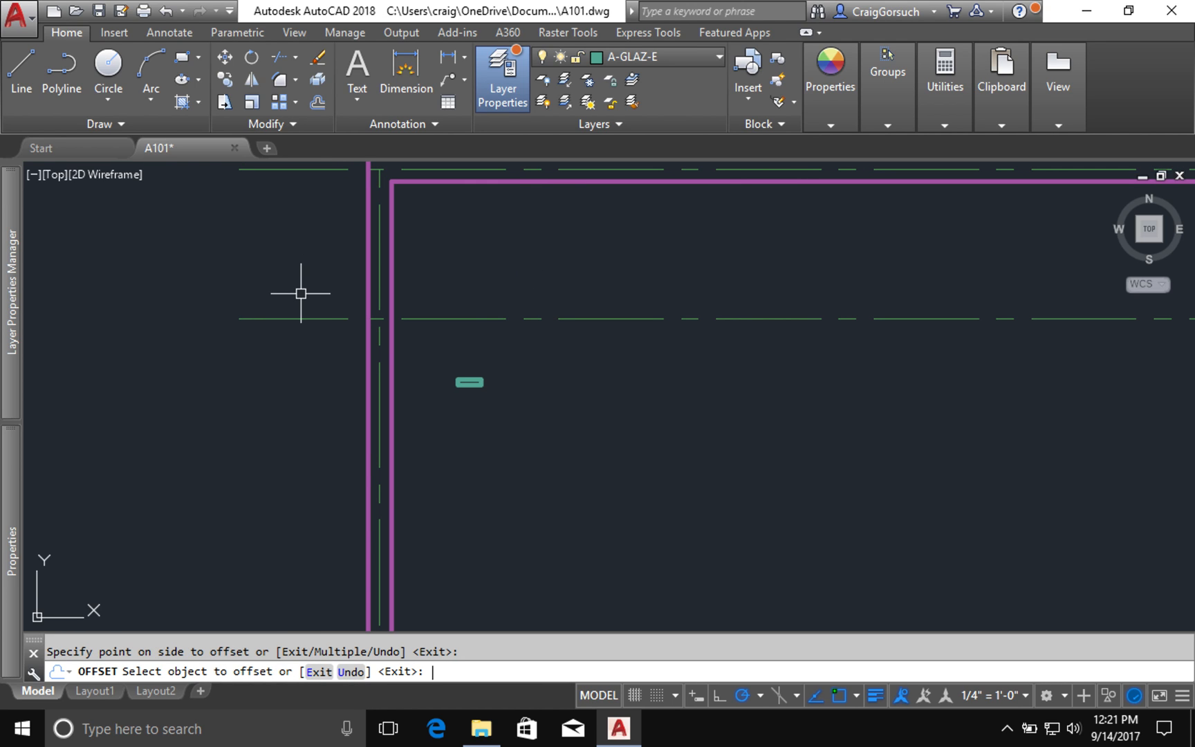
# Step: Offset the horizontal construction line crossing the left wall 6' downward to mark the opening's lower edge
pyautogui.write('o')
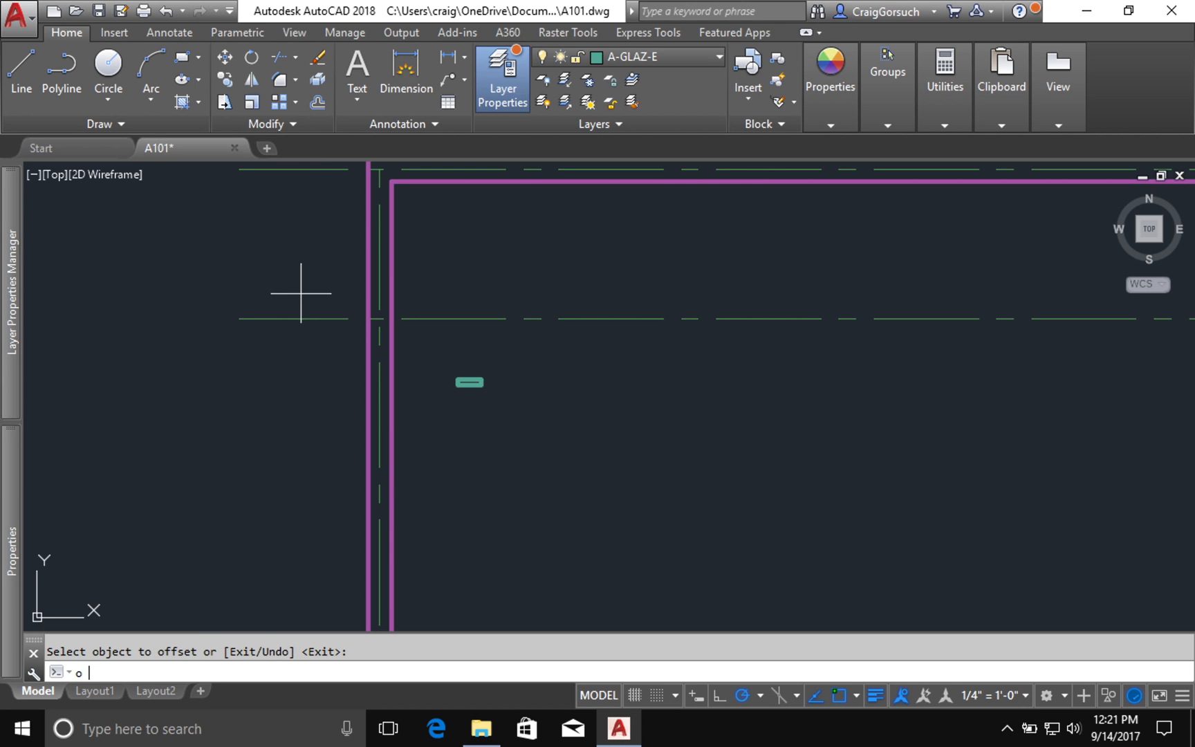
pyautogui.write(" 6'")
pyautogui.press('Return')
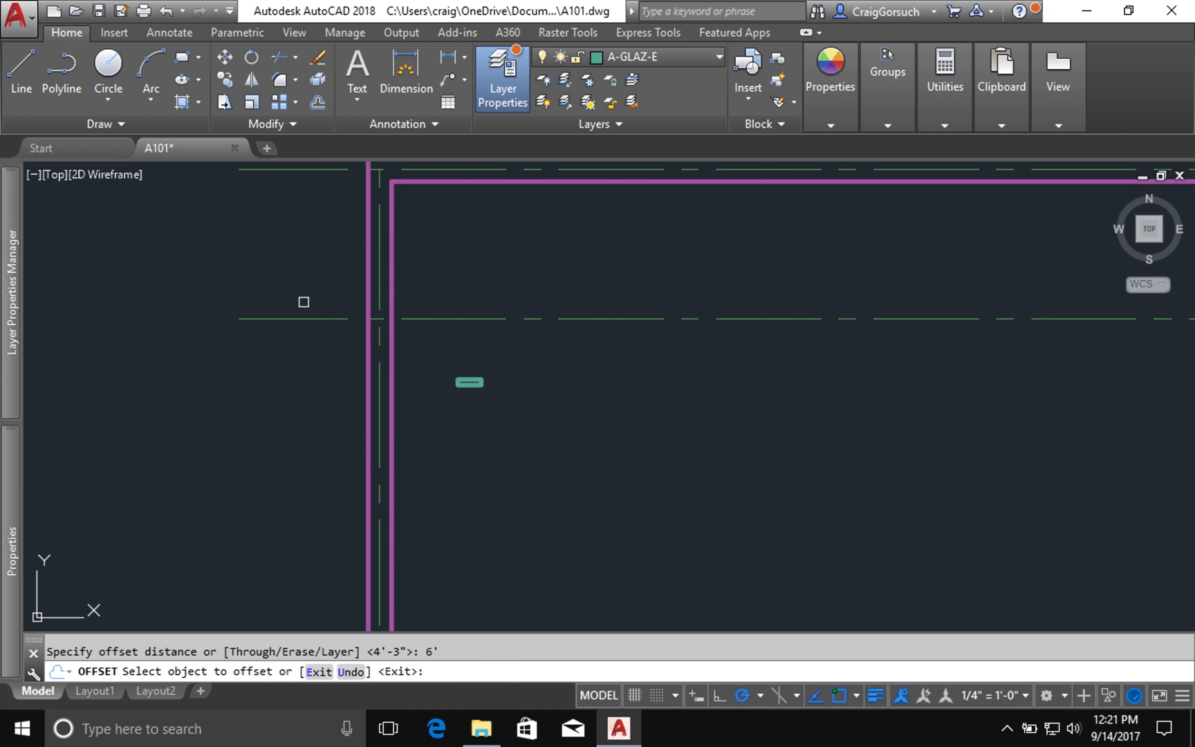
pyautogui.click(310, 322)
pyautogui.click(305, 416)
pyautogui.press('Return')
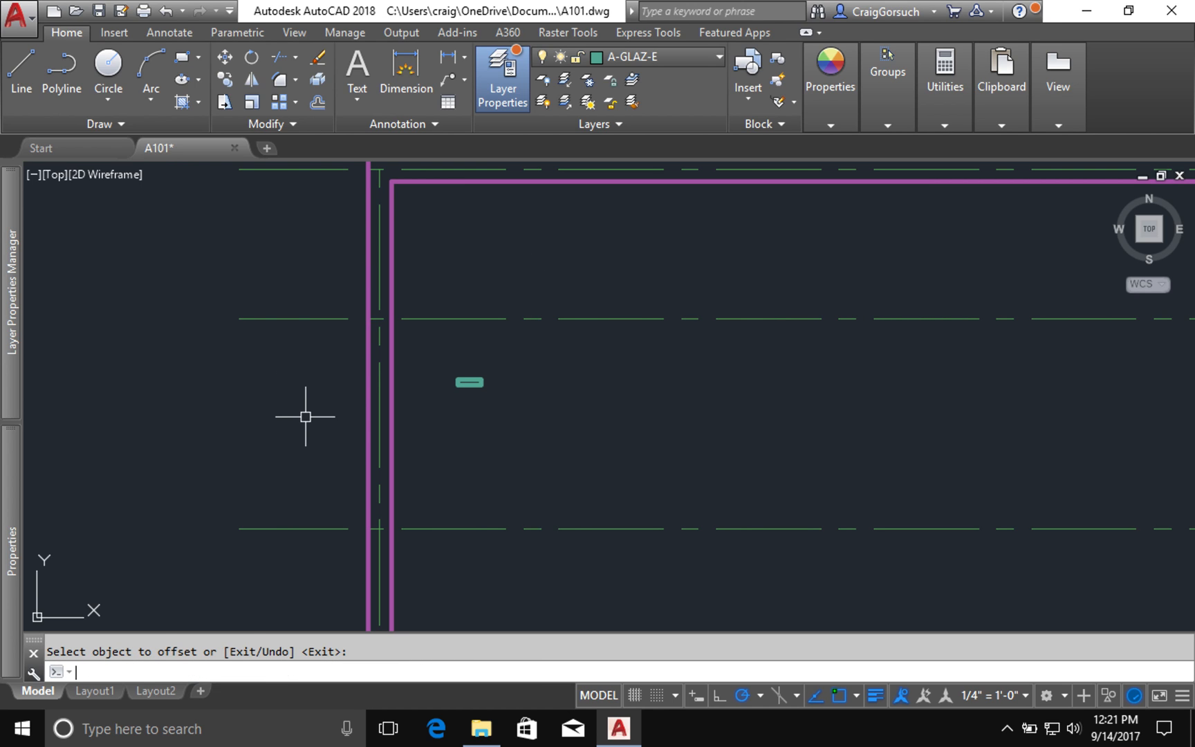
# Step: Trim both faces of the left exterior wall between the two horizontal construction lines to cut the window opening
pyautogui.write('tr')
pyautogui.press('Return')
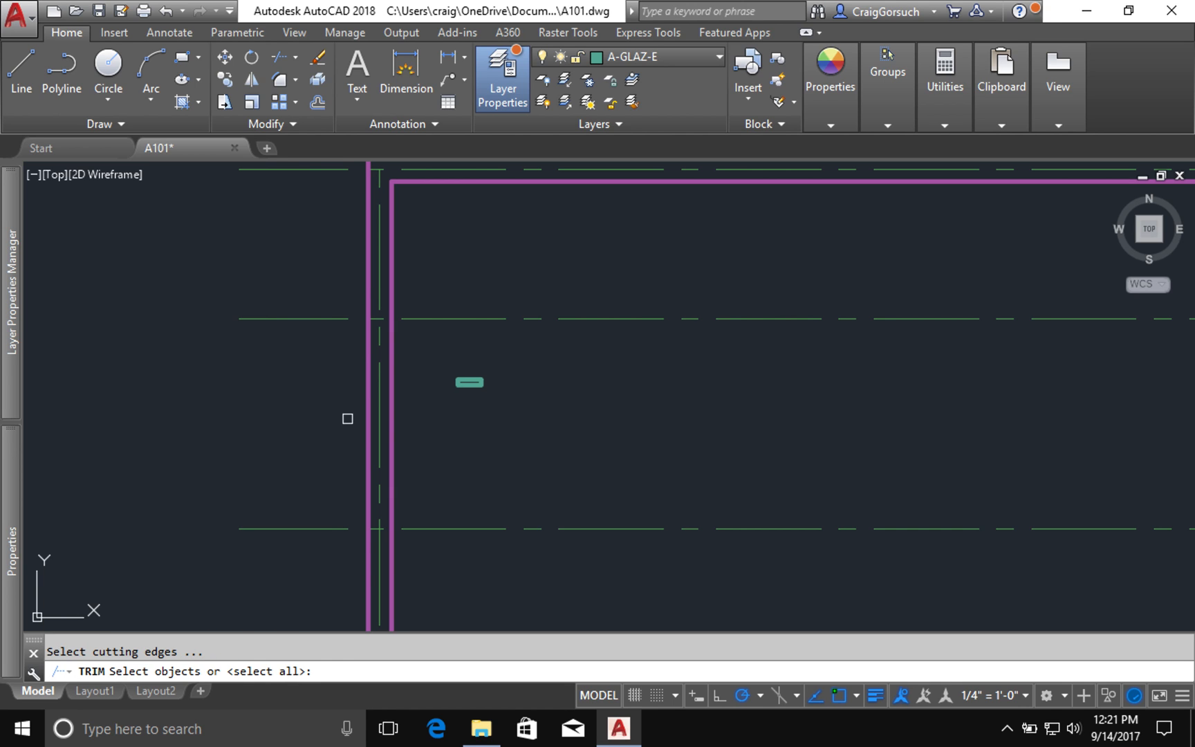
pyautogui.click(725, 300)
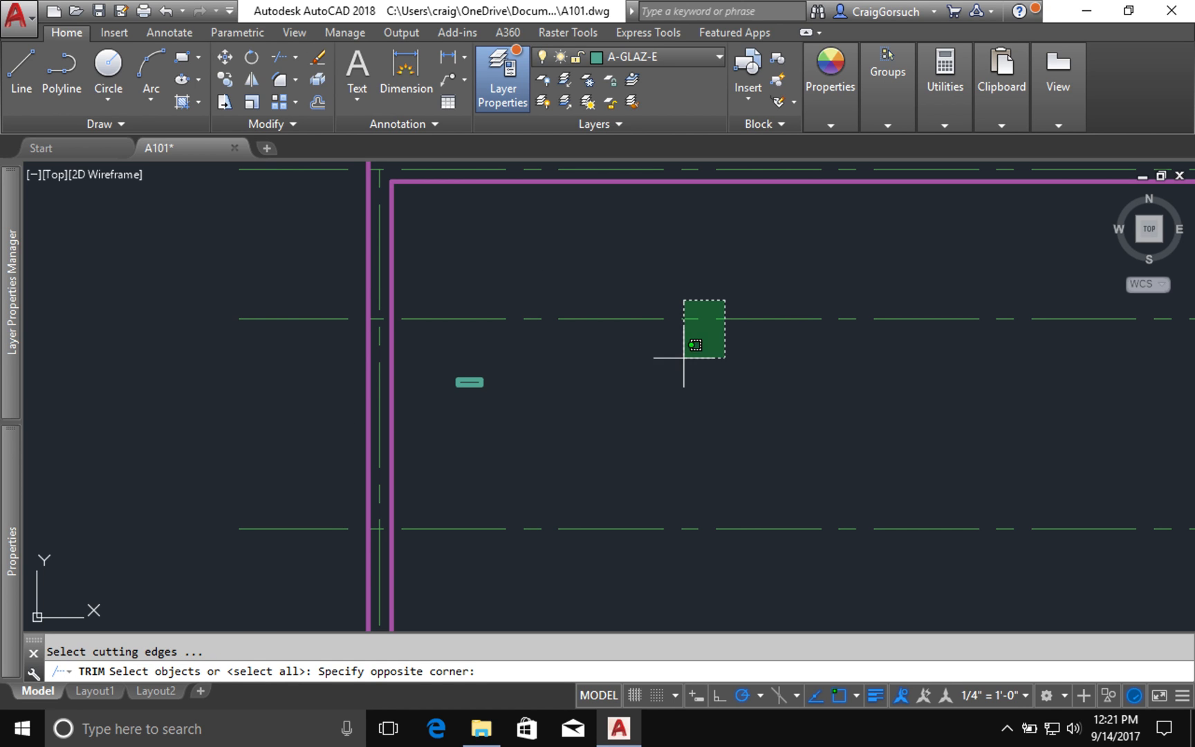
pyautogui.click(624, 583)
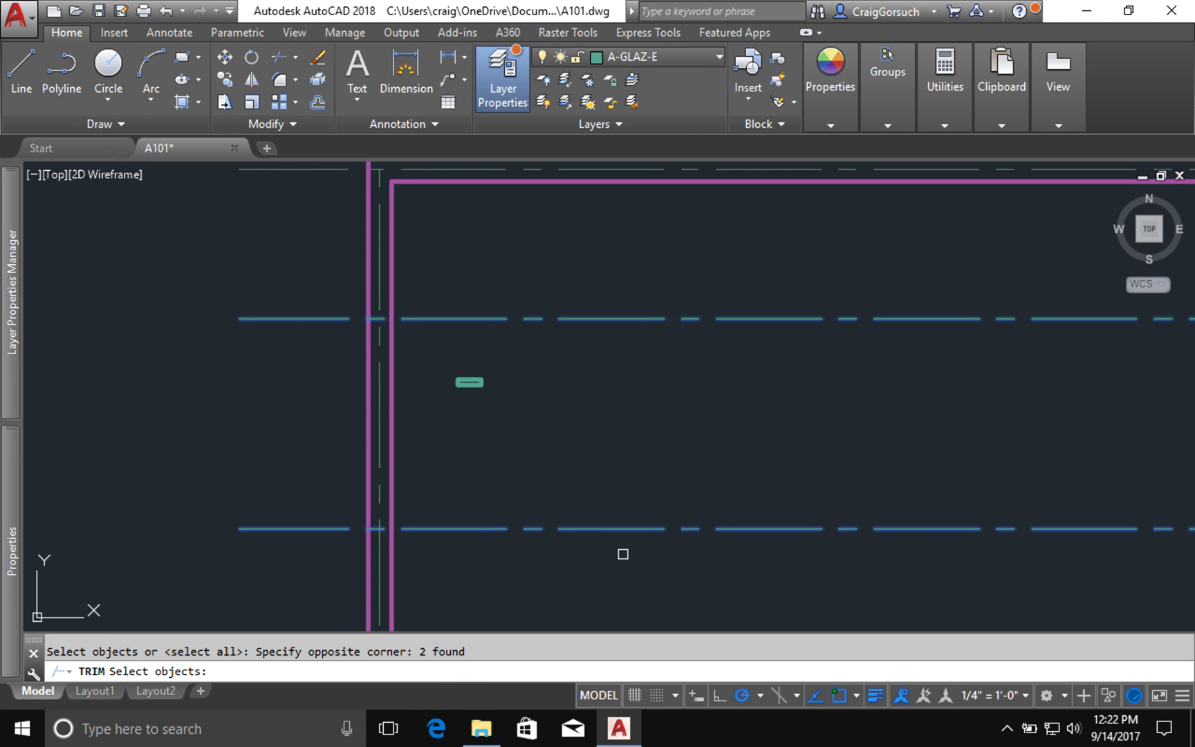
pyautogui.press('Return')
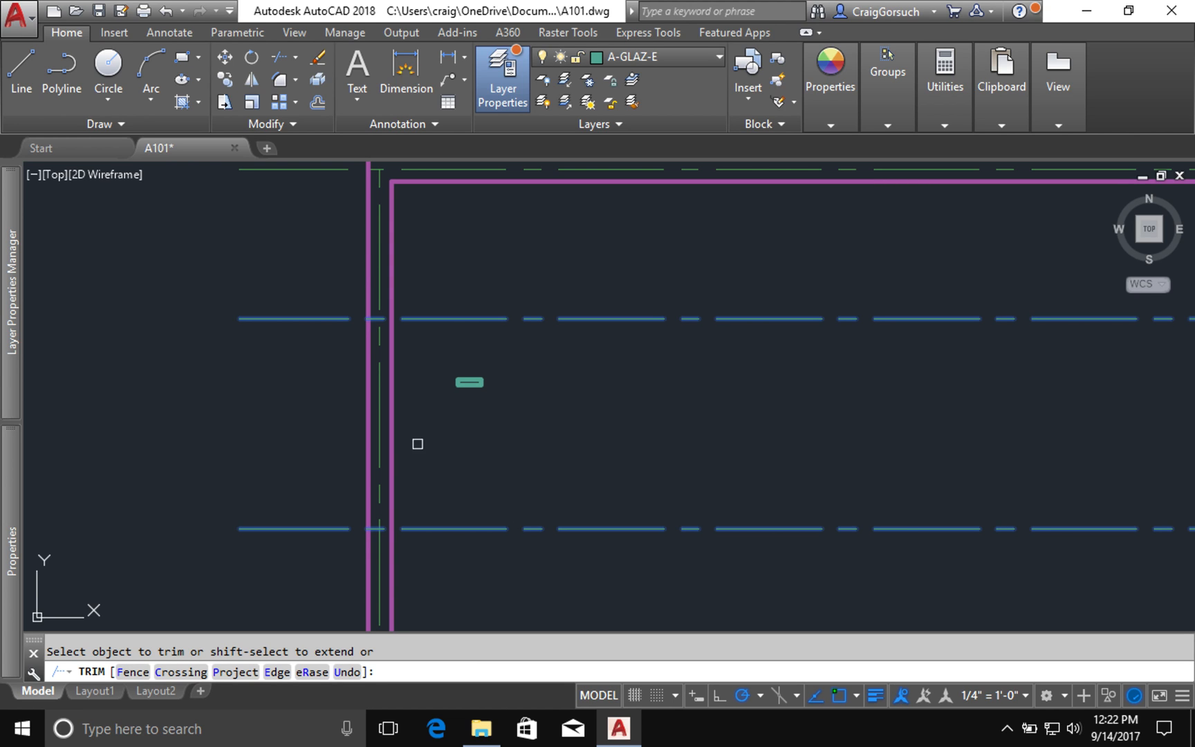
pyautogui.click(390, 416)
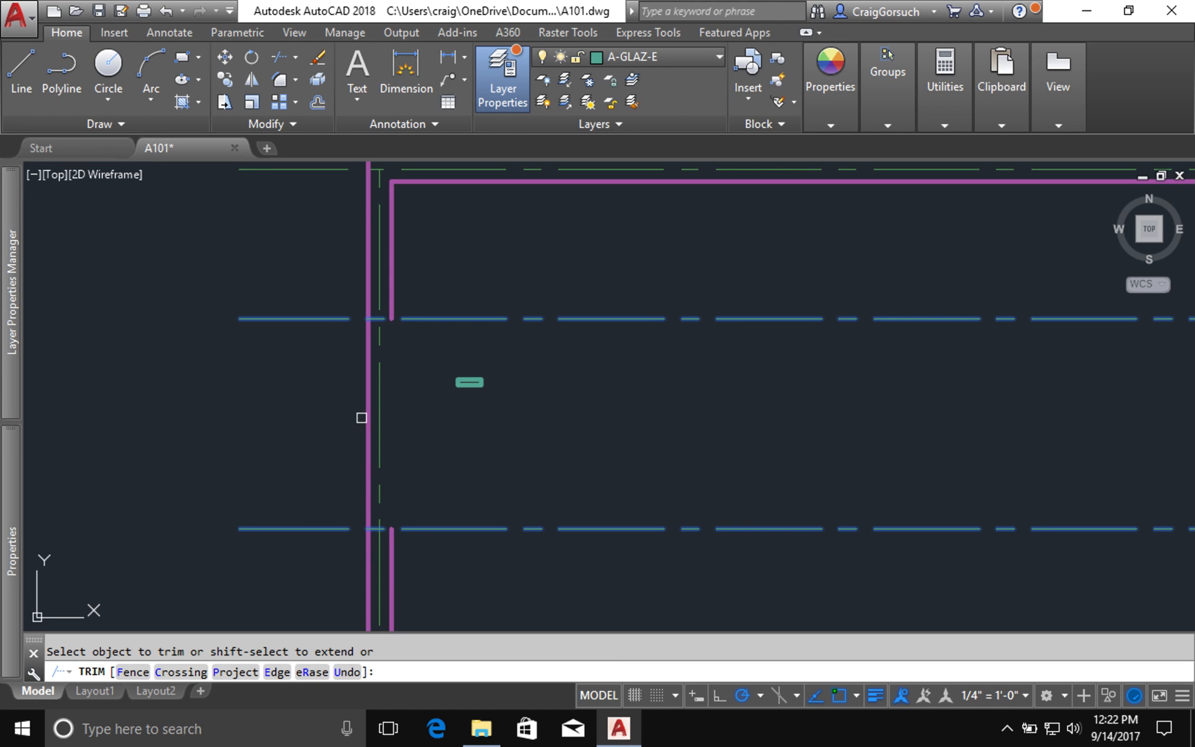
pyautogui.click(365, 417)
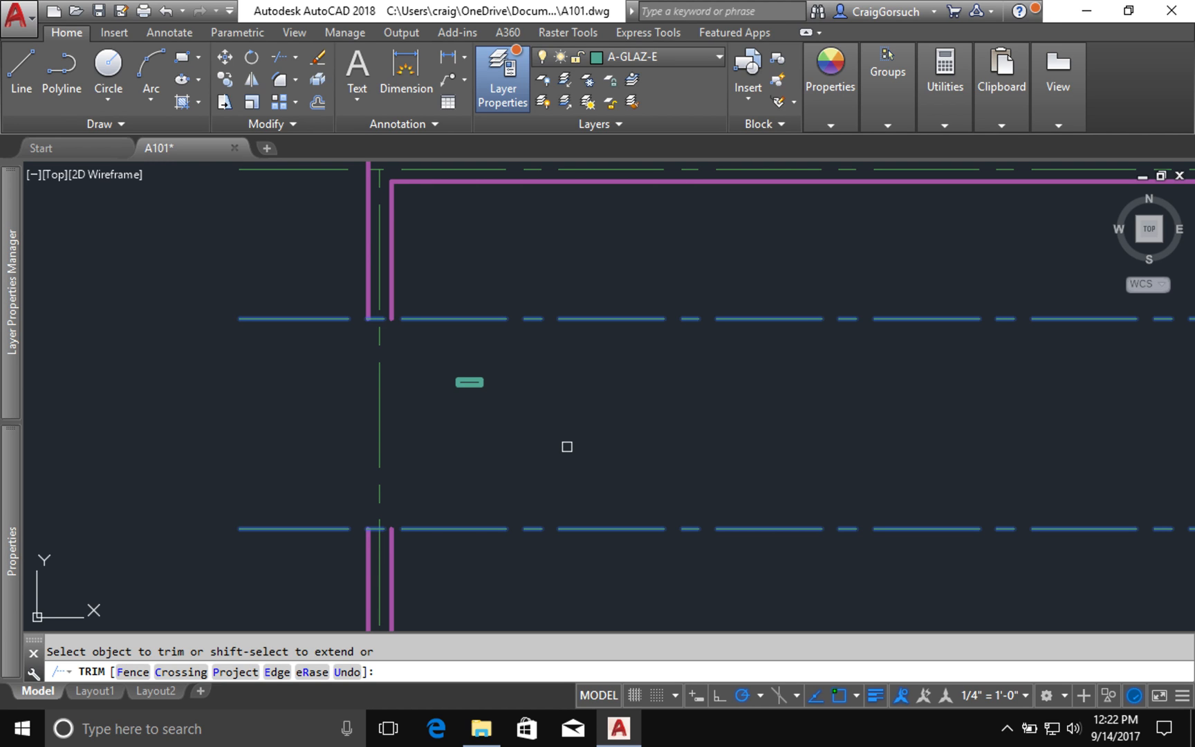
pyautogui.press('Return')
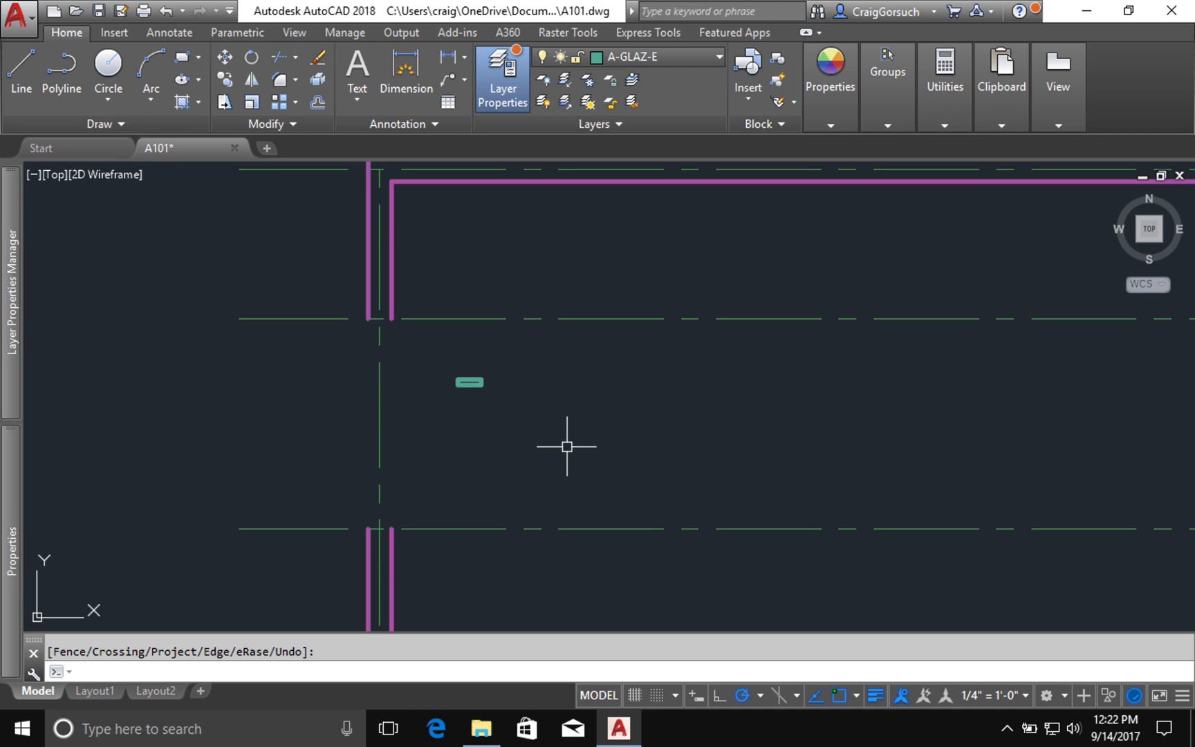
# Step: Erase the two horizontal construction lines at the opening's edges by reusing the previous selection set
pyautogui.write('e')
pyautogui.press('Return')
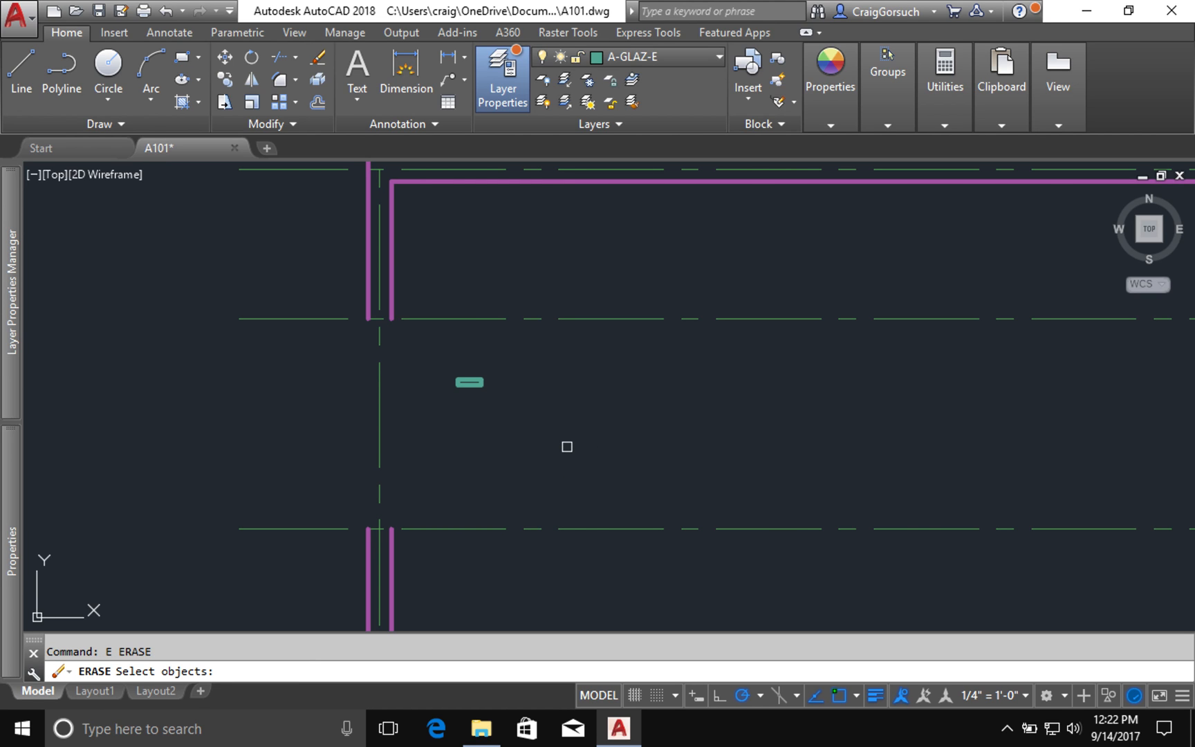
pyautogui.write('p')
pyautogui.press('Return')
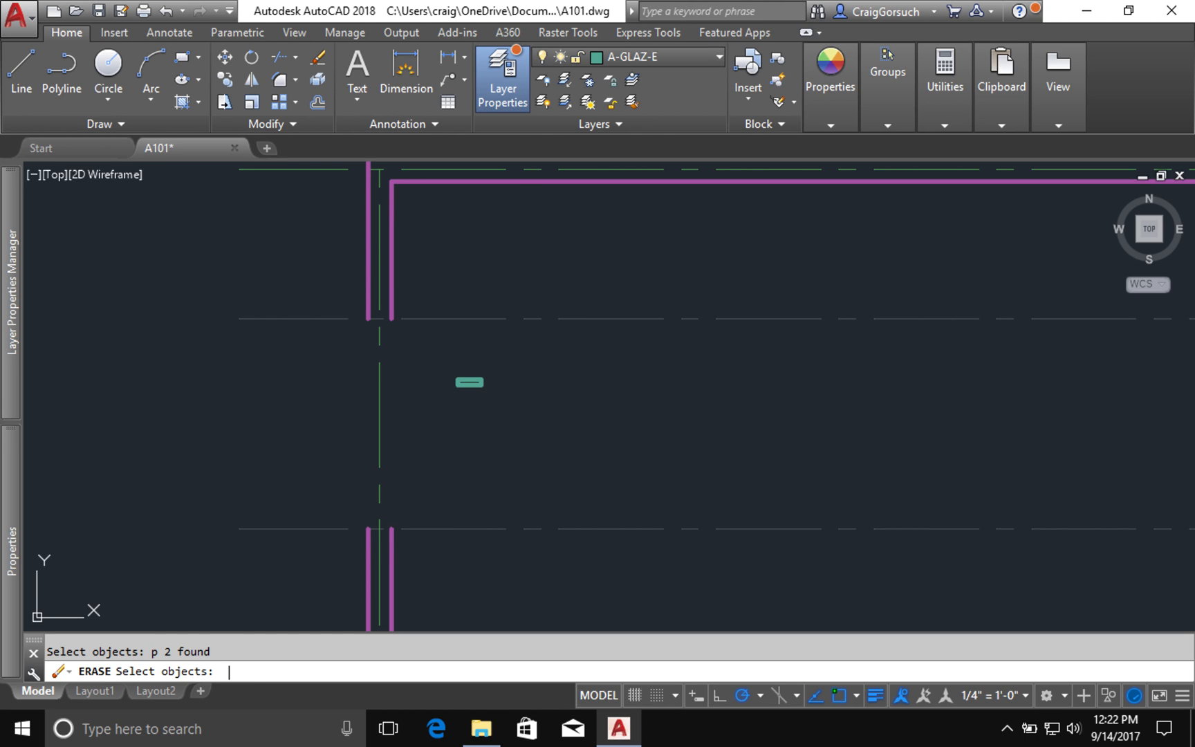
pyautogui.press('Return')
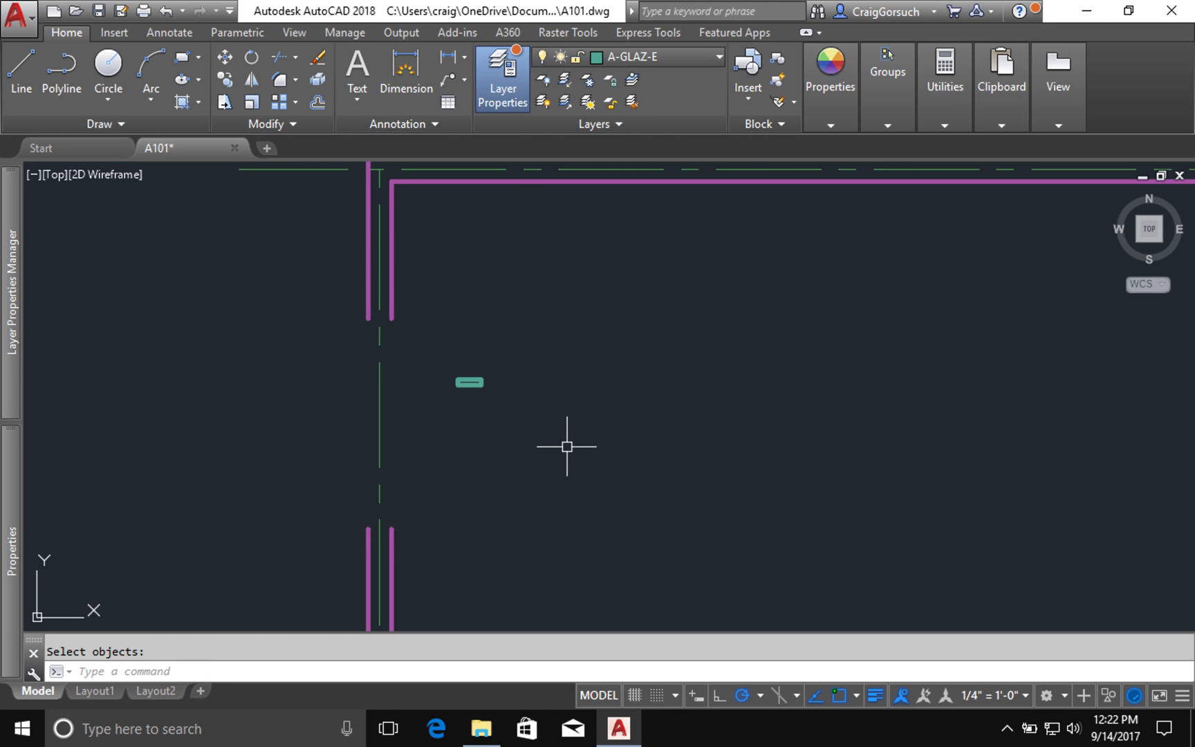
# Step: Move the loose frame rectangle by its upper-left corner to the outer wall line's endpoint at the opening's upper edge
pyautogui.write('m')
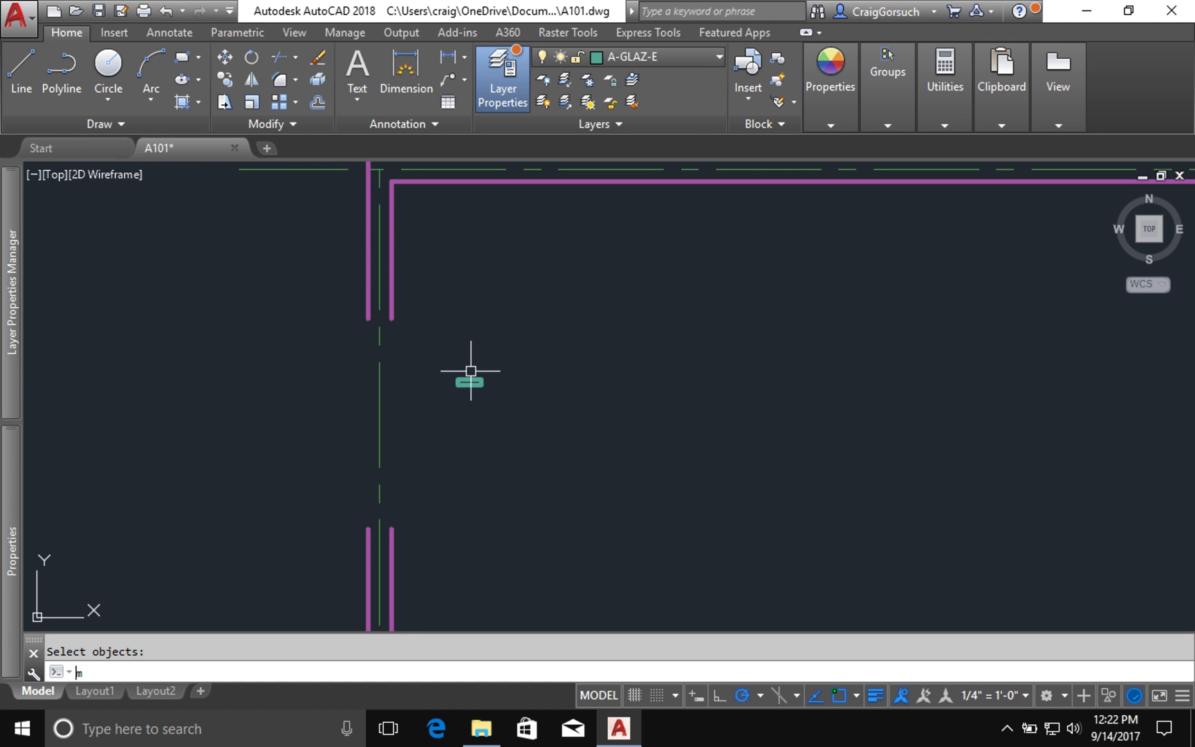
pyautogui.press('Return')
pyautogui.click(468, 377)
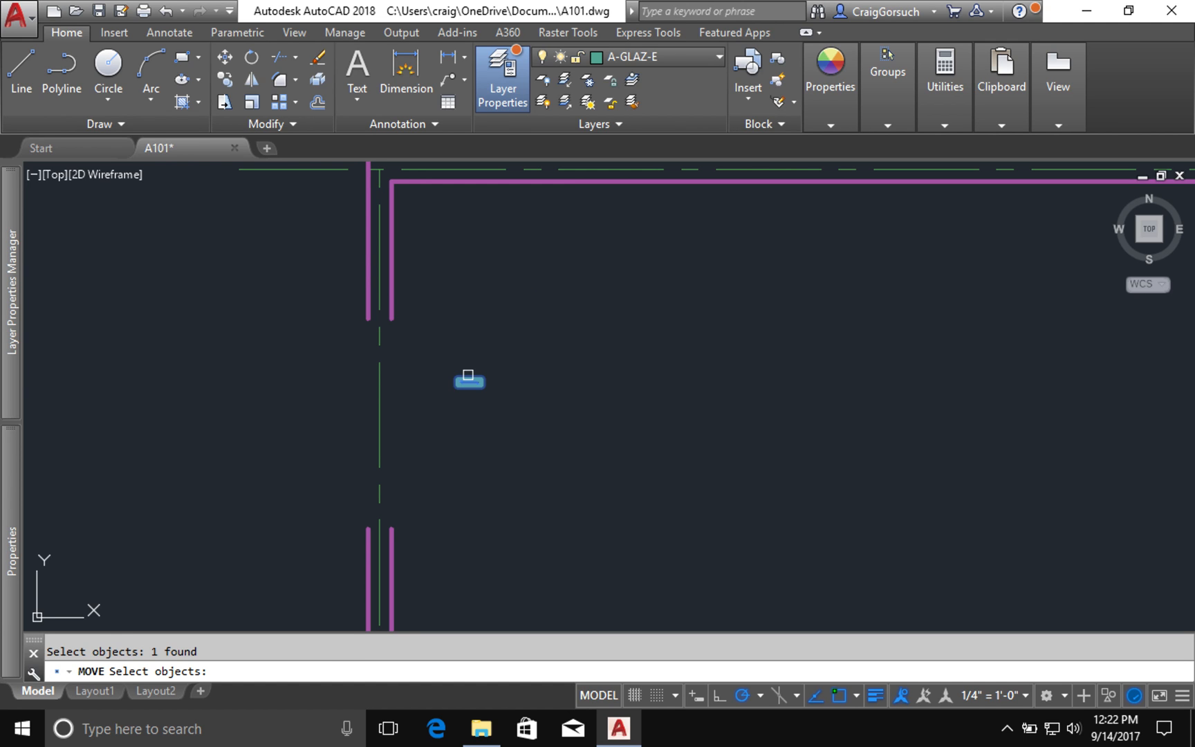
pyautogui.scroll(2, 457, 377)
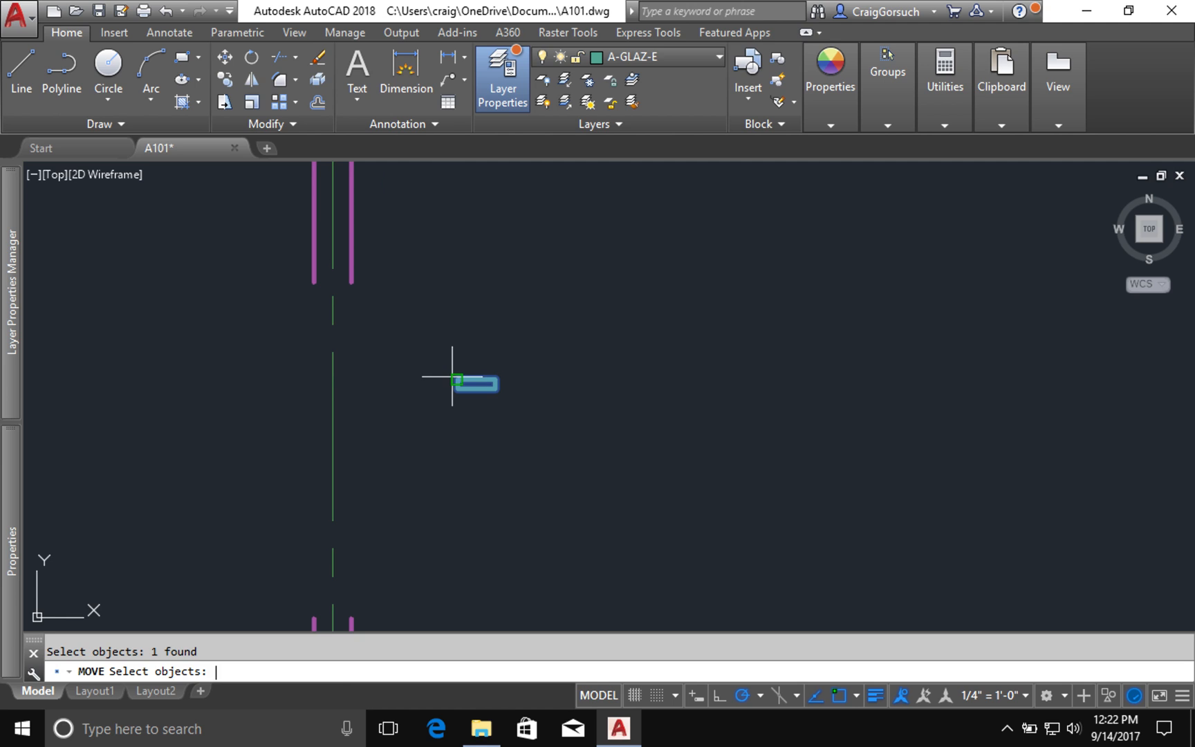
pyautogui.press('Return')
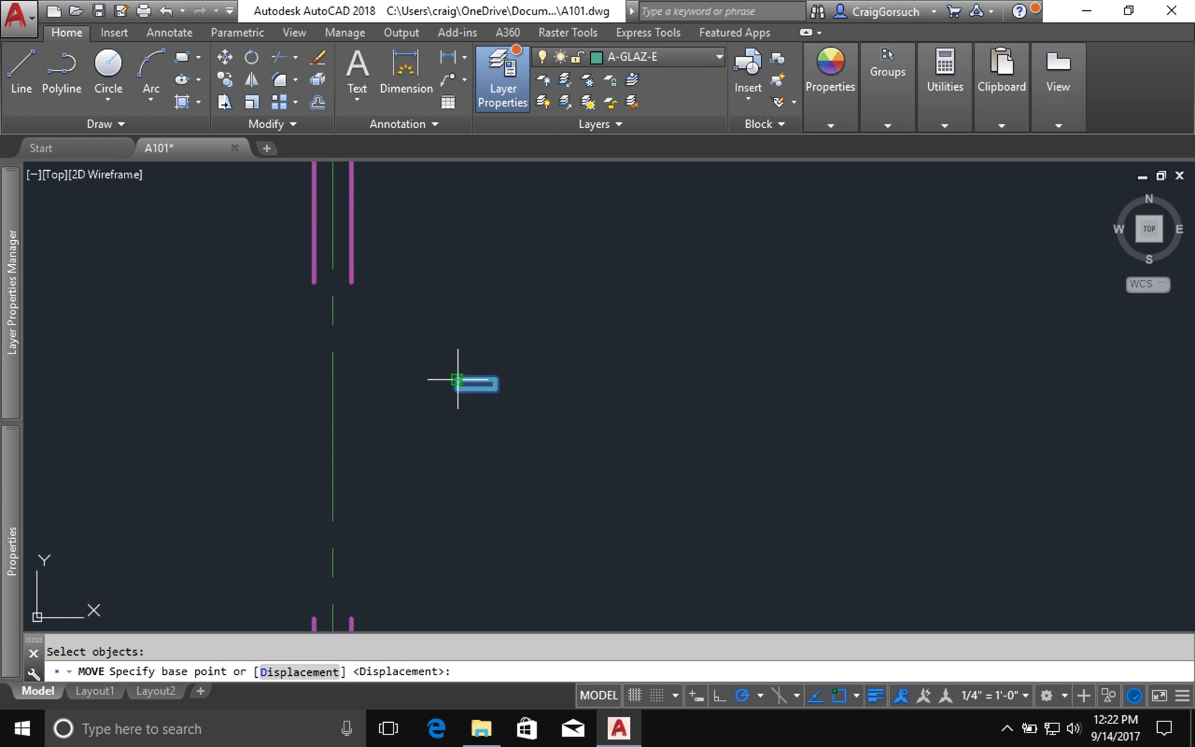
pyautogui.click(456, 379)
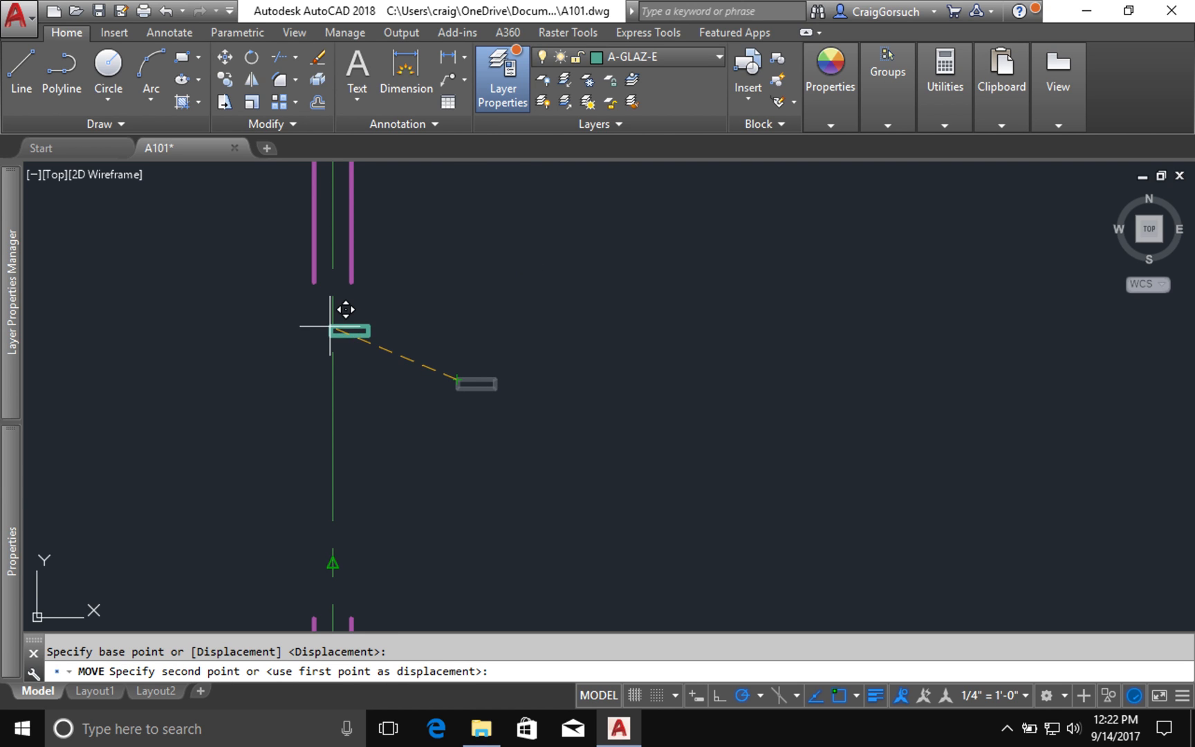
pyautogui.click(314, 282)
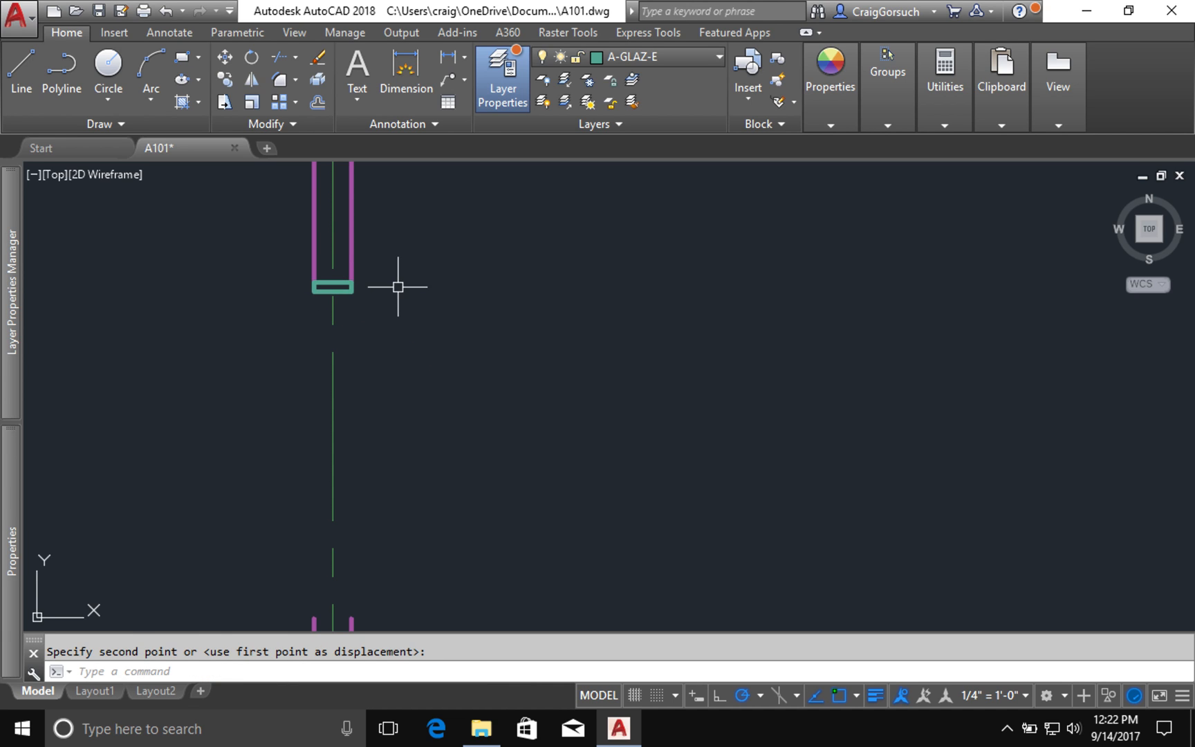
# Step: Copy the upper frame rectangle from its lower-right corner to the inner wall line's endpoint at the opening's lower edge
pyautogui.write('co')
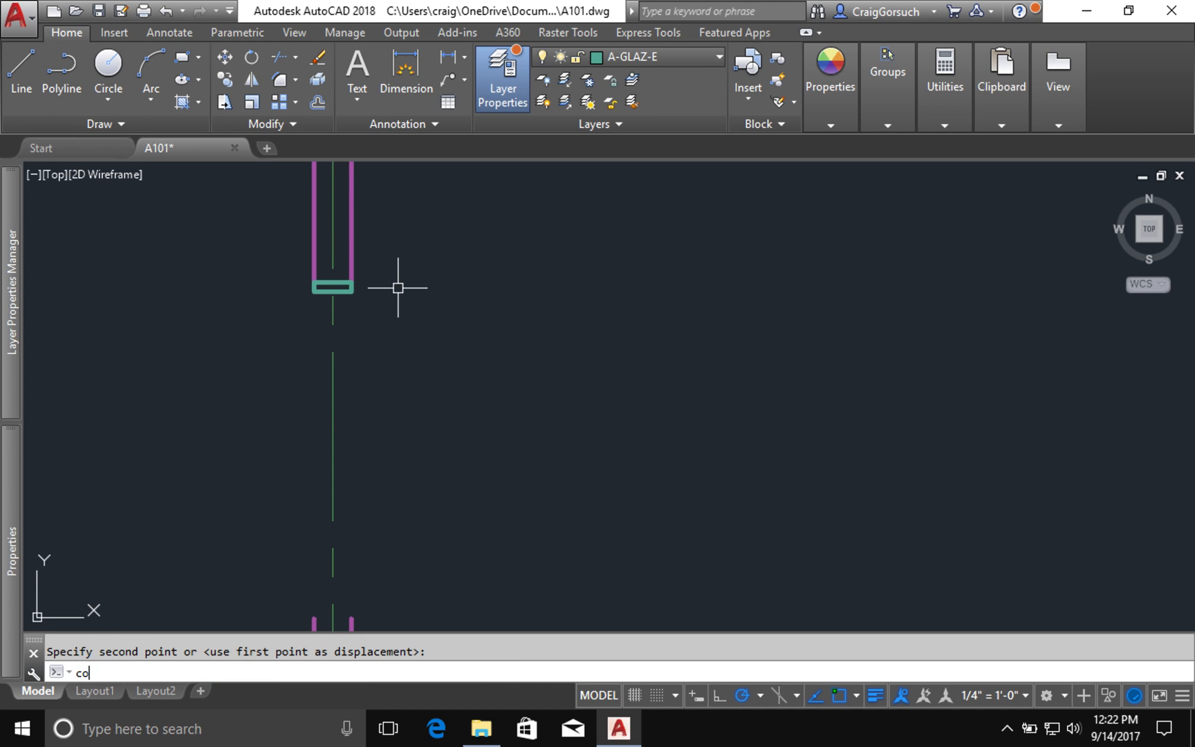
pyautogui.press('Return')
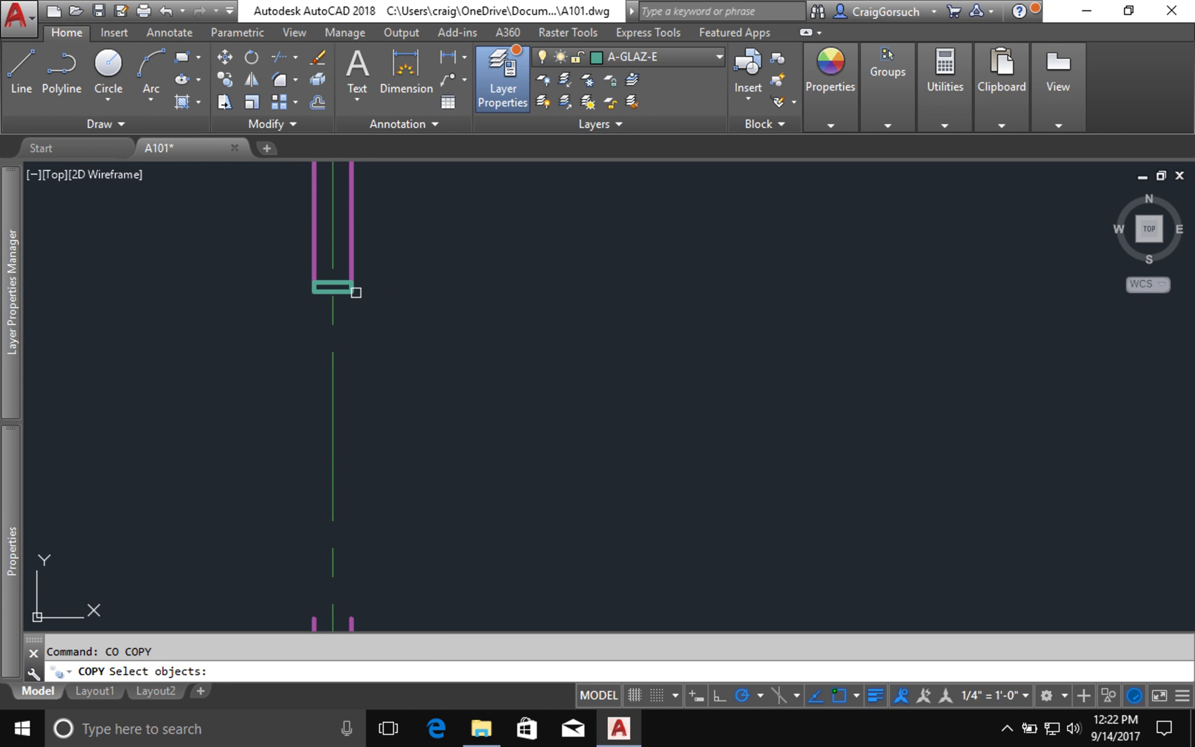
pyautogui.click(355, 292)
pyautogui.press('Return')
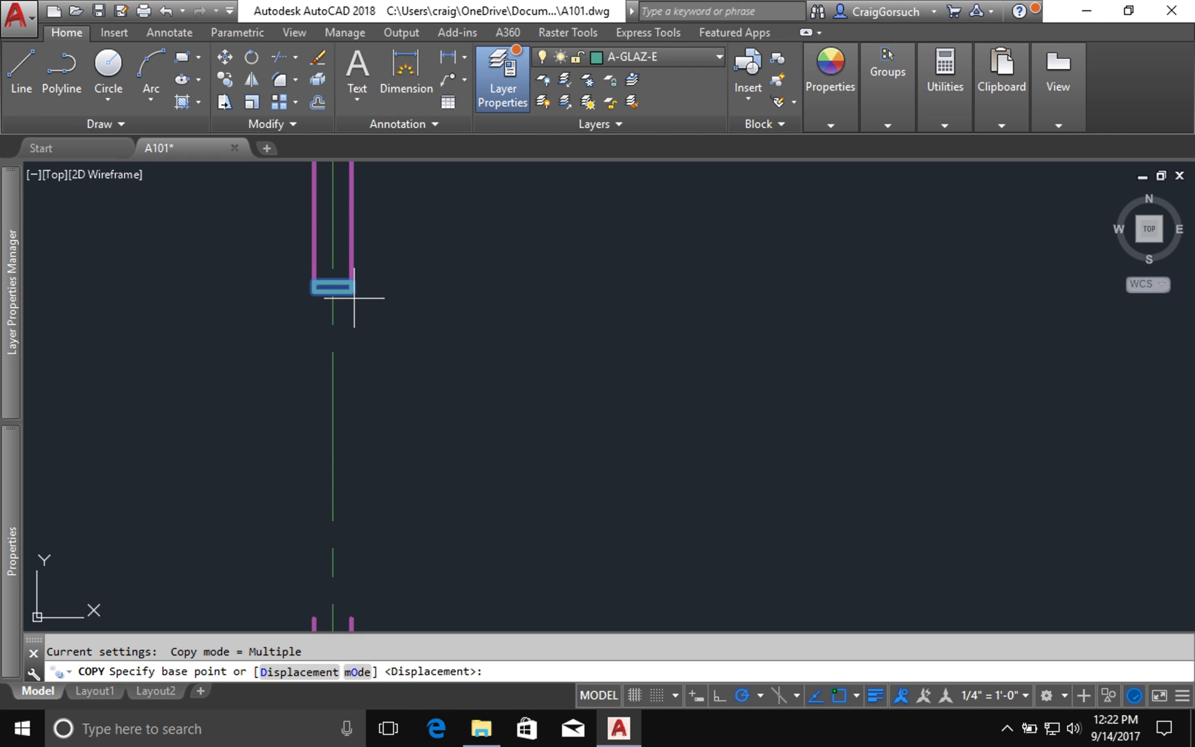
pyautogui.click(353, 291)
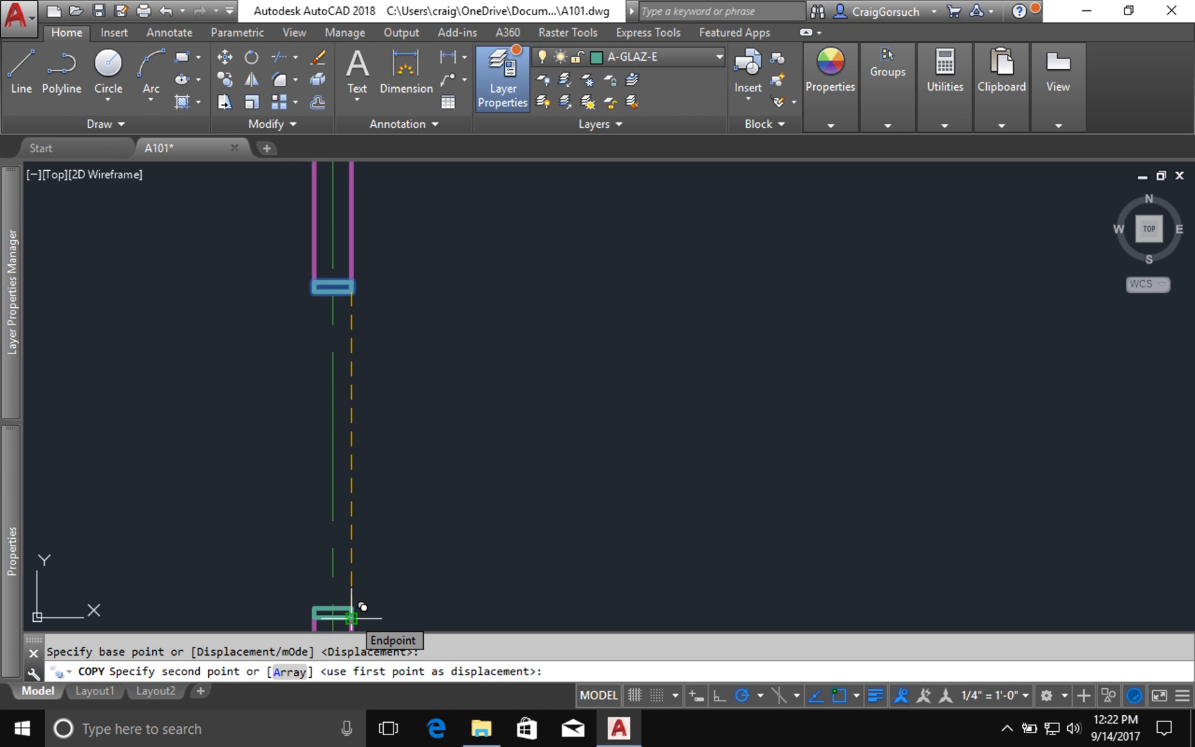
pyautogui.click(351, 616)
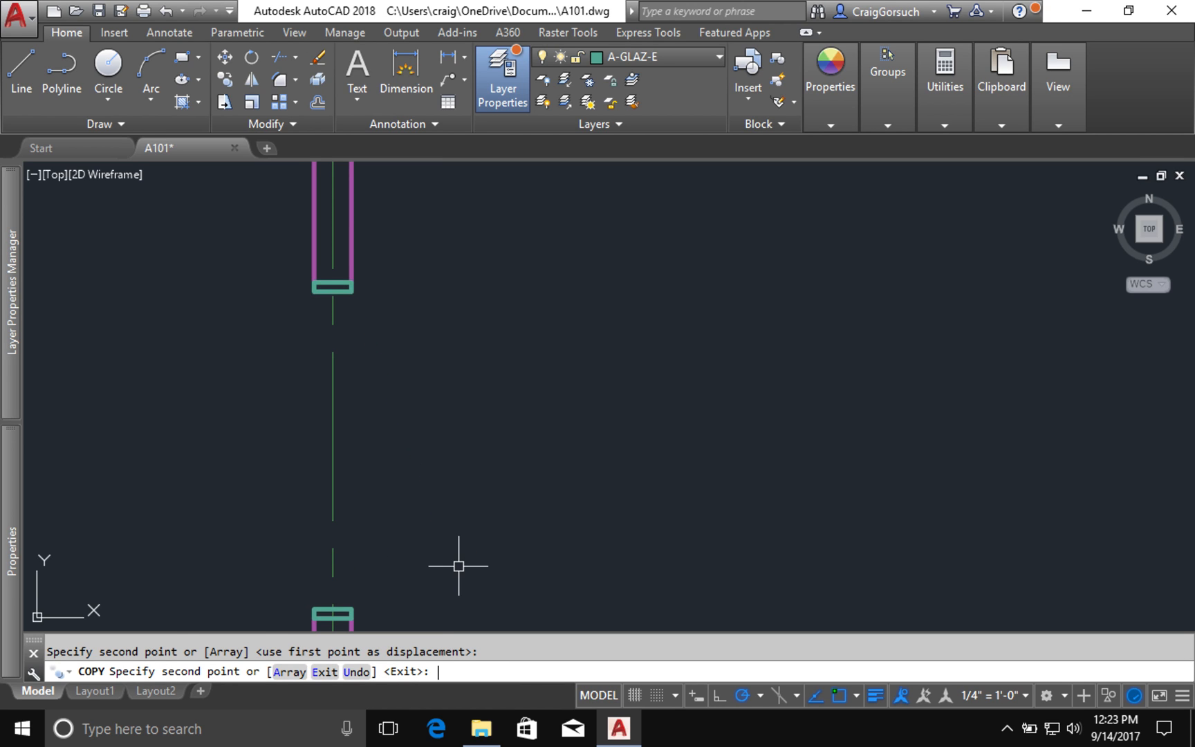
pyautogui.press('Return')
# Step: Draw a line along the outer wall face between the facing left corners of the upper and lower frame rectangles
pyautogui.moveTo(470, 553); pyautogui.dragTo(496, 488, button='middle')
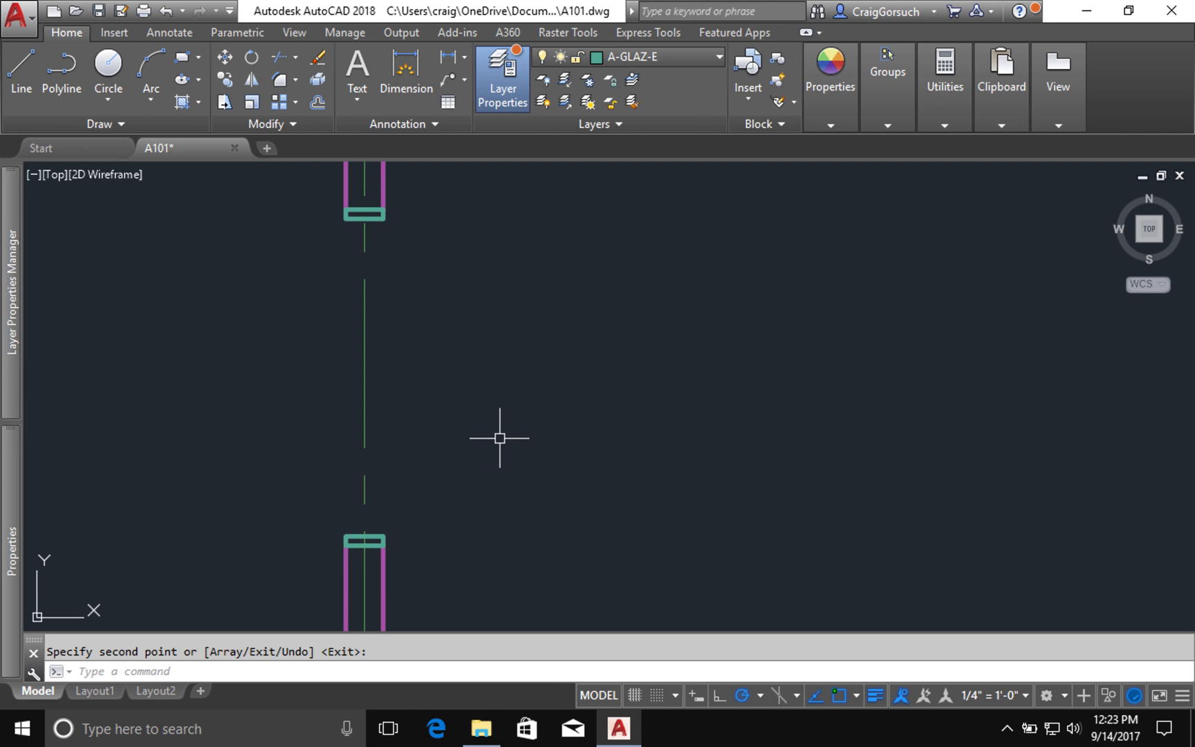
pyautogui.write('l')
pyautogui.press('Return')
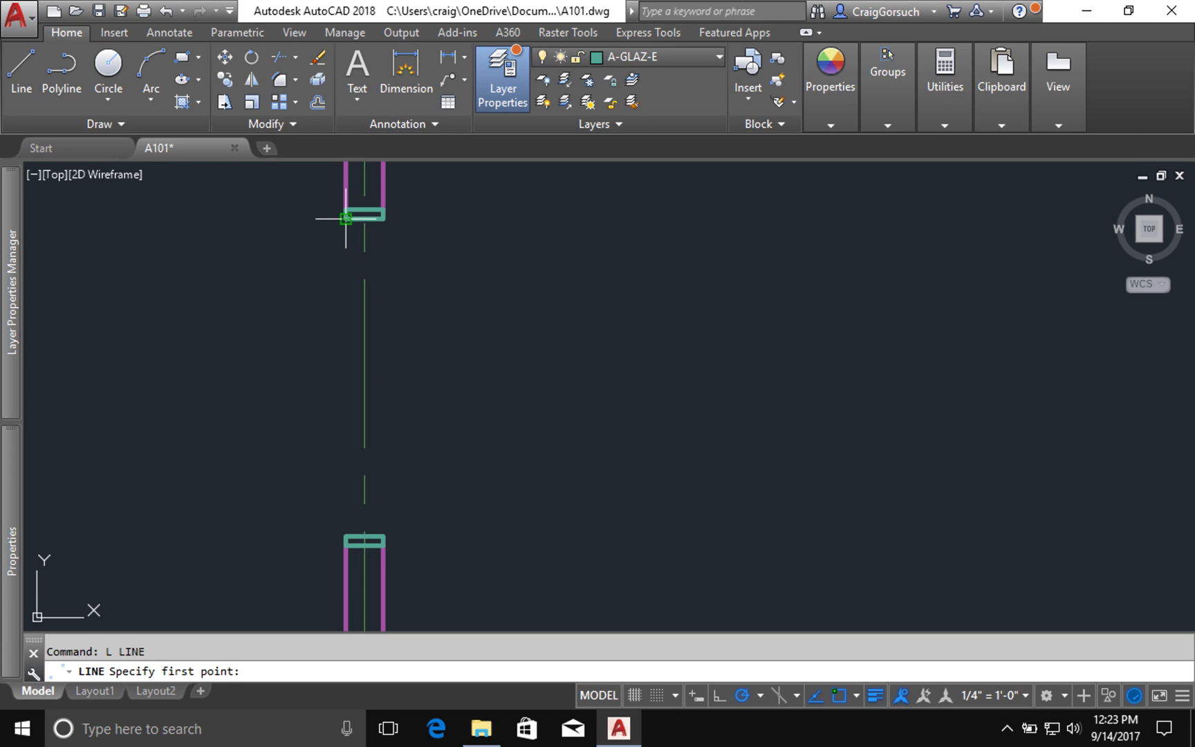
pyautogui.click(346, 219)
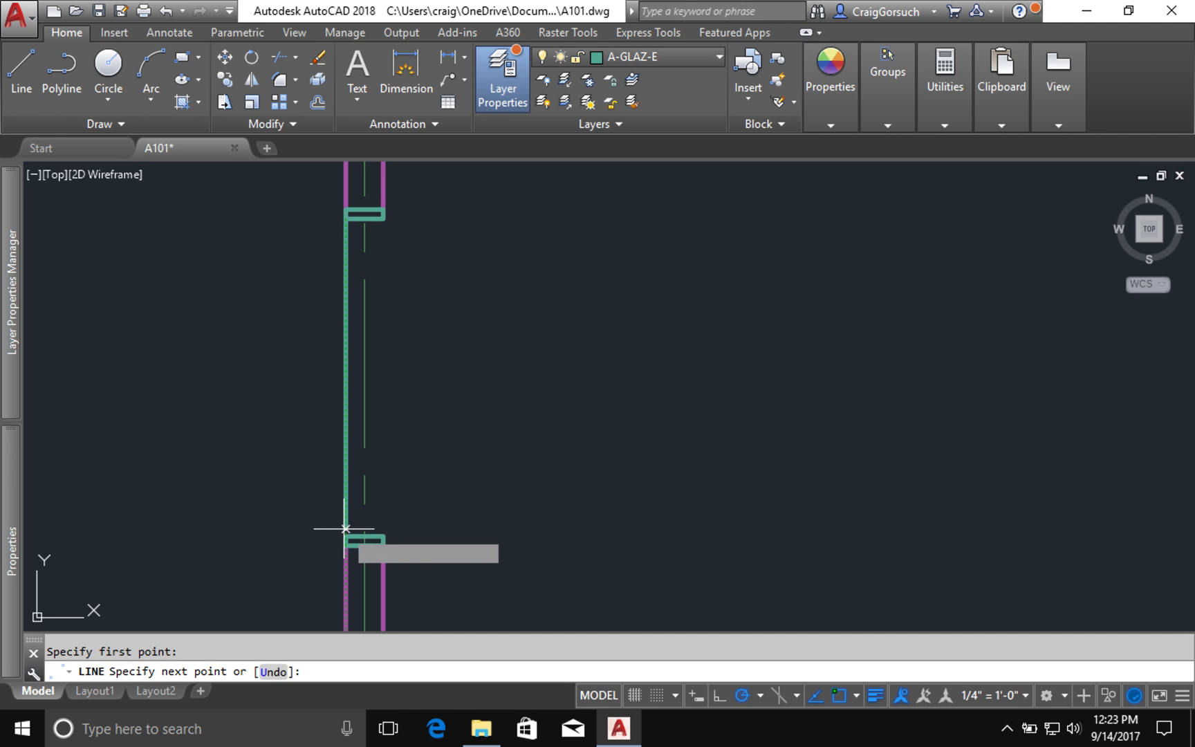
pyautogui.click(345, 536)
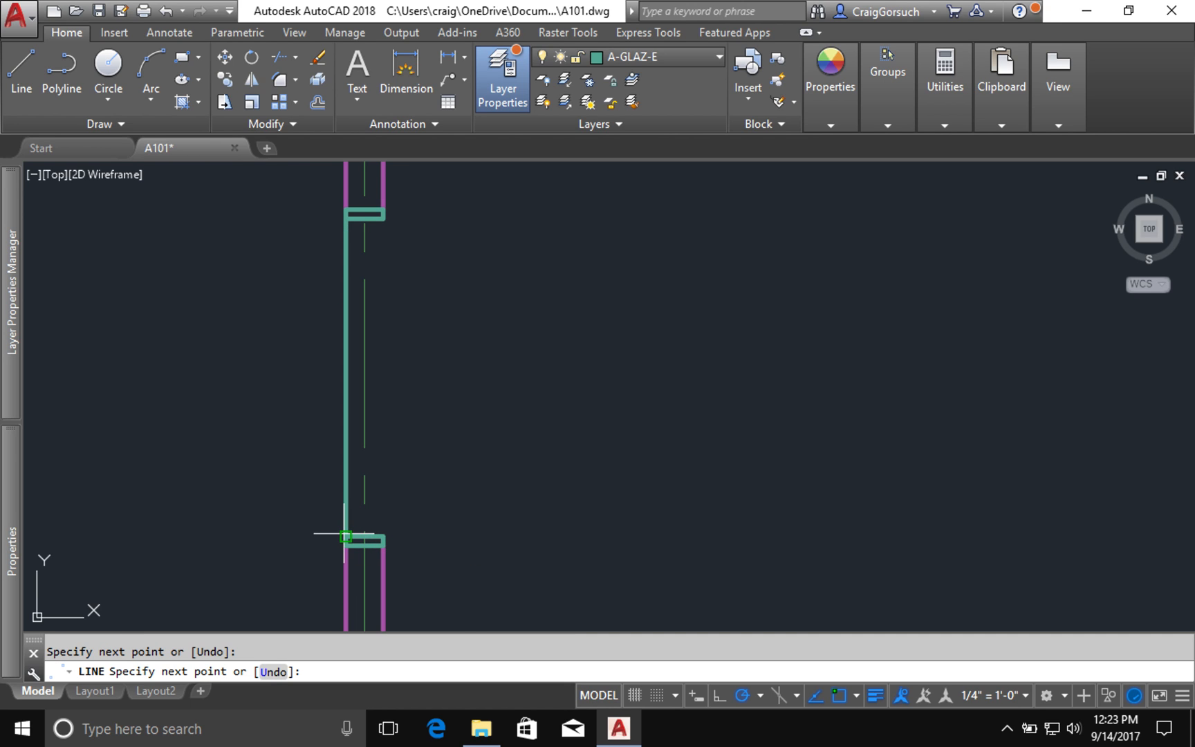
pyautogui.press('Return')
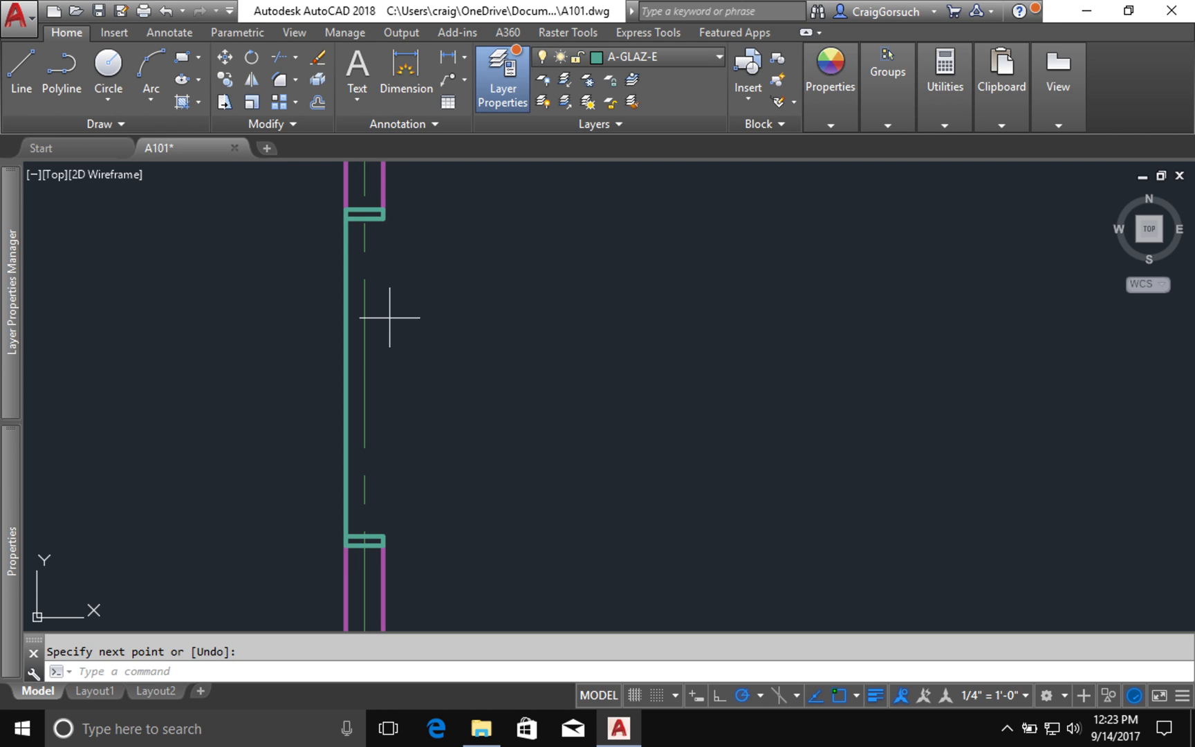
# Step: Draw the glass line along the wall's centerline from the upper frame's lower midpoint to the lower frame's upper edge
pyautogui.press('Return')
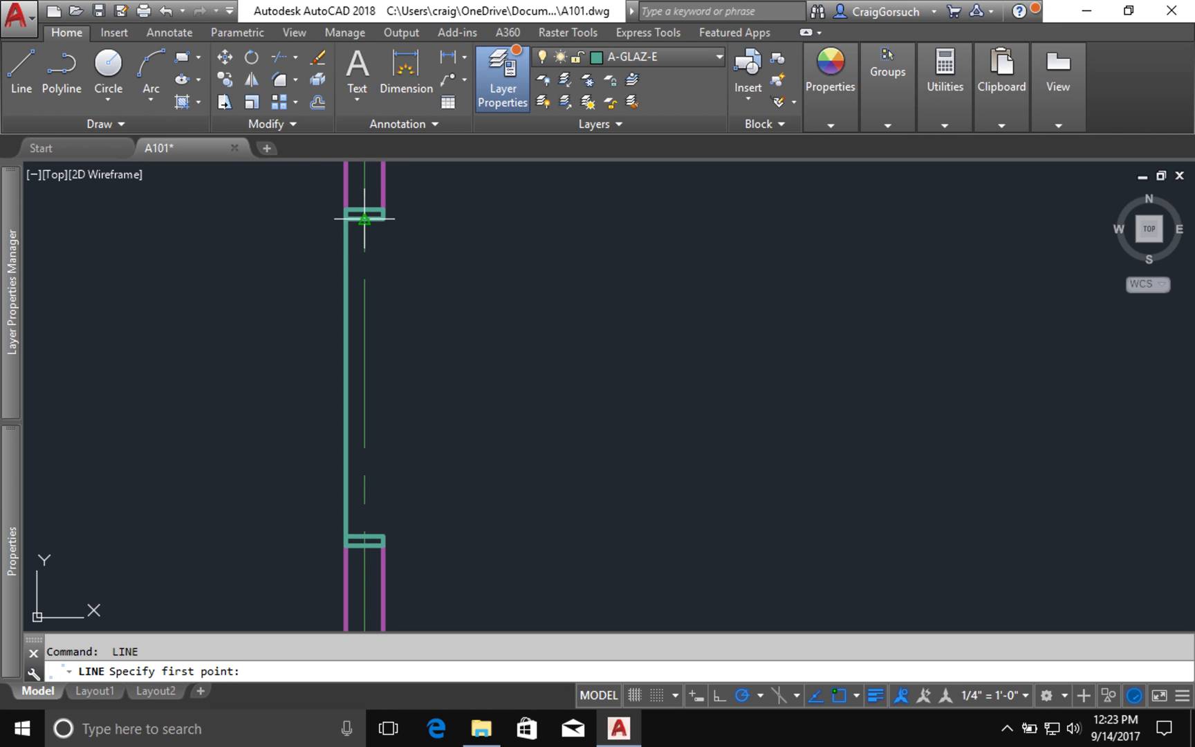
pyautogui.click(364, 219)
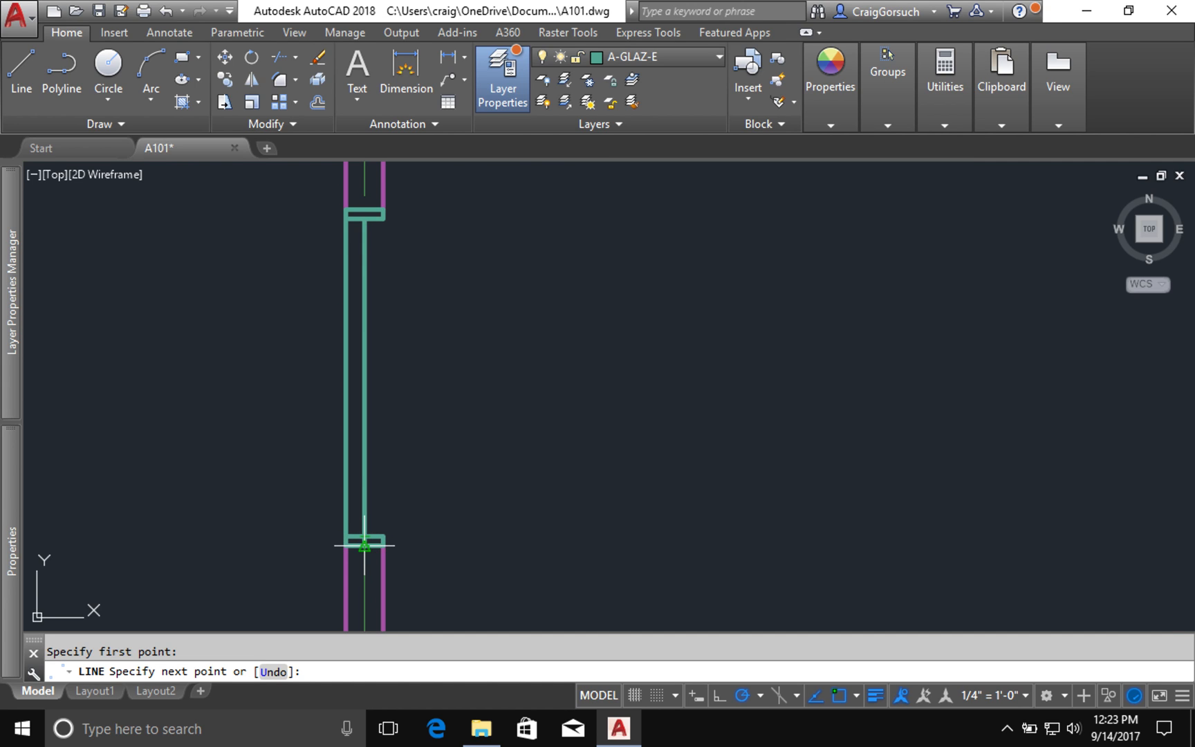
pyautogui.click(365, 537)
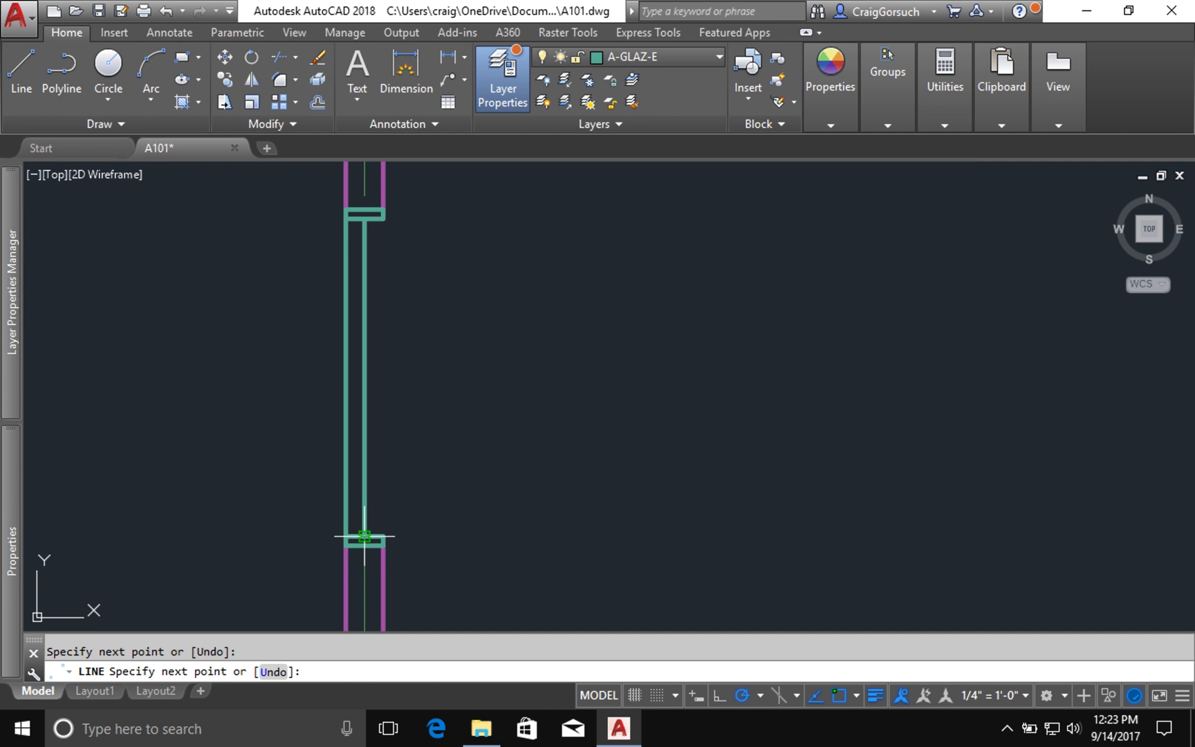
pyautogui.press('Return')
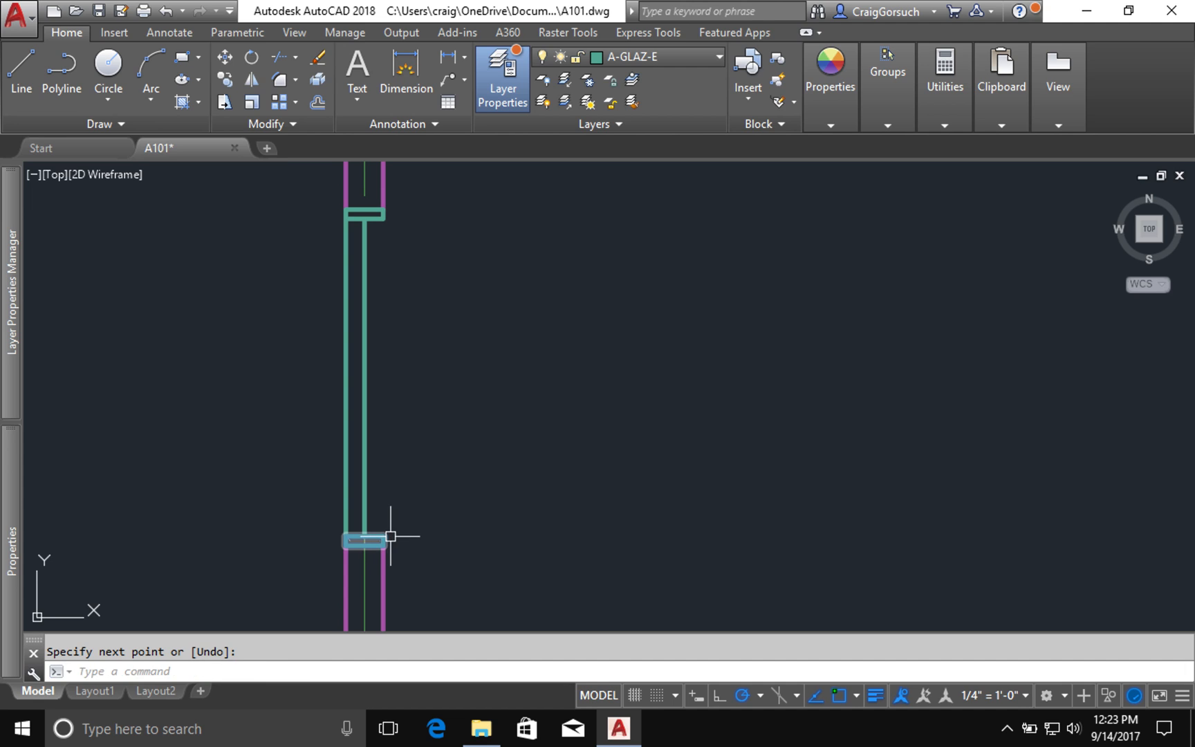
# Step: Draw a line along the inner wall face between the facing right corners of the lower and upper frame rectangles
pyautogui.press('Return')
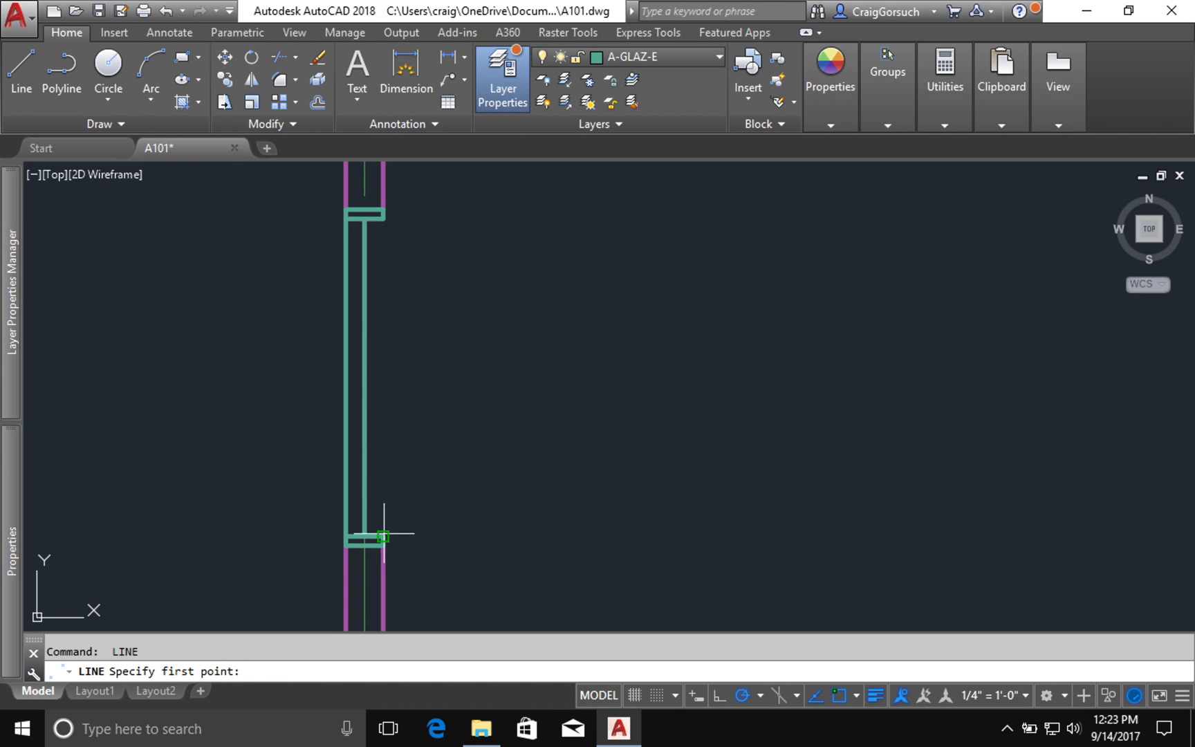
pyautogui.click(385, 535)
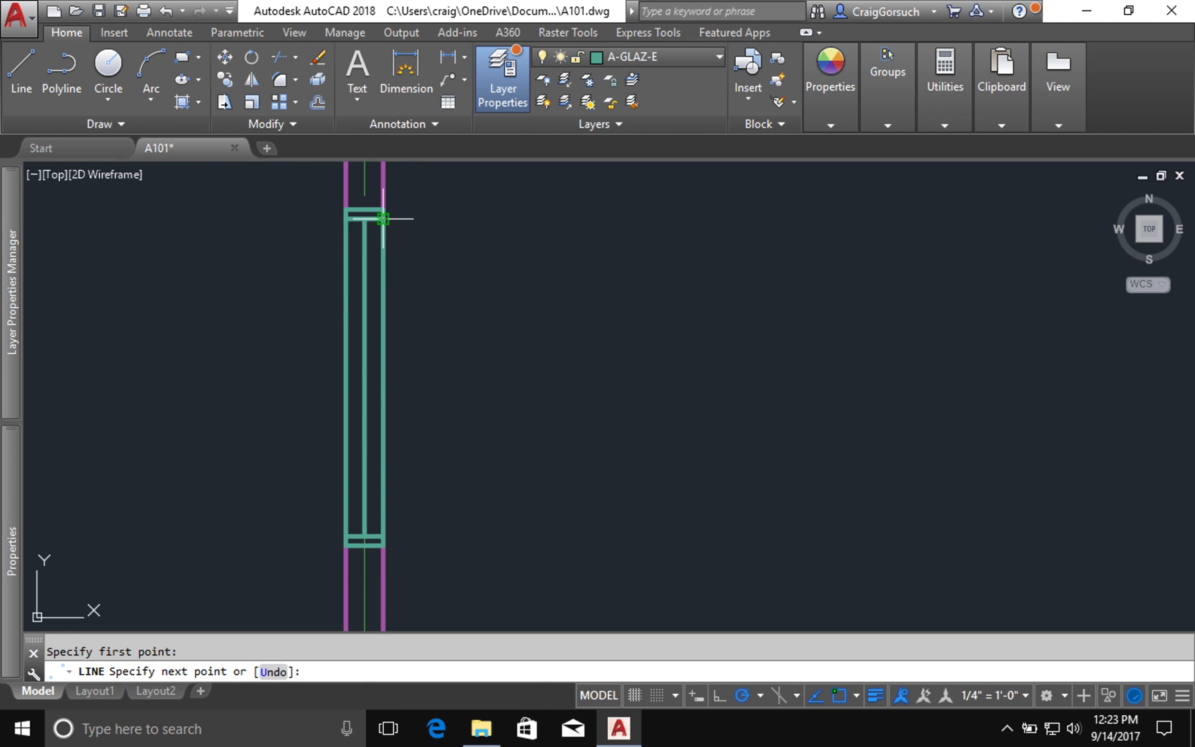
pyautogui.click(383, 219)
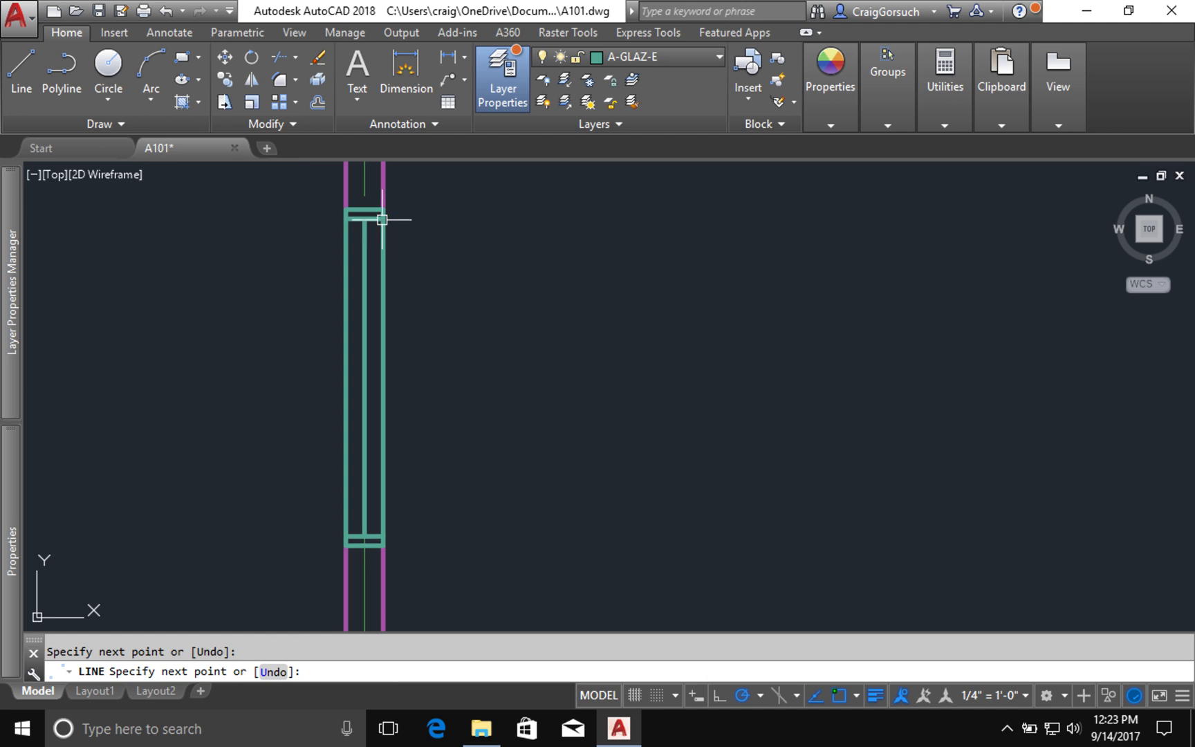
pyautogui.press('Return')
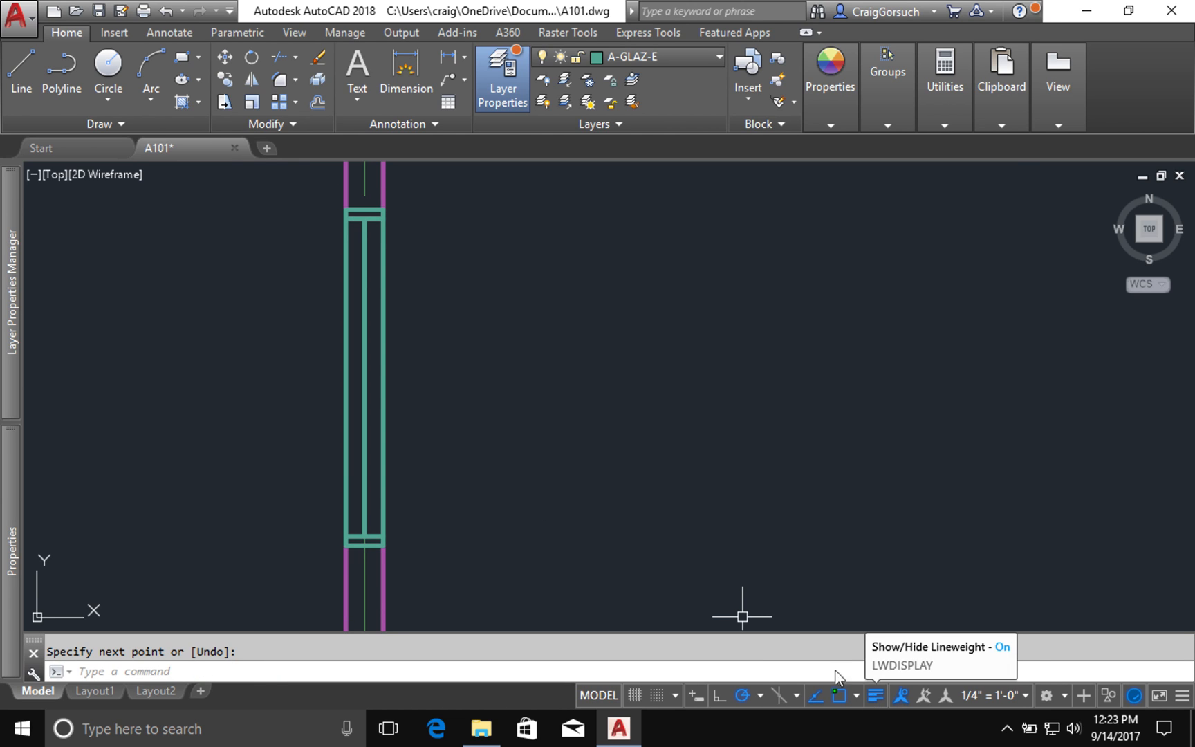
# Step: Set the lineweight of the window's inner and outer sill lines to 0.09 mm
pyautogui.click(386, 372)
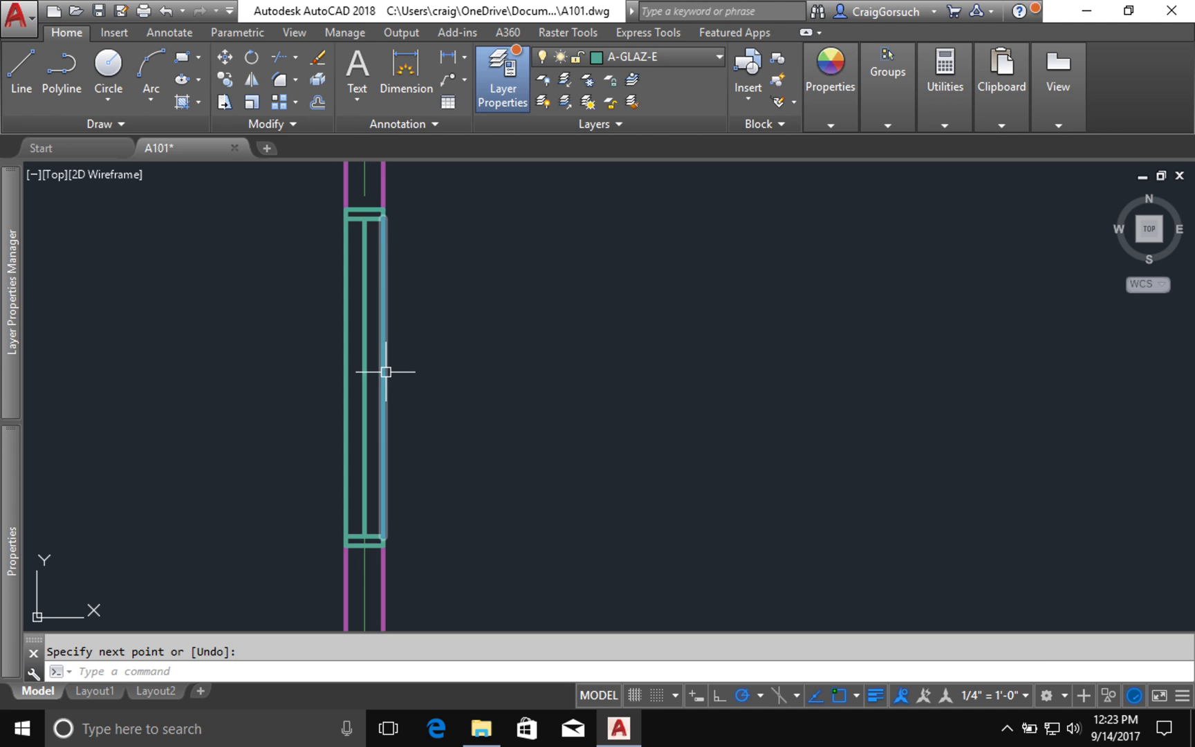
pyautogui.click(344, 415)
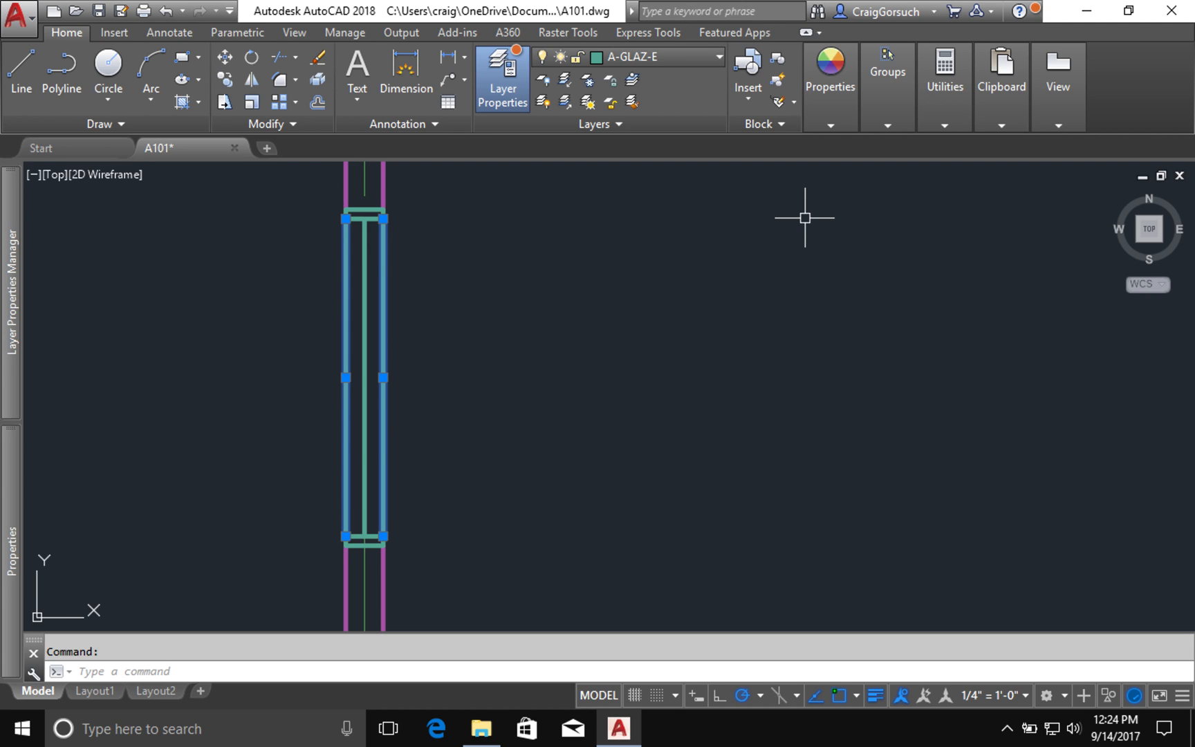
pyautogui.click(827, 118)
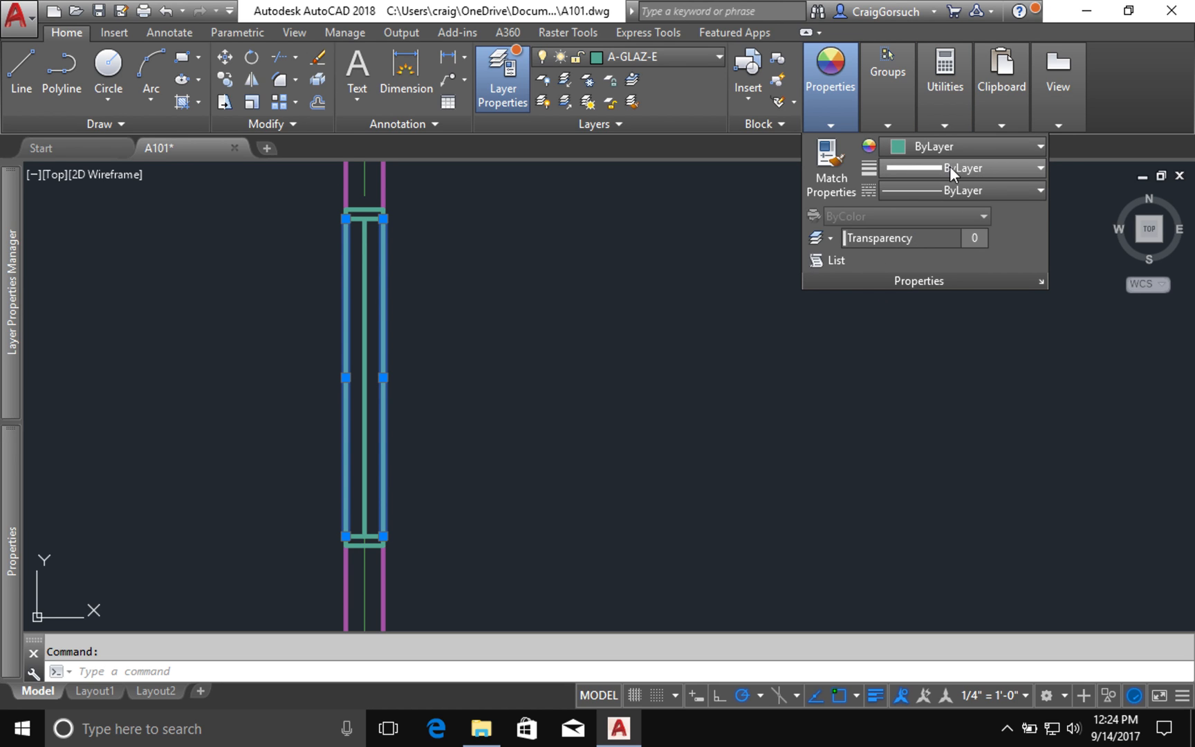
pyautogui.click(983, 168)
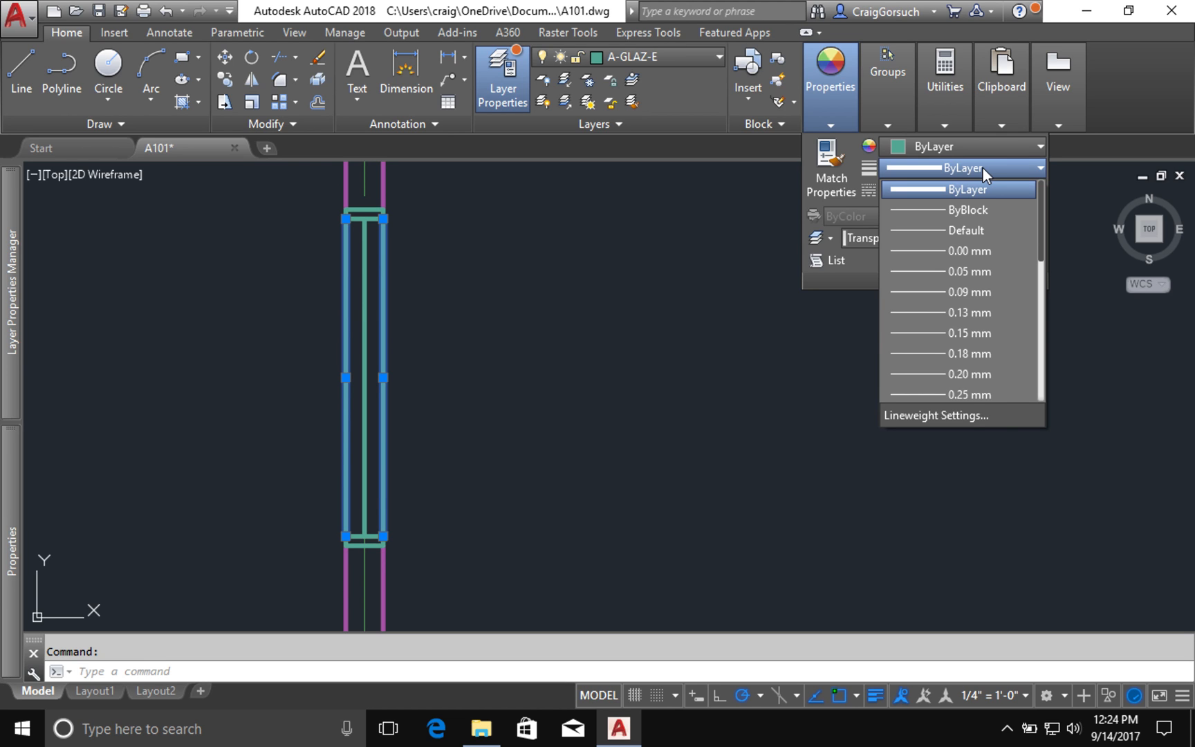
pyautogui.click(980, 290)
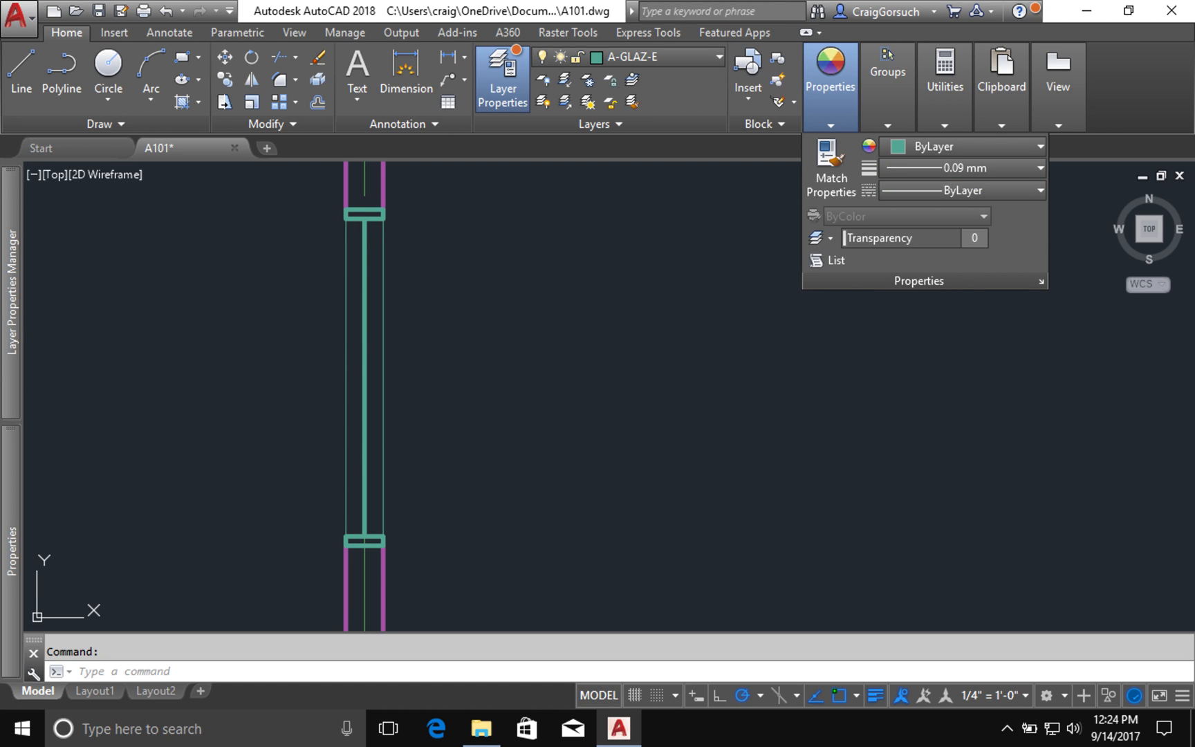
pyautogui.press('Escape')
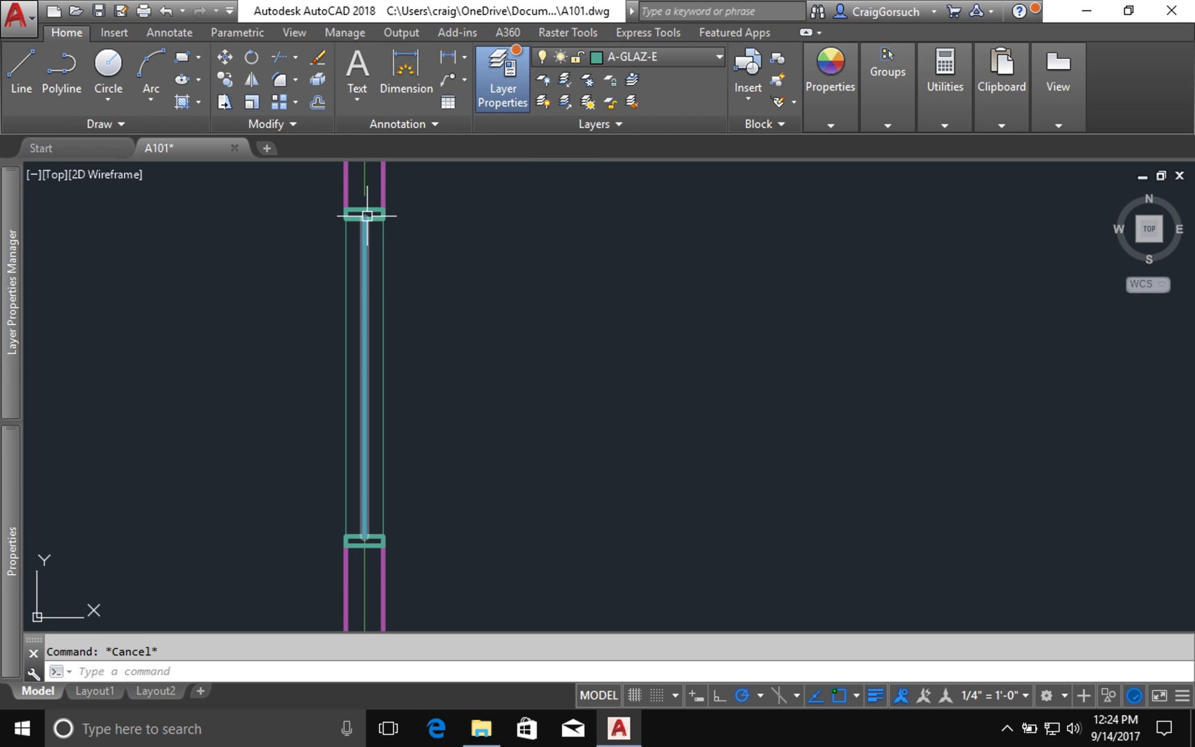
# Step: Copy the upper frame rectangle from its right edge's midpoint to the midpoint of the window's inner sill line
pyautogui.scroll(2, 366, 222)
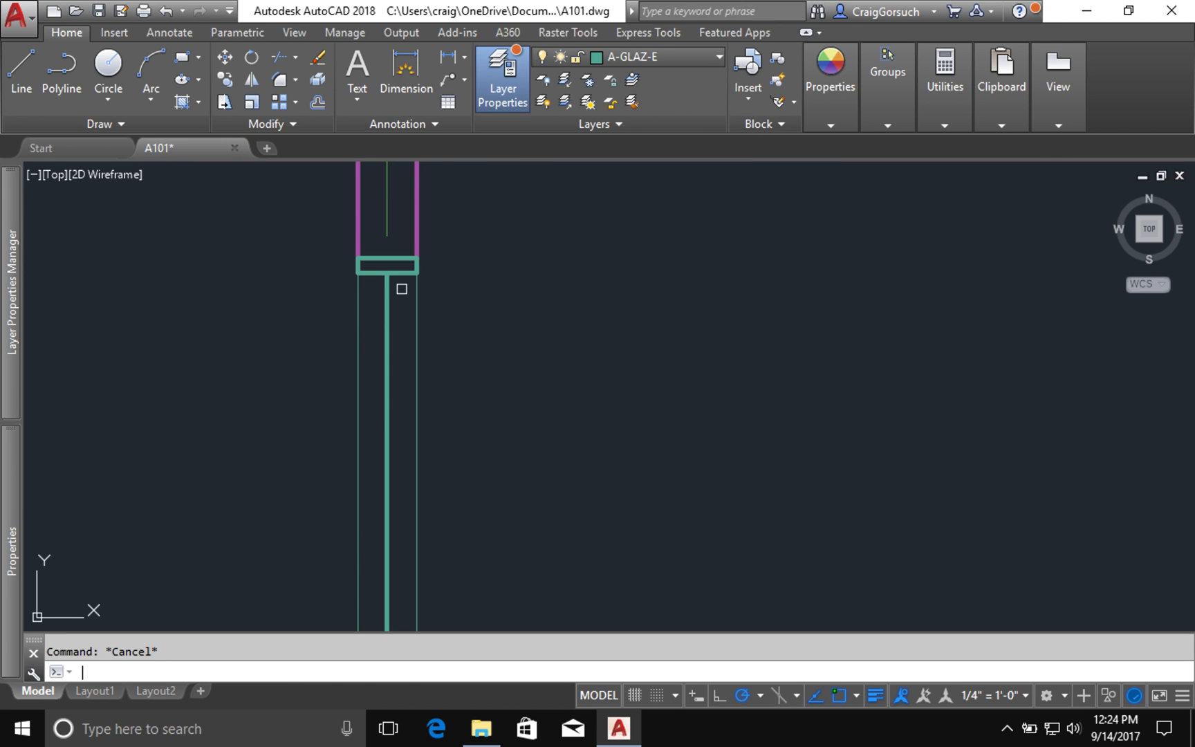
pyautogui.write('co')
pyautogui.press('Return')
pyautogui.click(406, 271)
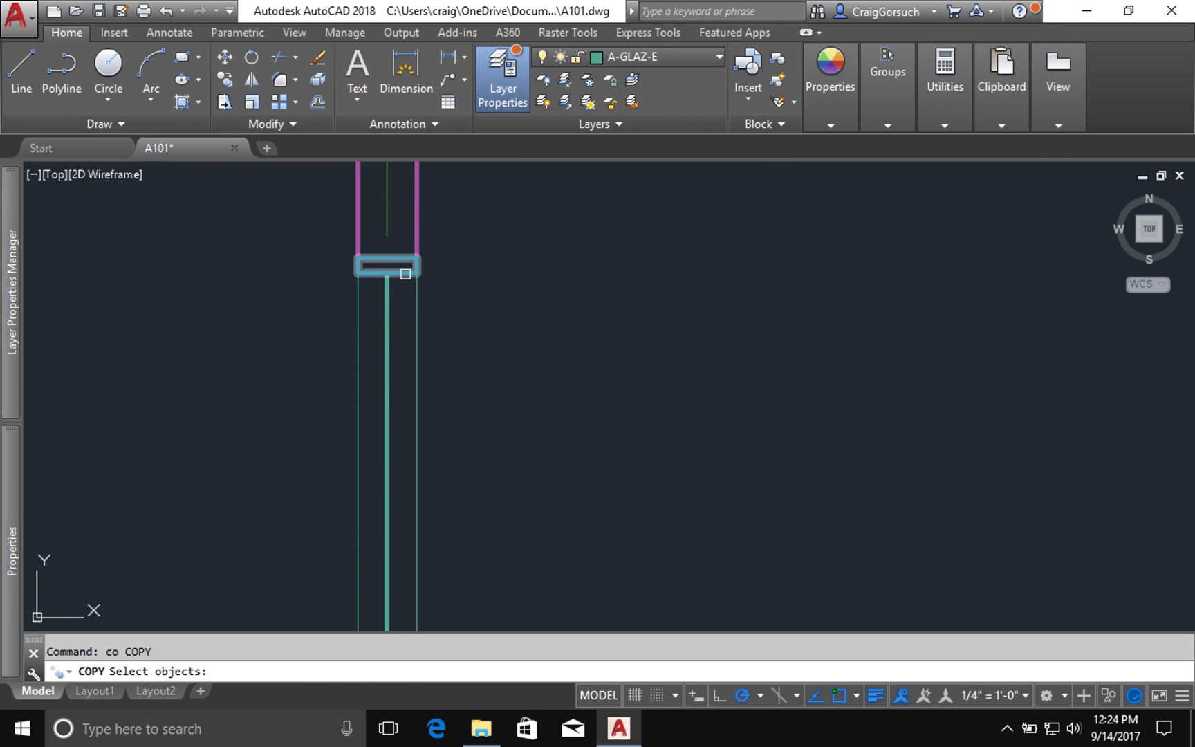
pyautogui.click(406, 274)
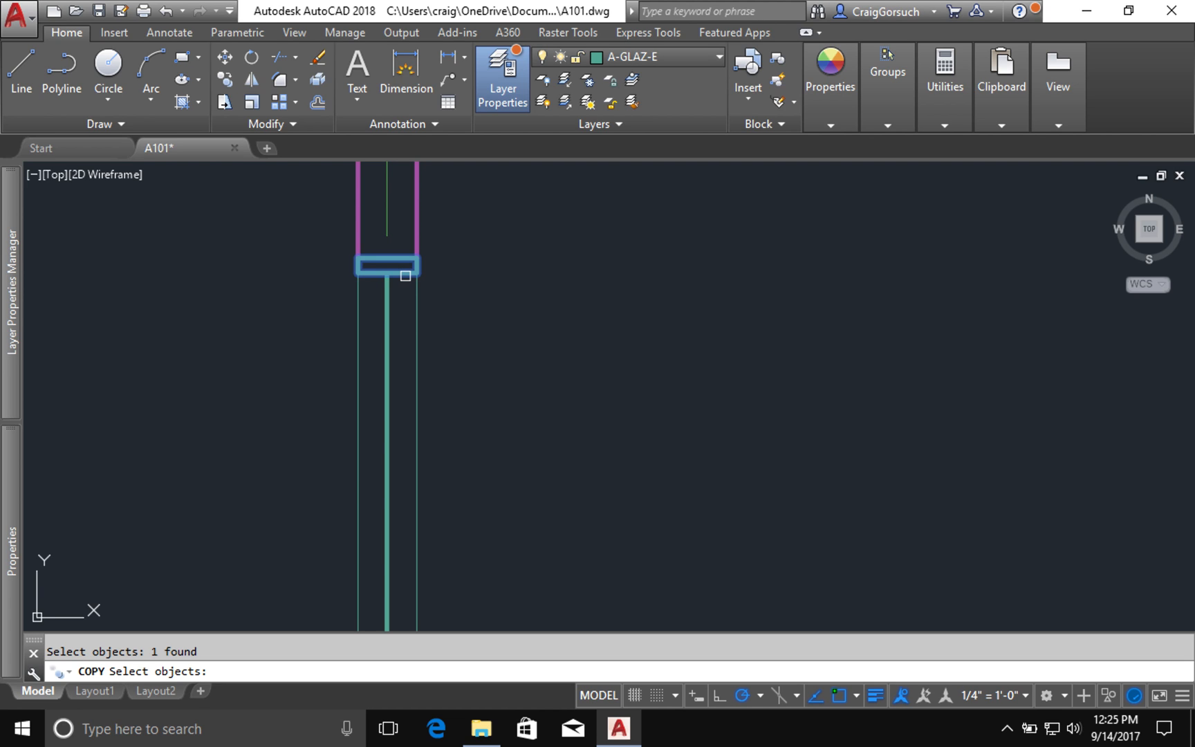
pyautogui.press('Return')
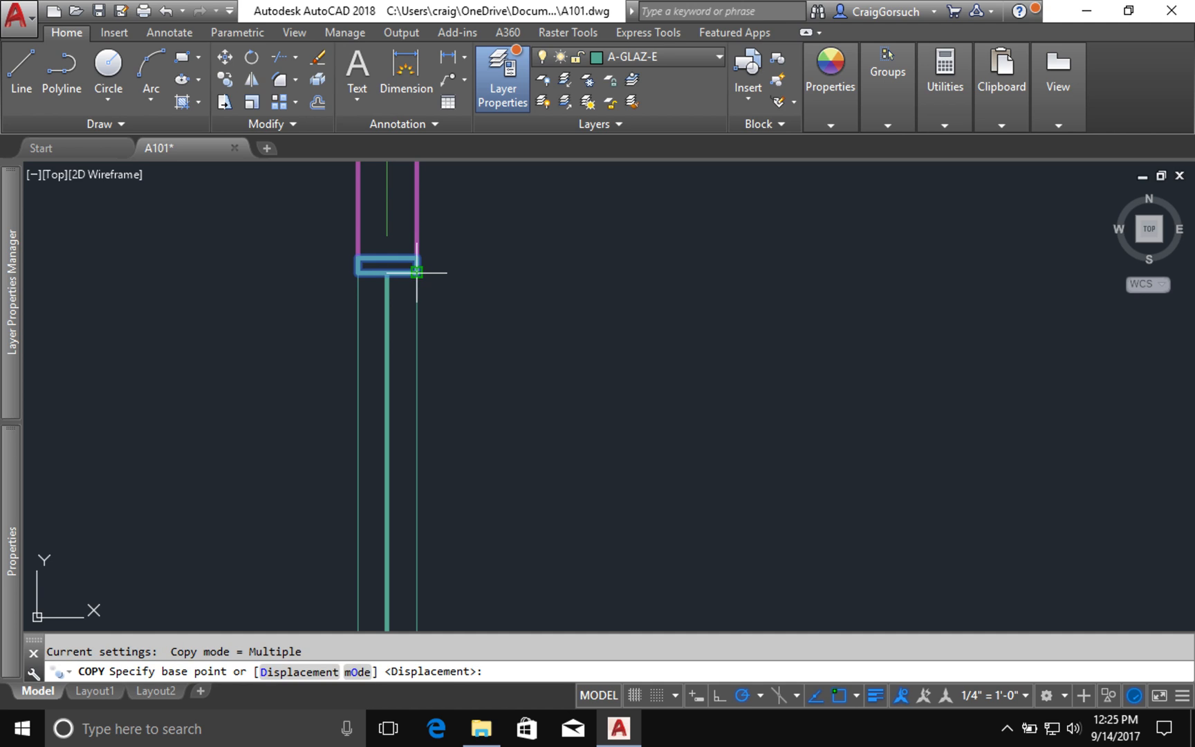
pyautogui.scroll(3, 418, 272)
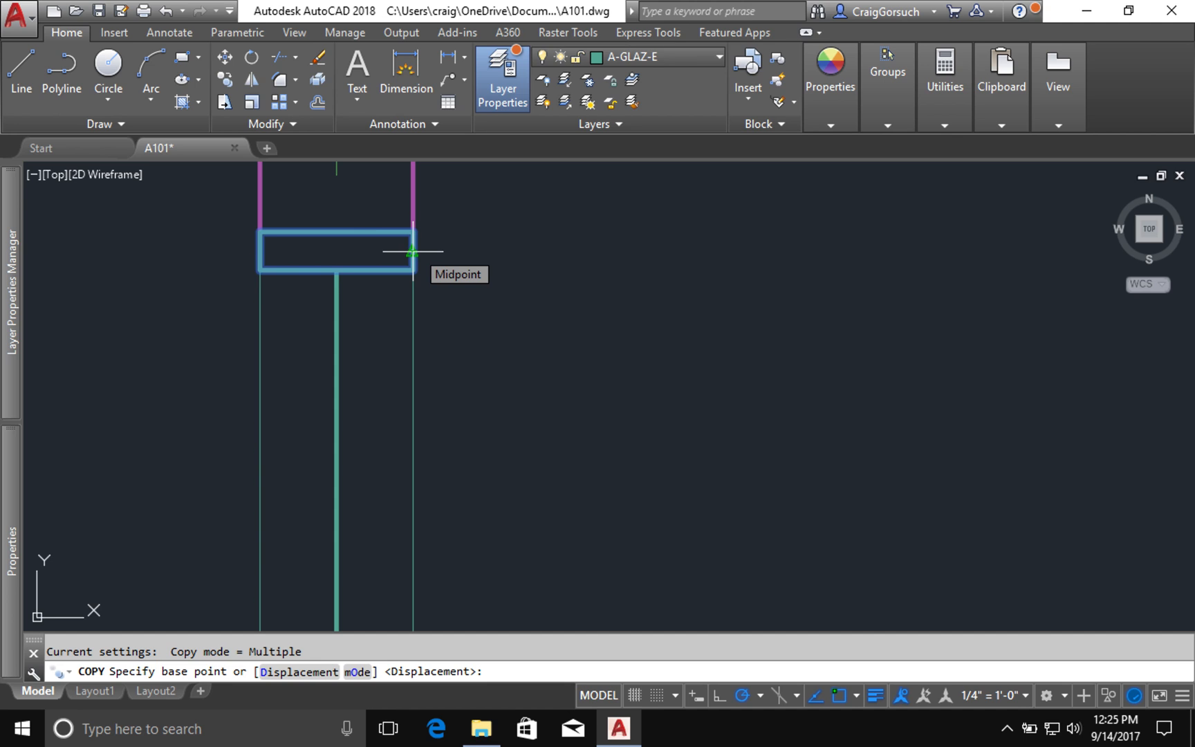
pyautogui.click(425, 243)
pyautogui.scroll(-2, 457, 249)
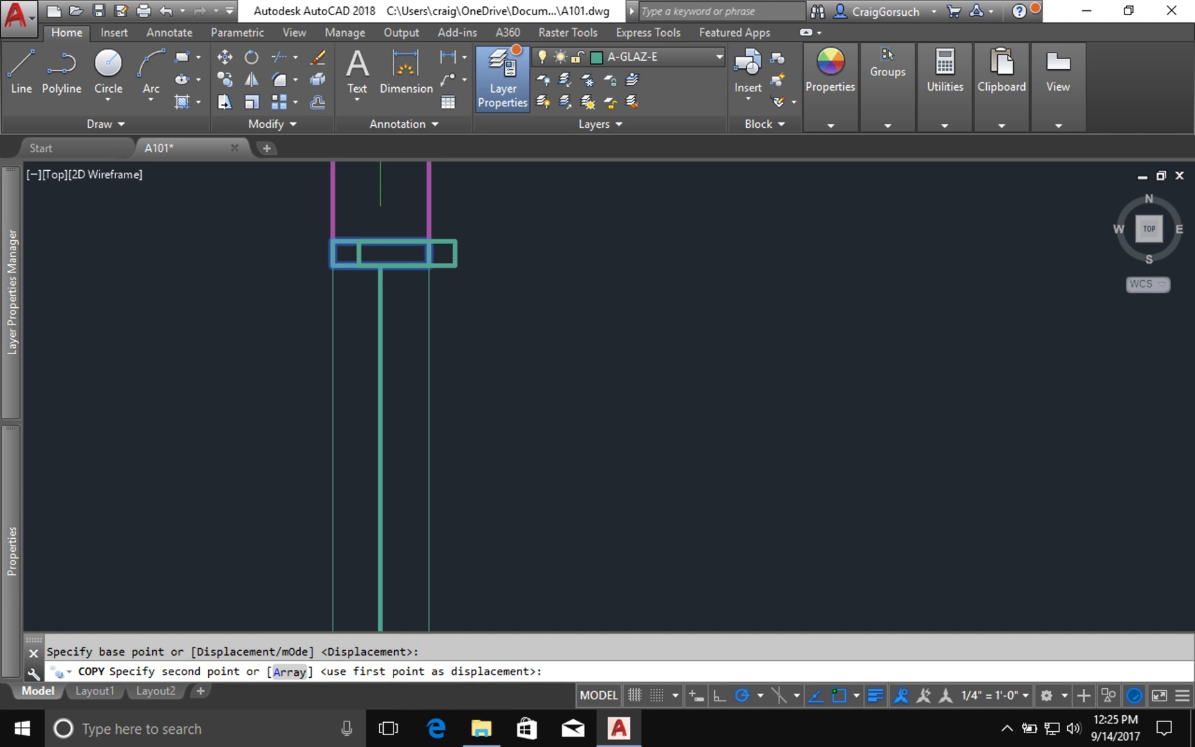
pyautogui.scroll(-1, 457, 253)
pyautogui.moveTo(485, 523); pyautogui.dragTo(498, 260, button='middle')
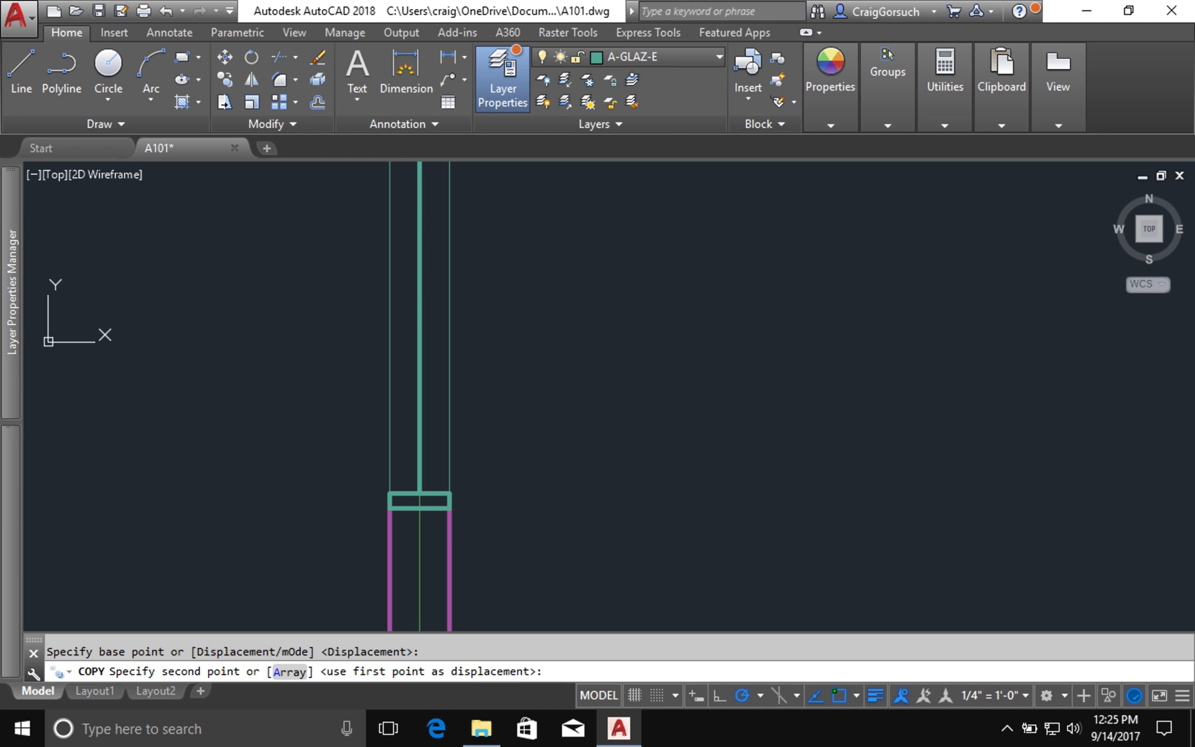
pyautogui.moveTo(462, 225); pyautogui.dragTo(469, 351, button='middle')
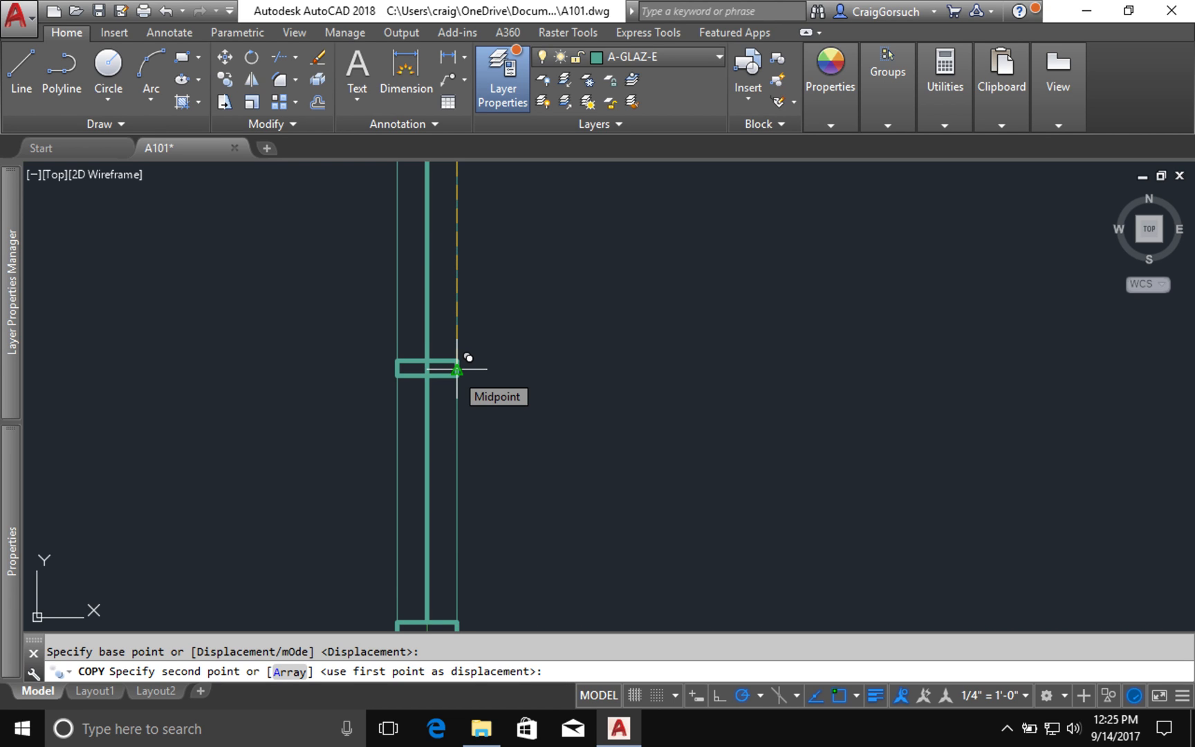
pyautogui.click(457, 368)
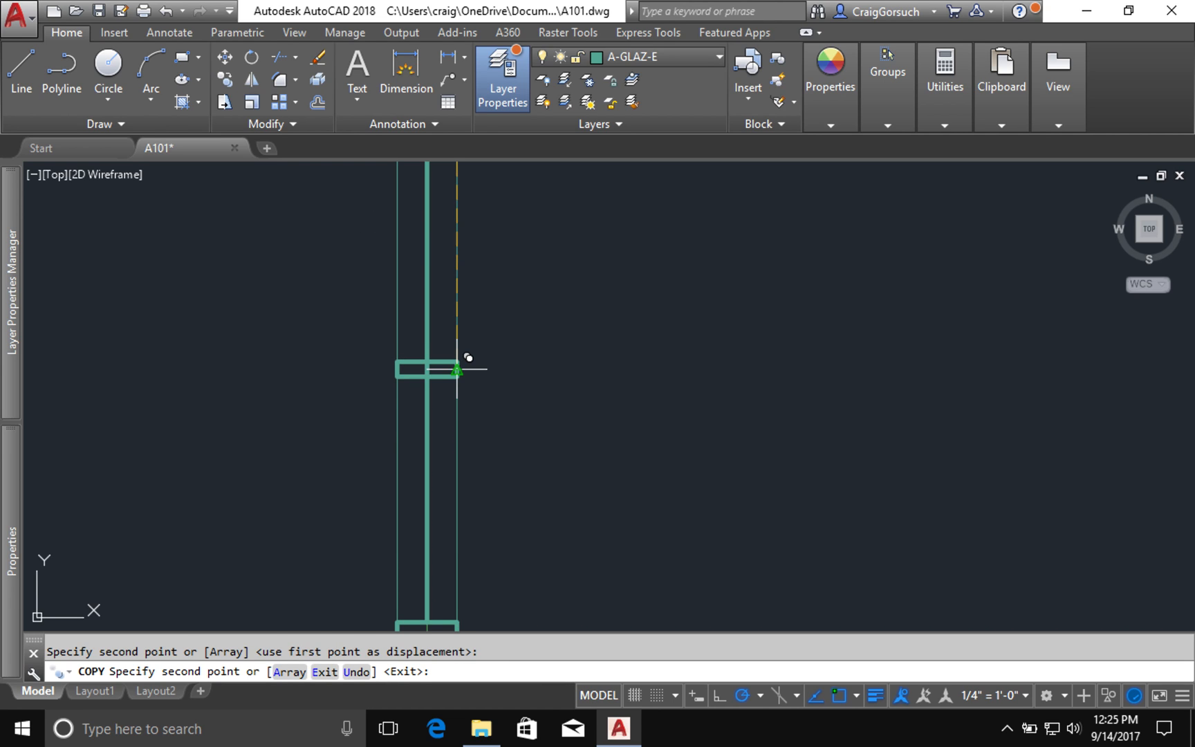
pyautogui.press('Return')
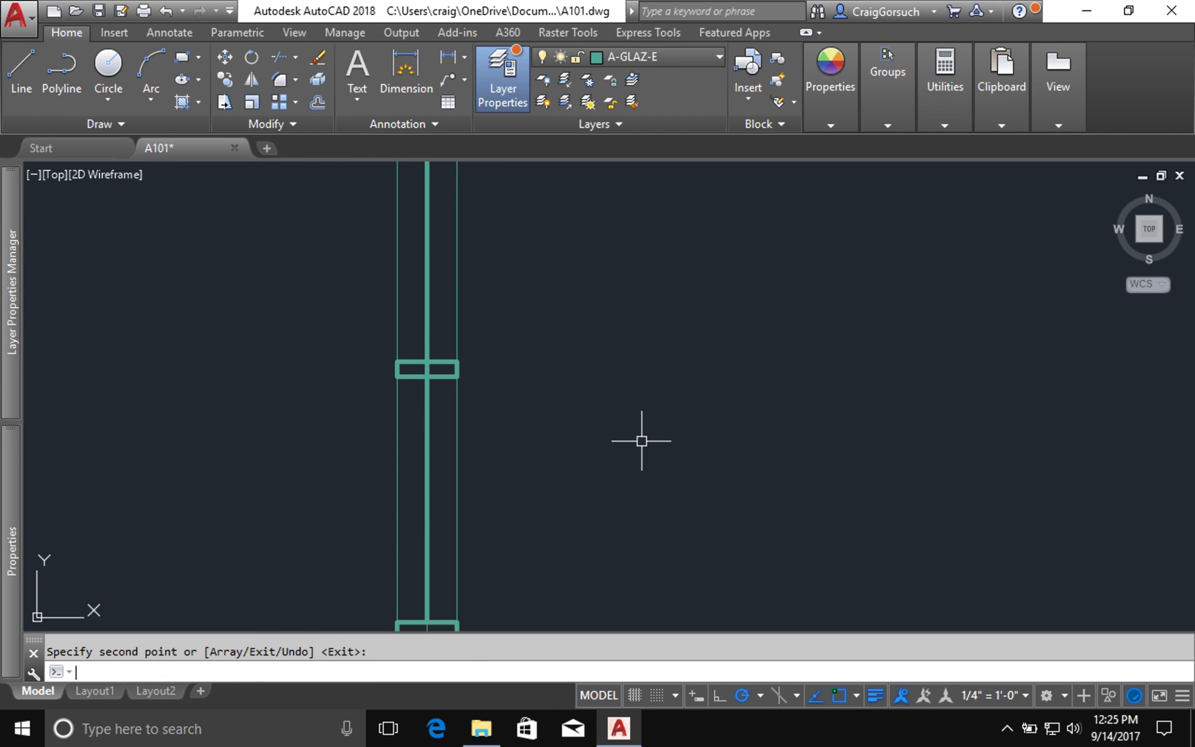
# Step: Trim away the piece of the glass line inside the middle frame rectangle, using that rectangle as the cutting edge
pyautogui.scroll(2, 531, 379)
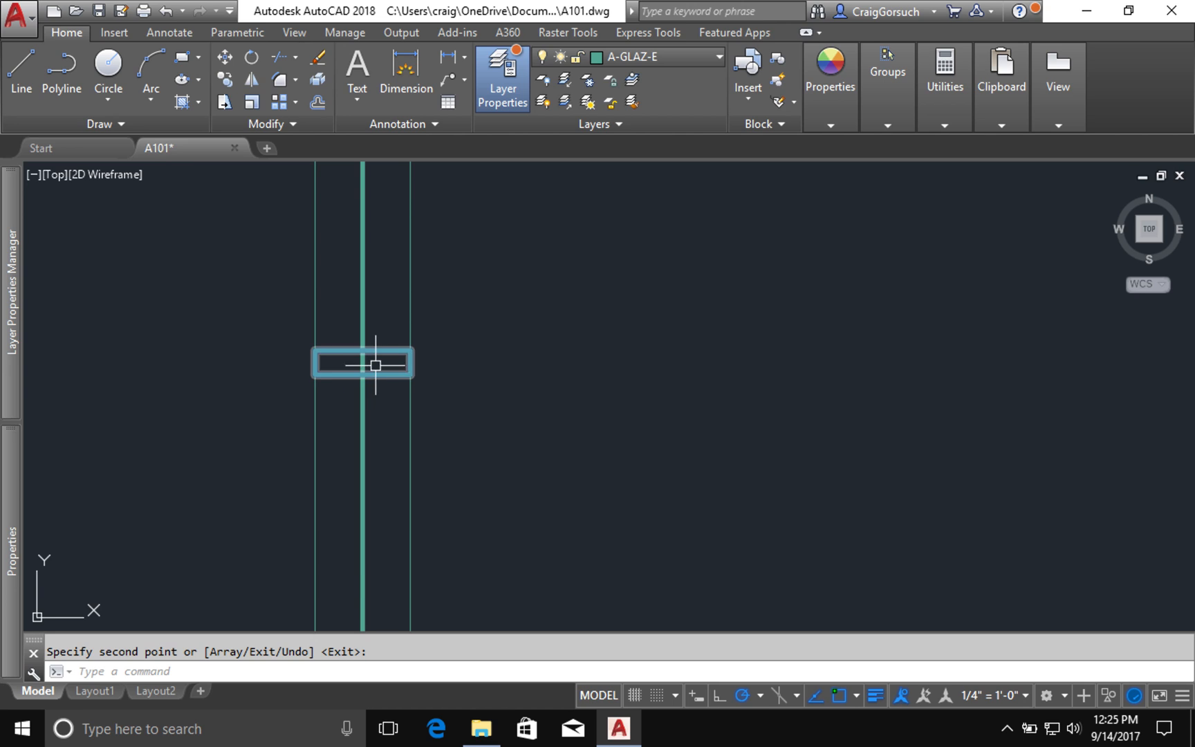
pyautogui.write('tr')
pyautogui.press('Return')
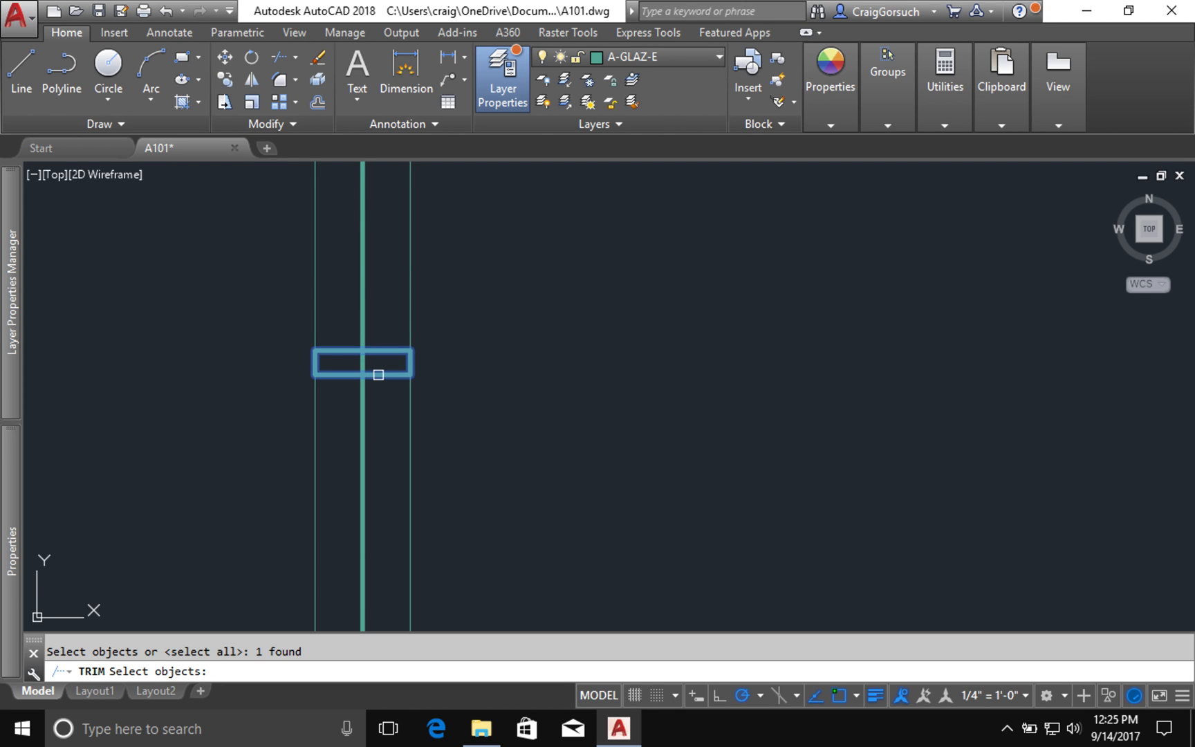
pyautogui.press('Return')
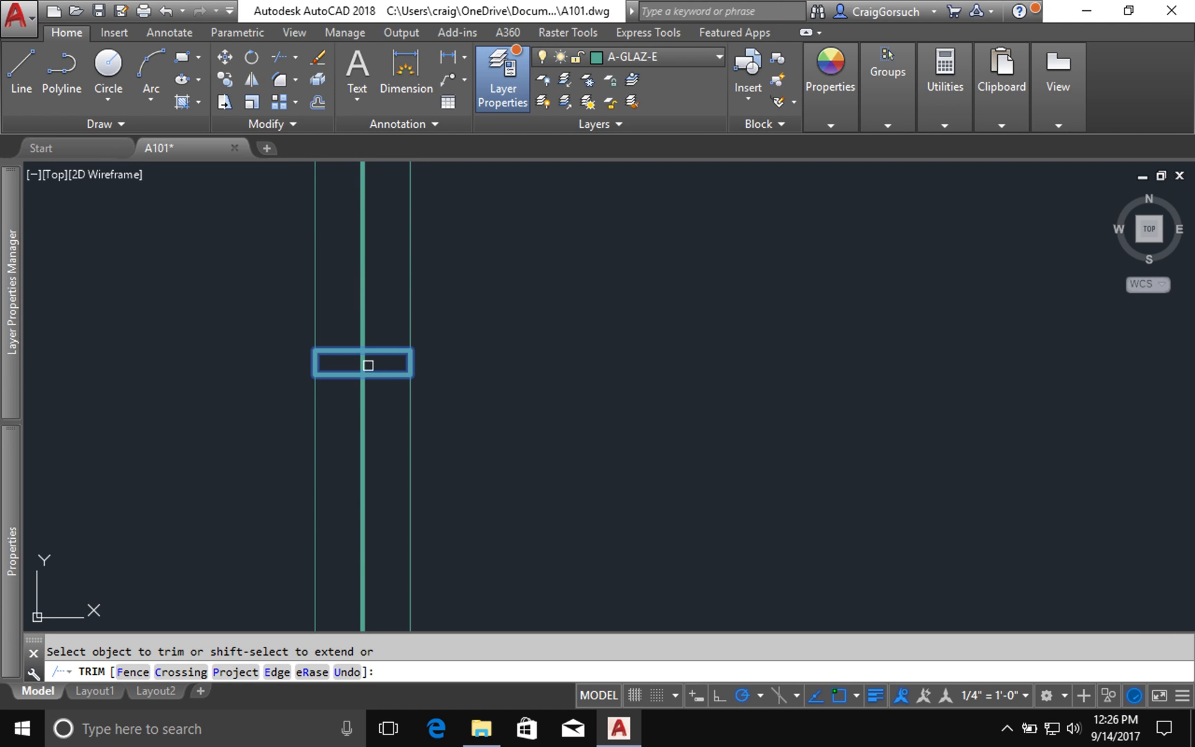
pyautogui.click(365, 362)
pyautogui.press('Return')
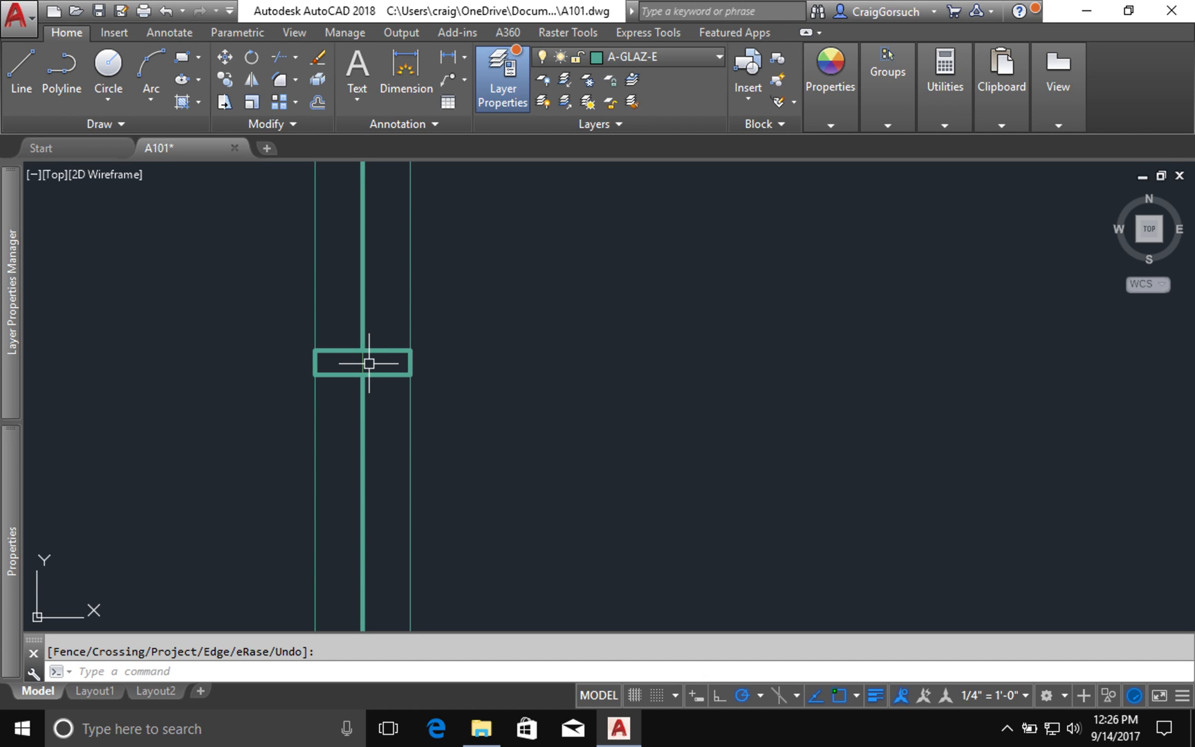
pyautogui.click(364, 364)
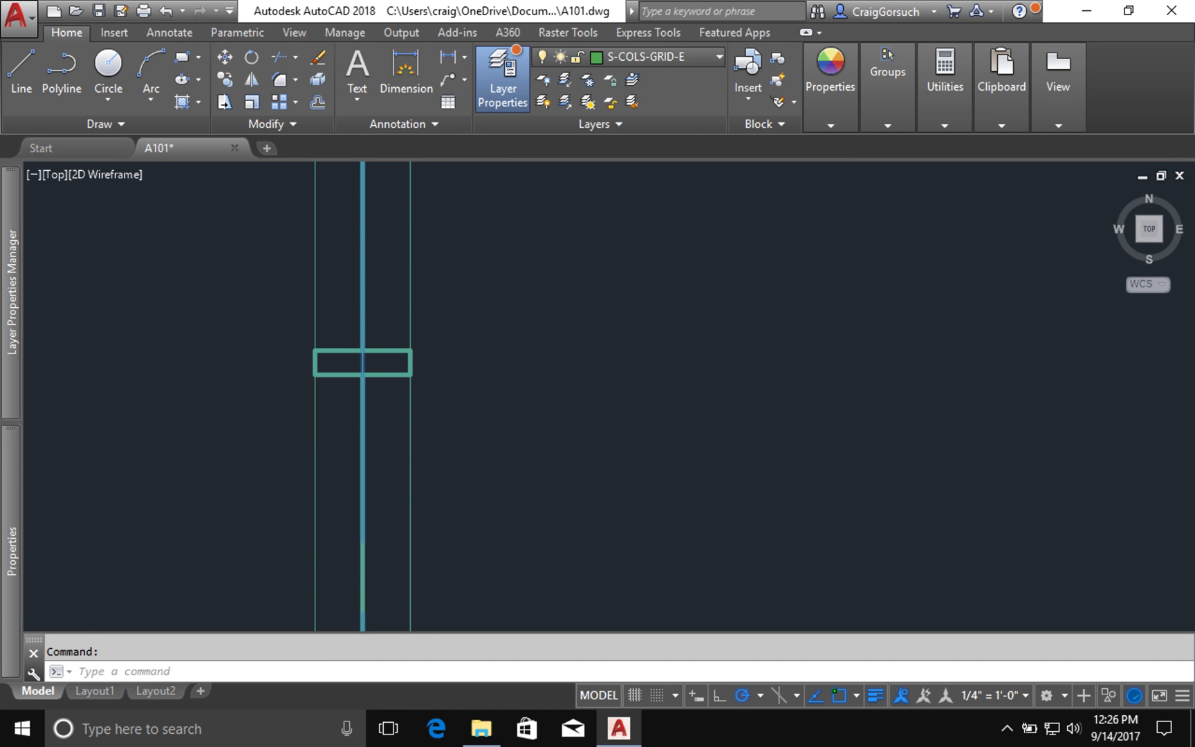
pyautogui.scroll(-6, 541, 392)
pyautogui.press('Escape')
# Step: Switch to File Explorer and open the Blocks folder inside CVAD
pyautogui.write('z')
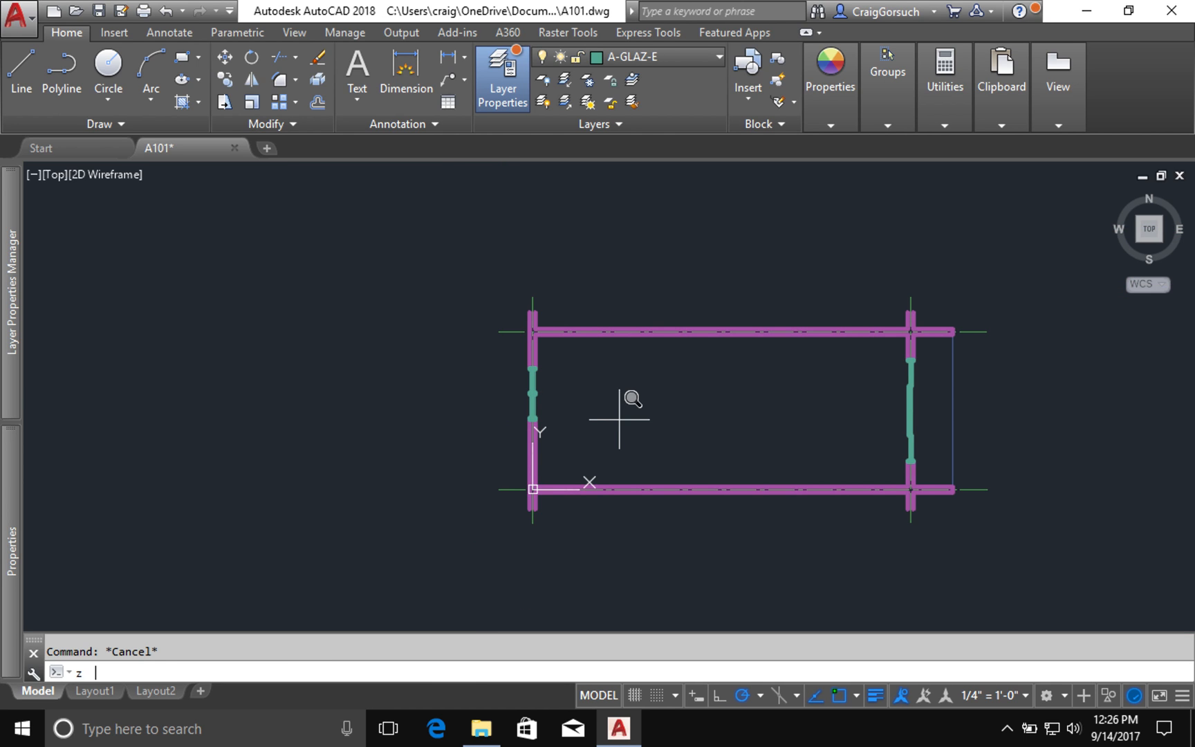
pyautogui.press('Return')
pyautogui.write('e')
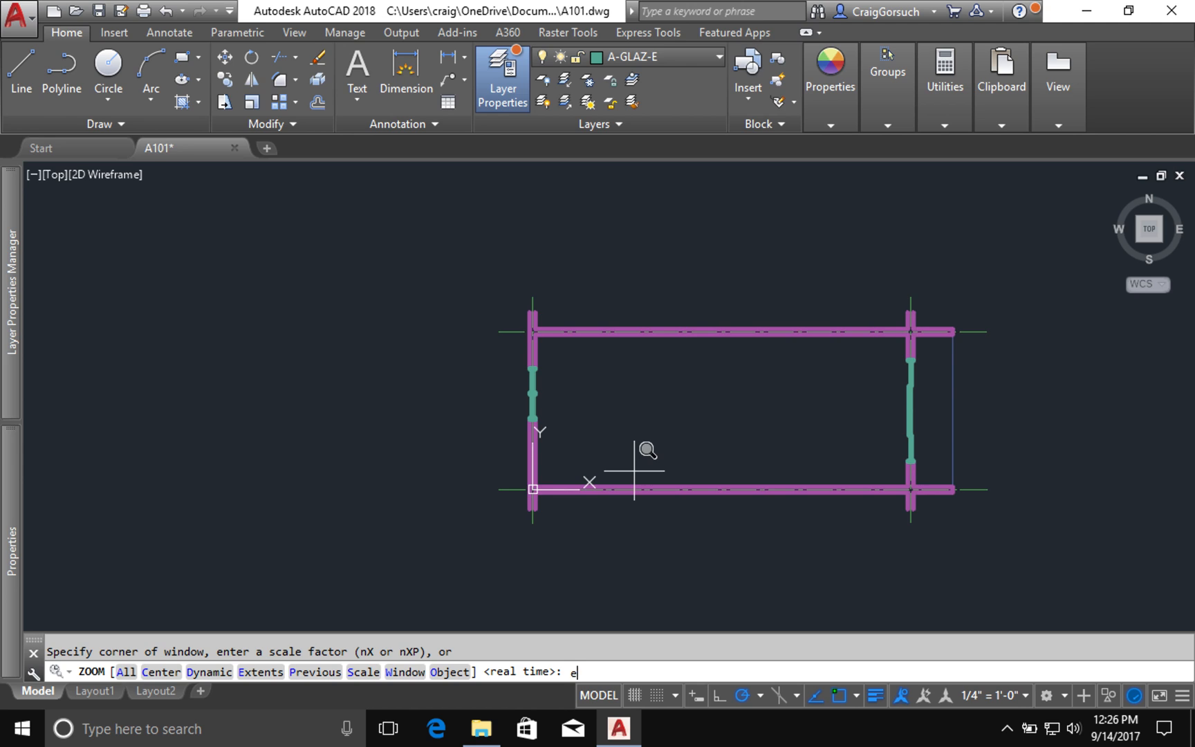
pyautogui.press('Return')
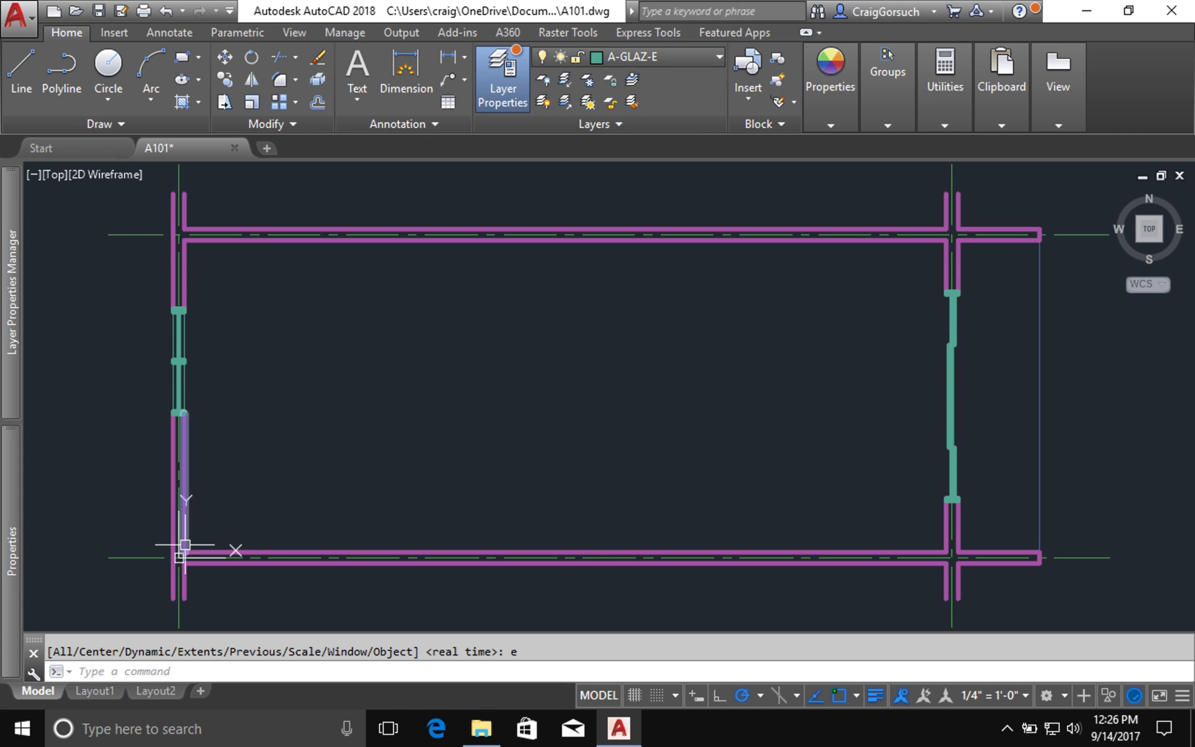
pyautogui.scroll(2, 136, 537)
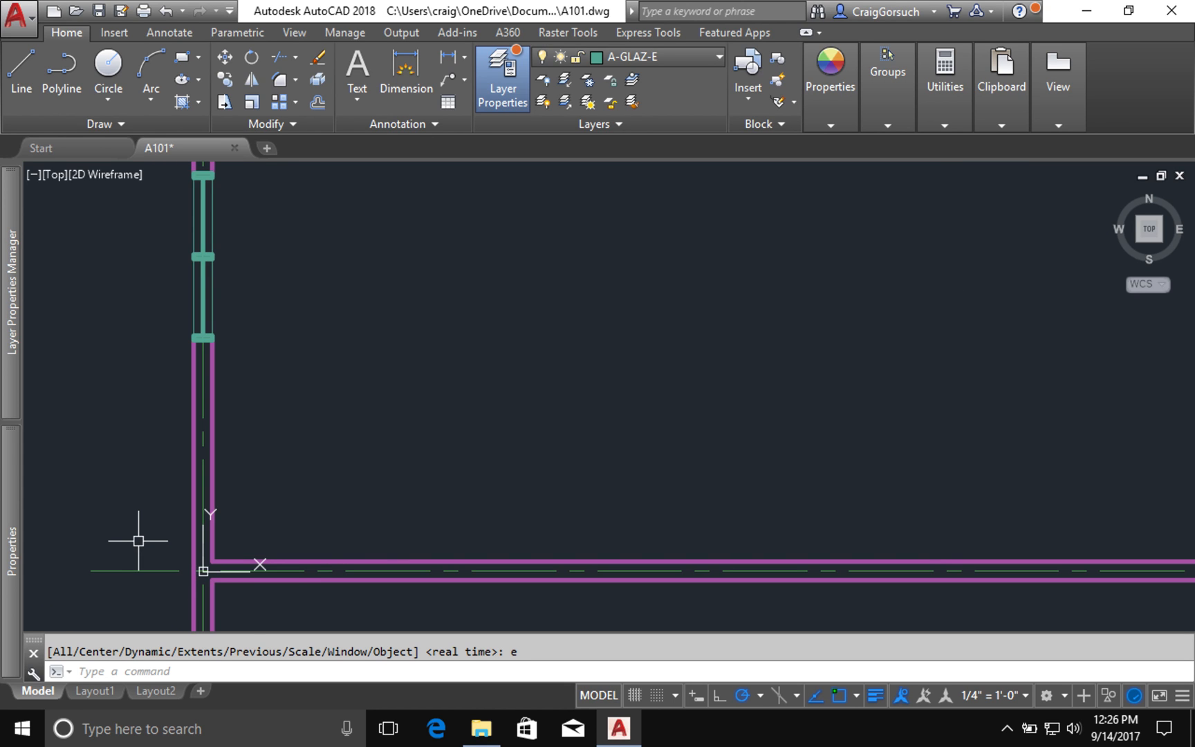
pyautogui.scroll(2, 137, 537)
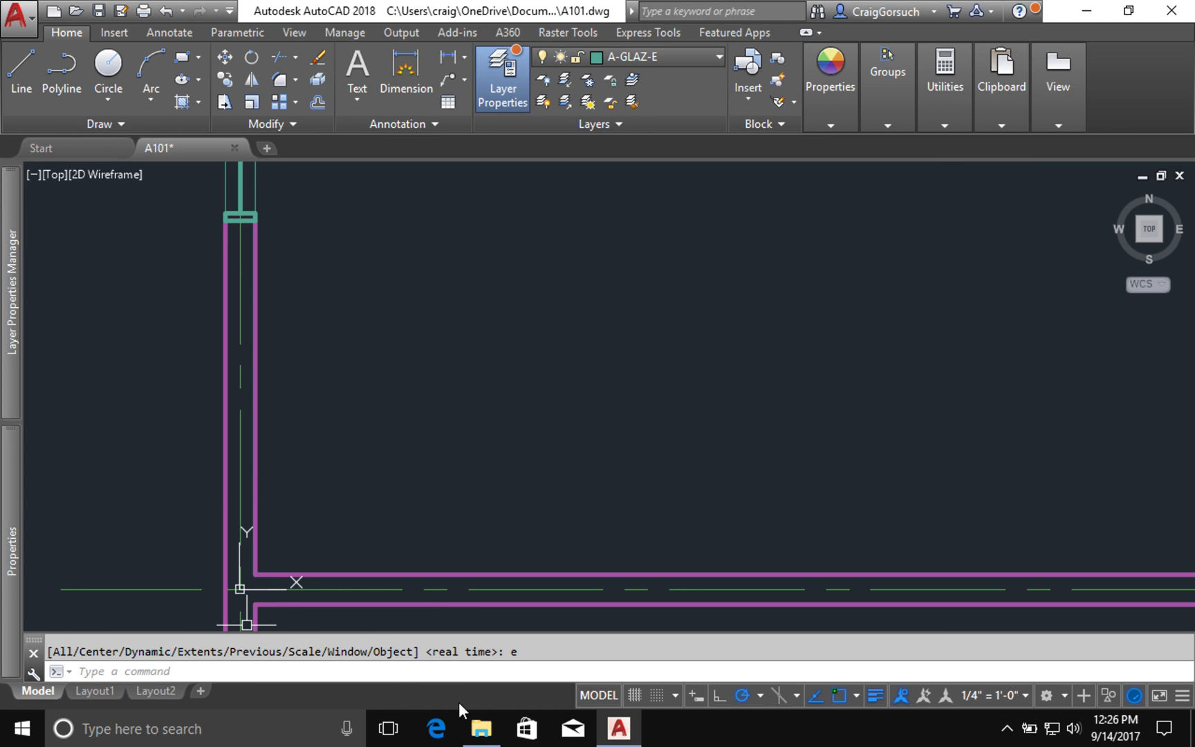
pyautogui.click(486, 738)
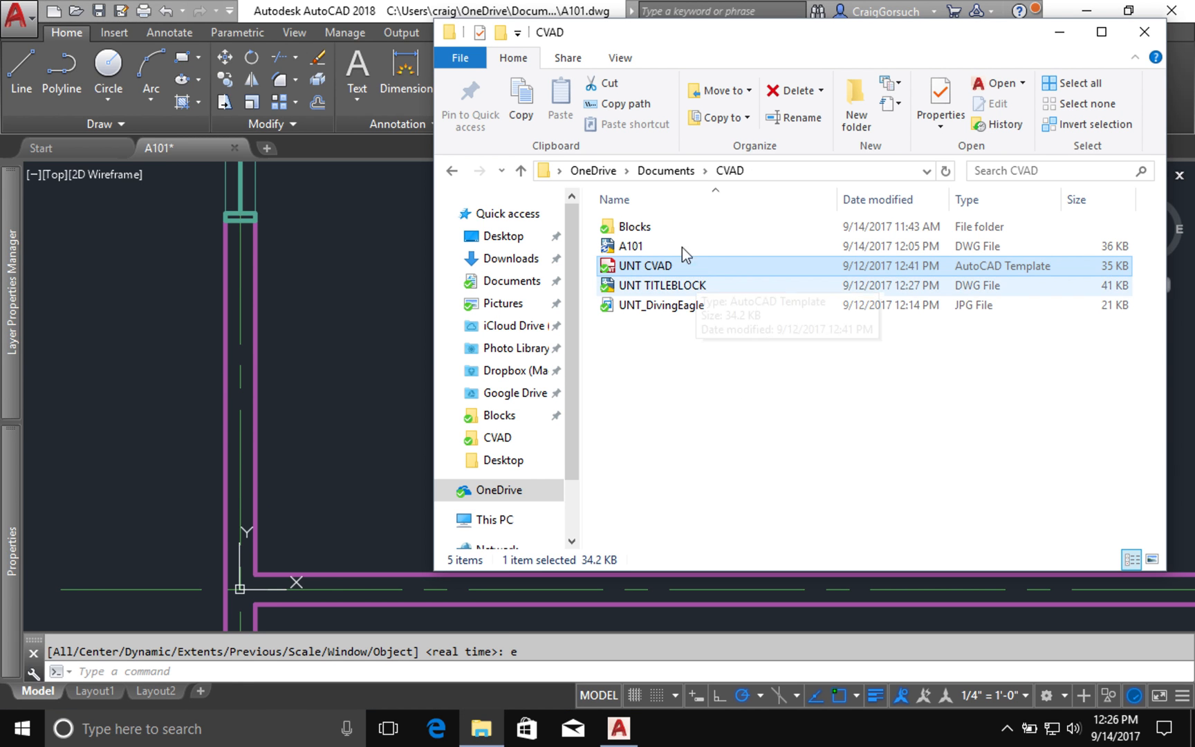
pyautogui.doubleClick(651, 227)
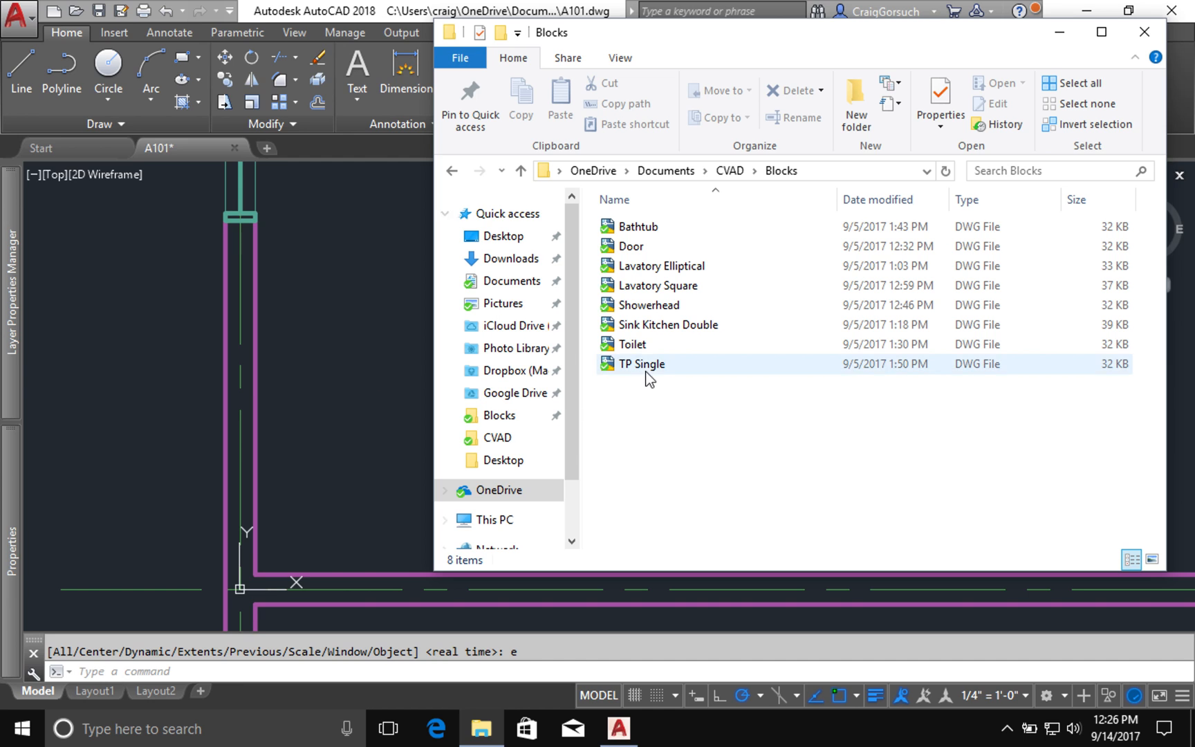
# Step: Insert the Door block beside the left wall near its lower corner, with uniform scale 36 and a 90° rotation
pyautogui.click(634, 248)
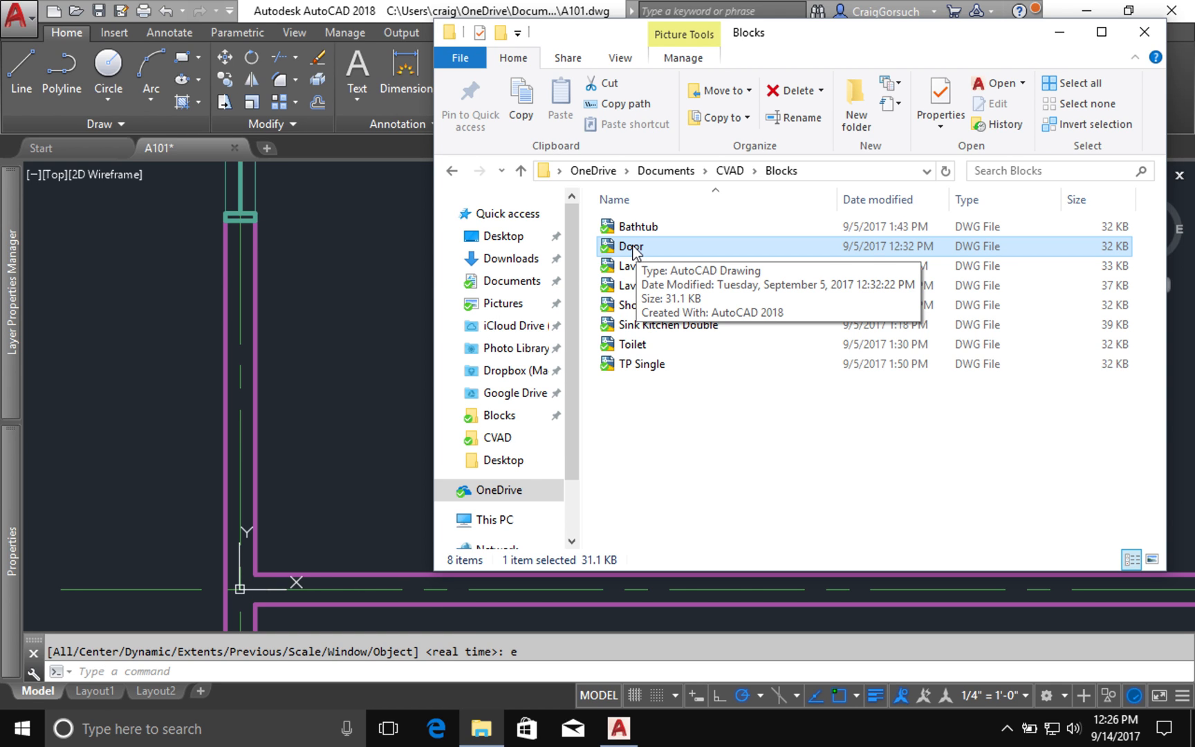
pyautogui.moveTo(634, 250); pyautogui.dragTo(344, 370)
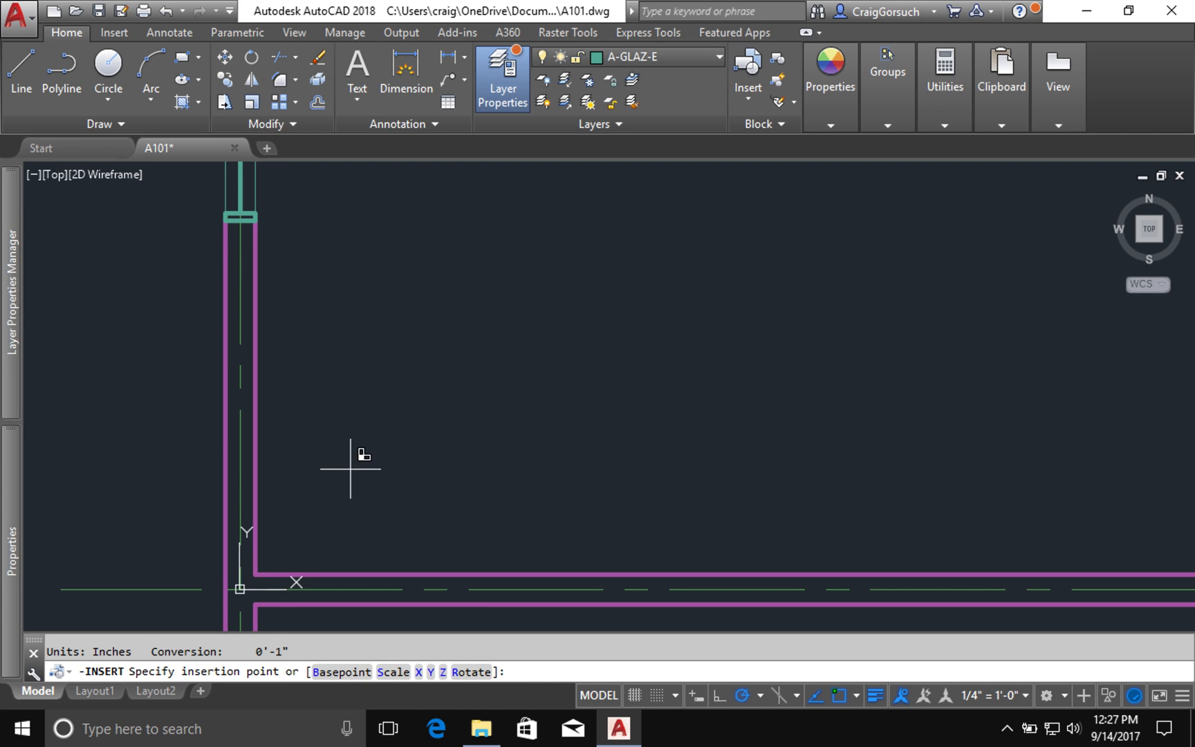
pyautogui.click(351, 468)
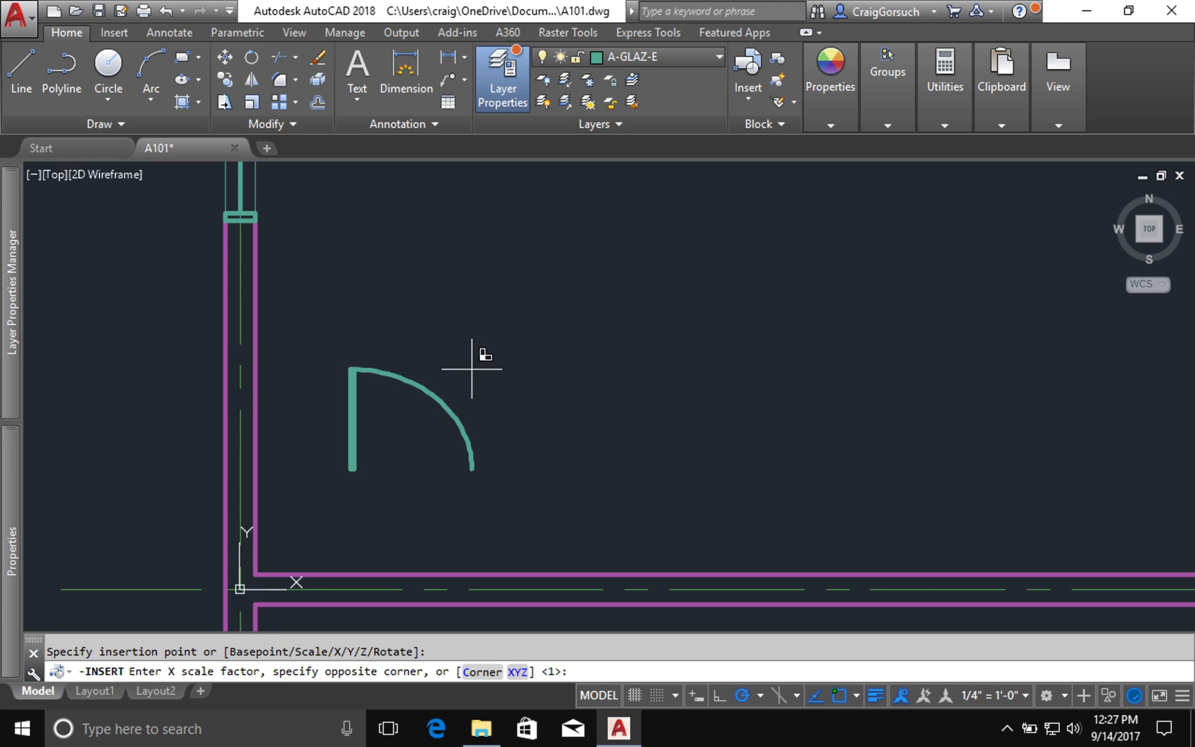
pyautogui.write('36')
pyautogui.press('Return')
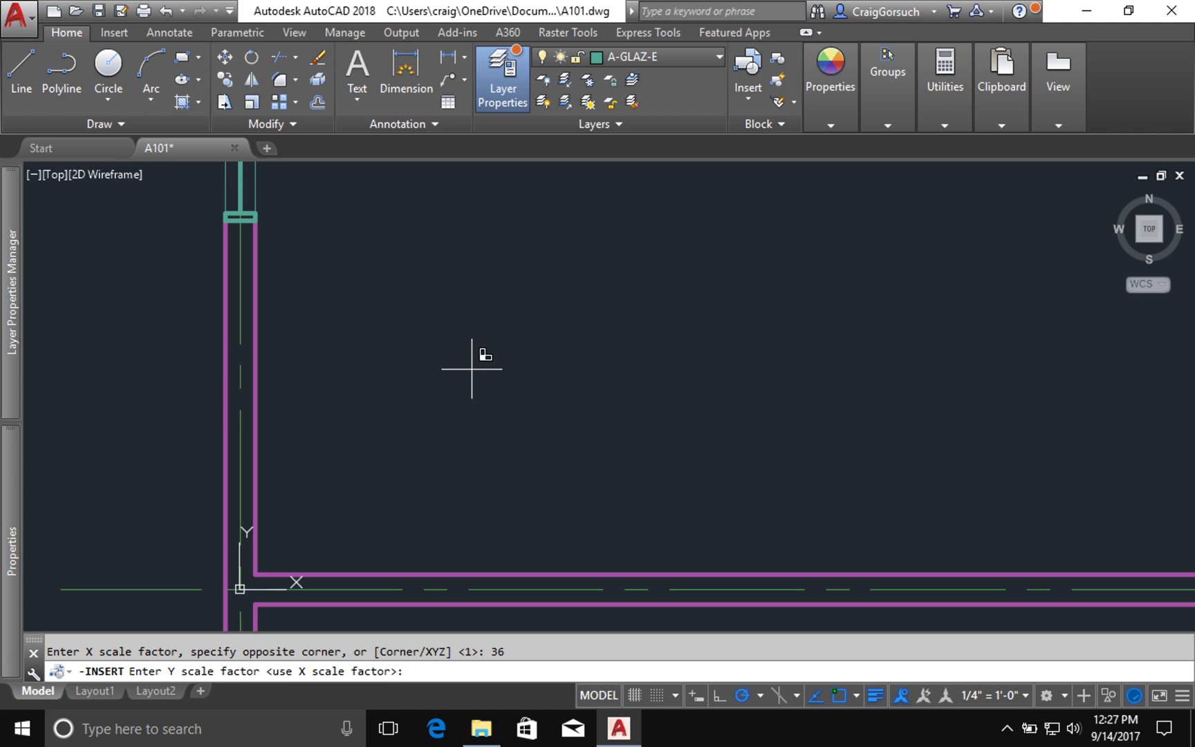
pyautogui.press('Return')
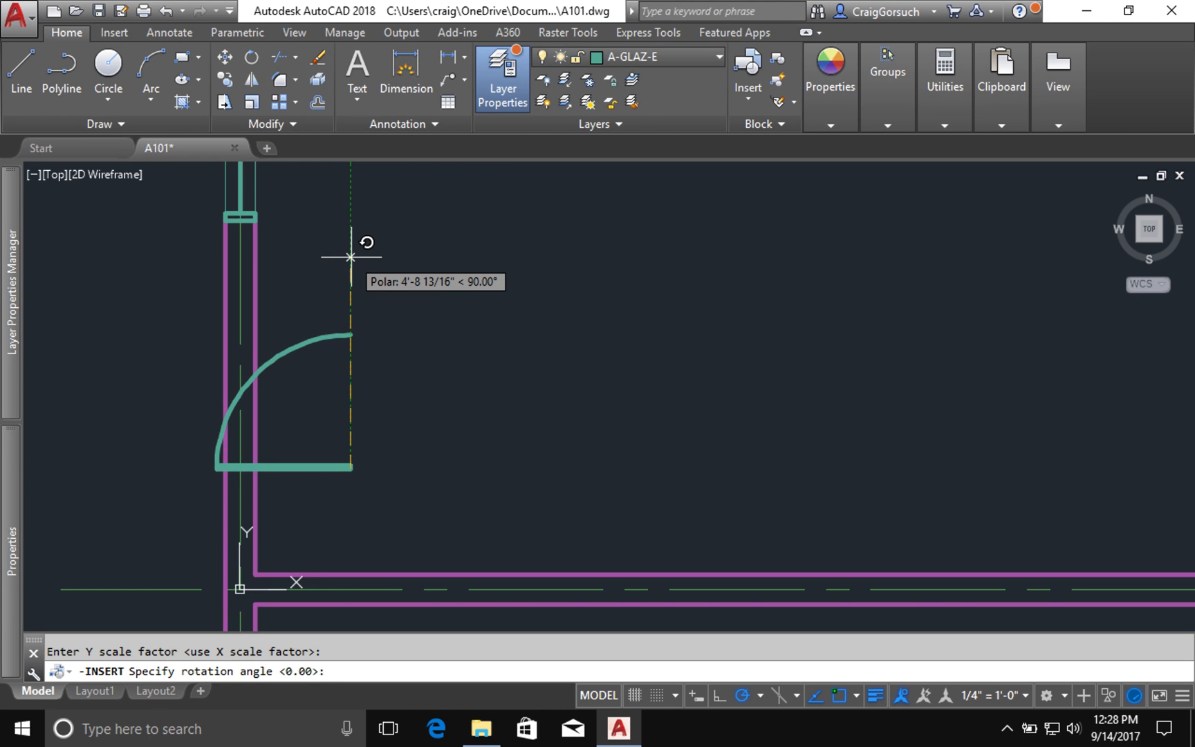
pyautogui.click(351, 257)
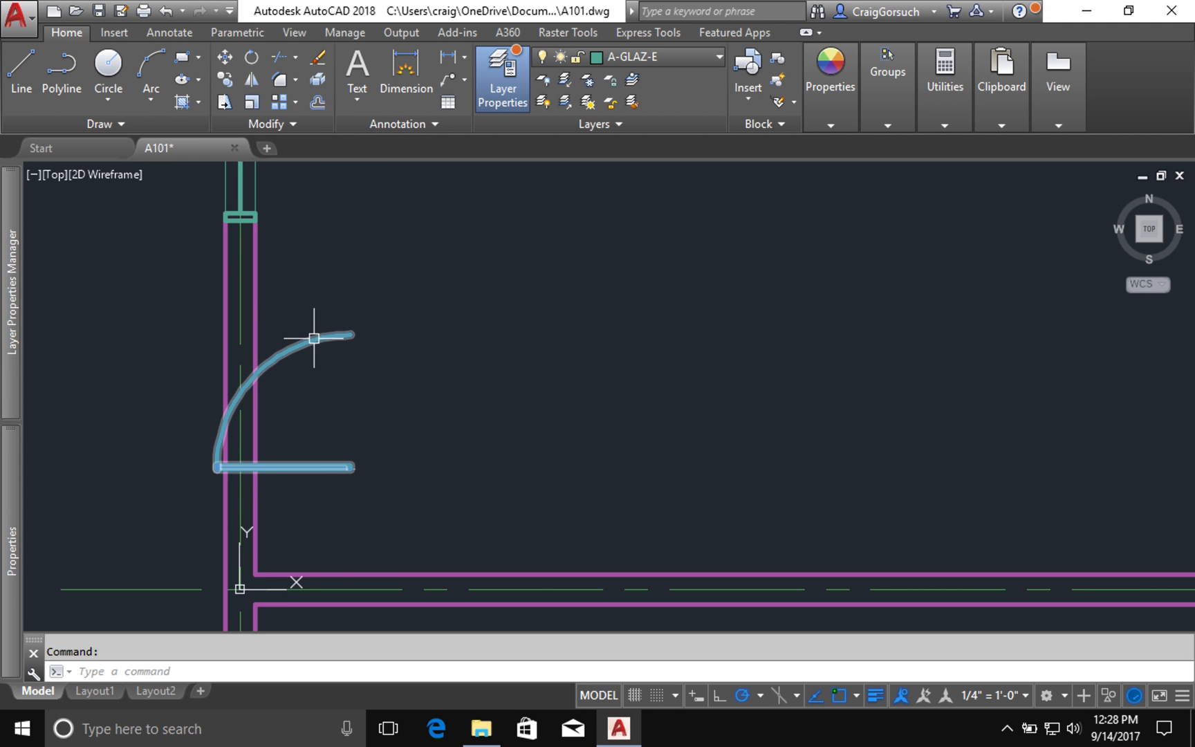
# Step: Put the inserted door block on layer A-DOOR-E
pyautogui.click(314, 338)
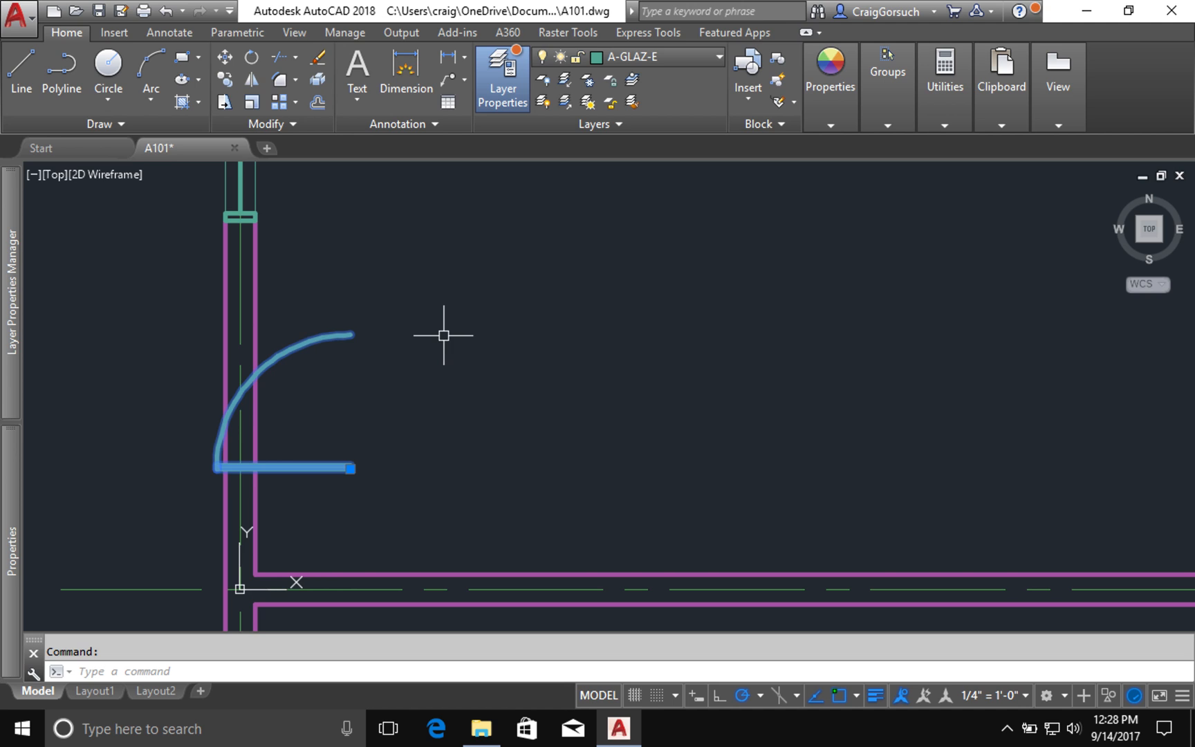
pyautogui.click(688, 56)
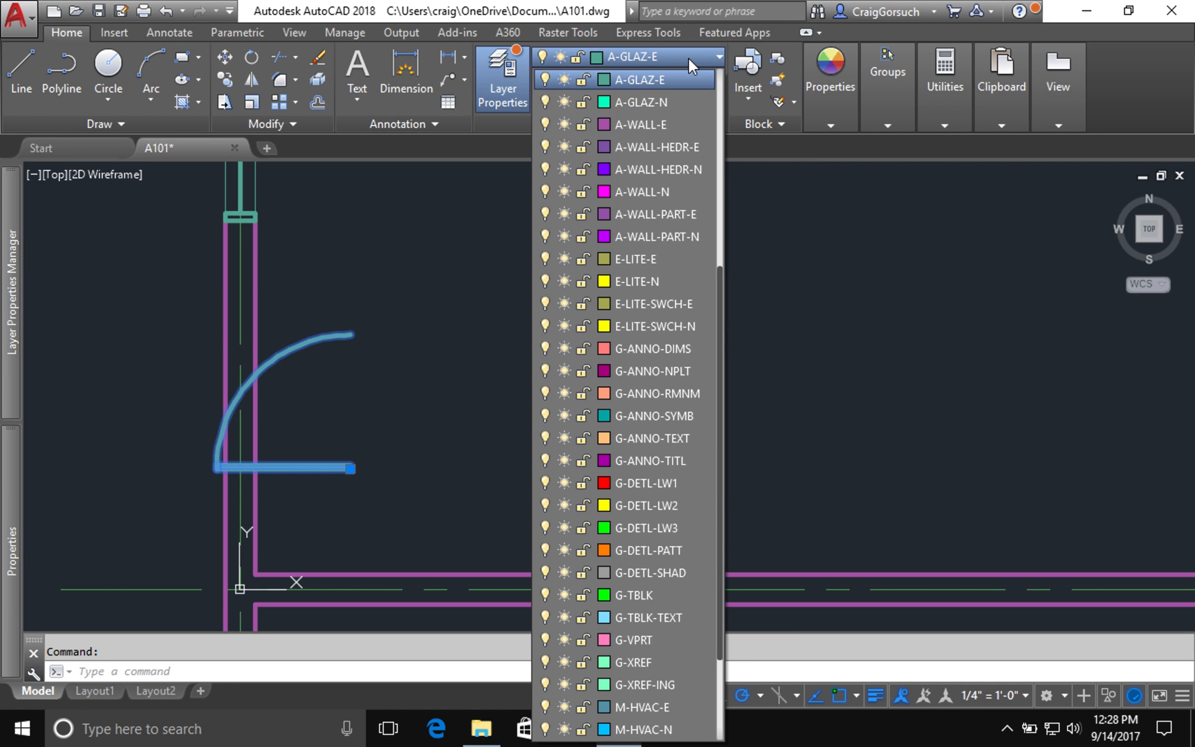
pyautogui.click(694, 222)
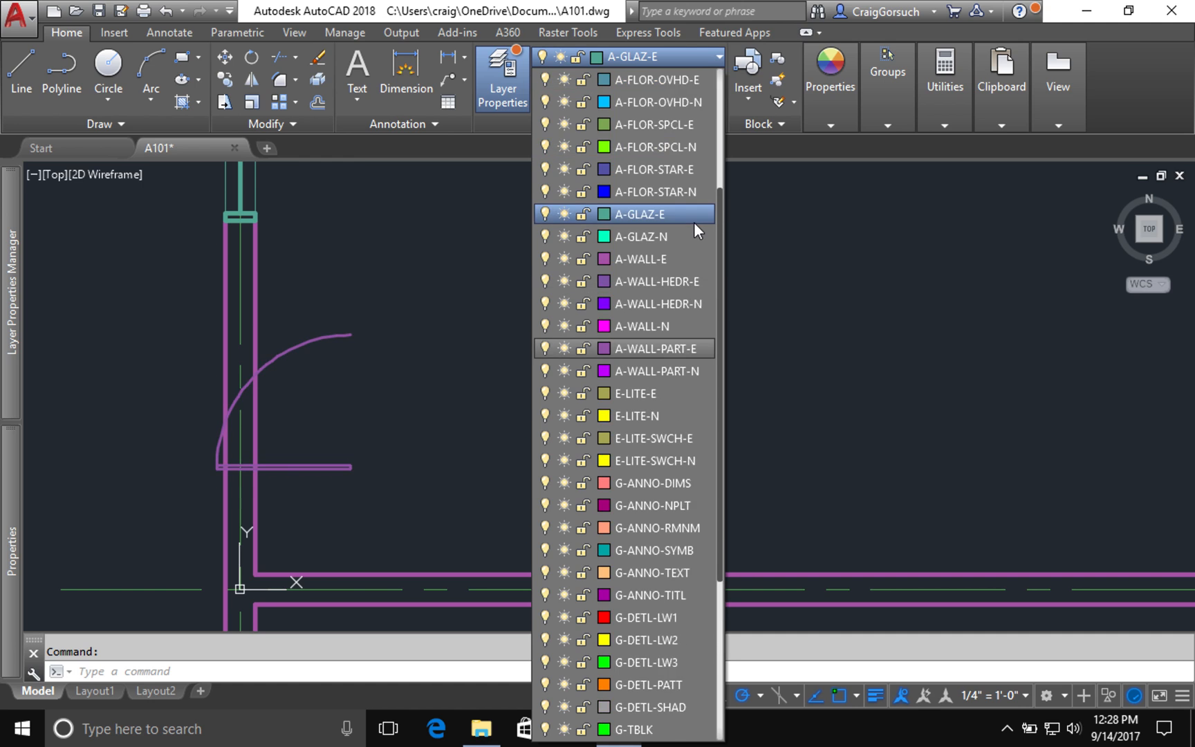
pyautogui.scroll(1, 691, 223)
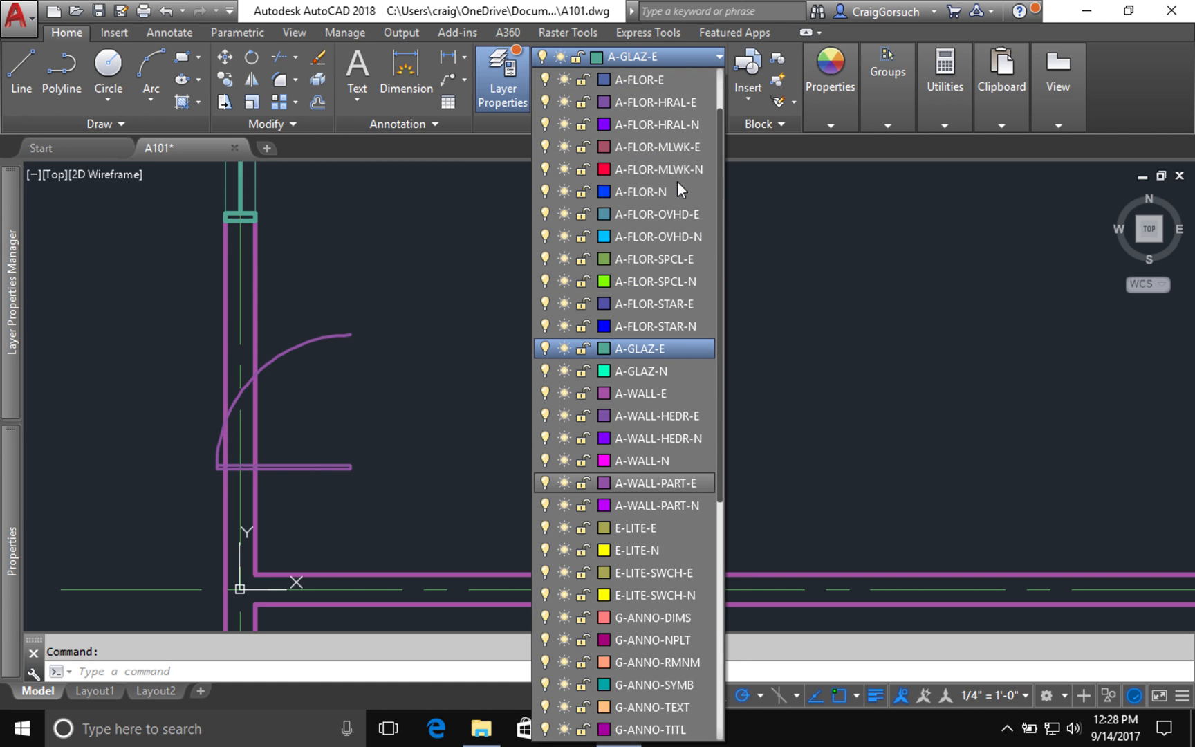
pyautogui.scroll(1, 664, 170)
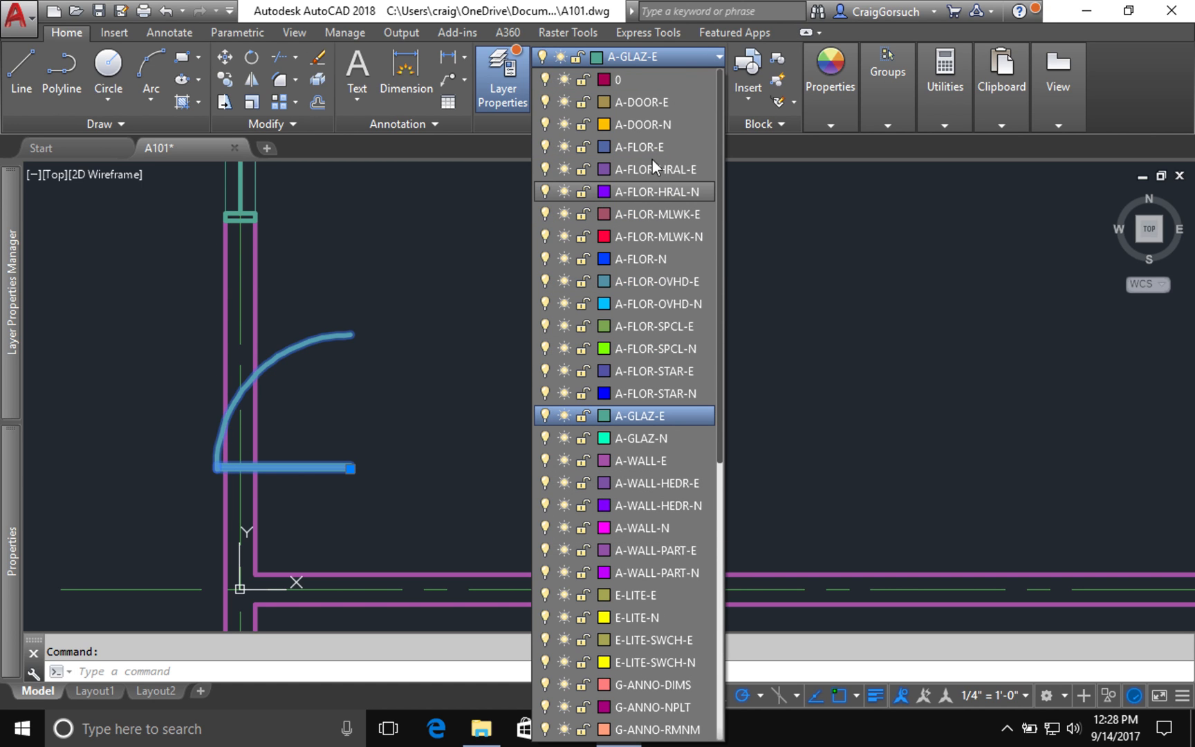
pyautogui.click(646, 102)
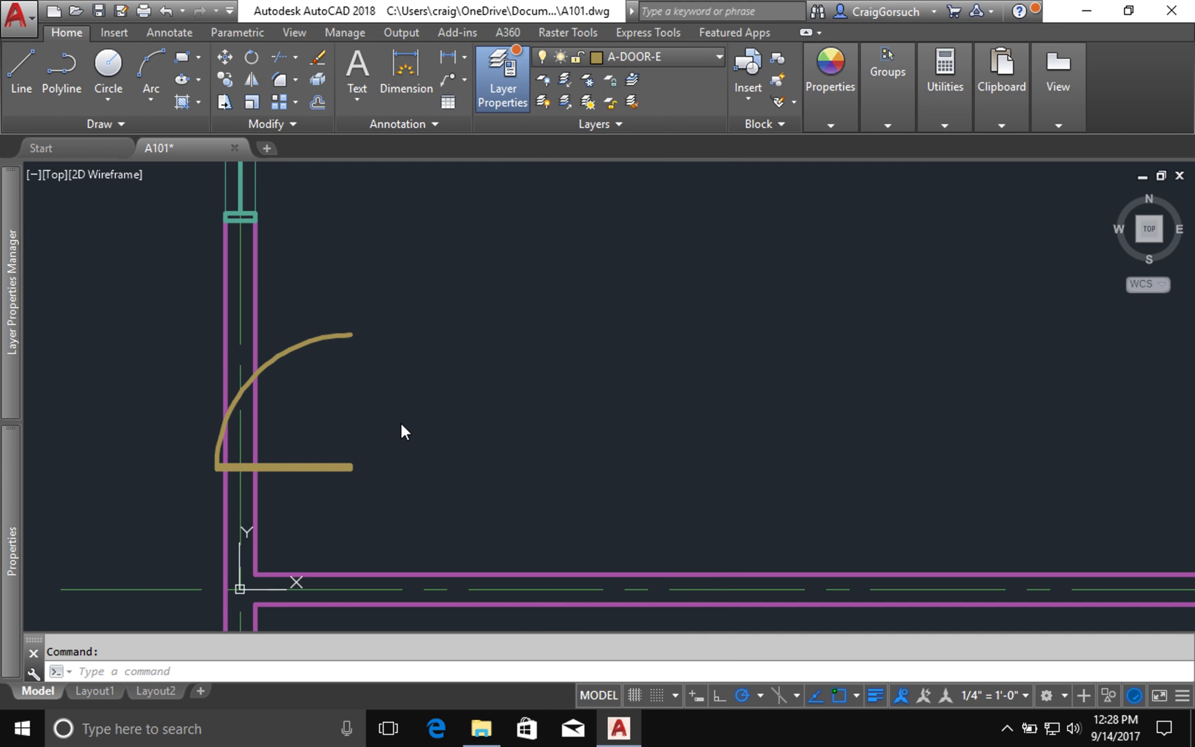
# Step: Mirror the door block about a vertical line just beyond its hinge end, erasing the source object
pyautogui.click(389, 448)
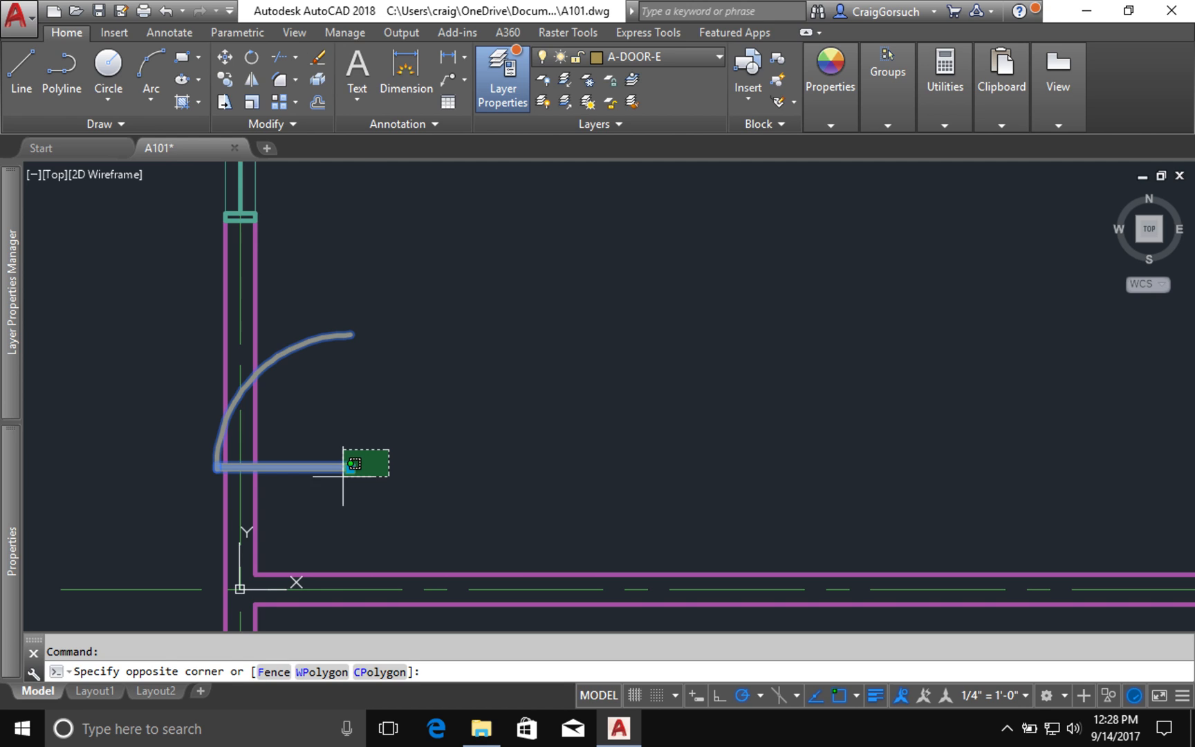
pyautogui.click(356, 474)
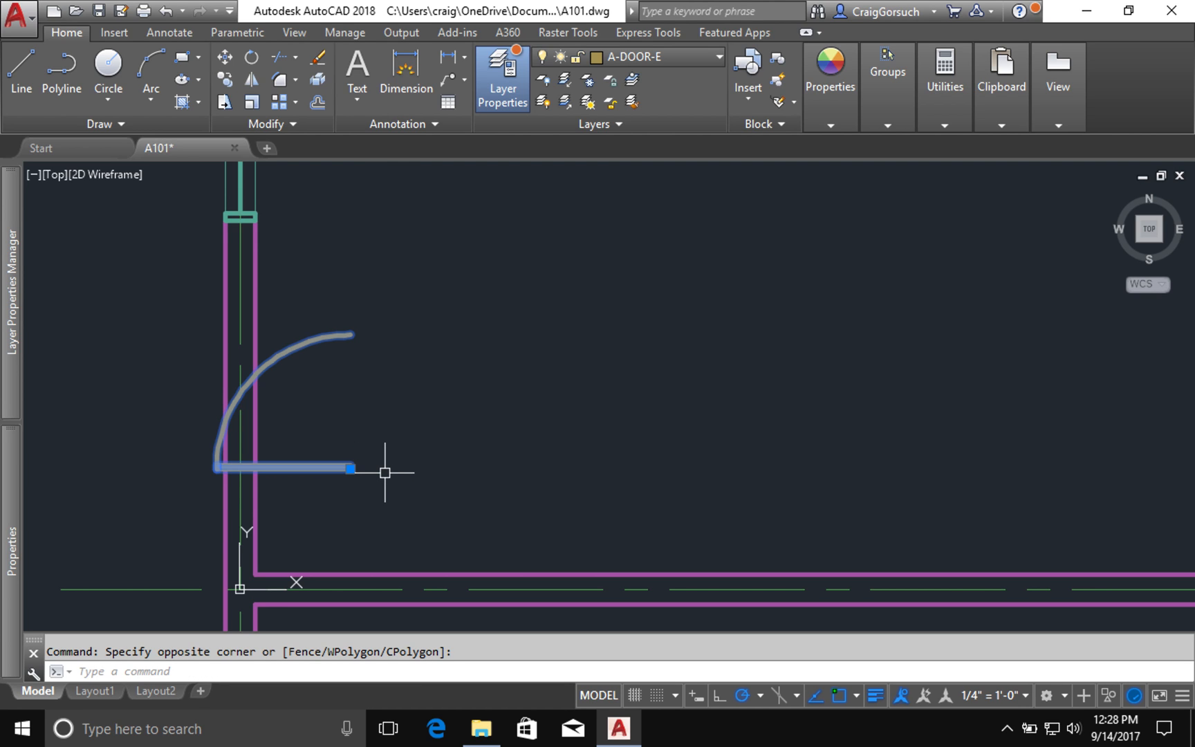
pyautogui.write('MI')
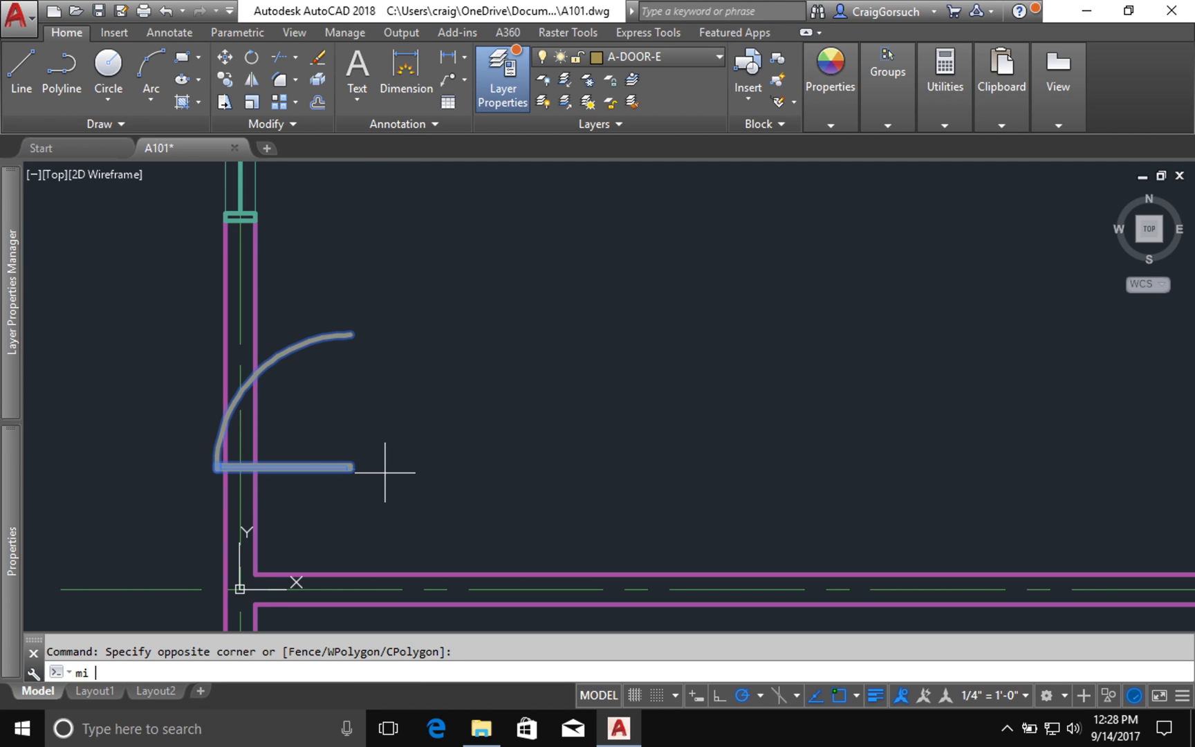
pyautogui.press('Return')
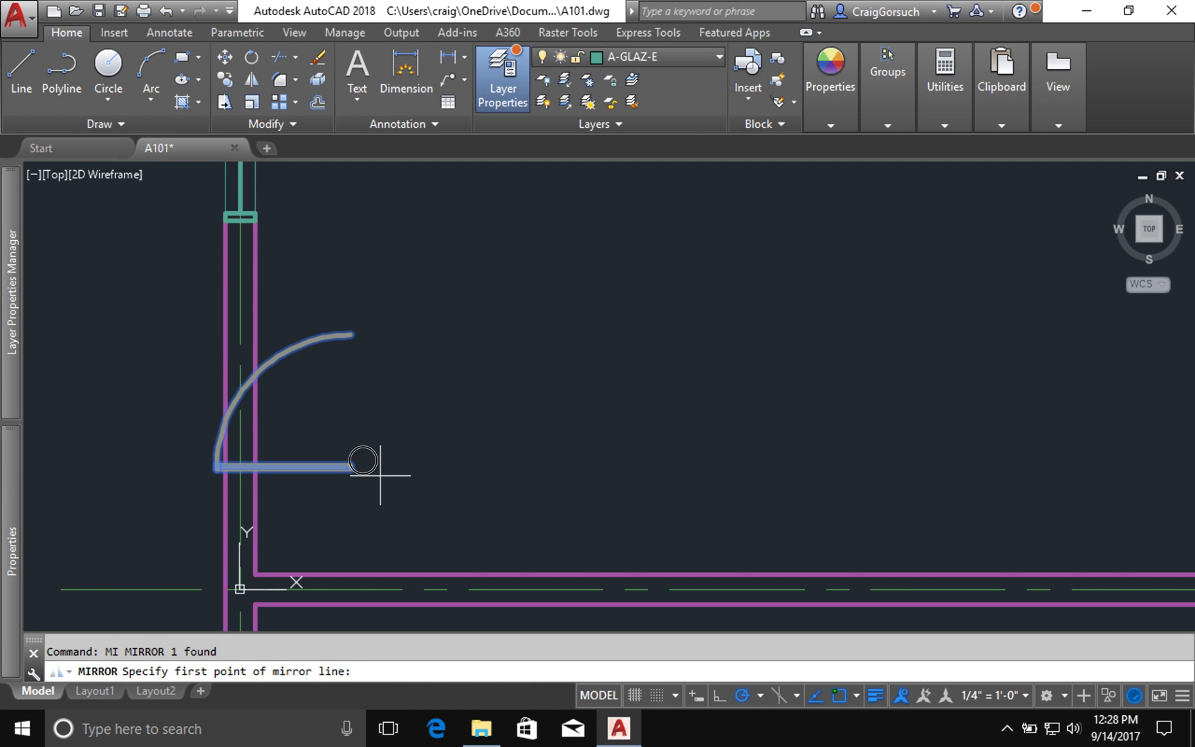
pyautogui.click(380, 468)
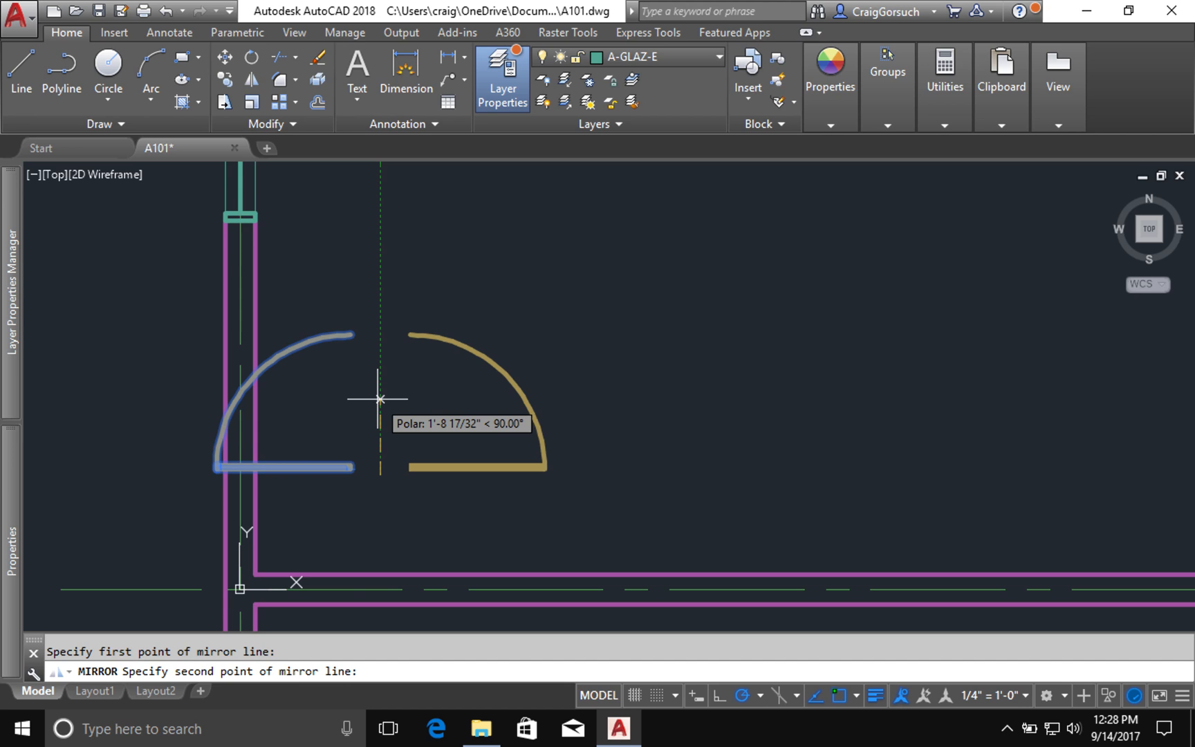
pyautogui.click(380, 399)
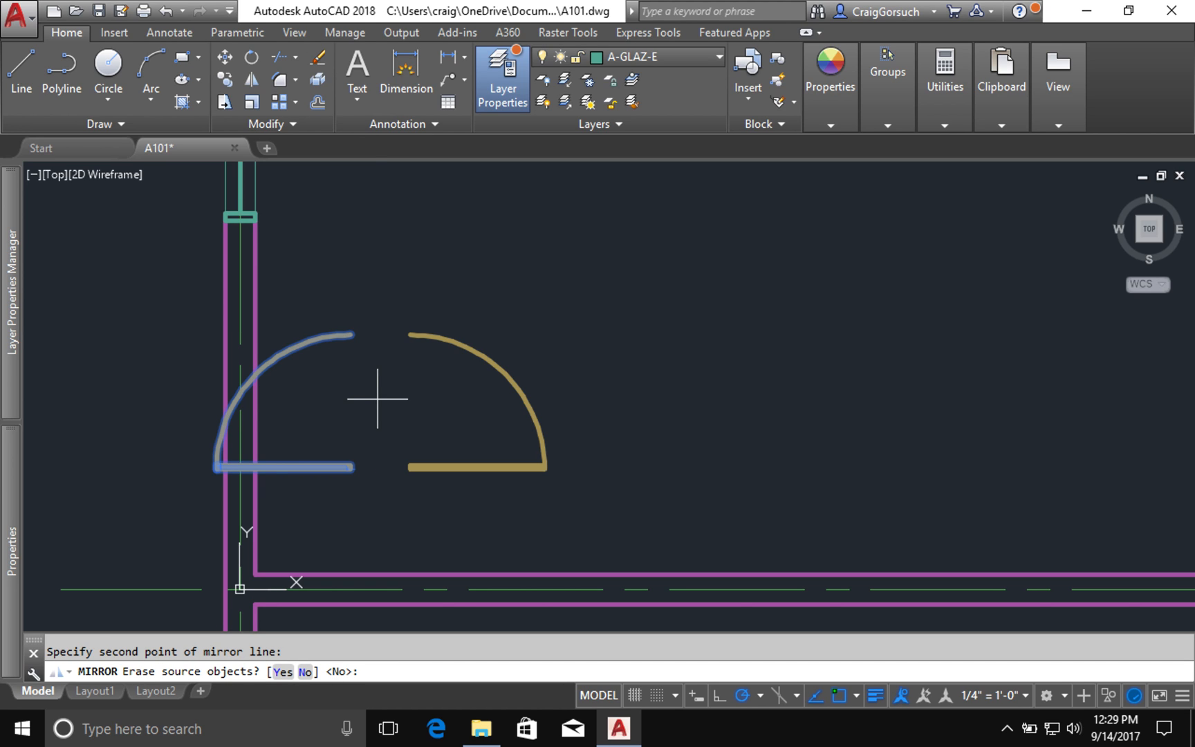
pyautogui.write('y')
pyautogui.press('Return')
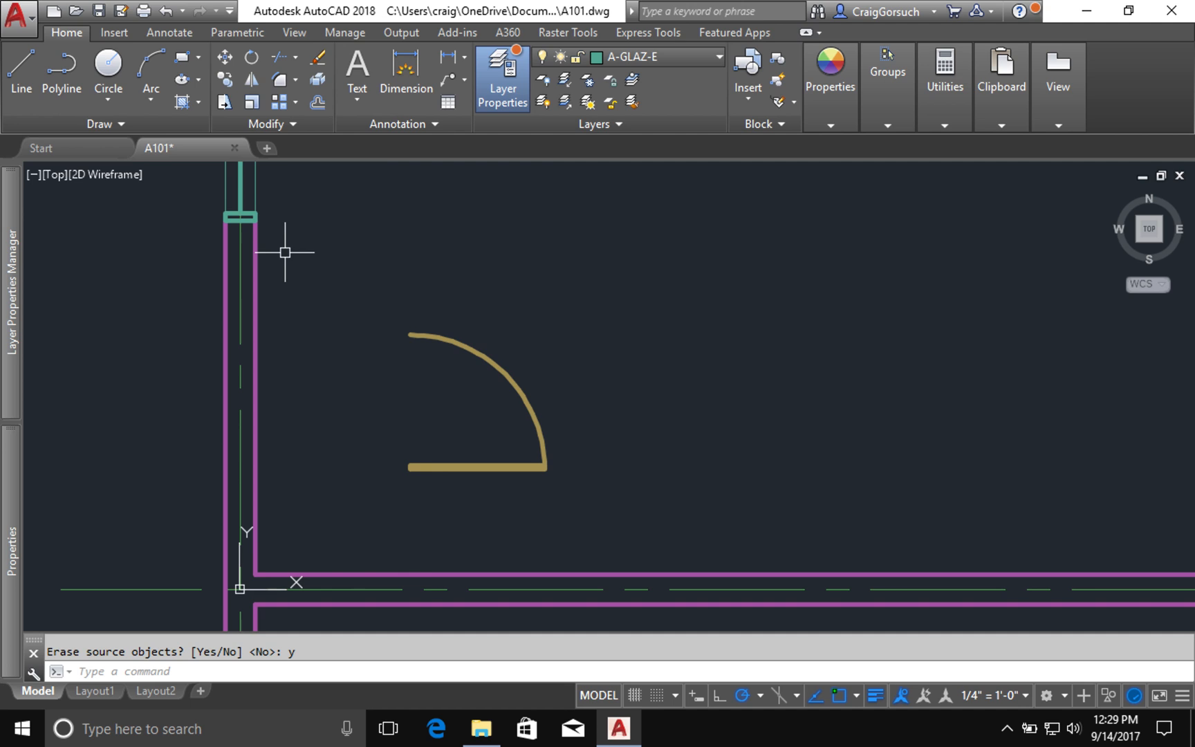
pyautogui.click(416, 467)
pyautogui.press('Escape')
pyautogui.click(411, 471)
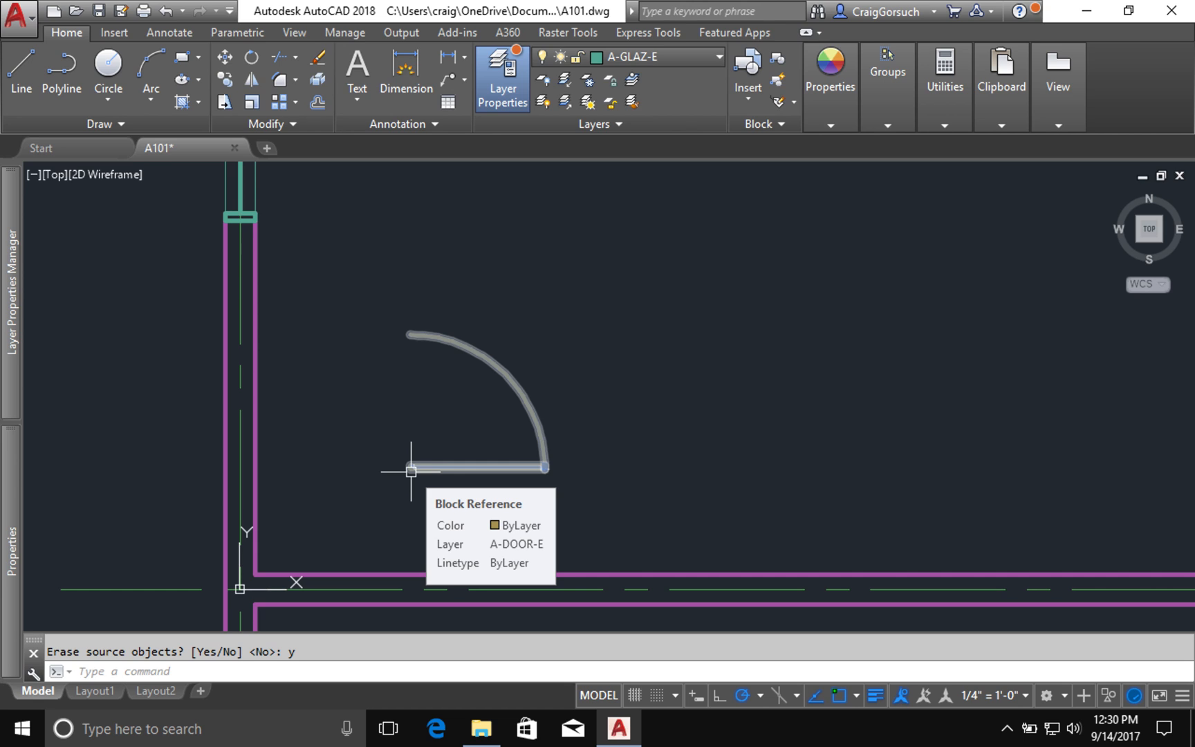
pyautogui.press('Escape')
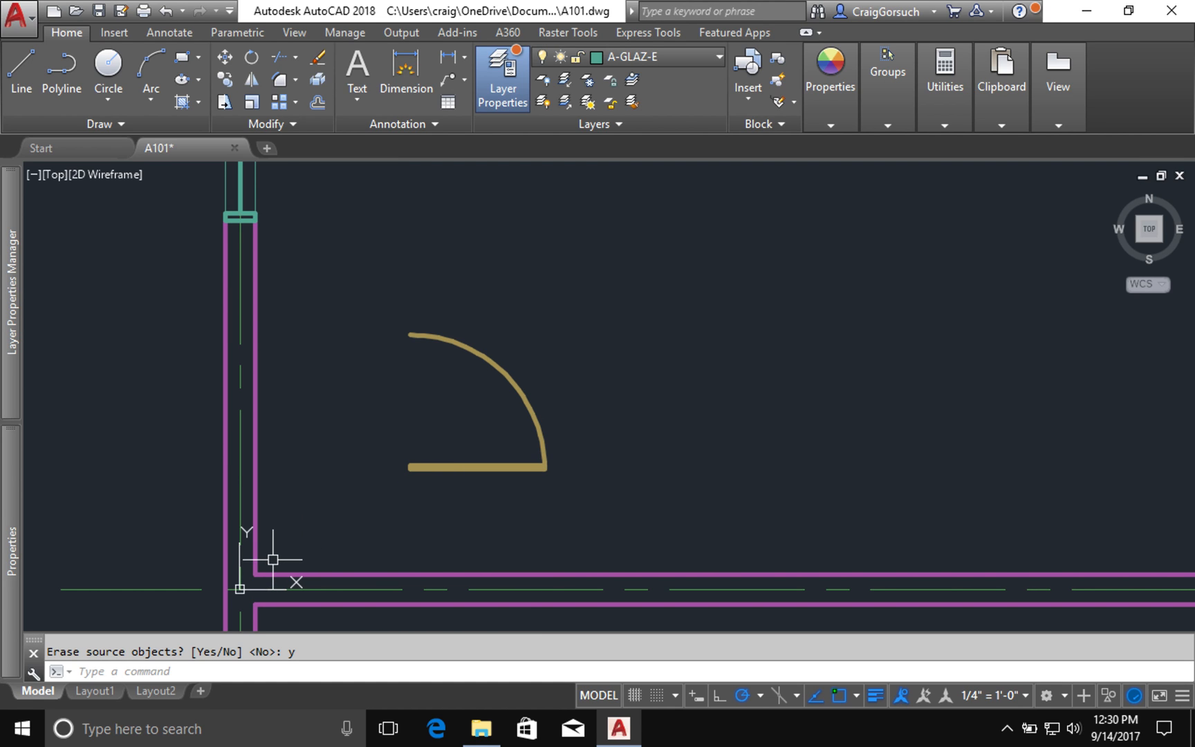
# Step: Move the door block from a point 6" below its hinge corner to the room's lower-left inner wall corner
pyautogui.moveTo(339, 519); pyautogui.dragTo(480, 418, button='middle')
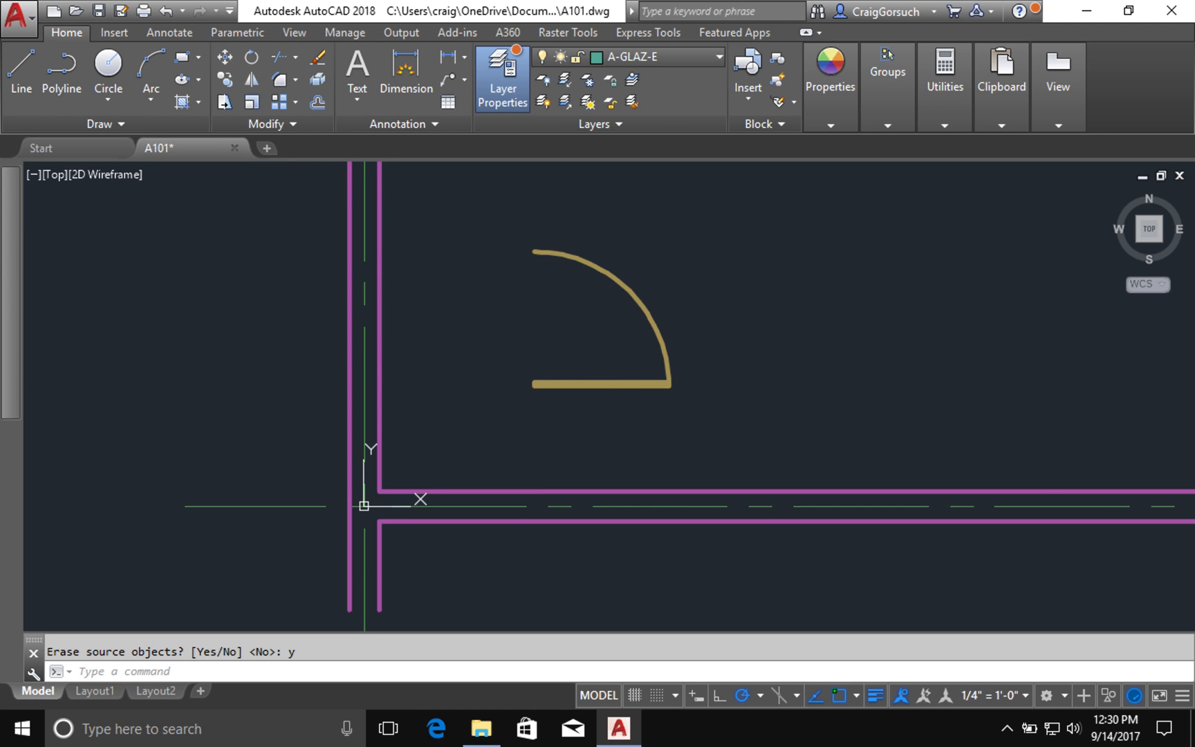
pyautogui.scroll(2, 483, 384)
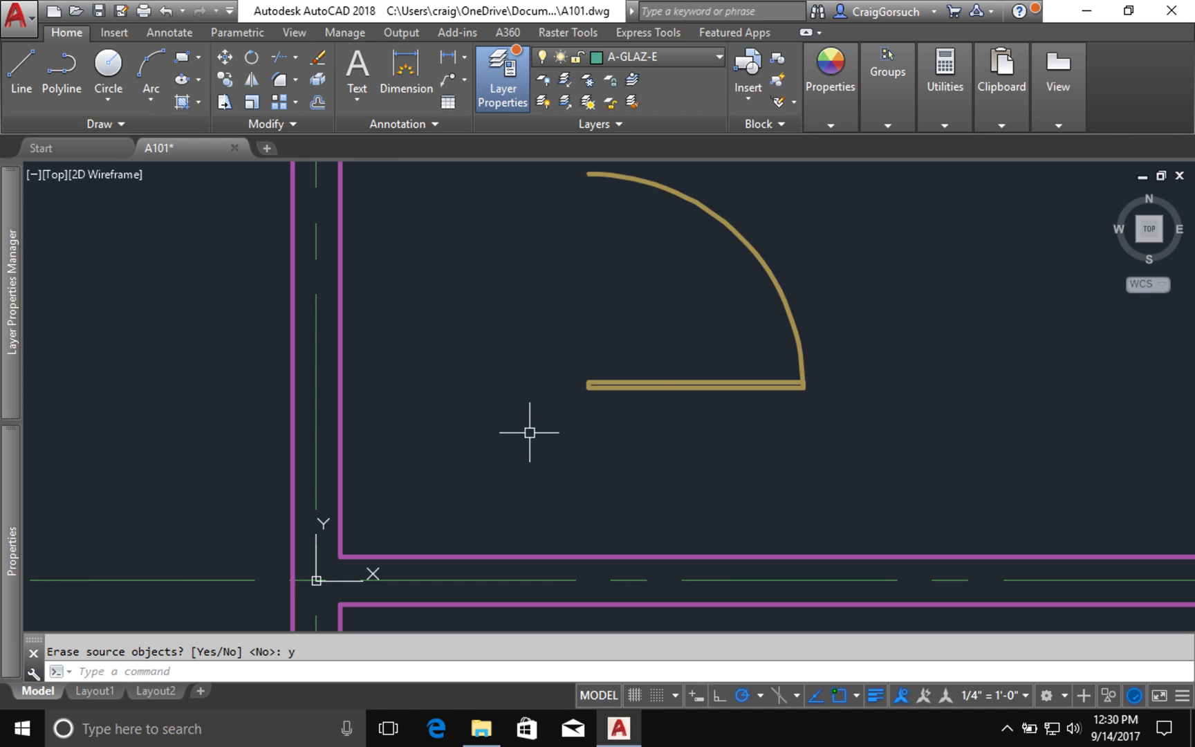
pyautogui.write('m')
pyautogui.press('Return')
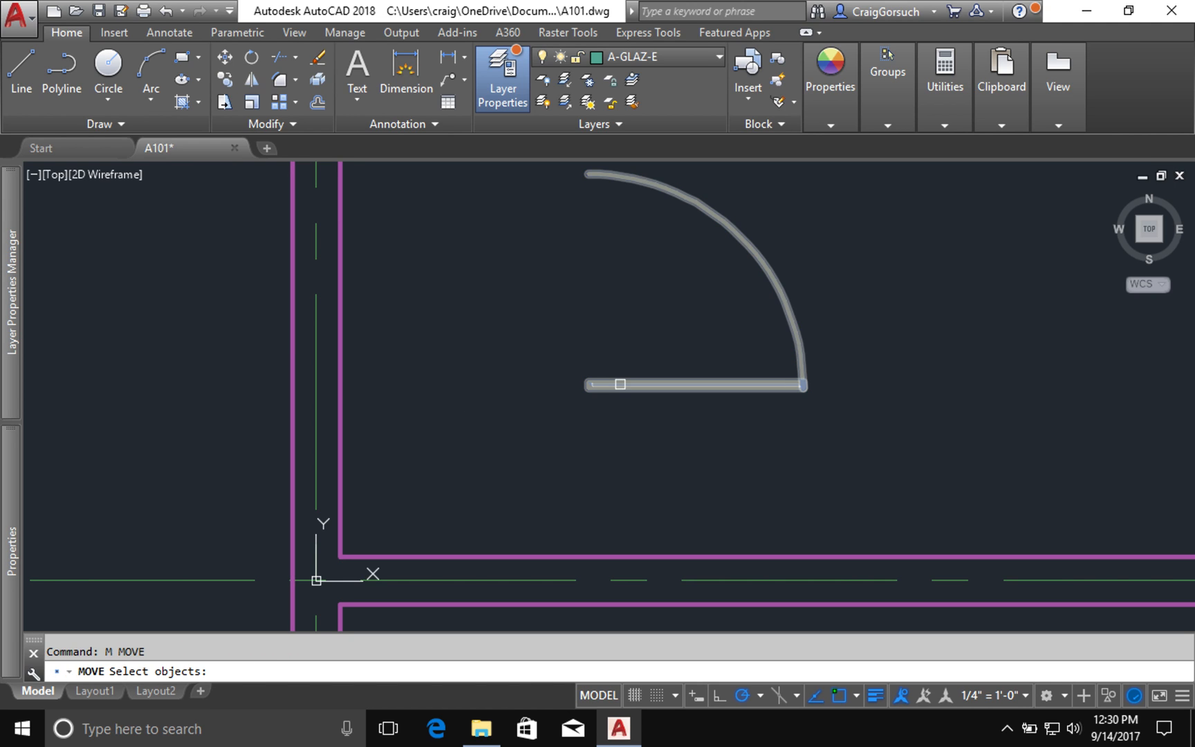
pyautogui.click(621, 384)
pyautogui.press('Return')
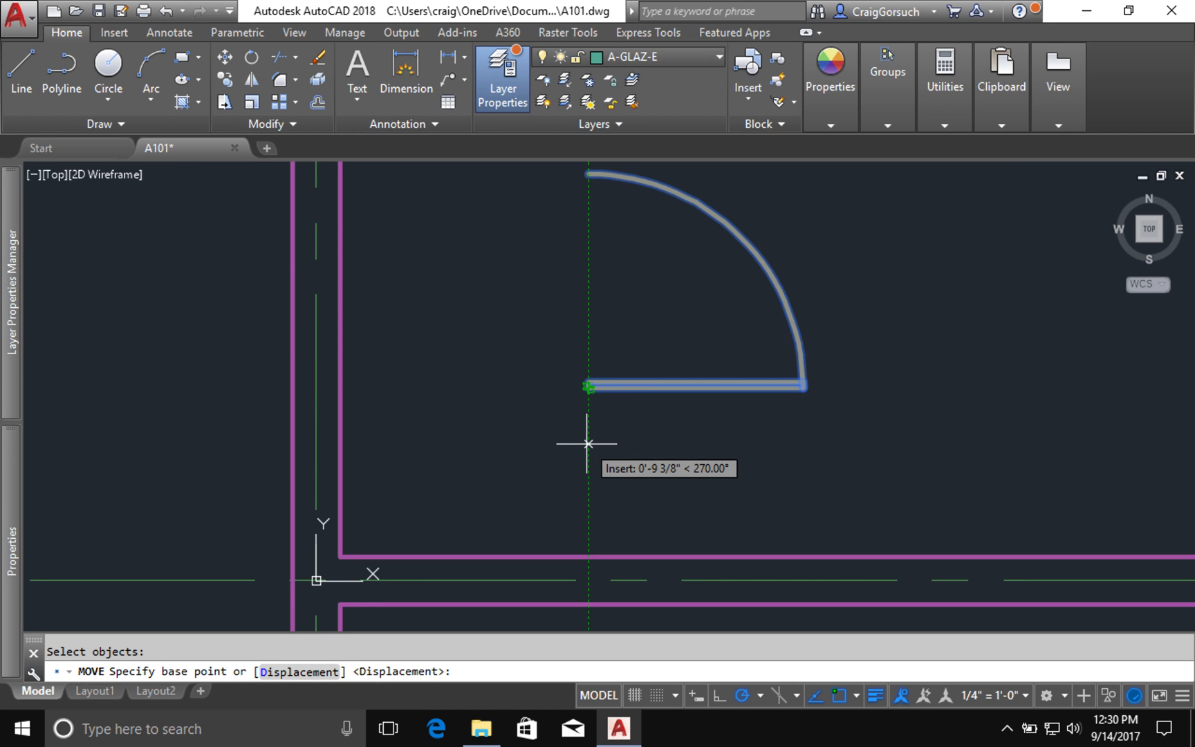
pyautogui.write('6')
pyautogui.press('Return')
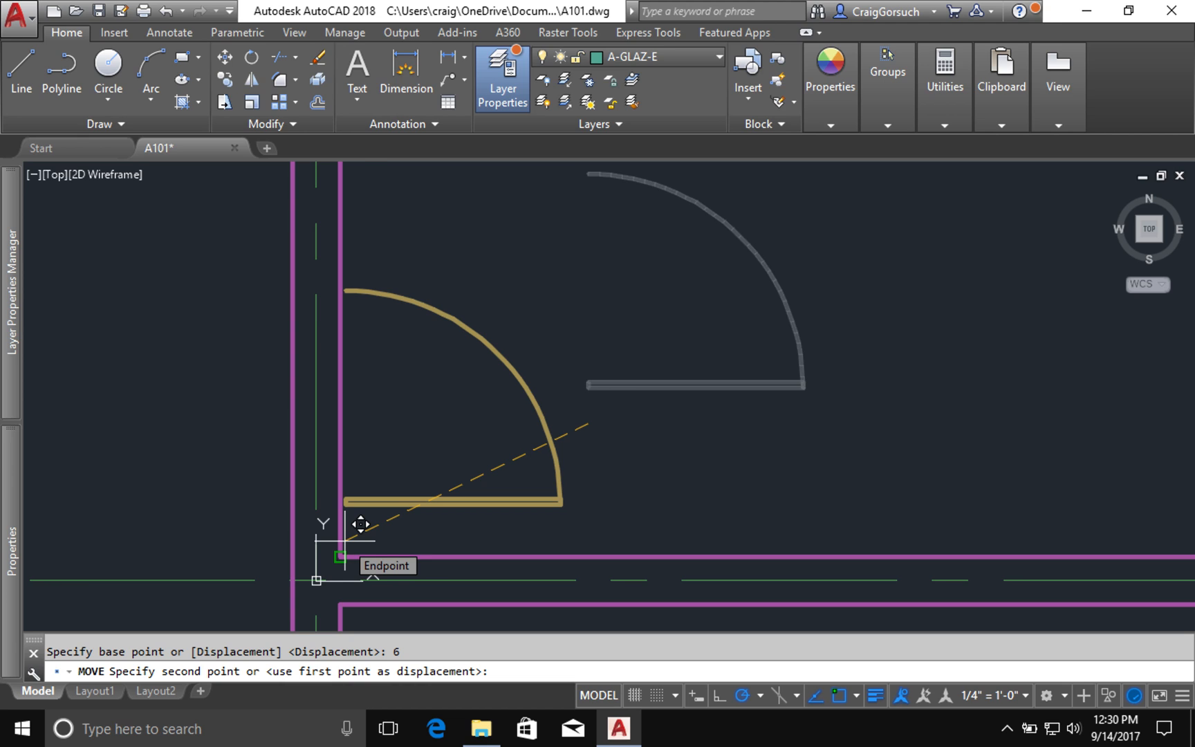
pyautogui.click(344, 541)
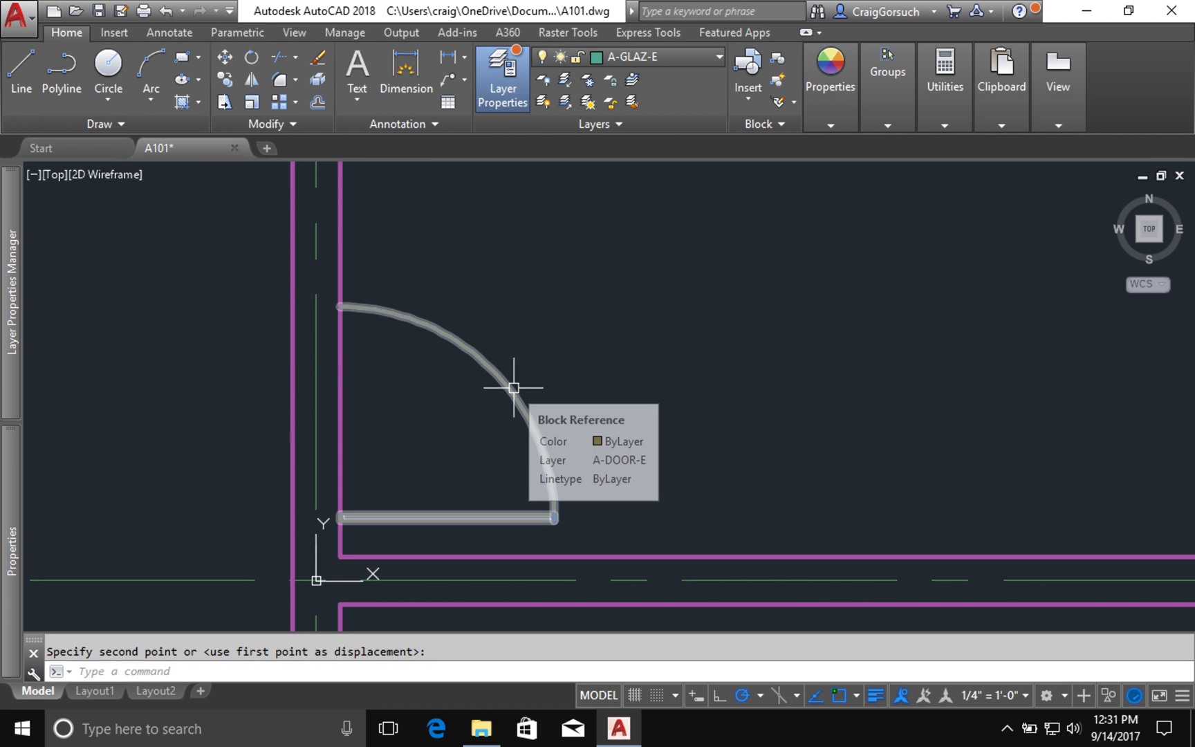
# Step: Make the door block's layer A-DOOR-E current and draw a 2" deep jamb rectangle across the wall at the upper end of the door swing
pyautogui.click(640, 81)
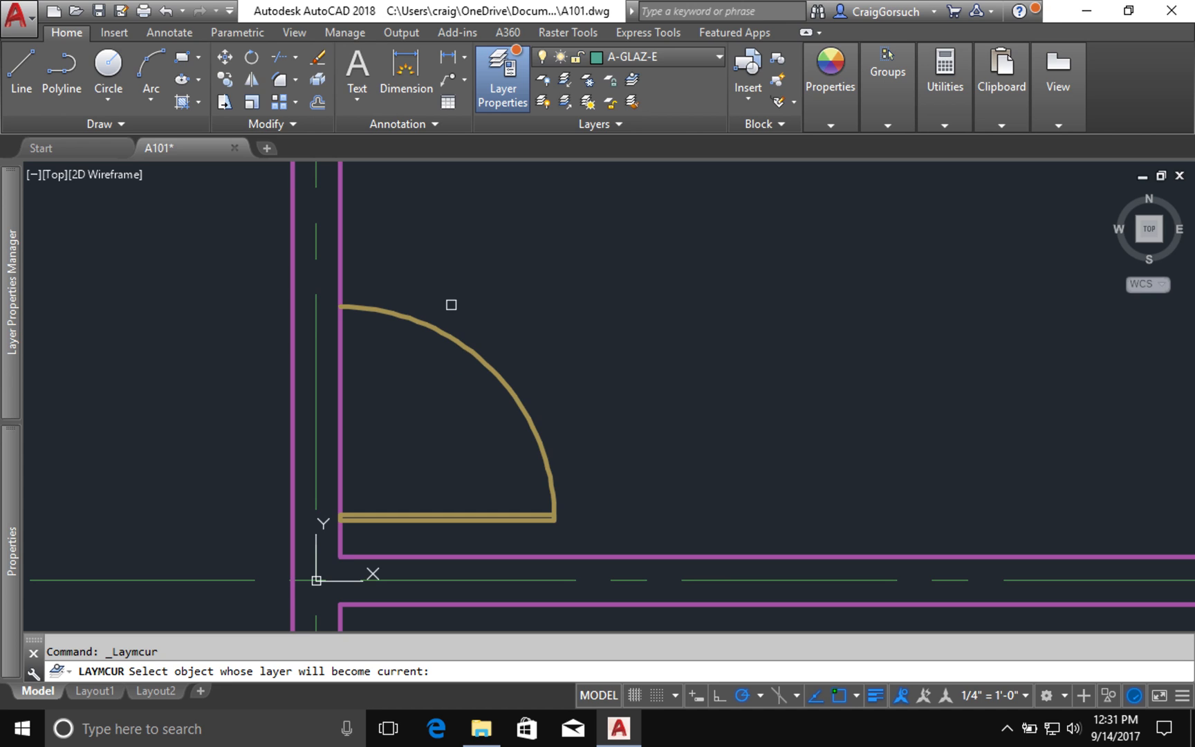
pyautogui.click(446, 337)
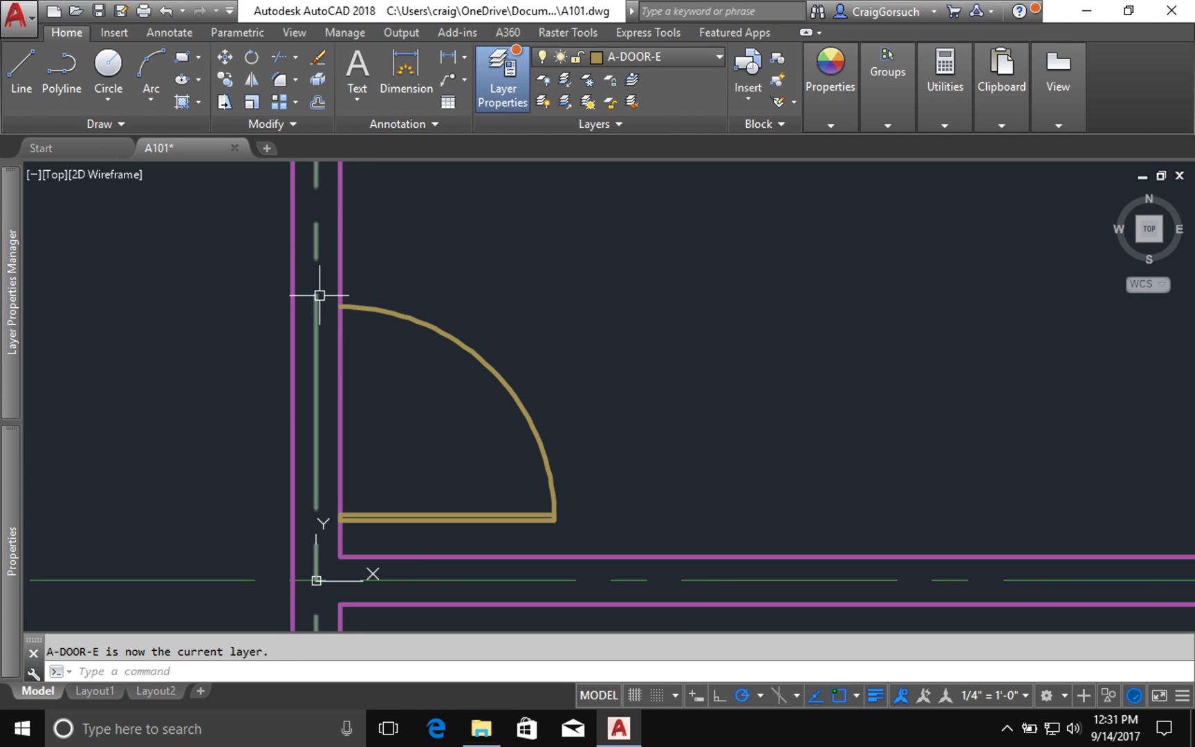
pyautogui.scroll(4, 323, 293)
pyautogui.moveTo(328, 292); pyautogui.dragTo(443, 358, button='middle')
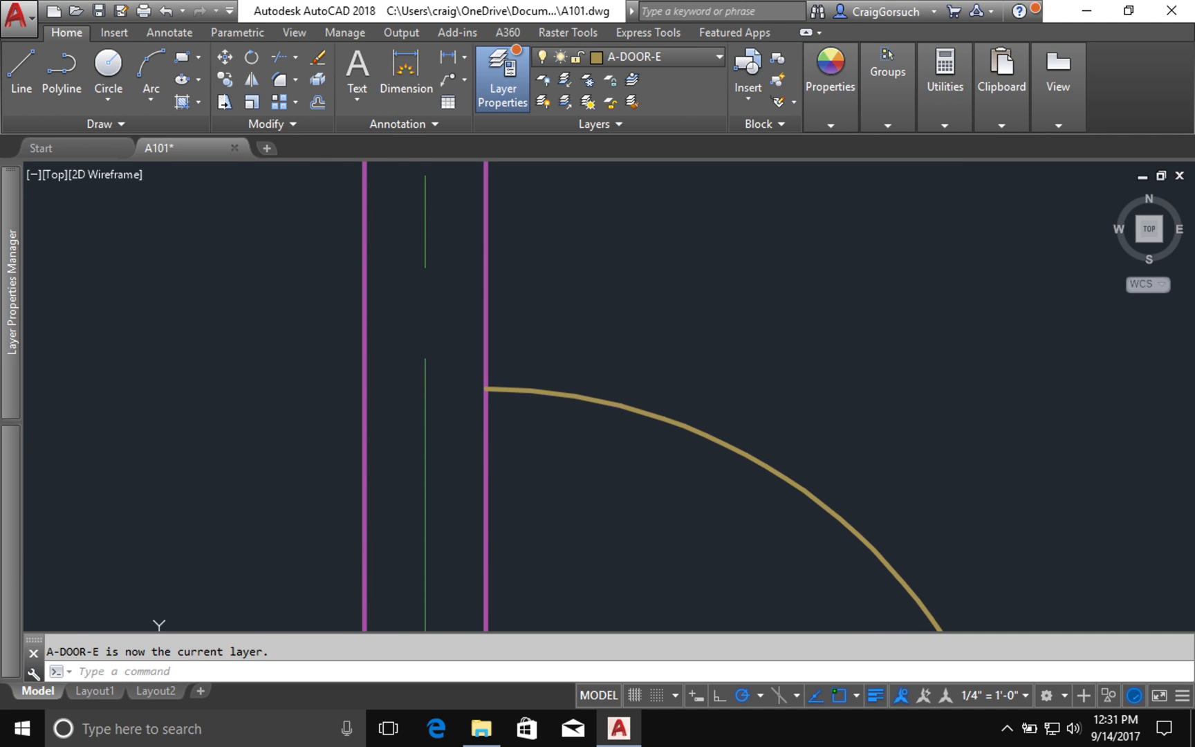
pyautogui.write('rec')
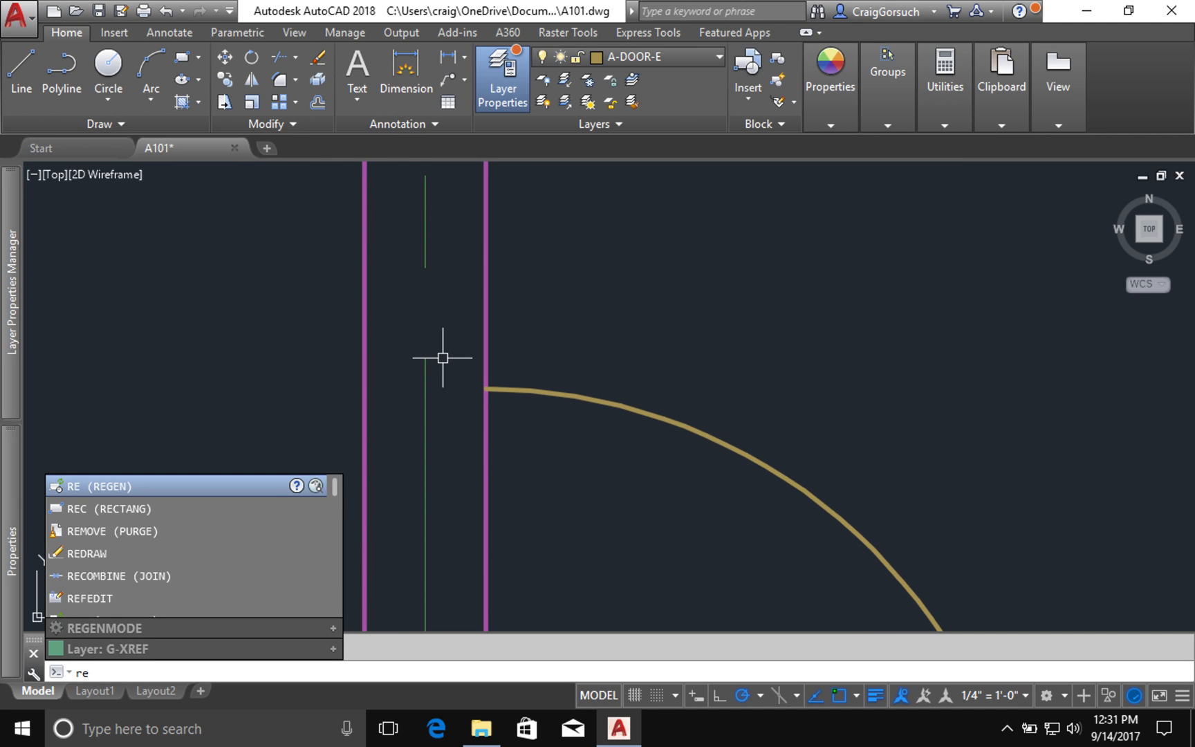
pyautogui.press('Return')
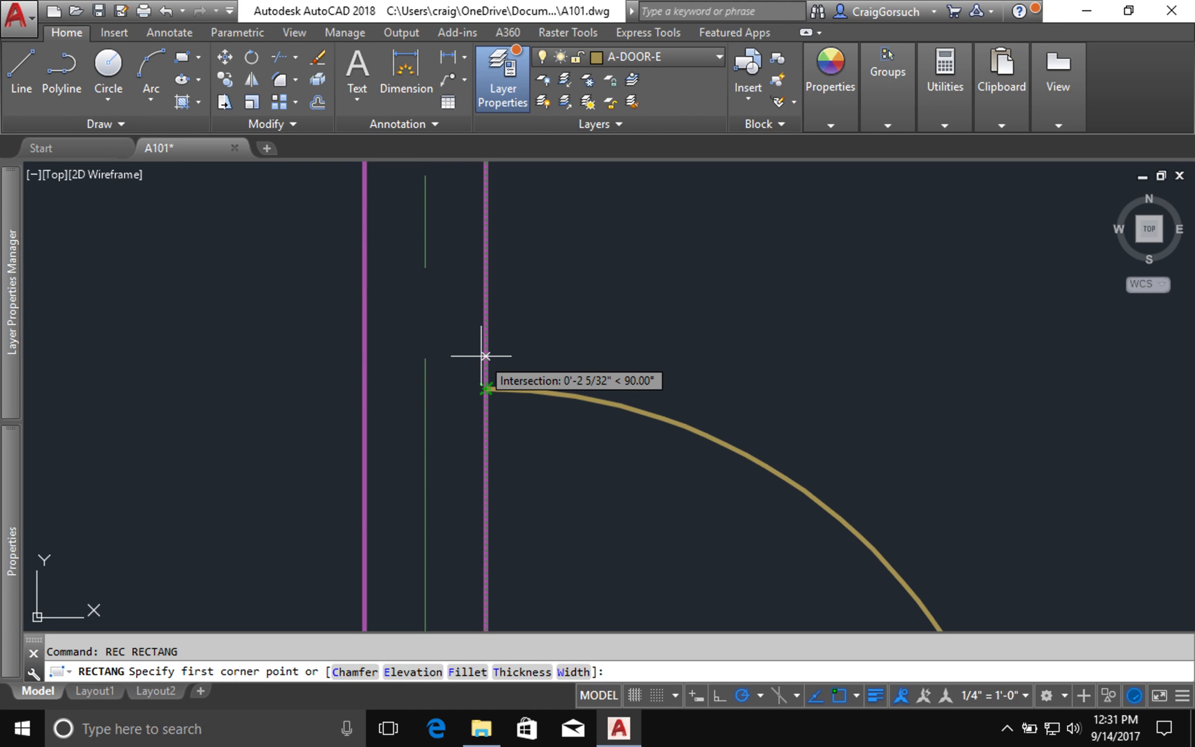
pyautogui.write('2')
pyautogui.press('Return')
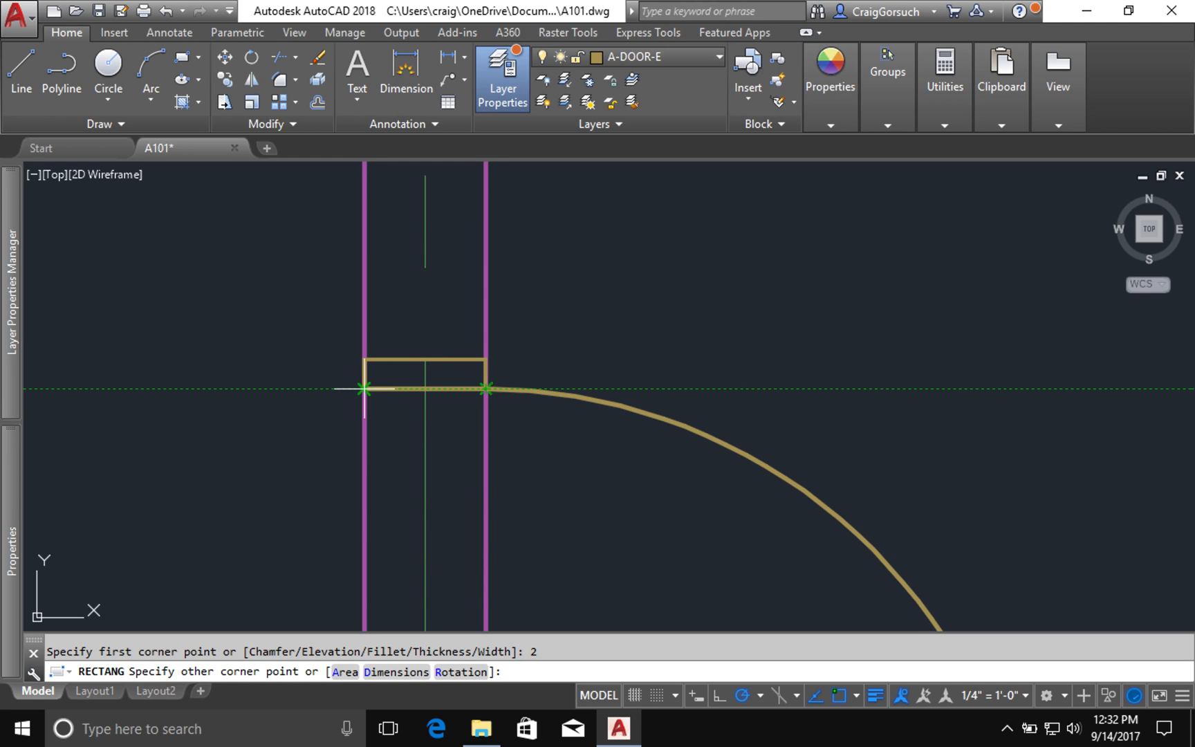
pyautogui.click(365, 389)
pyautogui.scroll(1, 328, 400)
pyautogui.moveTo(317, 419); pyautogui.dragTo(348, 327, button='middle')
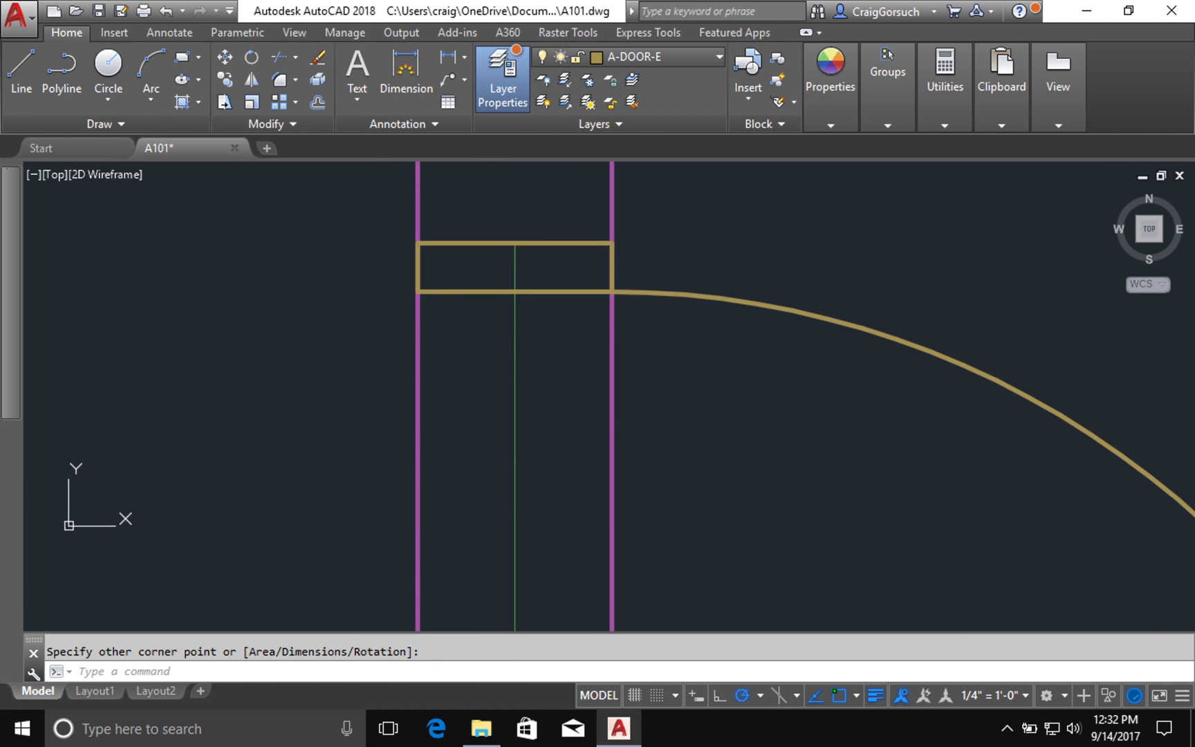
# Step: Draw a matching 2" deep jamb rectangle across the left wall just below the door's hinge corner
pyautogui.scroll(-2, 398, 341)
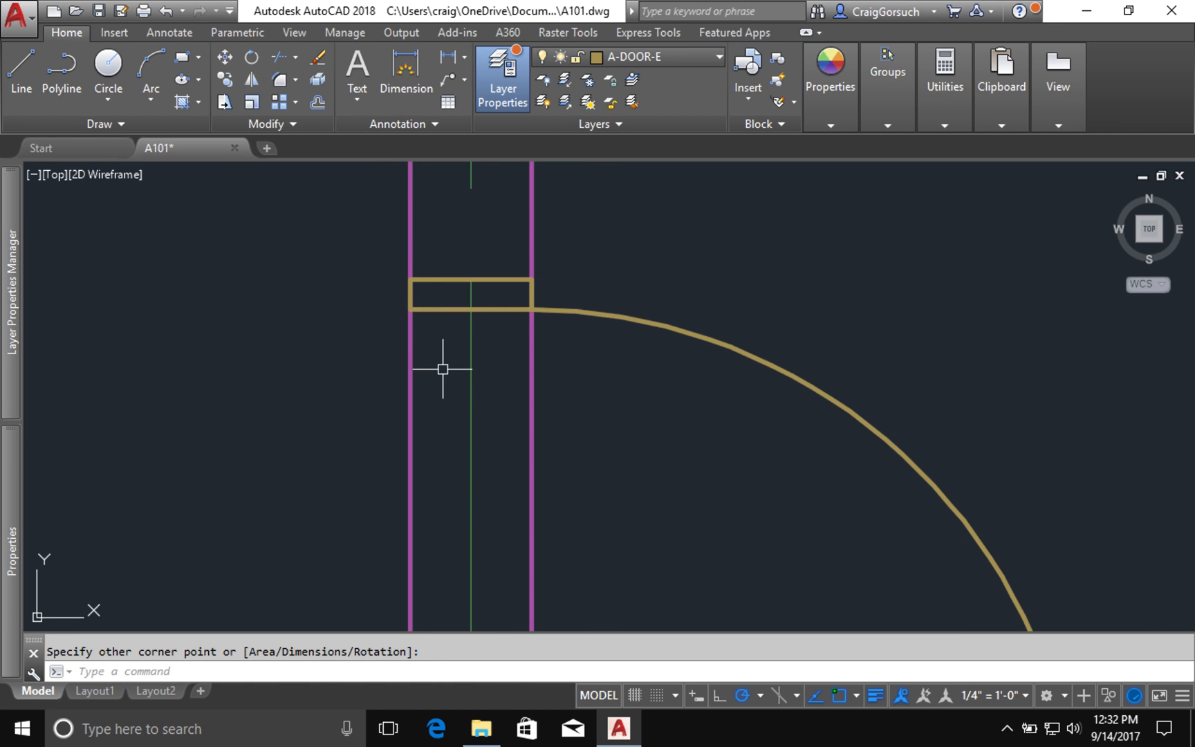
pyautogui.moveTo(450, 426); pyautogui.dragTo(439, 99, button='middle')
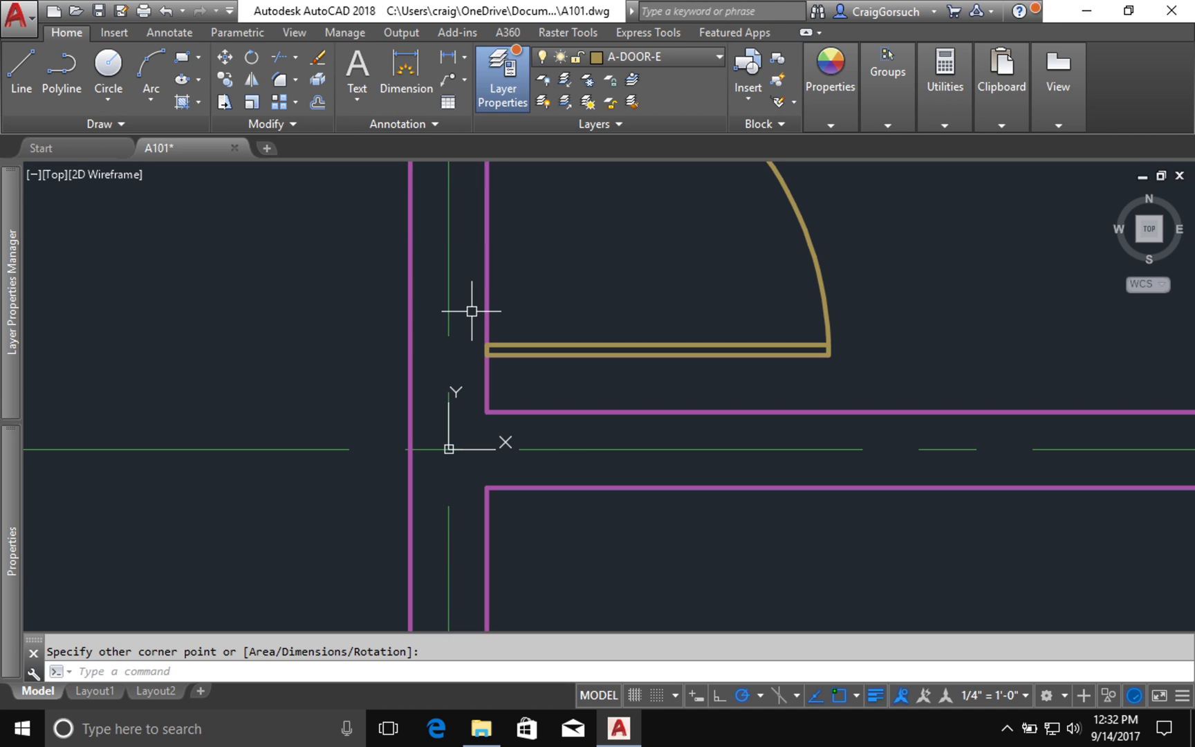
pyautogui.write('REC')
pyautogui.press('Return')
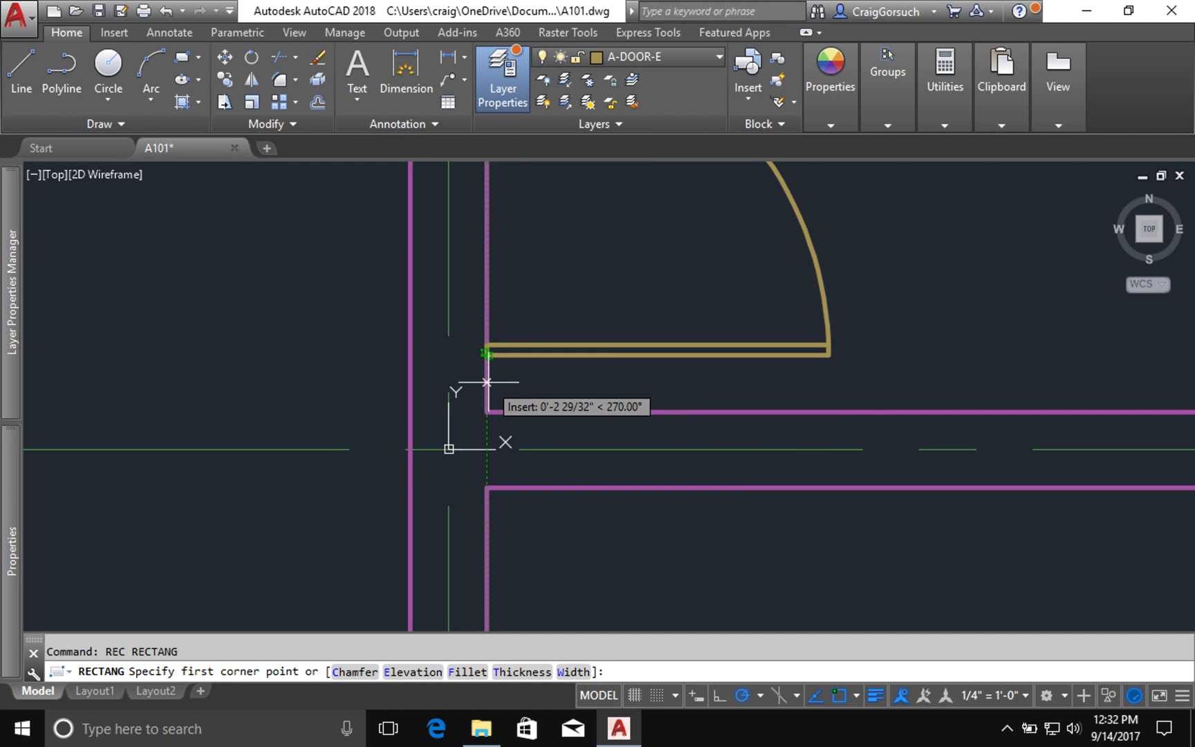
pyautogui.write('2')
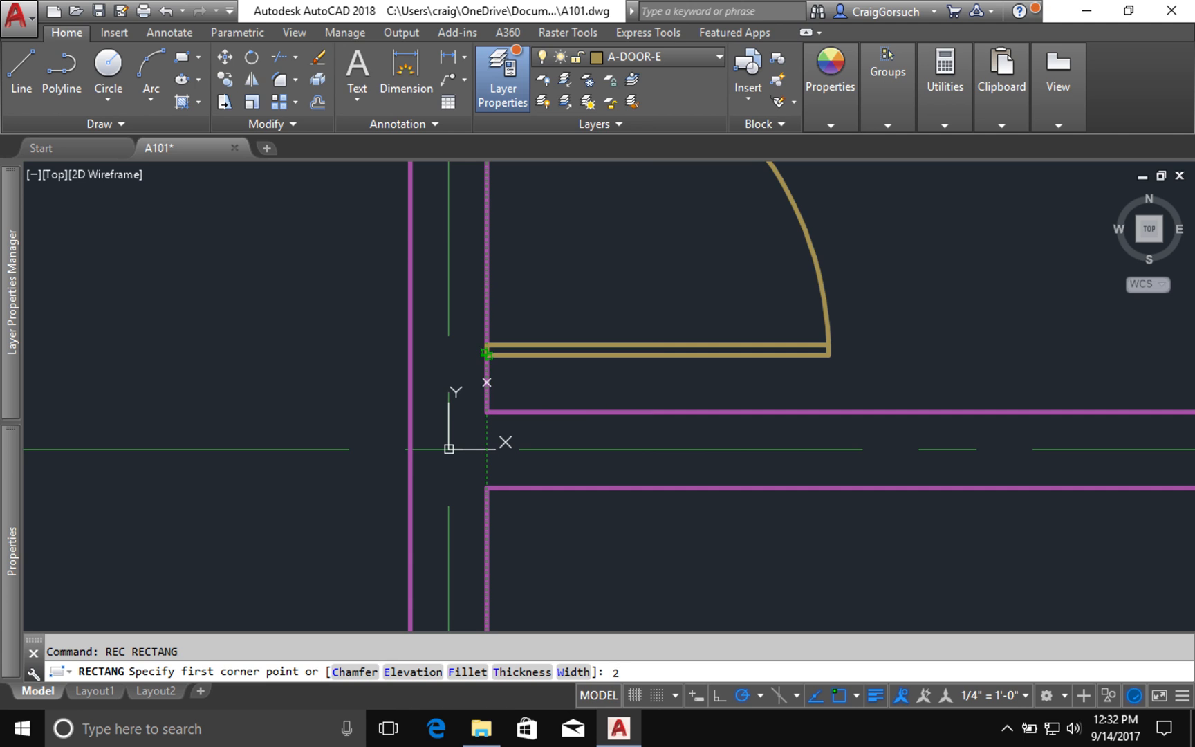
pyautogui.press('Return')
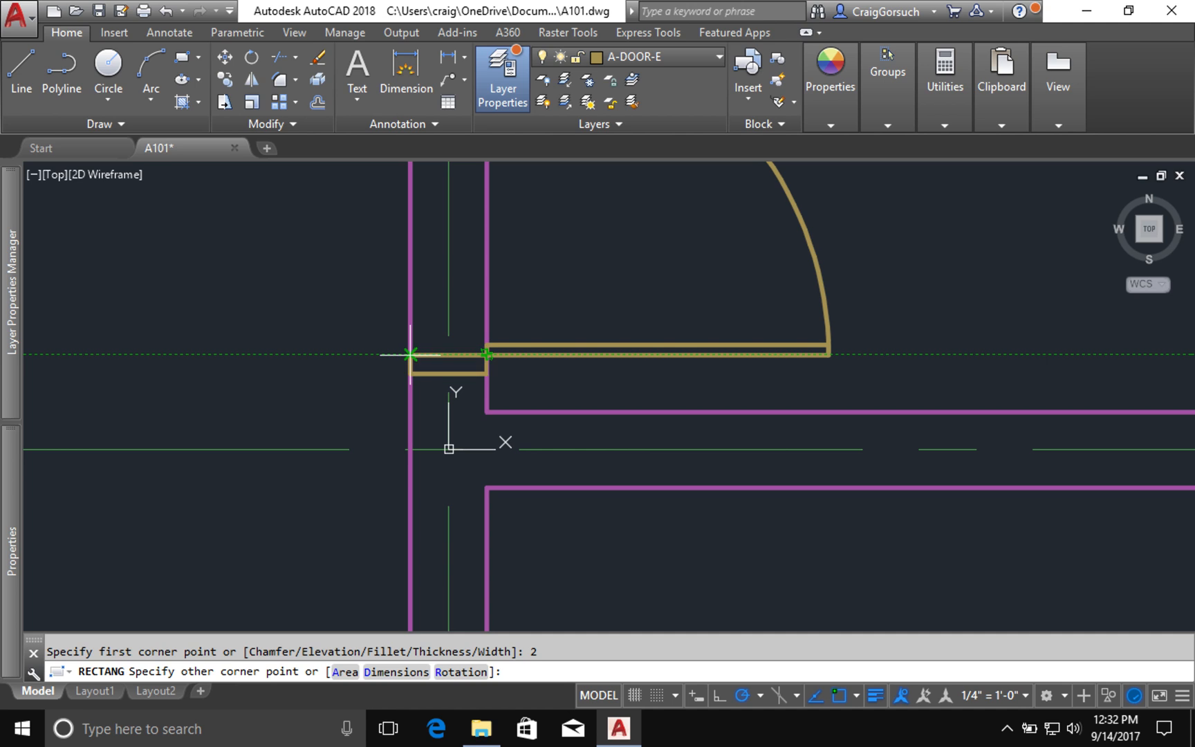
pyautogui.click(410, 354)
# Step: Draw a helper rectangle wider than the wall, spanning from the lower jamb's outer edge to the upper jamb's outer edge
pyautogui.moveTo(374, 372); pyautogui.dragTo(365, 564, button='middle')
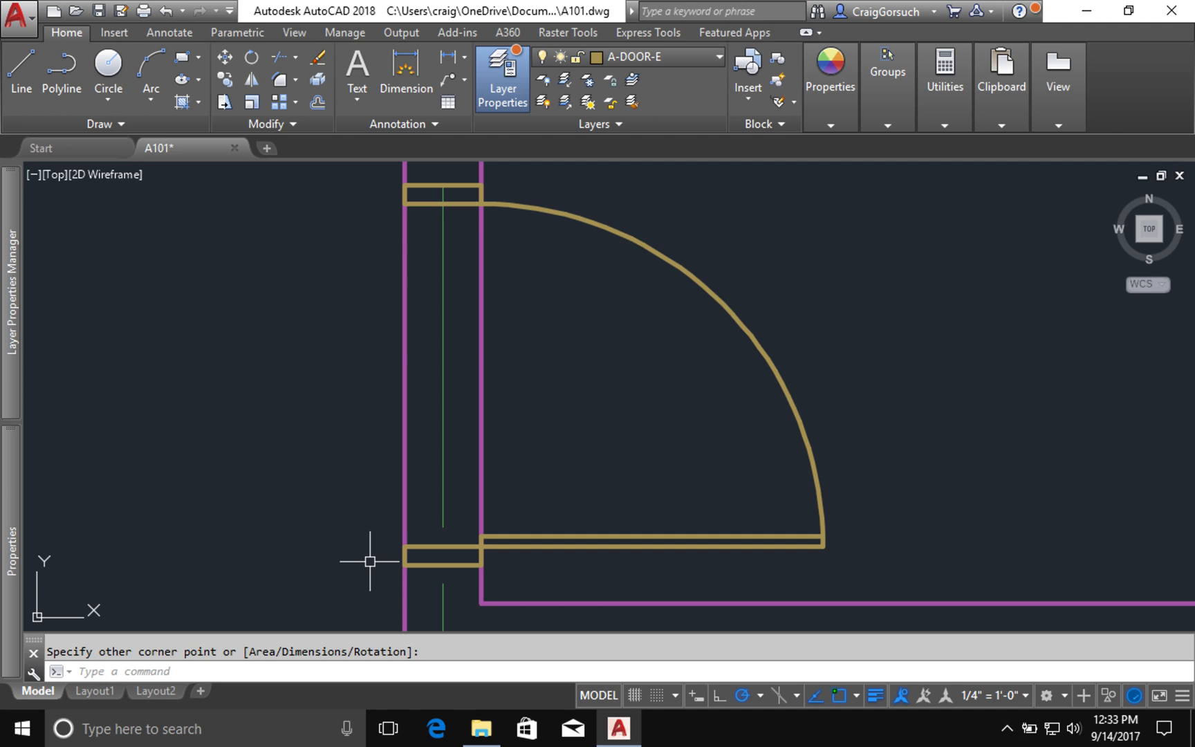
pyautogui.write('rec')
pyautogui.press('Return')
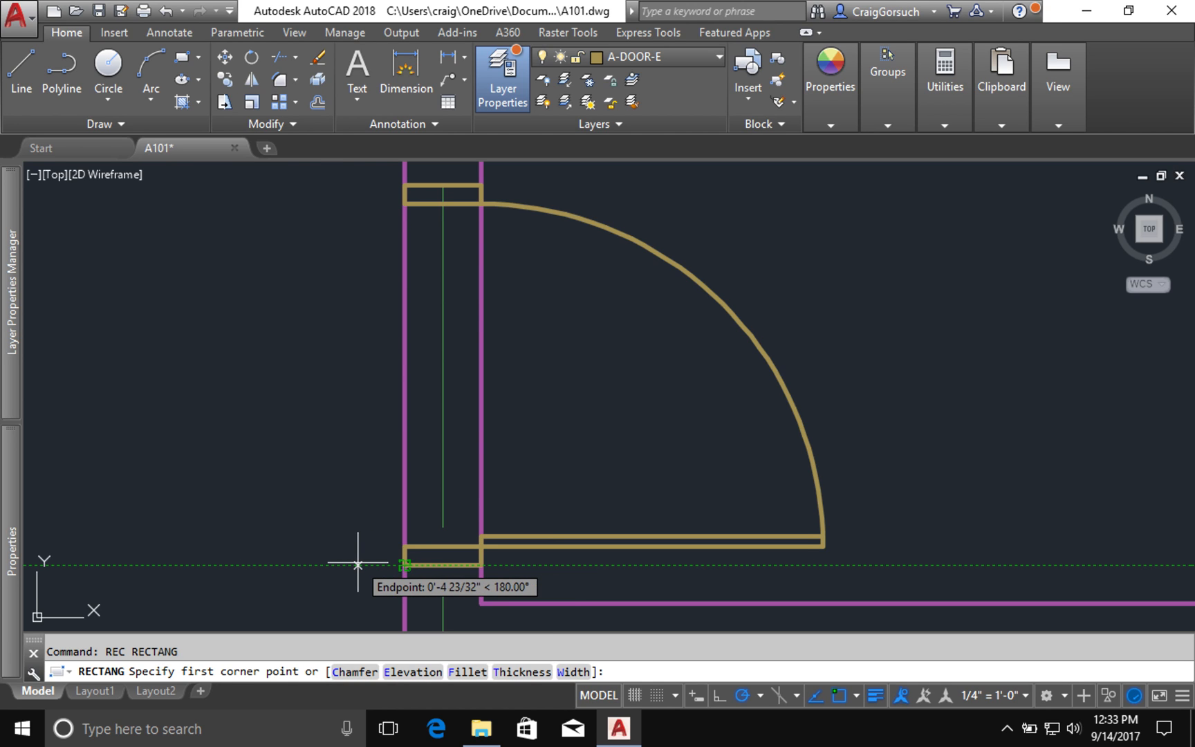
pyautogui.click(358, 562)
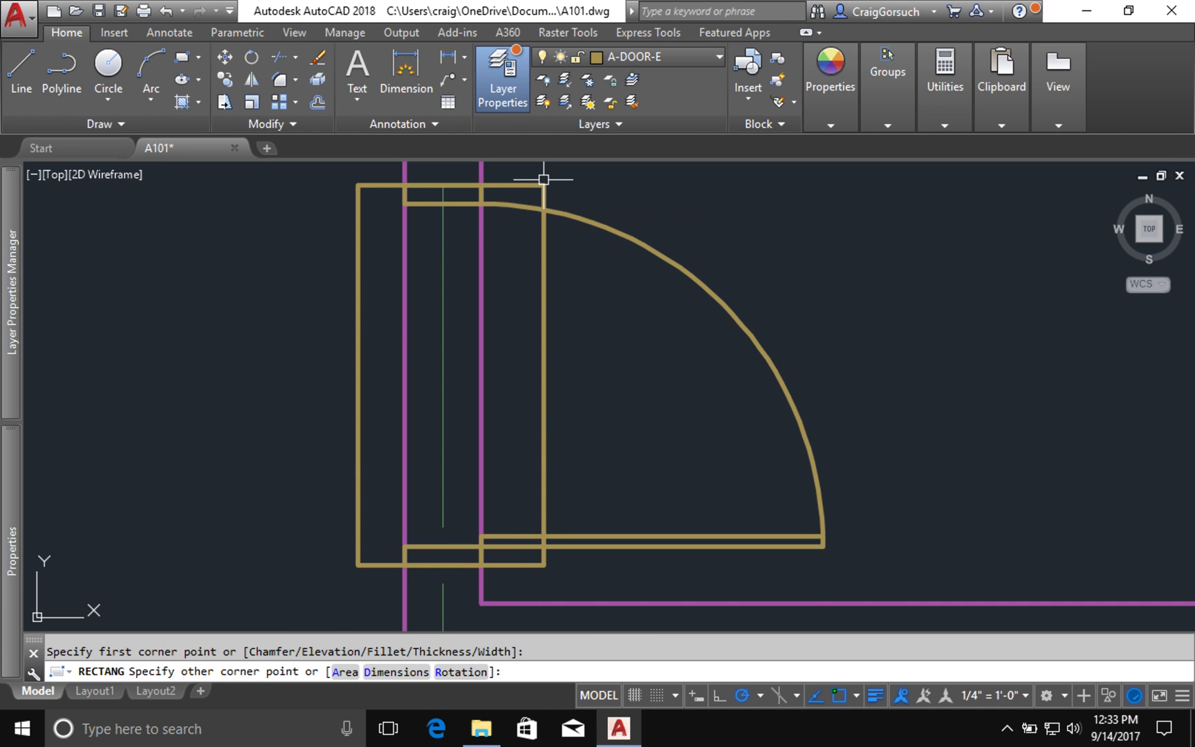
pyautogui.click(544, 182)
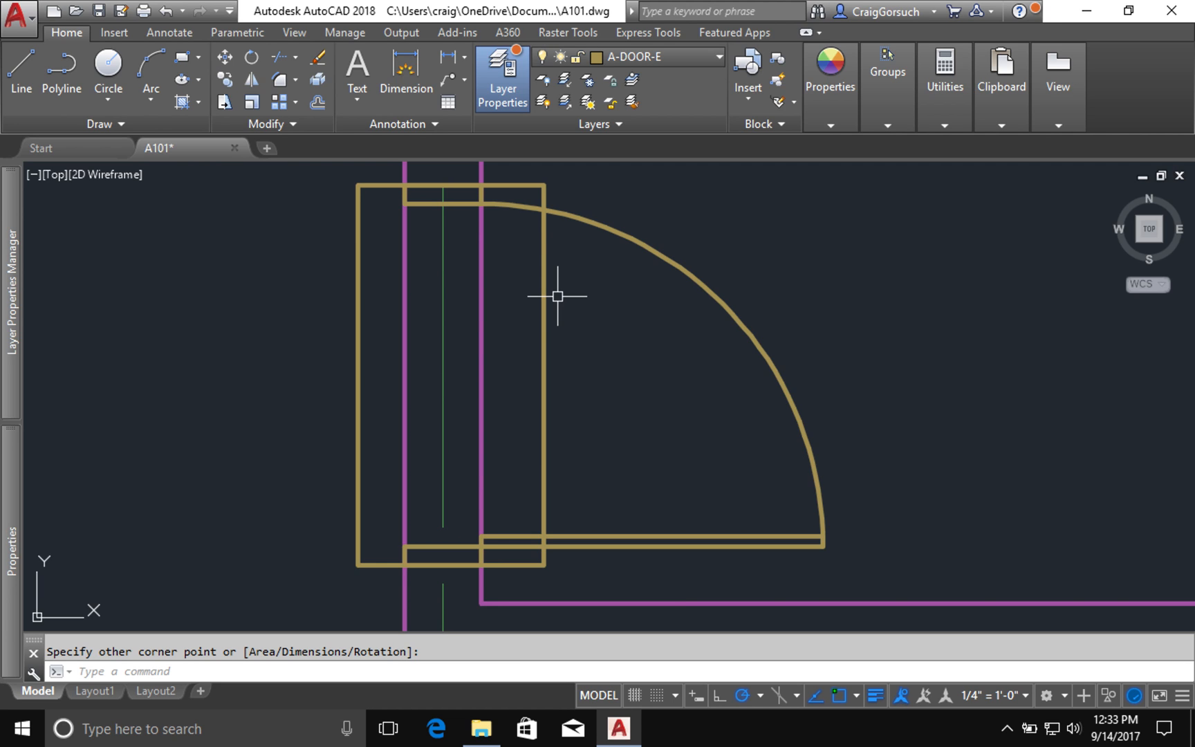
# Step: Trim both left wall lines inside the helper rectangle, using it as the cutting edge, to open the doorway
pyautogui.write('tr')
pyautogui.press('Return')
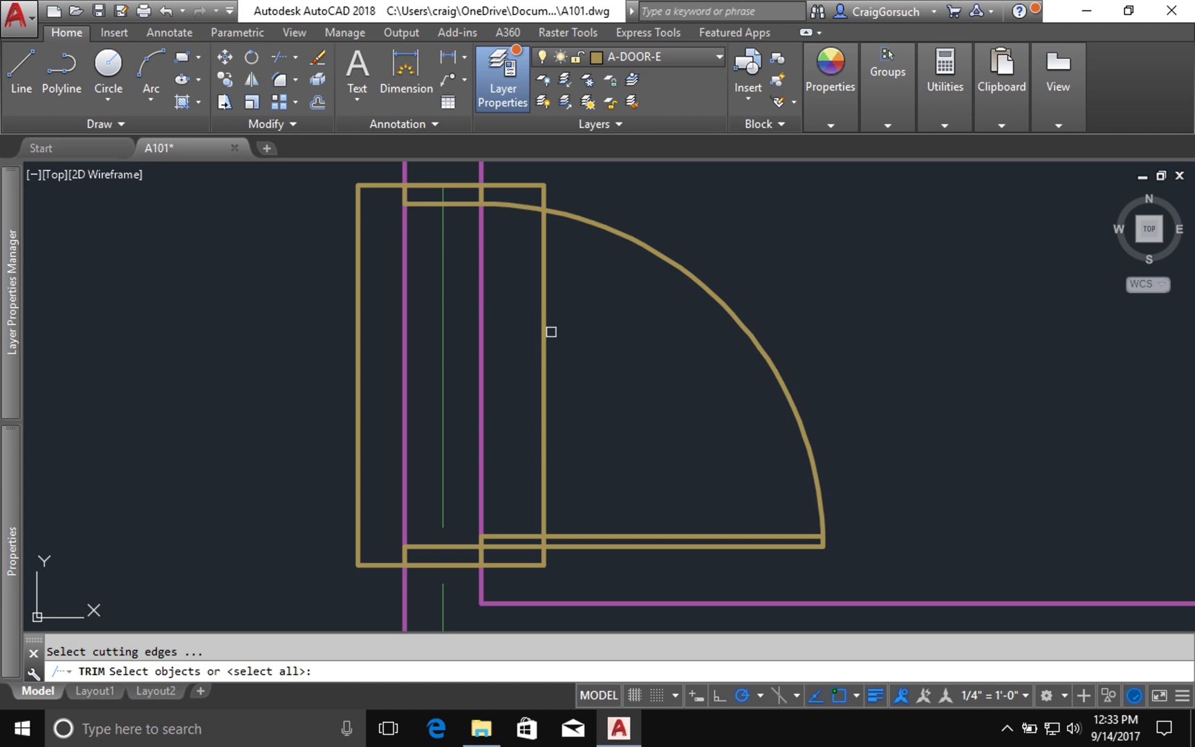
pyautogui.click(546, 338)
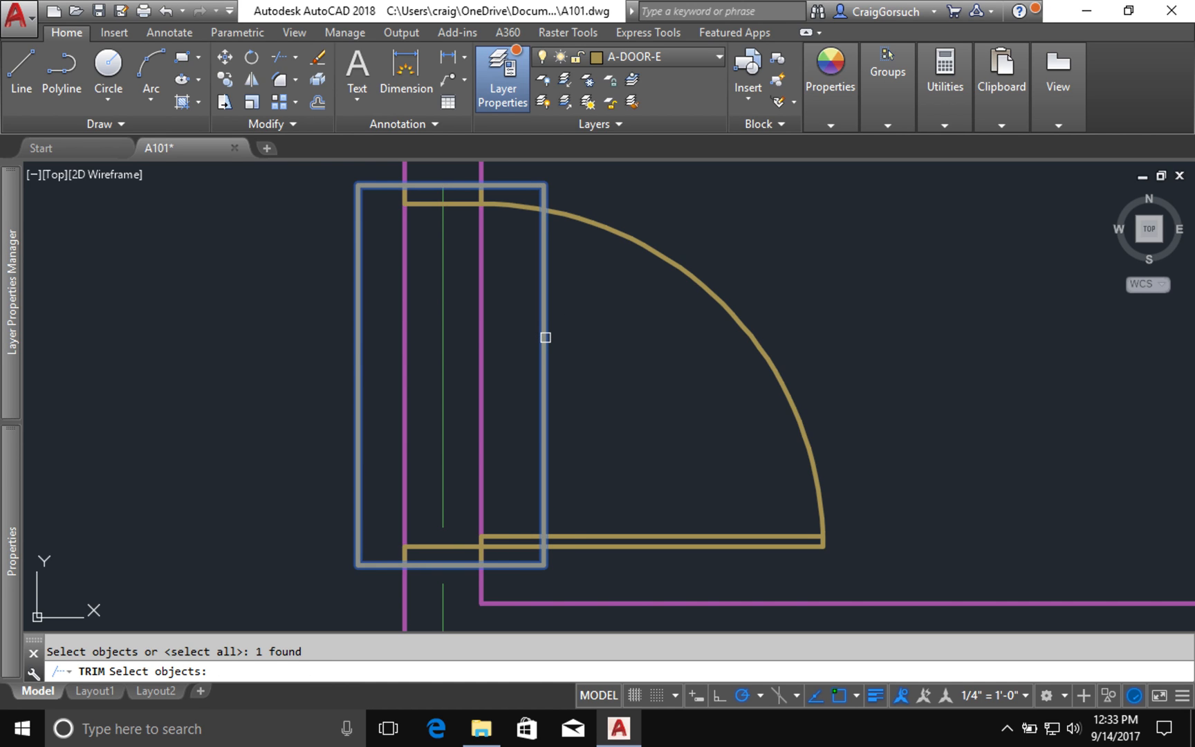
pyautogui.press('Return')
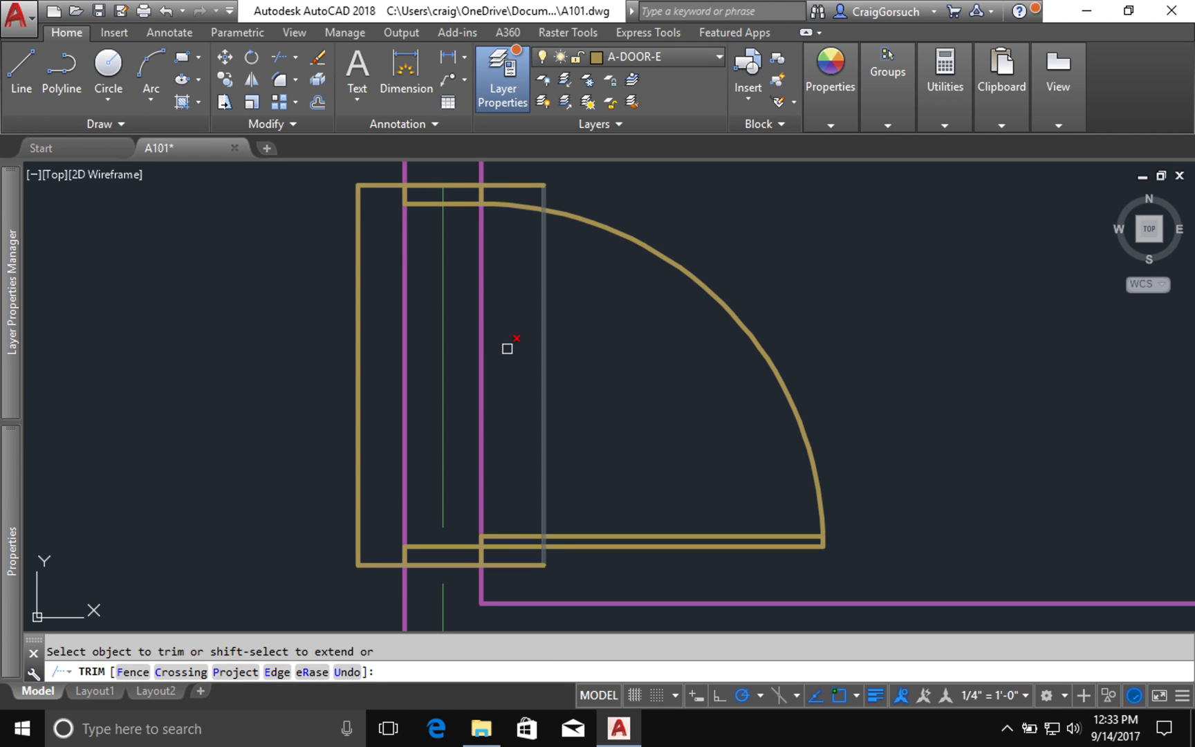
pyautogui.click(482, 366)
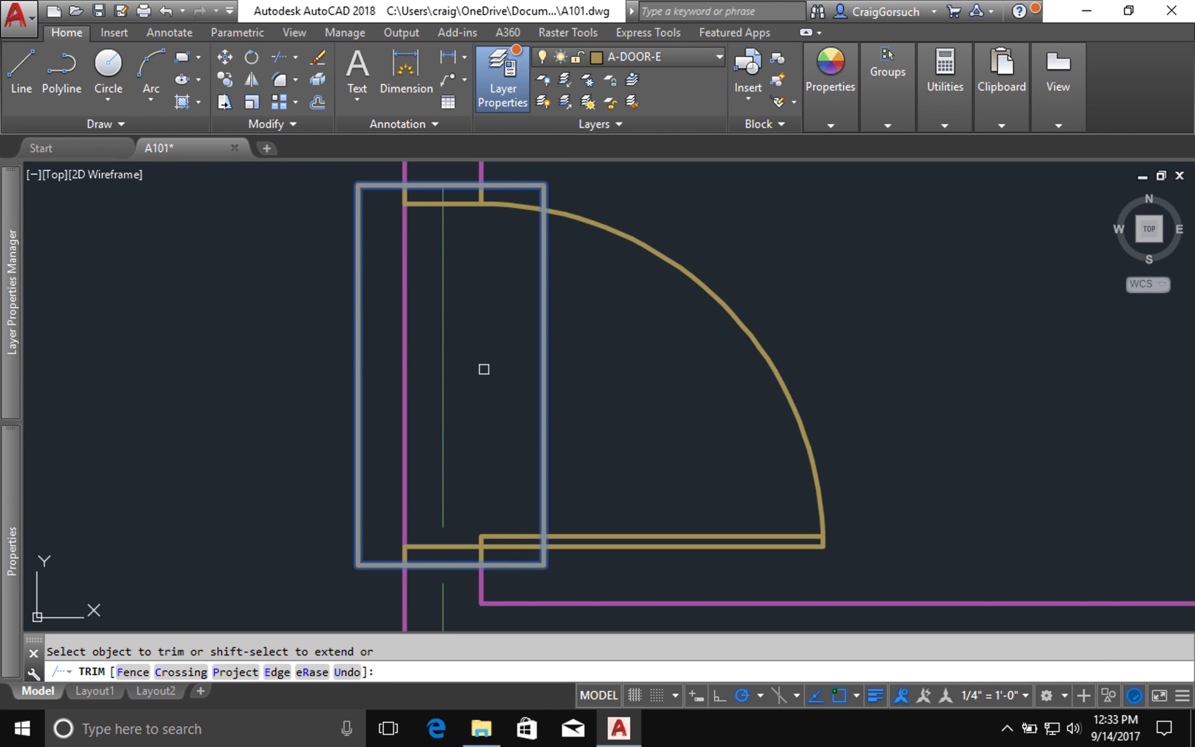
pyautogui.click(409, 384)
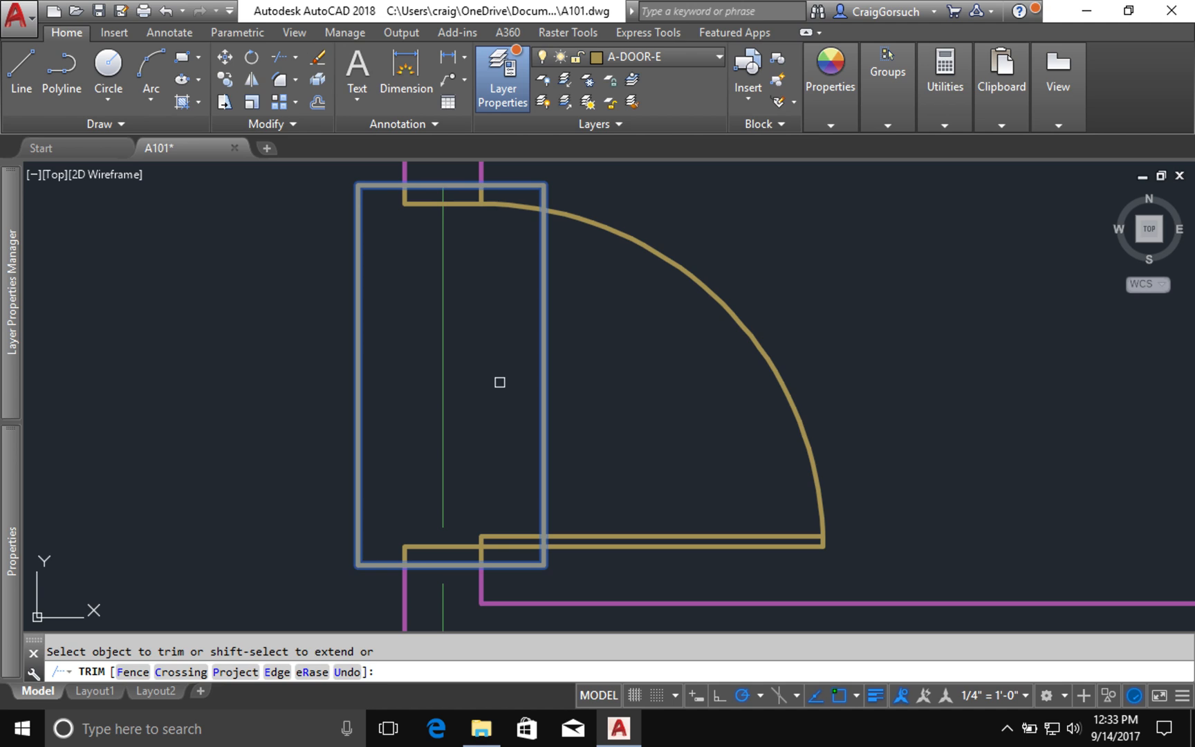
pyautogui.press('Return')
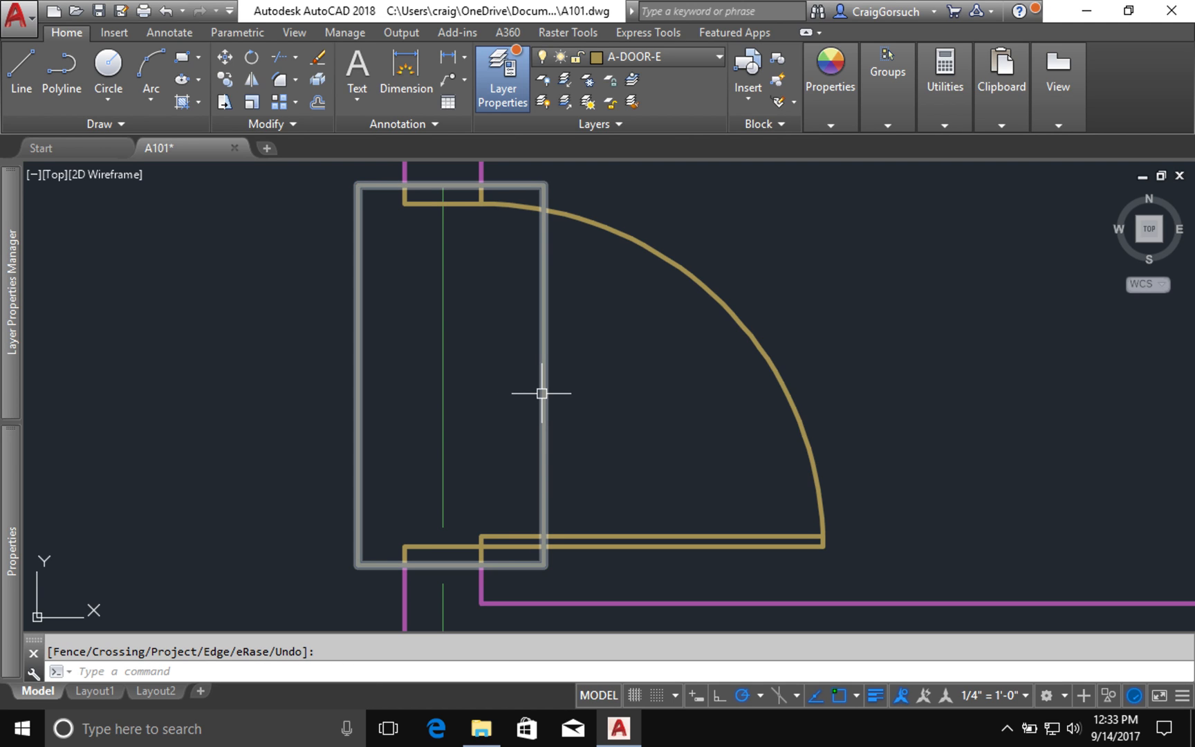
# Step: Erase the helper rectangle around the door opening
pyautogui.write('e')
pyautogui.press('Return')
pyautogui.click(538, 396)
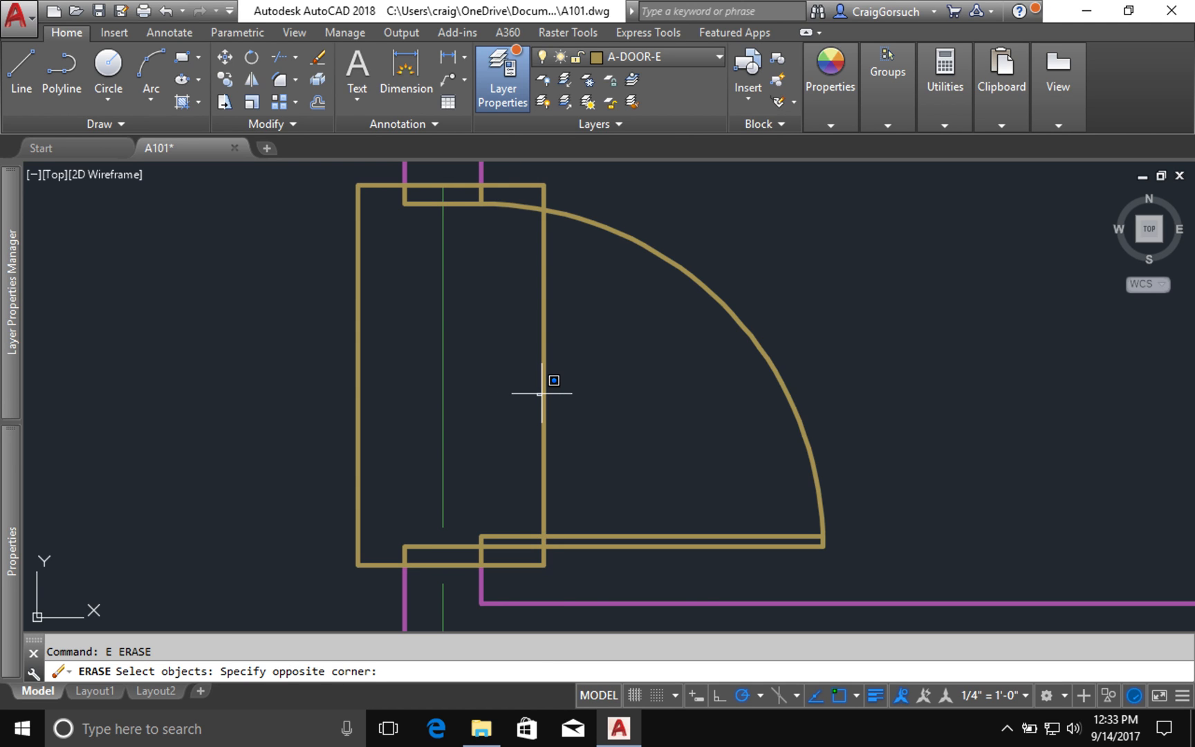
pyautogui.click(517, 429)
pyautogui.click(567, 417)
pyautogui.click(515, 443)
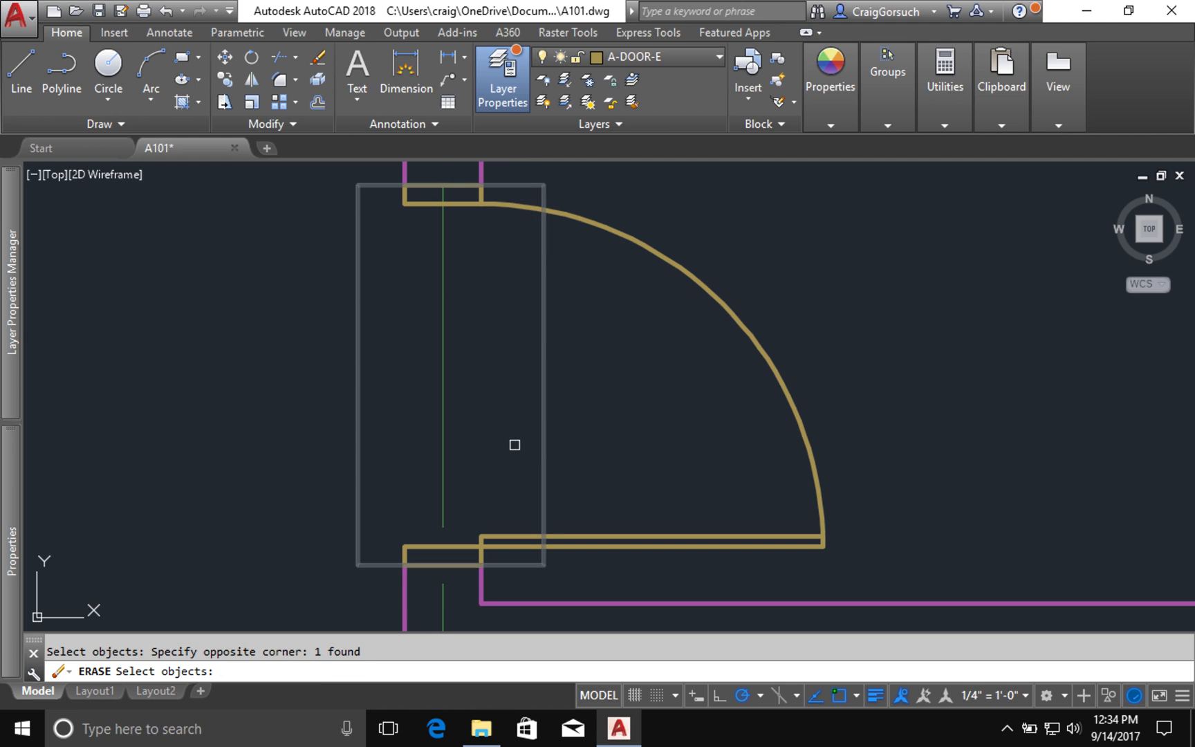
pyautogui.press('Return')
# Step: Offset the vertical floor edge line at the right wall ends 2" inward, and offset the resulting line another 2" inward
pyautogui.write('z')
pyautogui.press('Return')
pyautogui.write('e')
pyautogui.press('Return')
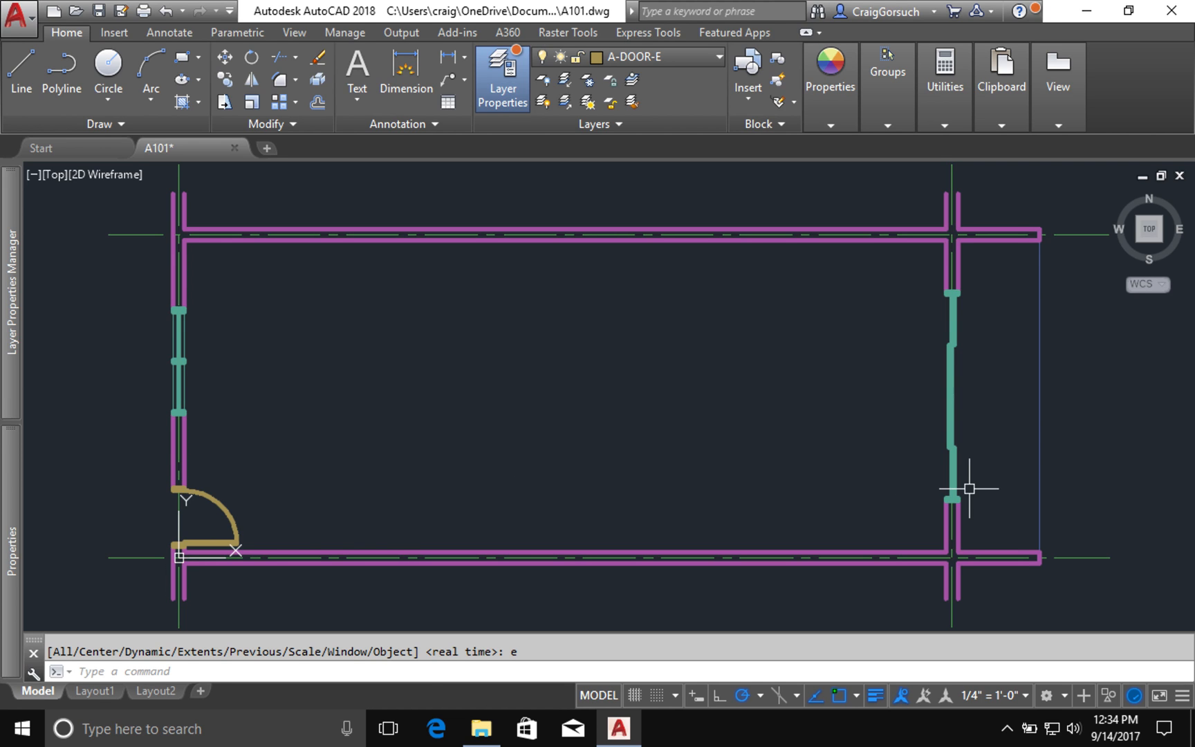
pyautogui.scroll(2, 1056, 440)
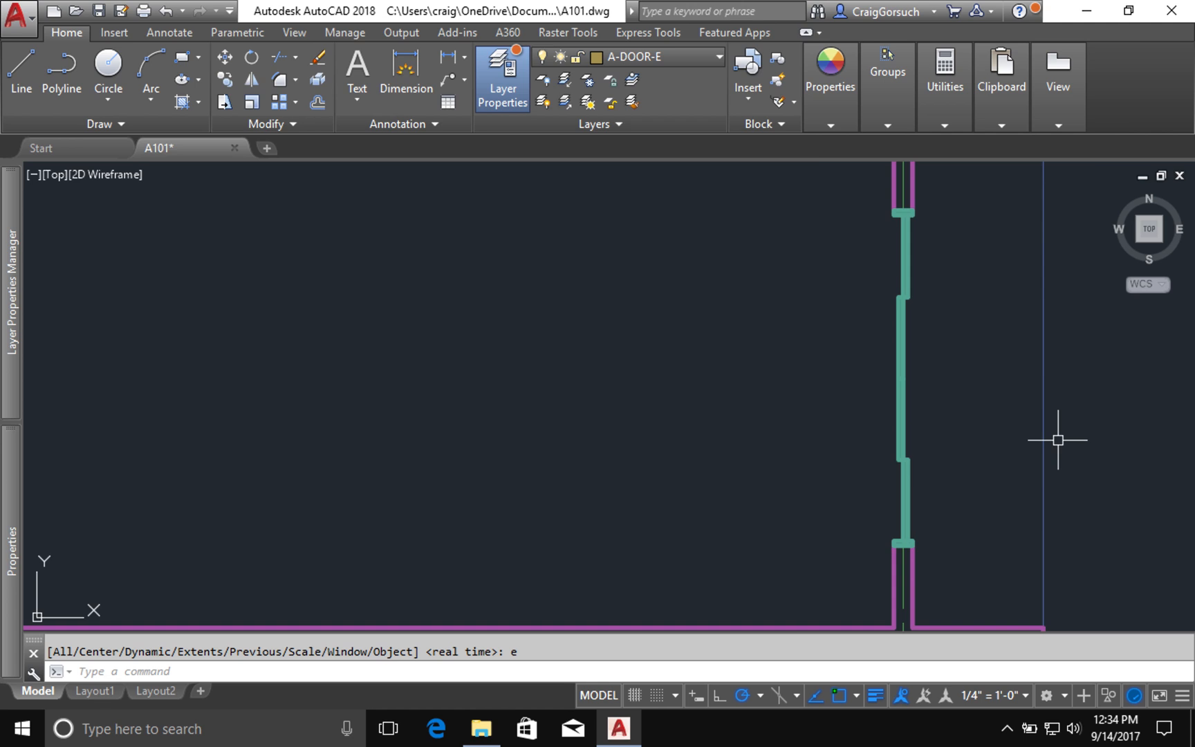
pyautogui.scroll(3, 1059, 480)
pyautogui.moveTo(1059, 480); pyautogui.dragTo(896, 282, button='middle')
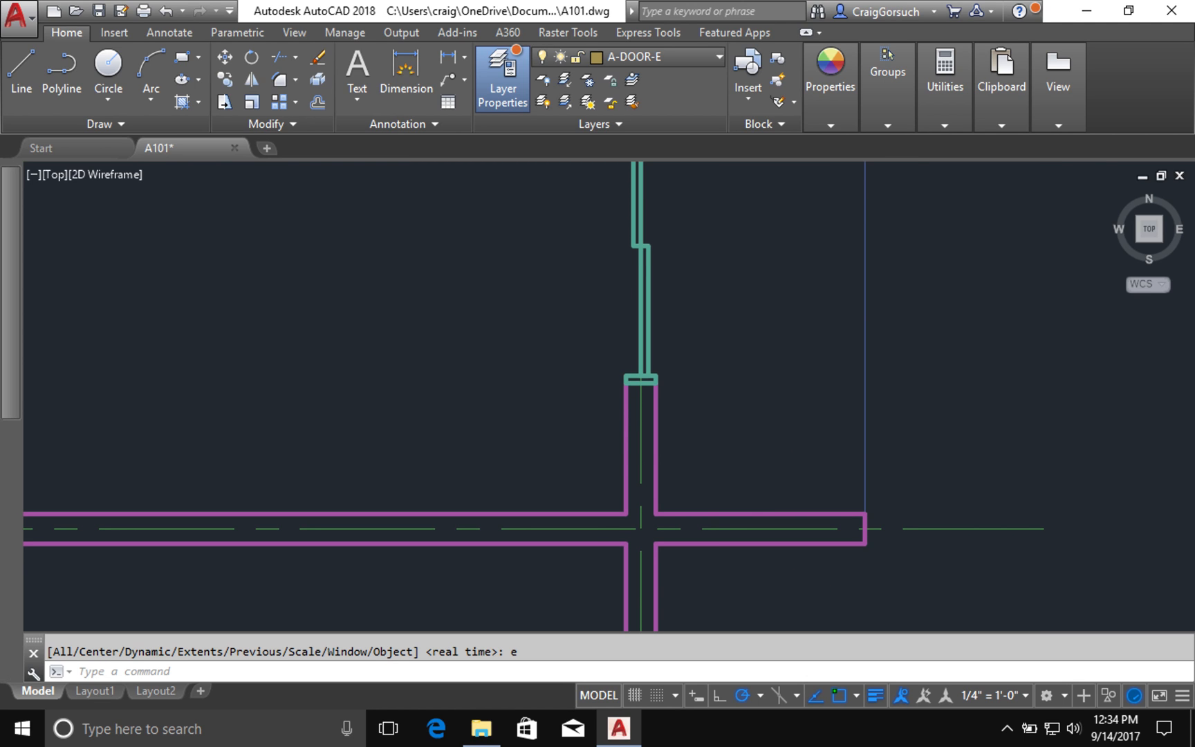
pyautogui.scroll(2, 881, 515)
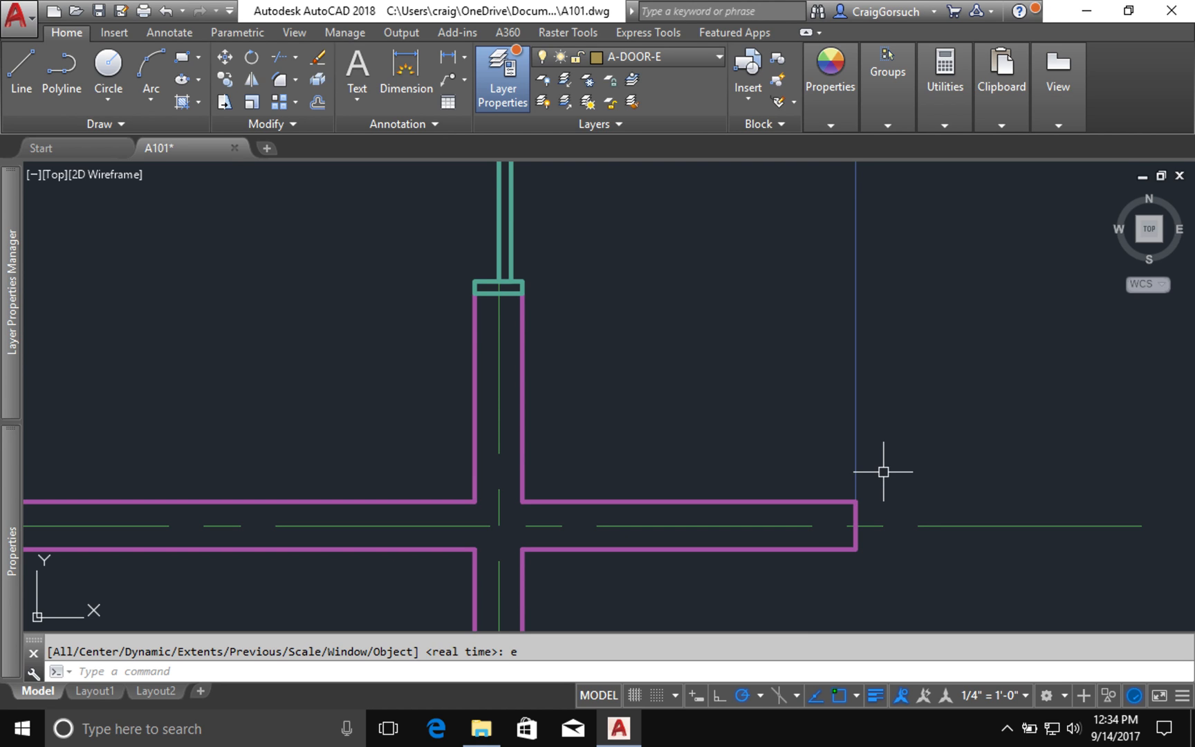
pyautogui.write('of')
pyautogui.press('Return')
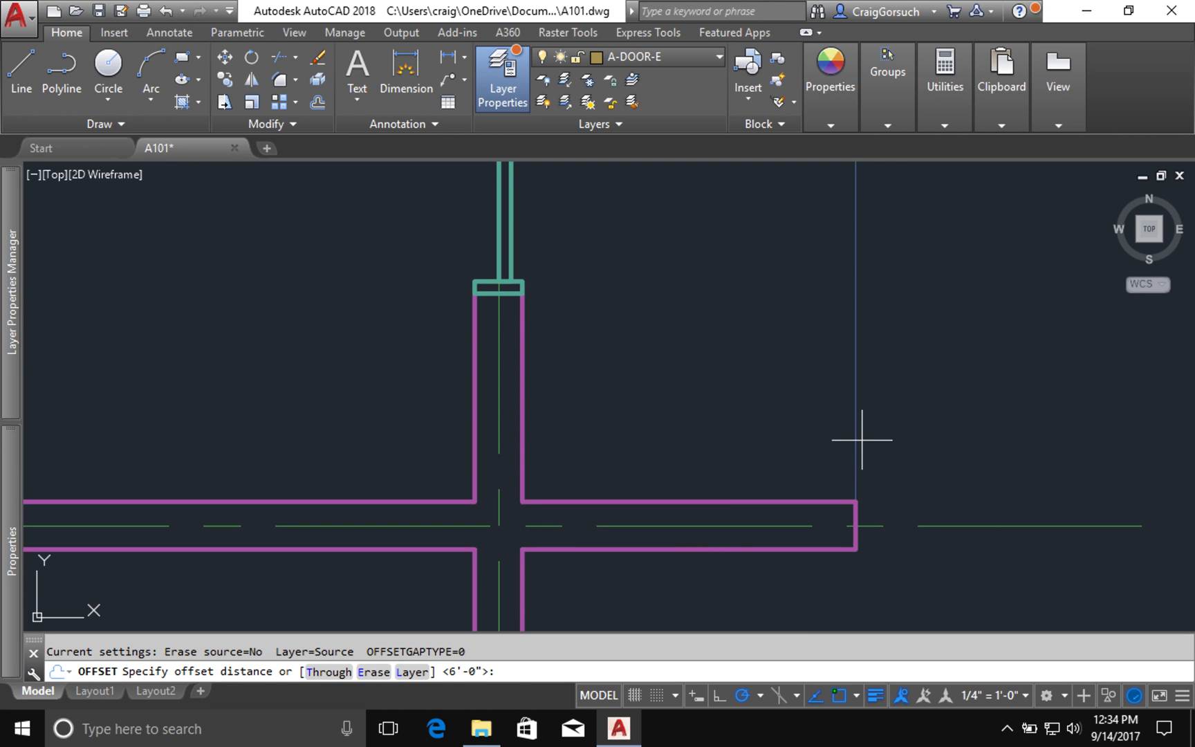
pyautogui.write('2')
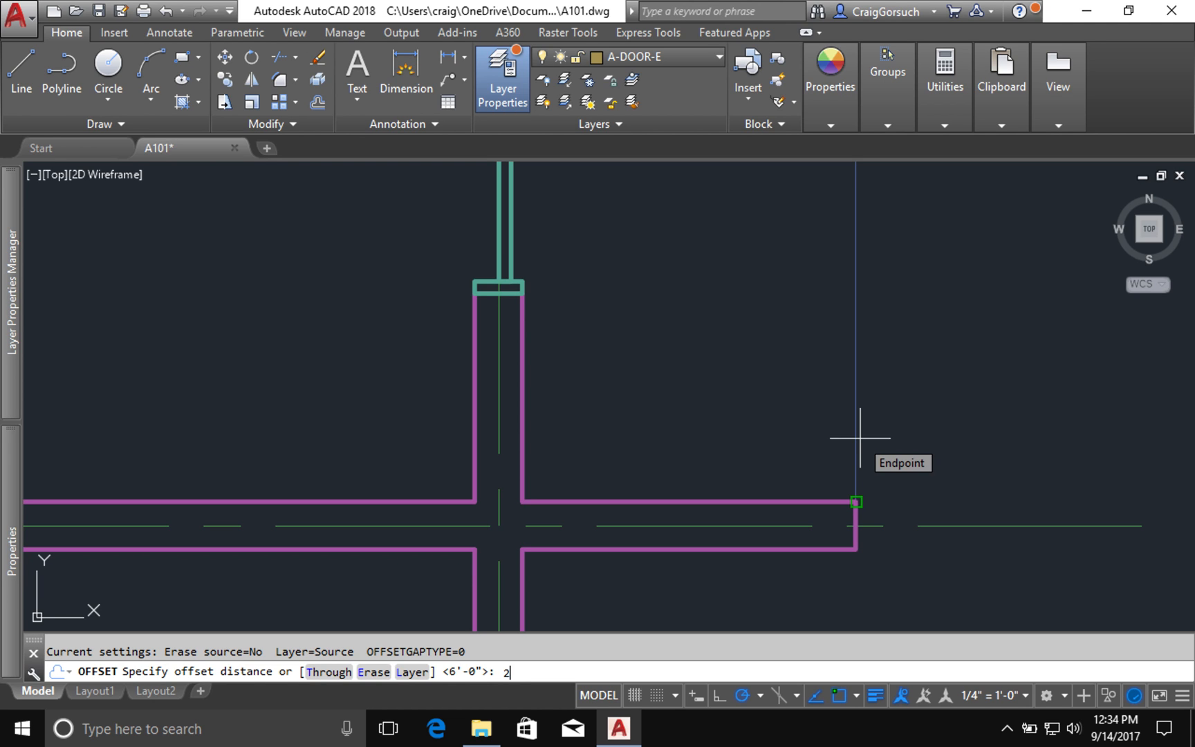
pyautogui.press('Return')
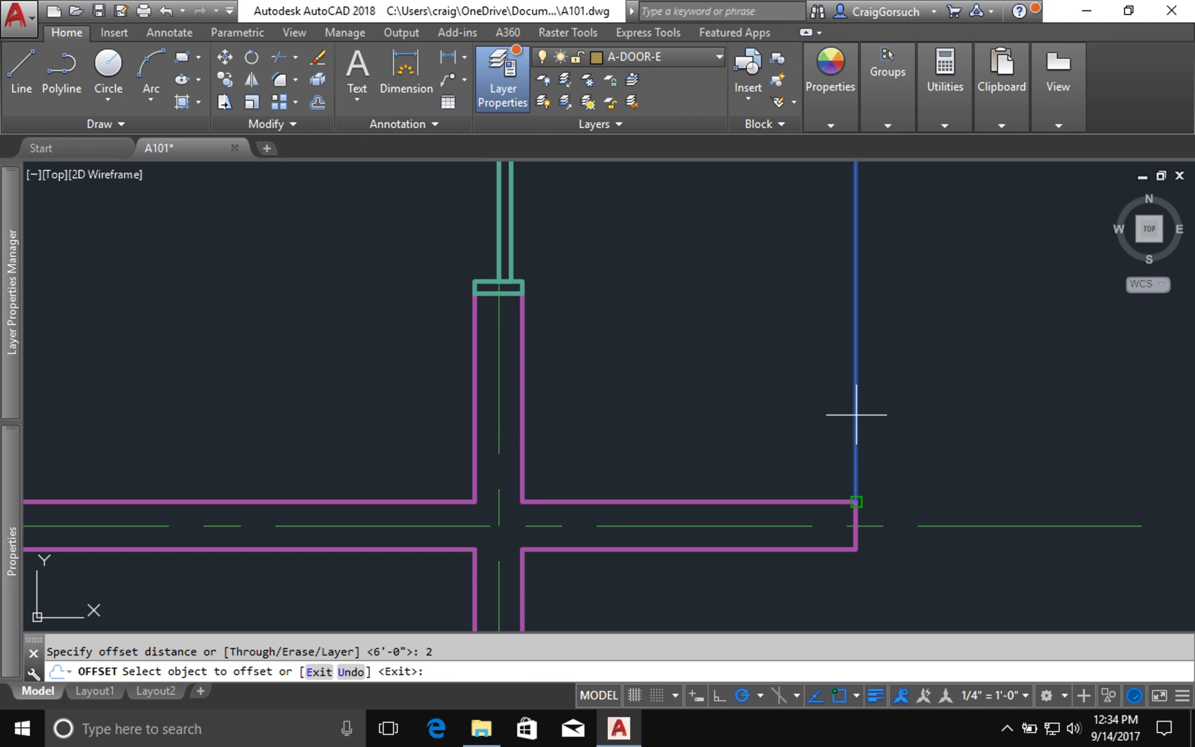
pyautogui.click(857, 415)
pyautogui.click(769, 422)
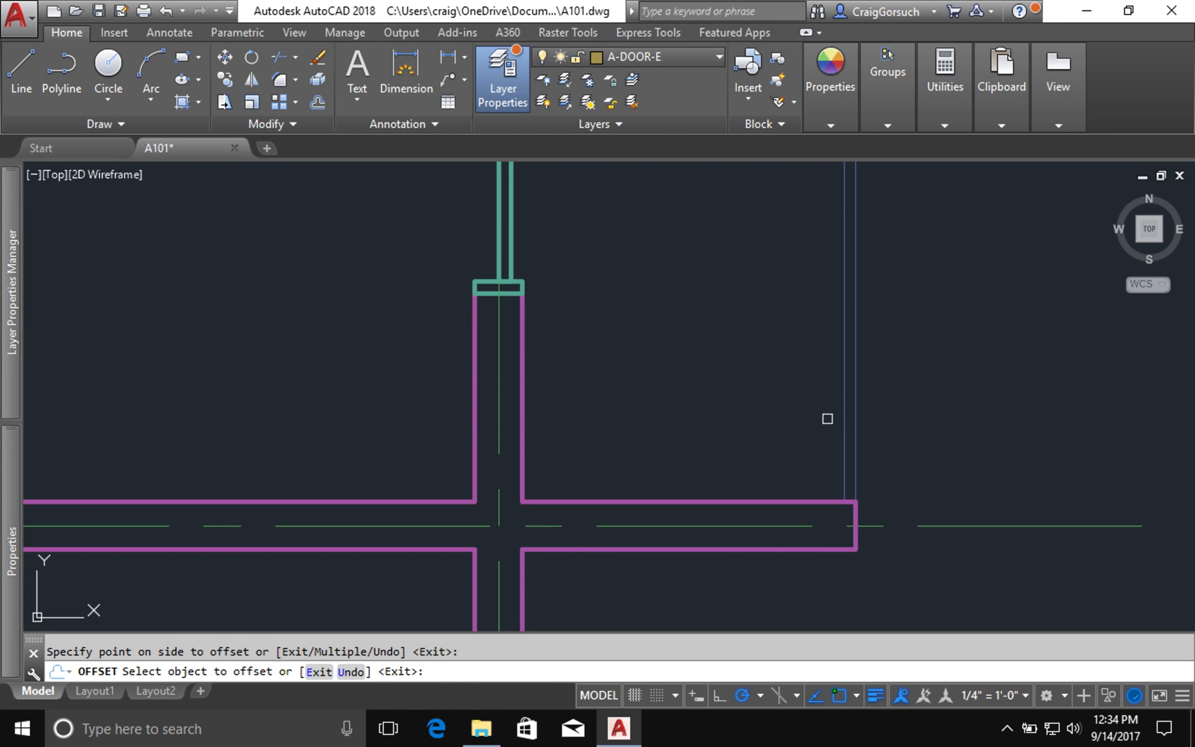
pyautogui.click(843, 401)
pyautogui.click(603, 424)
pyautogui.press('Return')
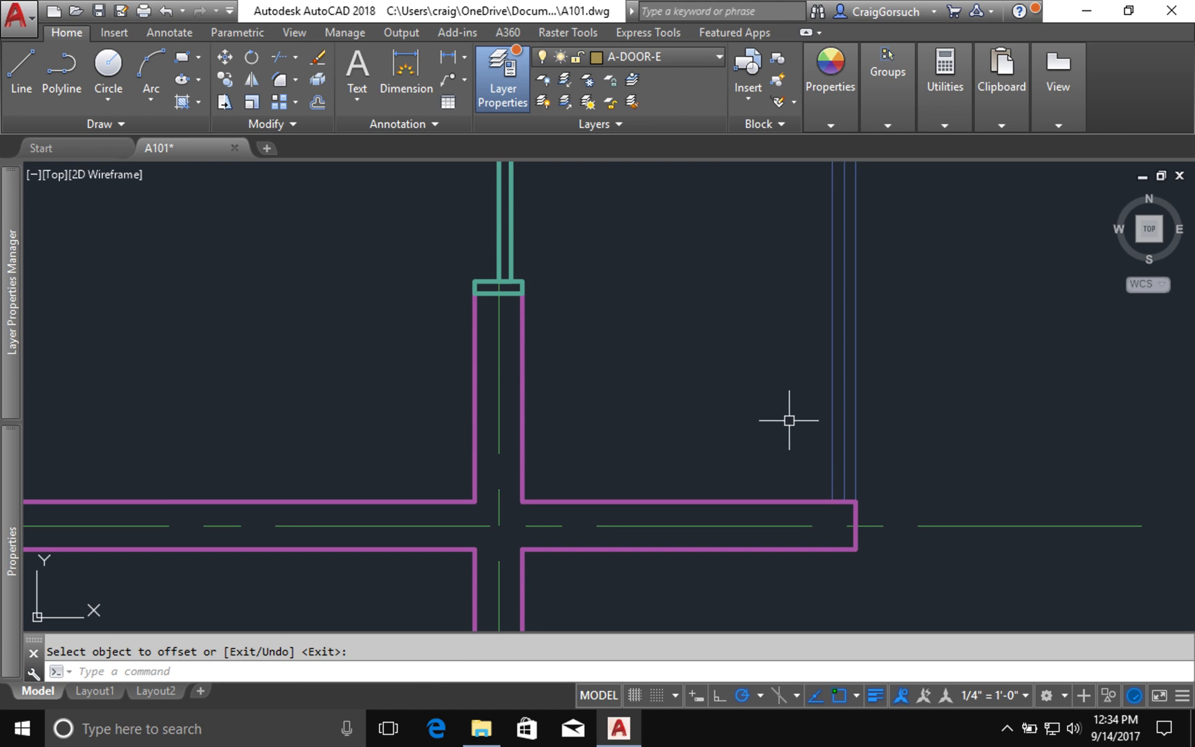
# Step: Move the two inner offset lines at the right floor edge to layer A-FLOR-HRAL-E and clear the selection
pyautogui.click(846, 449)
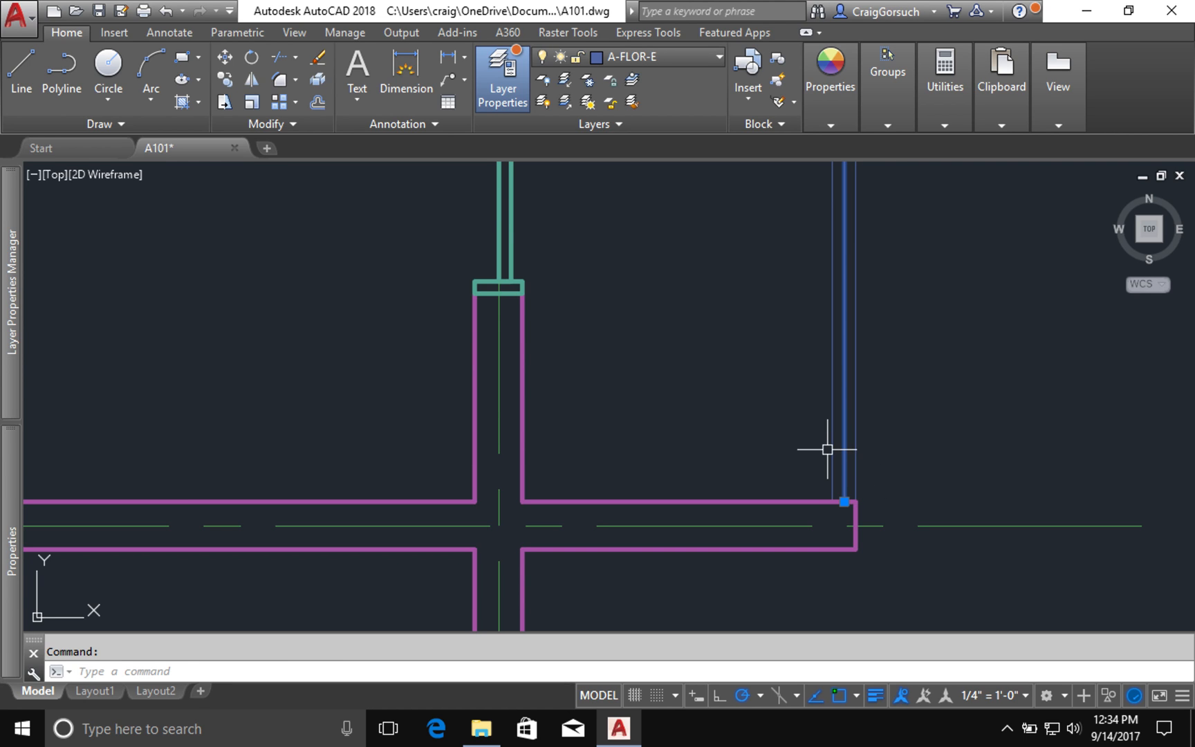
pyautogui.click(832, 443)
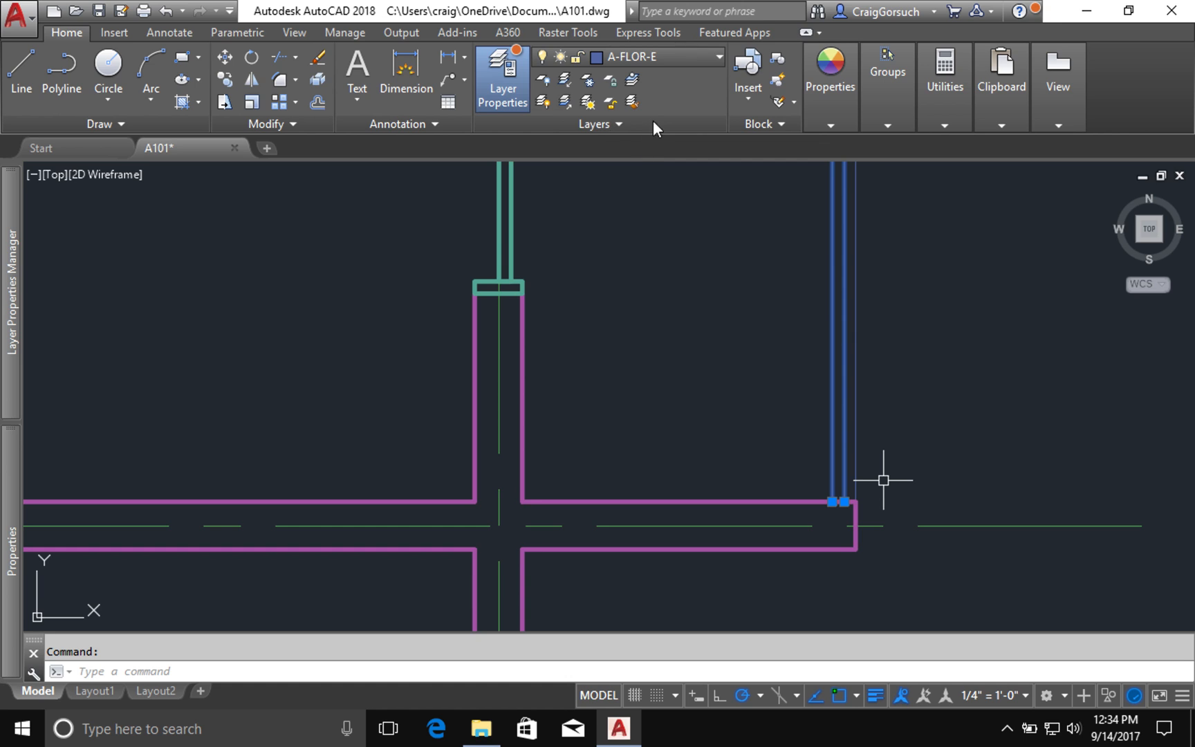
pyautogui.click(672, 57)
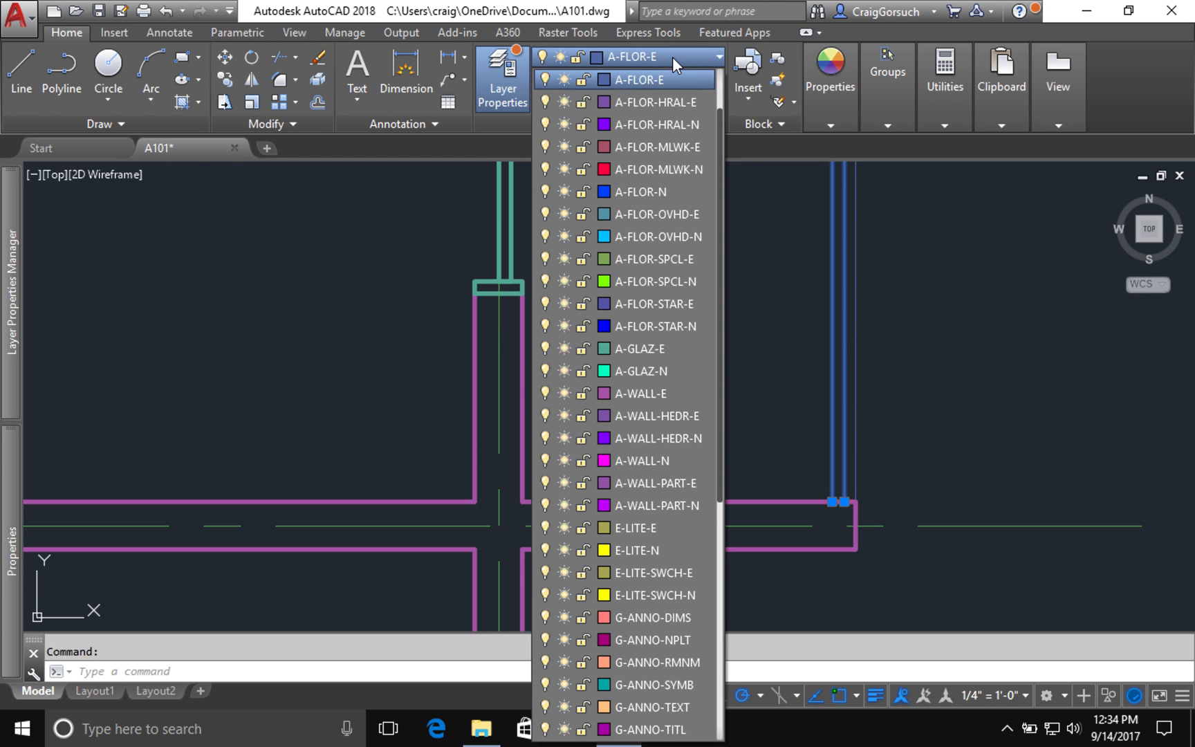
pyautogui.click(669, 101)
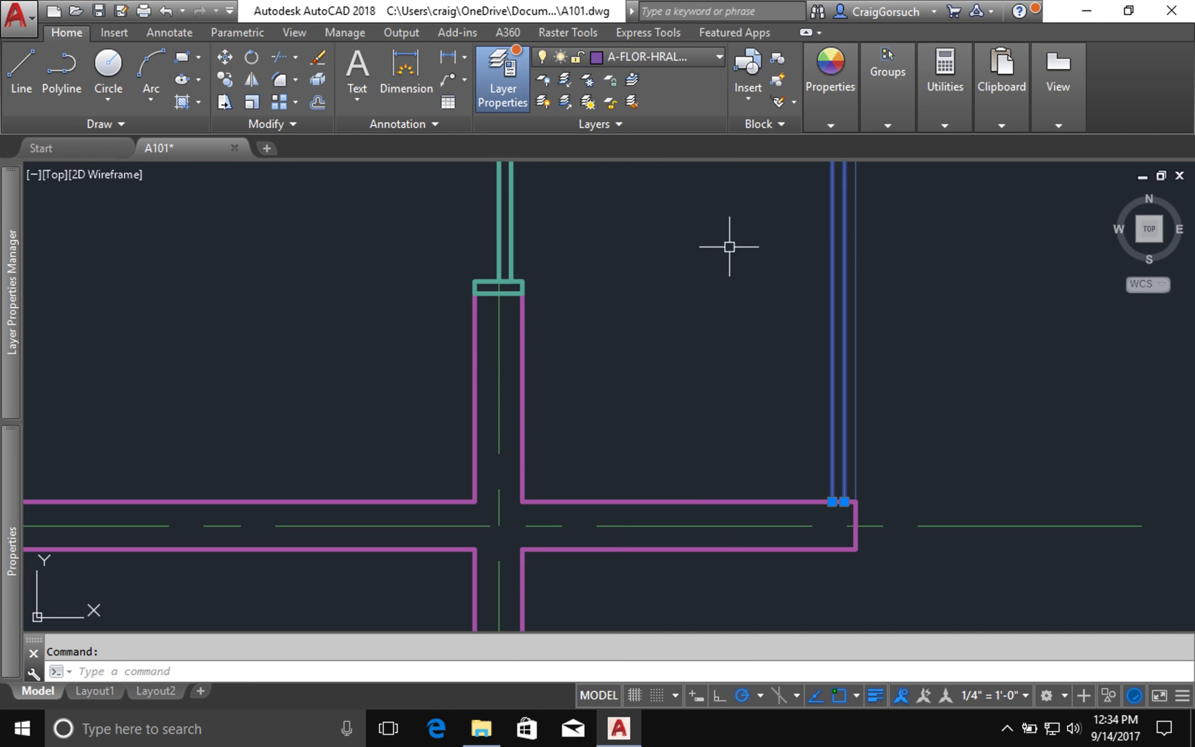
pyautogui.press('Escape')
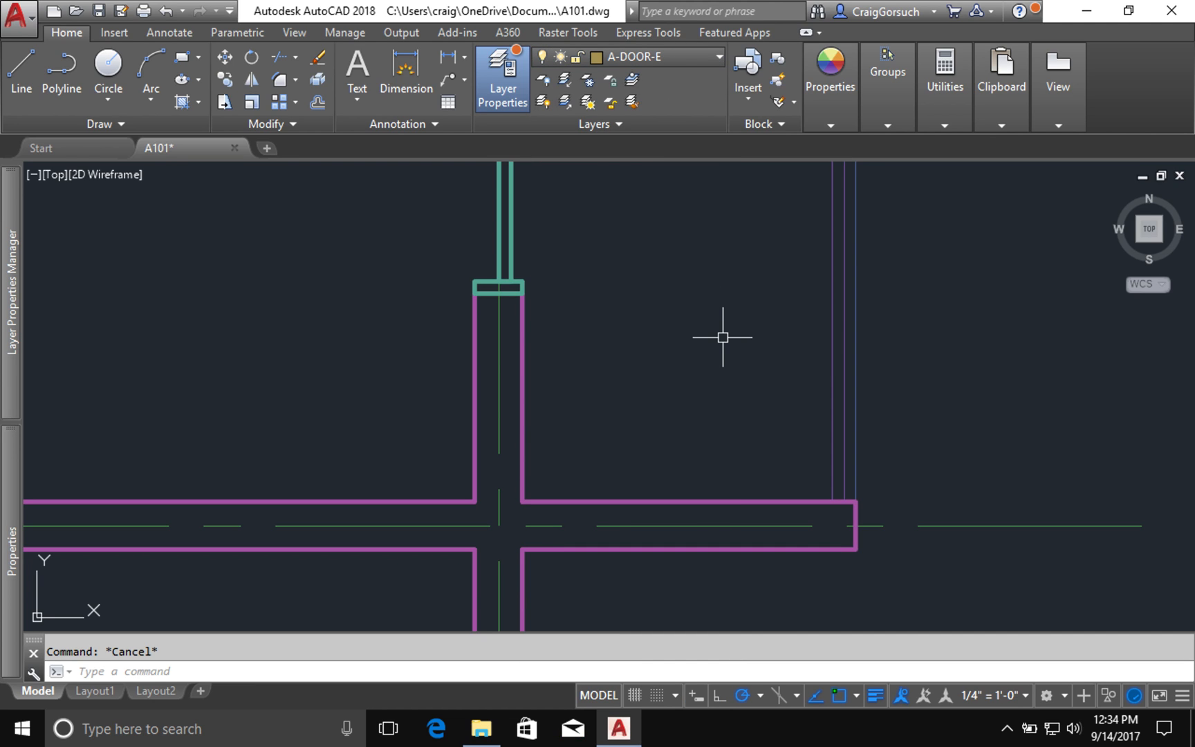
# Step: Save the A101 drawing with the whole floor plan in view
pyautogui.scroll(-3, 723, 338)
pyautogui.moveTo(723, 338); pyautogui.dragTo(1012, 541, button='middle')
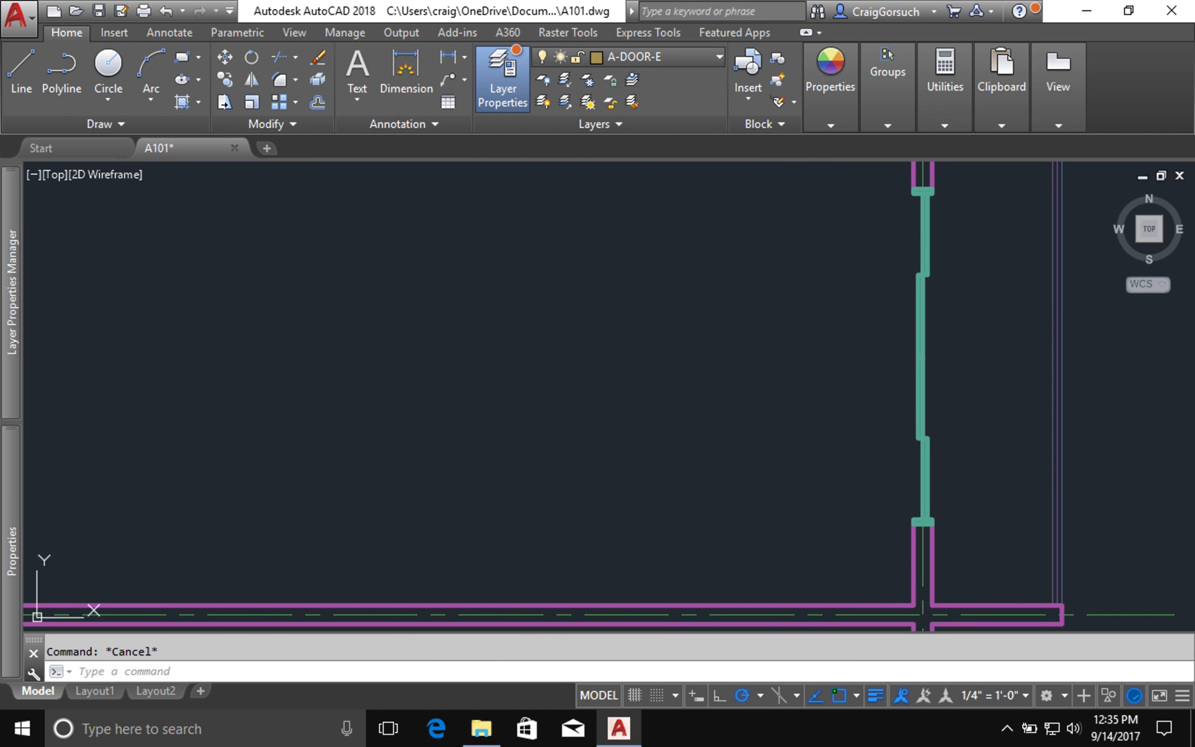
pyautogui.middleClick(718, 503)
pyautogui.middleClick(719, 503)
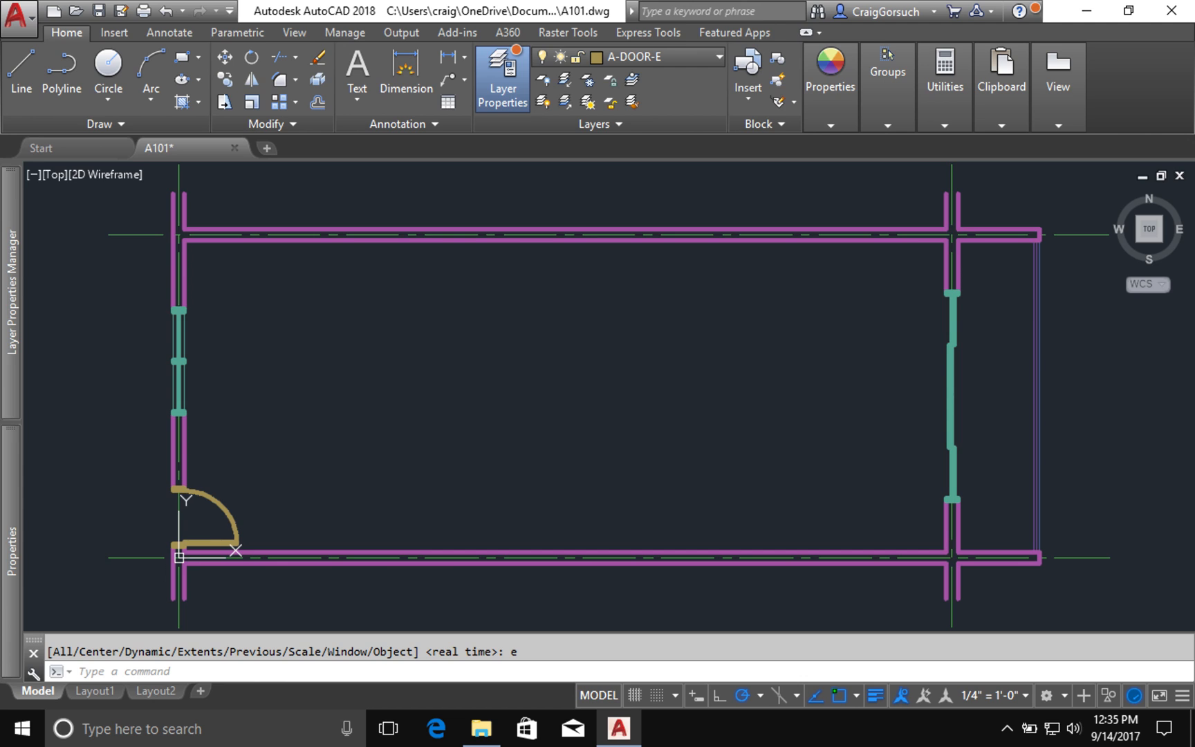
pyautogui.hotkey('ctrl', 's')
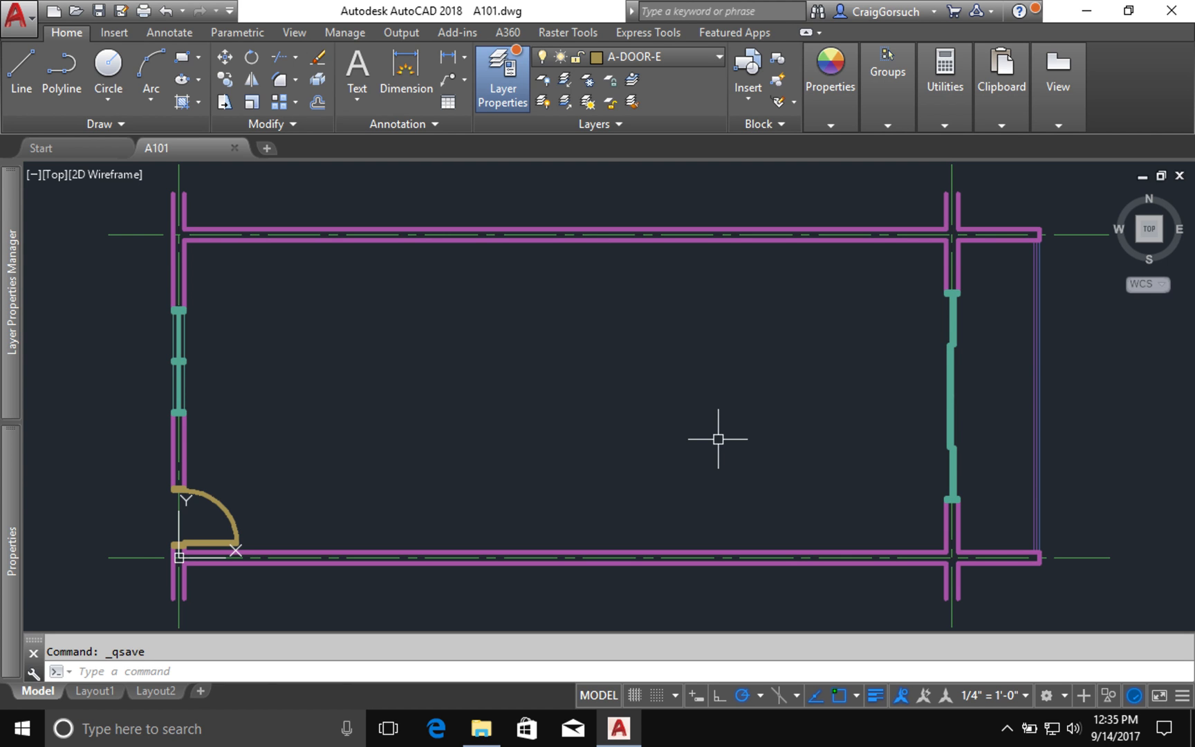
pyautogui.hotkey('ctrl', 'Left')
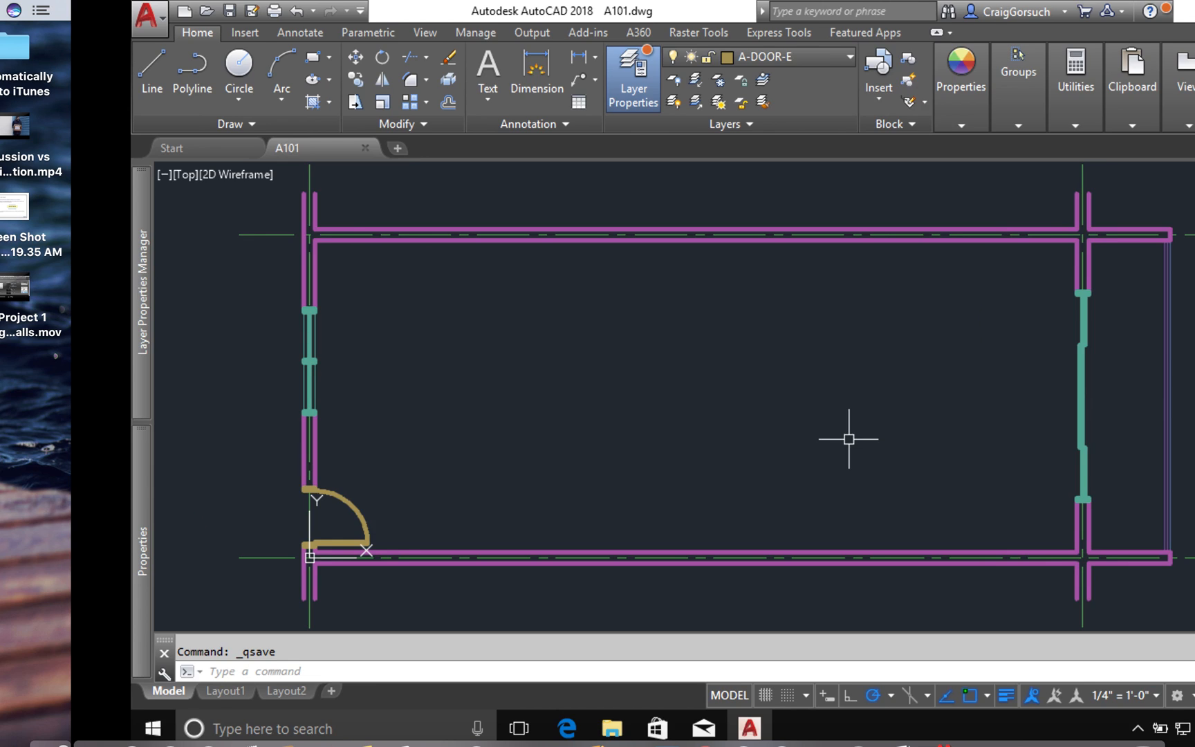